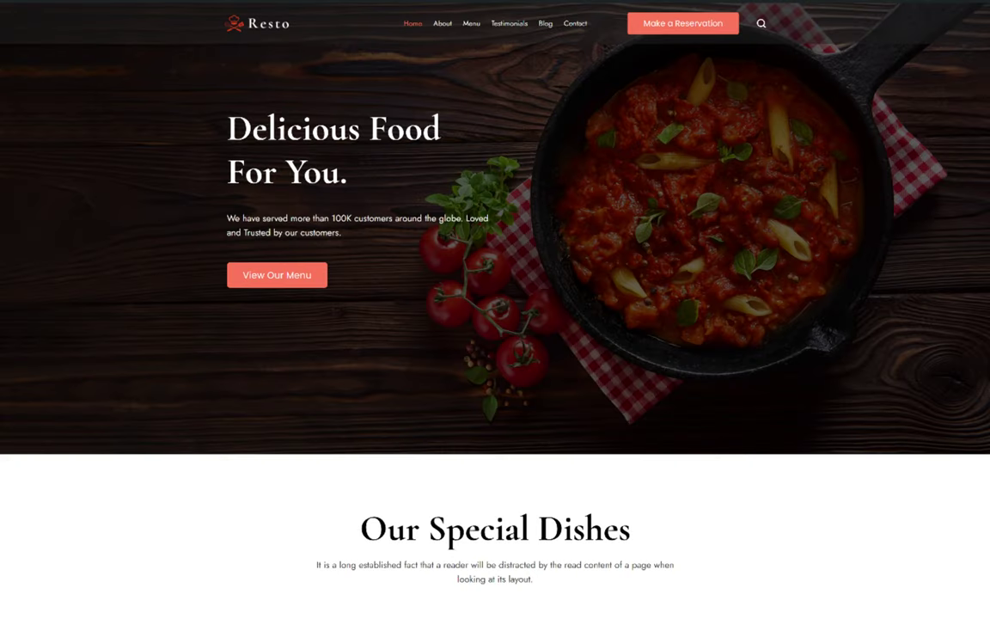
# Scroll through the Resto demo home page, then jump back to the top
pyautogui.scroll(-12, 495, 310)
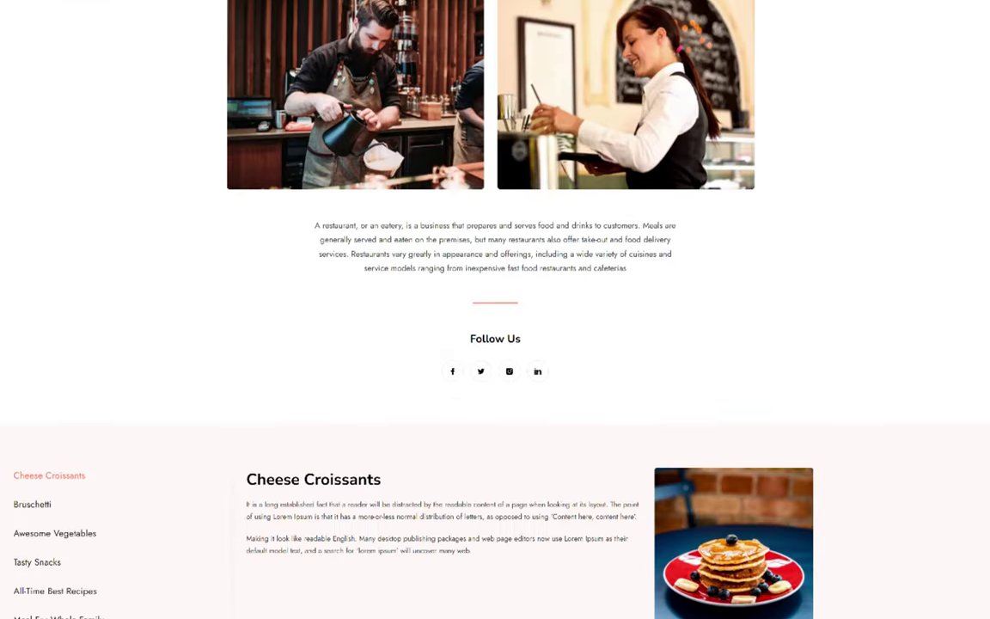
pyautogui.scroll(-20, 495, 310)
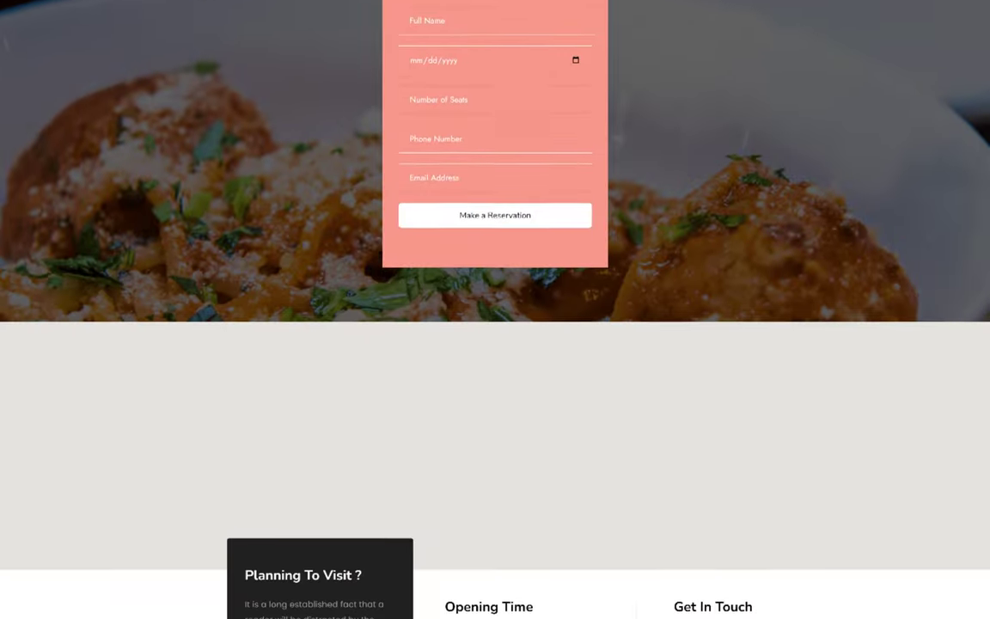
pyautogui.scroll(-6, 495, 310)
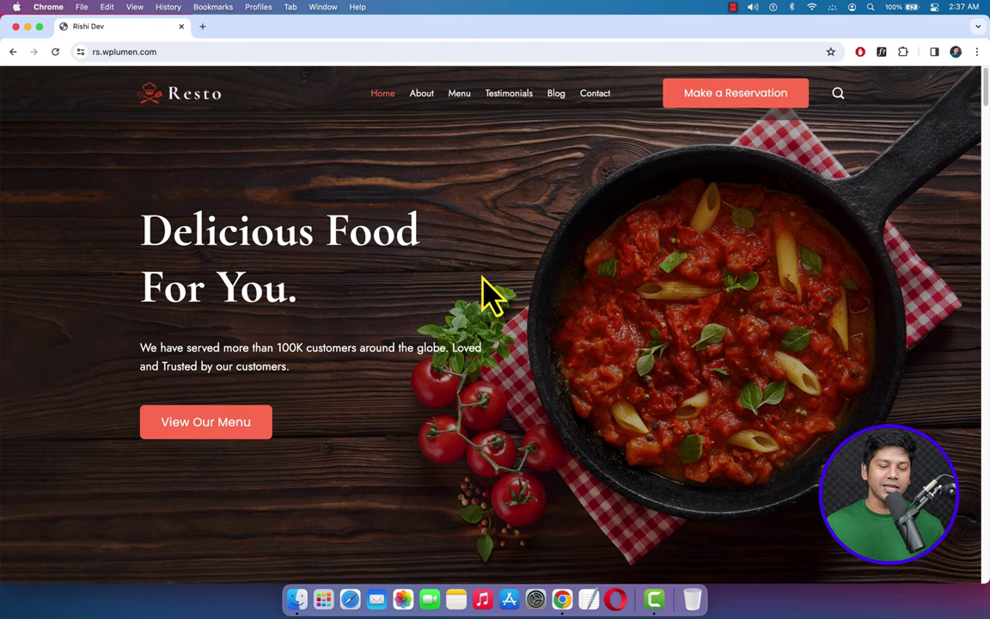
pyautogui.scroll(-6, 484, 292)
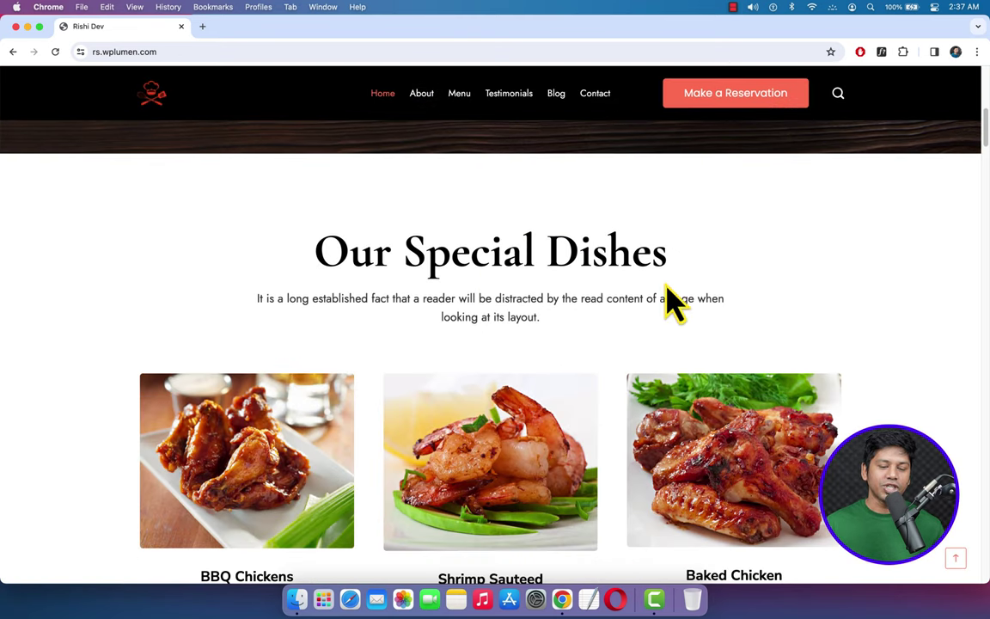
pyautogui.scroll(-7, 688, 309)
pyautogui.scroll(-10, 688, 310)
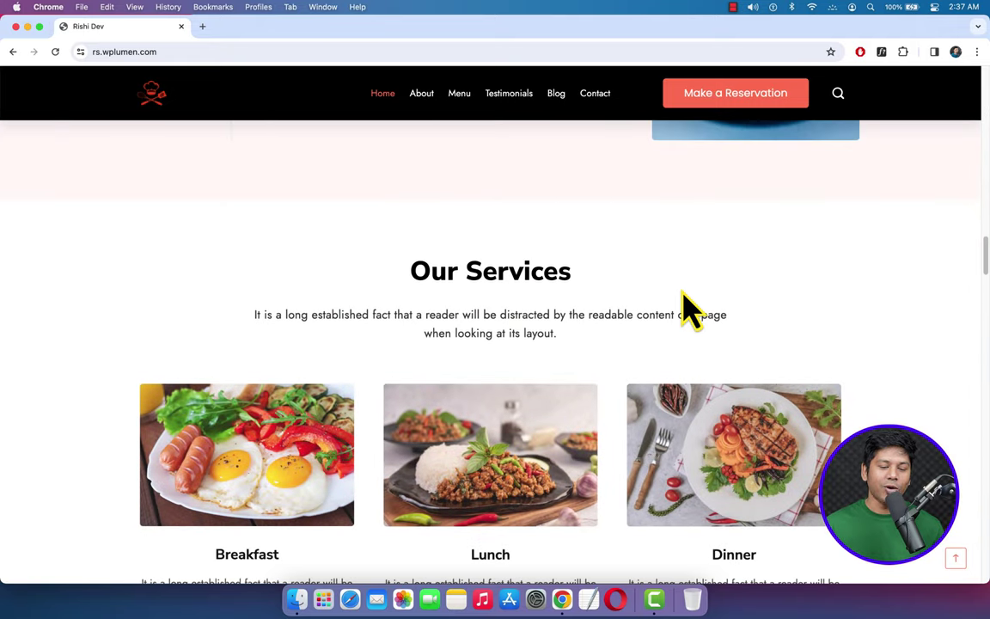
pyautogui.scroll(-8, 692, 309)
pyautogui.scroll(1, 683, 293)
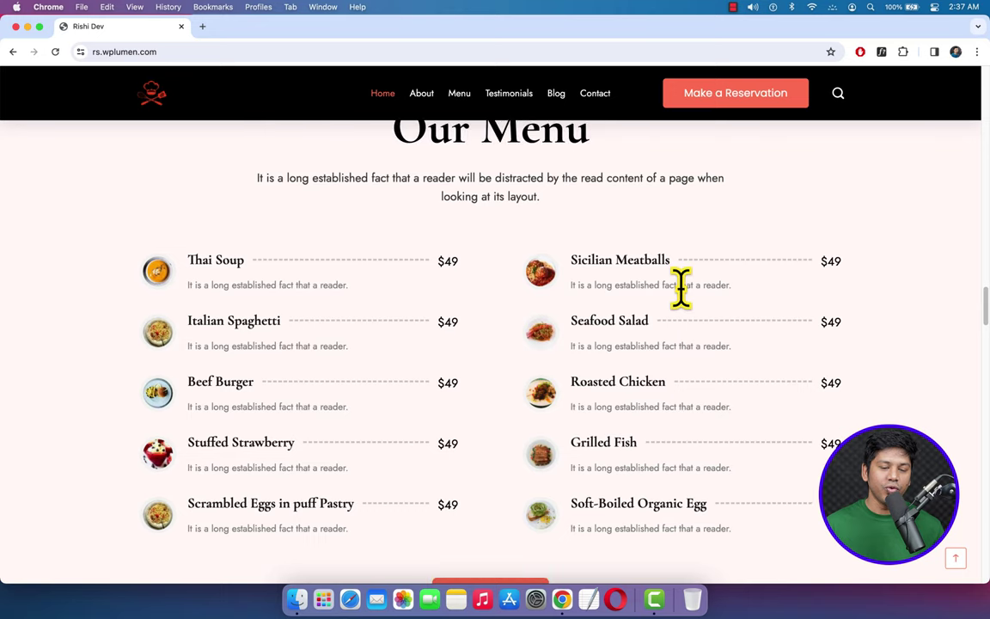
pyautogui.scroll(-7, 688, 301)
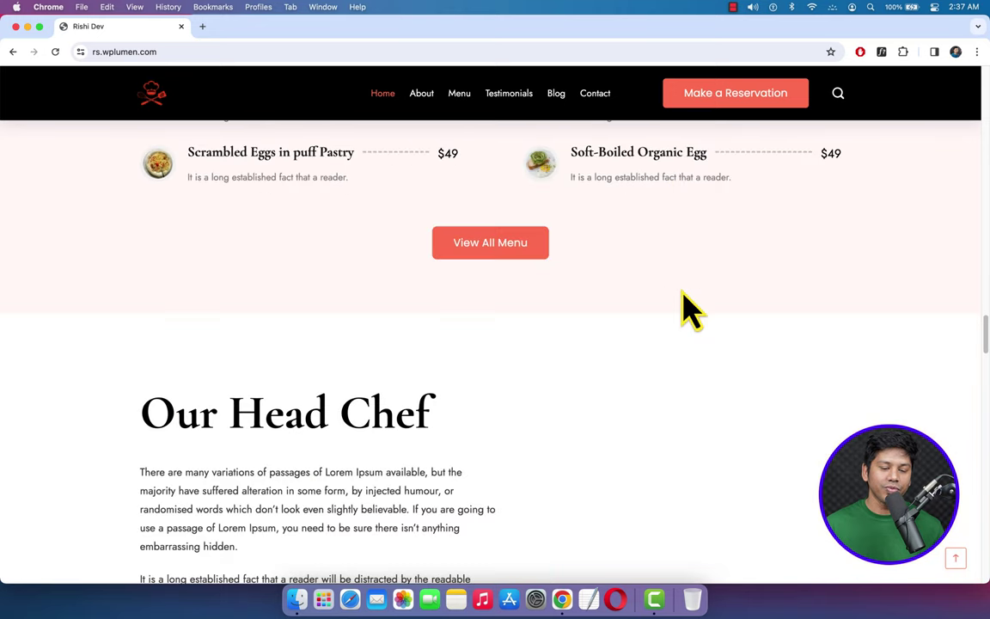
pyautogui.scroll(-8, 690, 309)
pyautogui.scroll(-10, 692, 310)
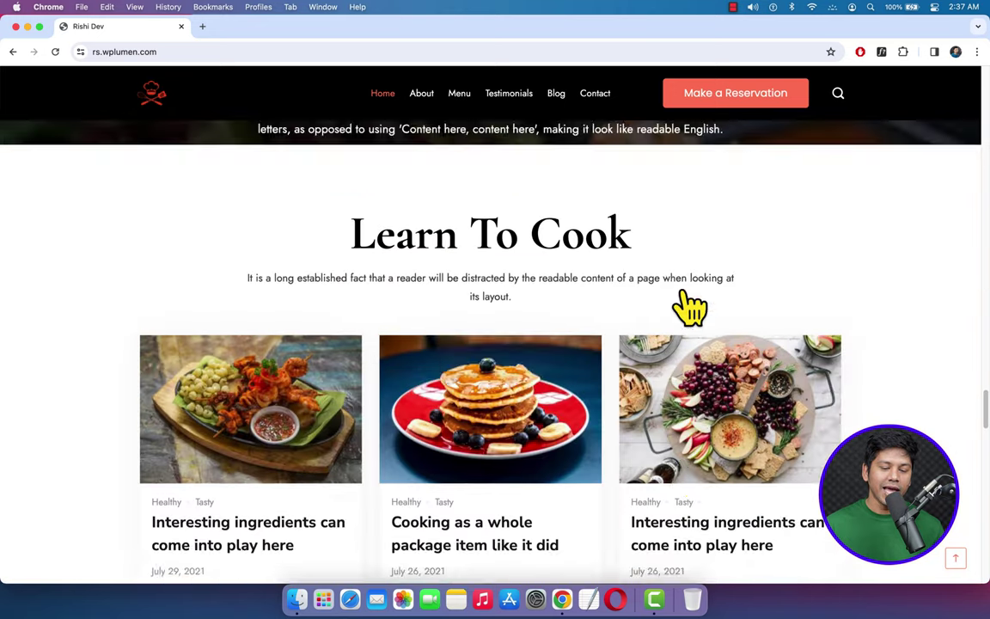
pyautogui.scroll(1, 692, 310)
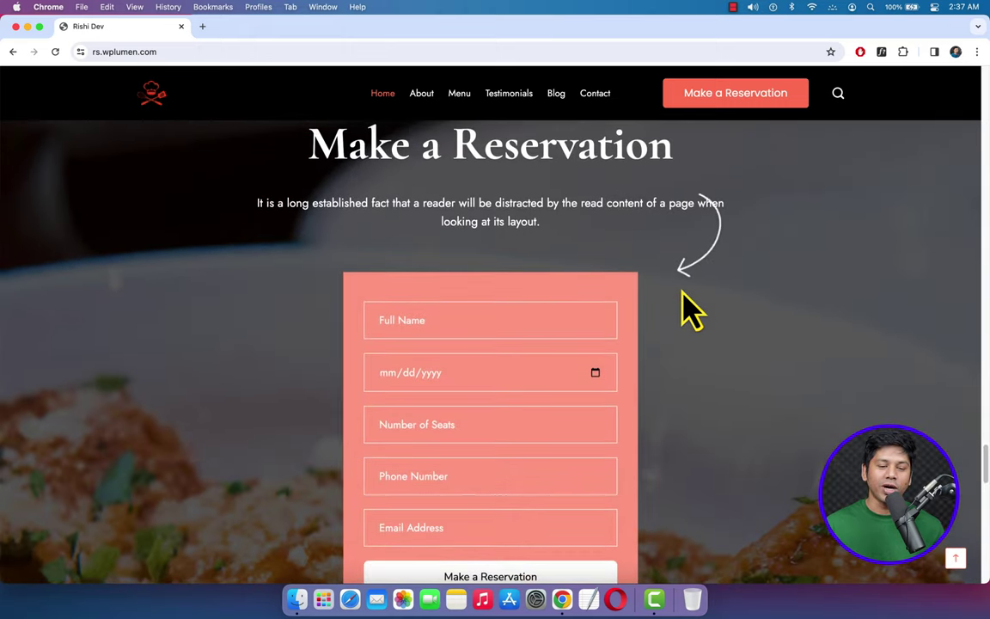
pyautogui.scroll(-5, 692, 310)
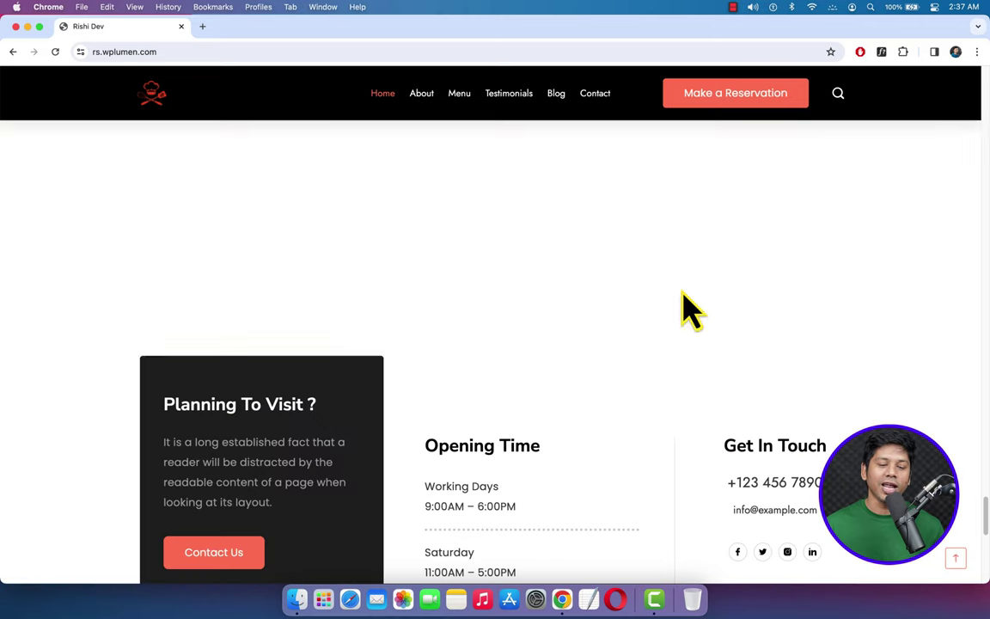
pyautogui.press('super+Up')
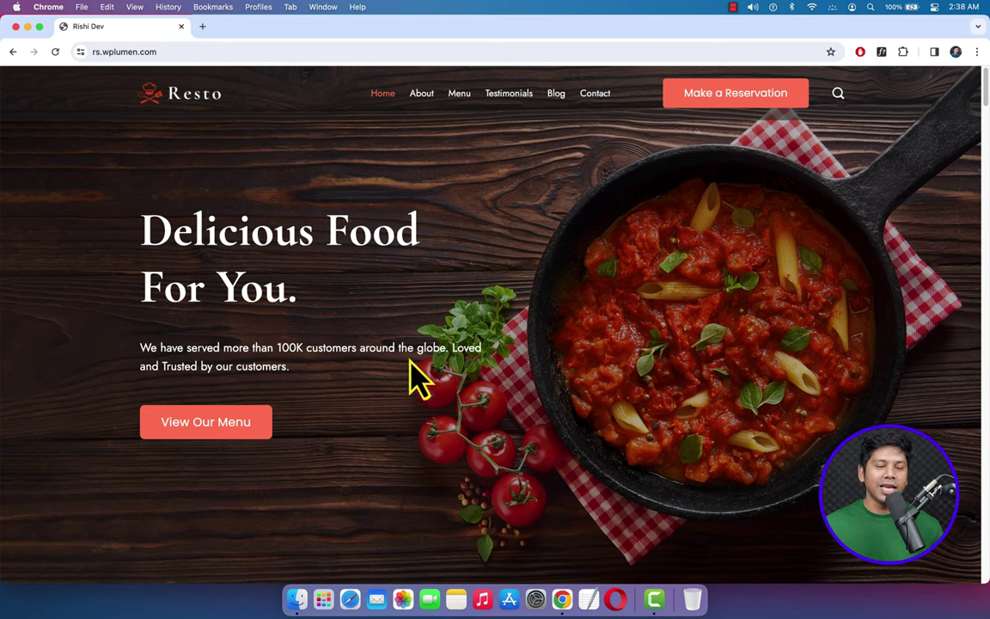
# Open the About page and scroll through its content
pyautogui.click(424, 102)
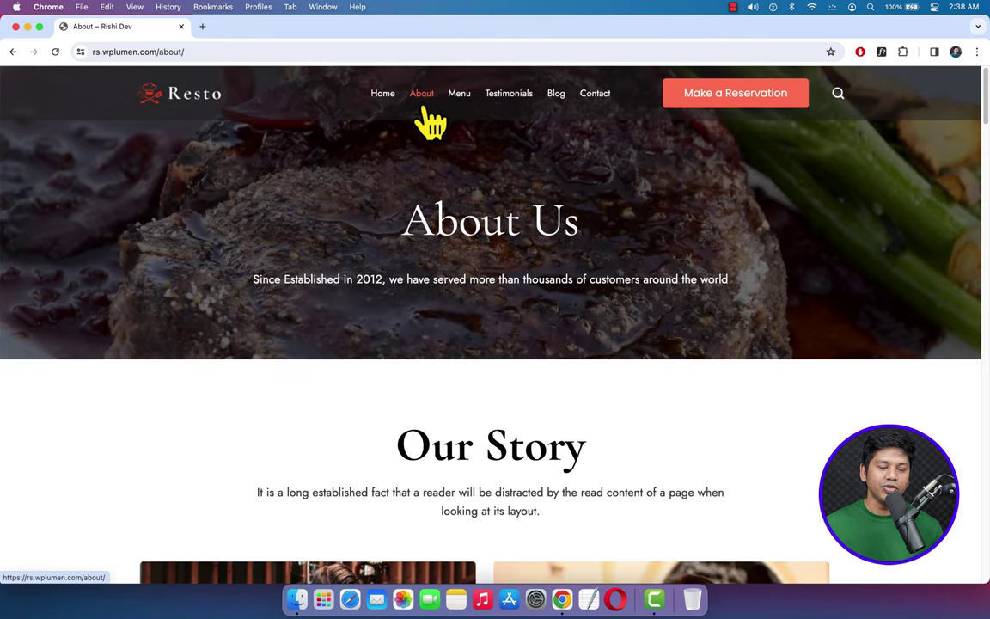
pyautogui.scroll(-10, 434, 301)
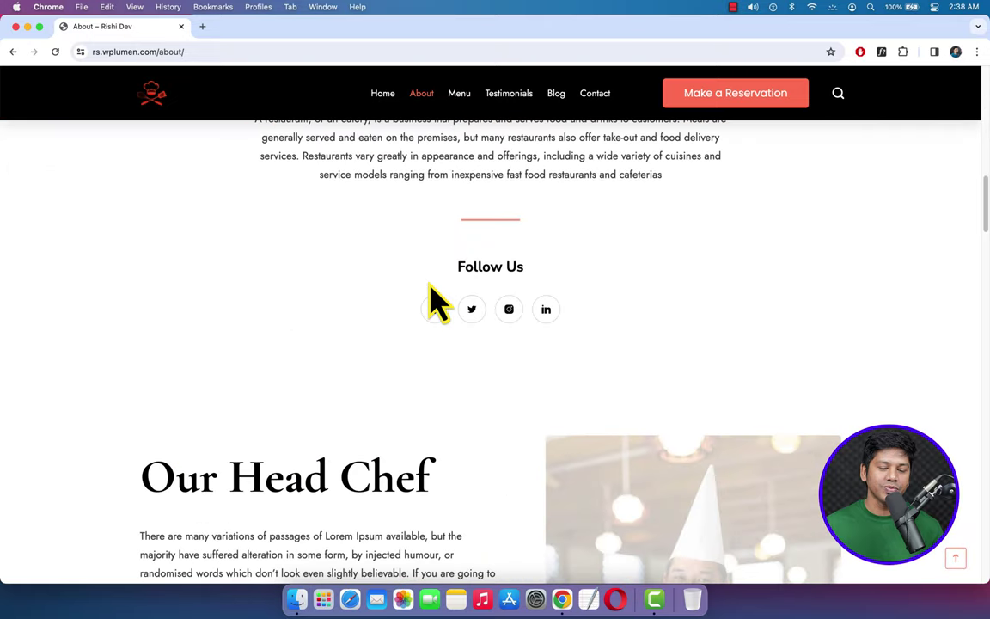
pyautogui.scroll(-15, 434, 301)
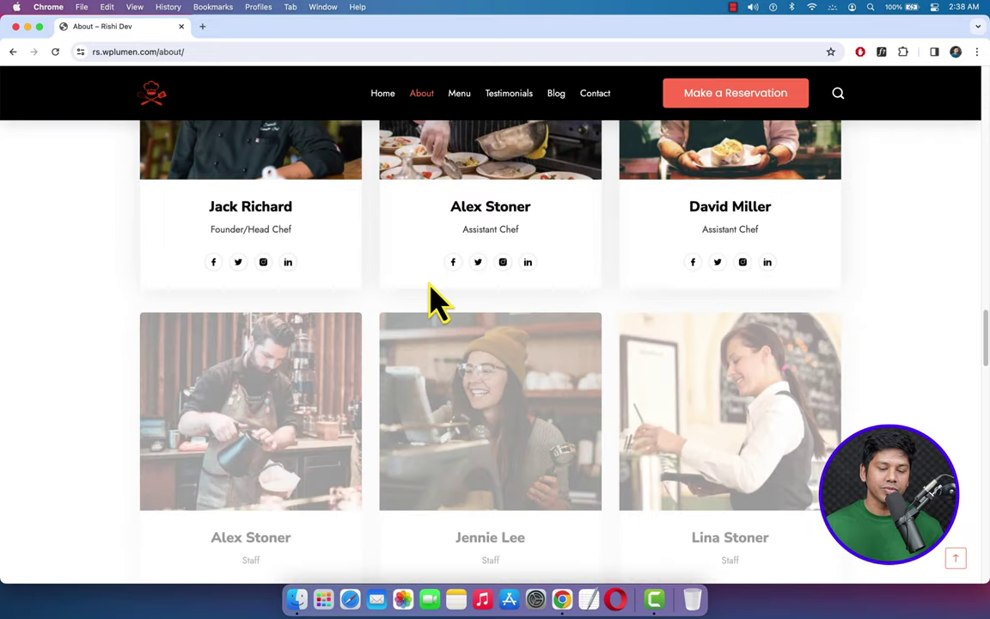
pyautogui.scroll(-15, 434, 301)
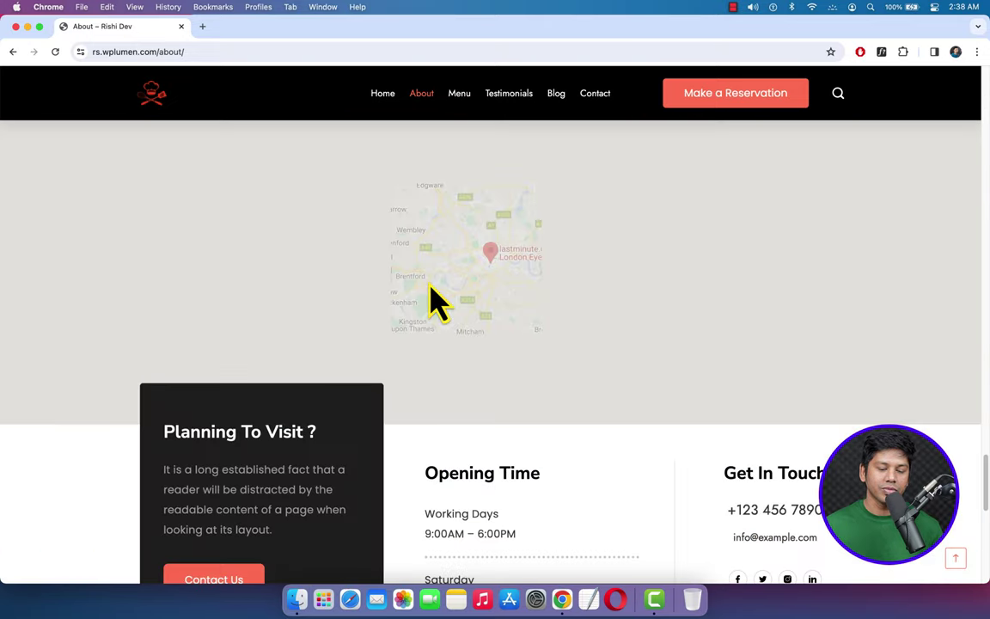
pyautogui.scroll(-5, 439, 301)
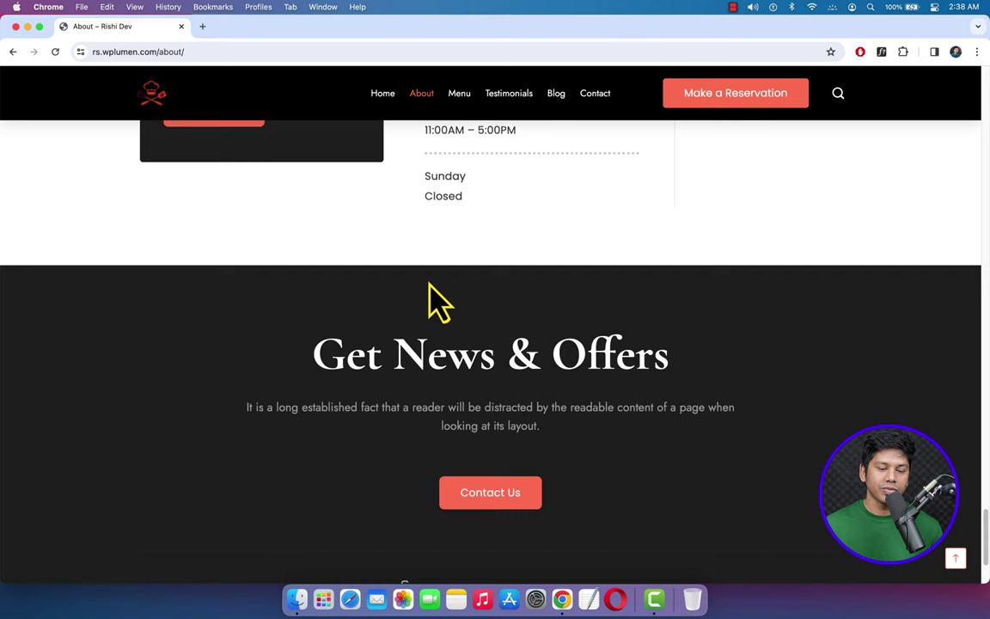
# Open the restaurant's Menu page and scroll down through the dishes
pyautogui.click(470, 103)
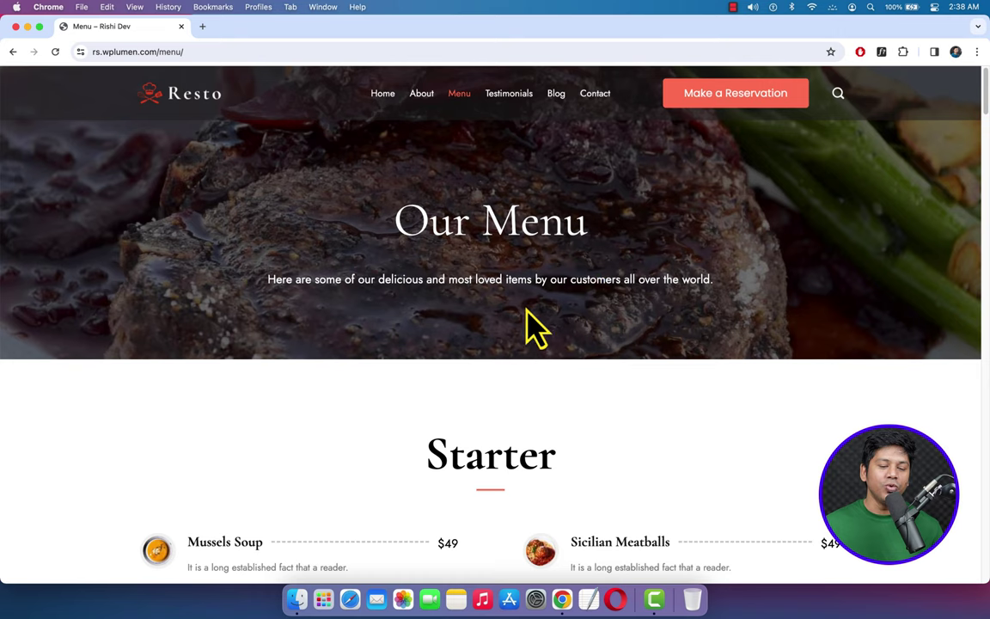
pyautogui.scroll(-5, 526, 344)
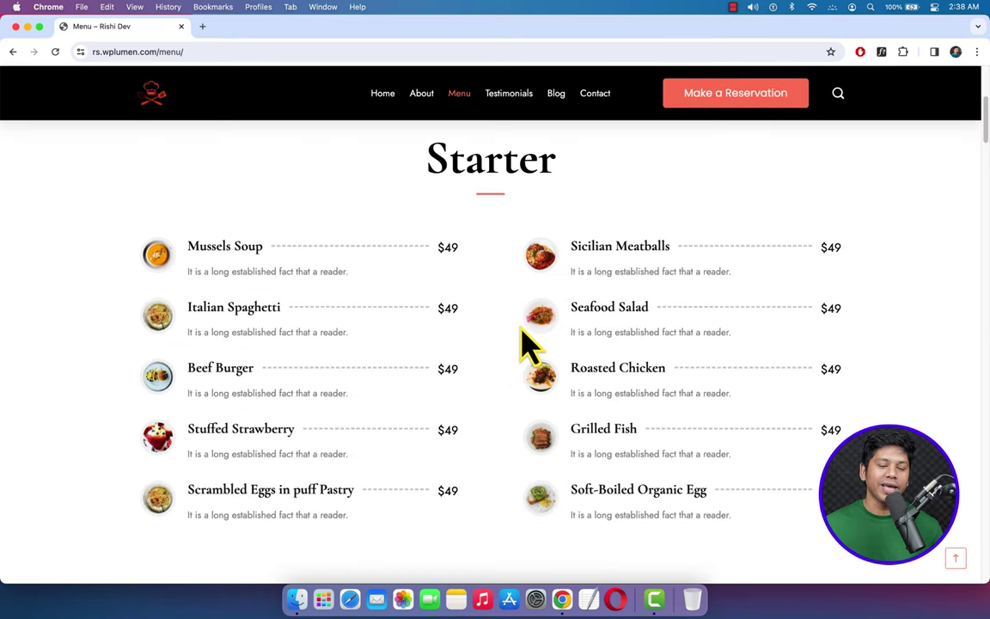
pyautogui.scroll(-6, 503, 355)
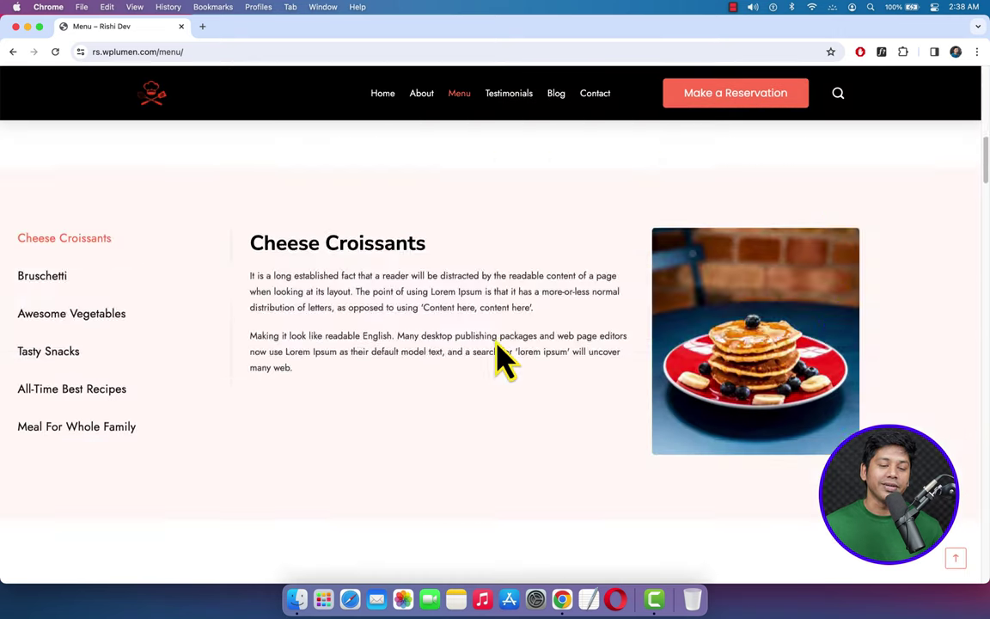
pyautogui.scroll(-20, 503, 355)
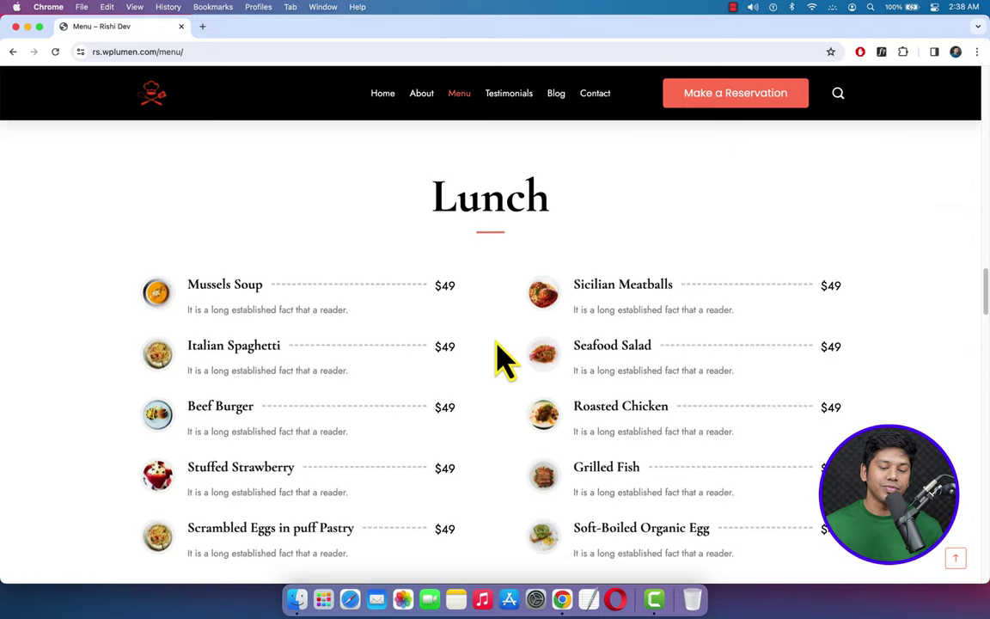
pyautogui.scroll(-15, 503, 355)
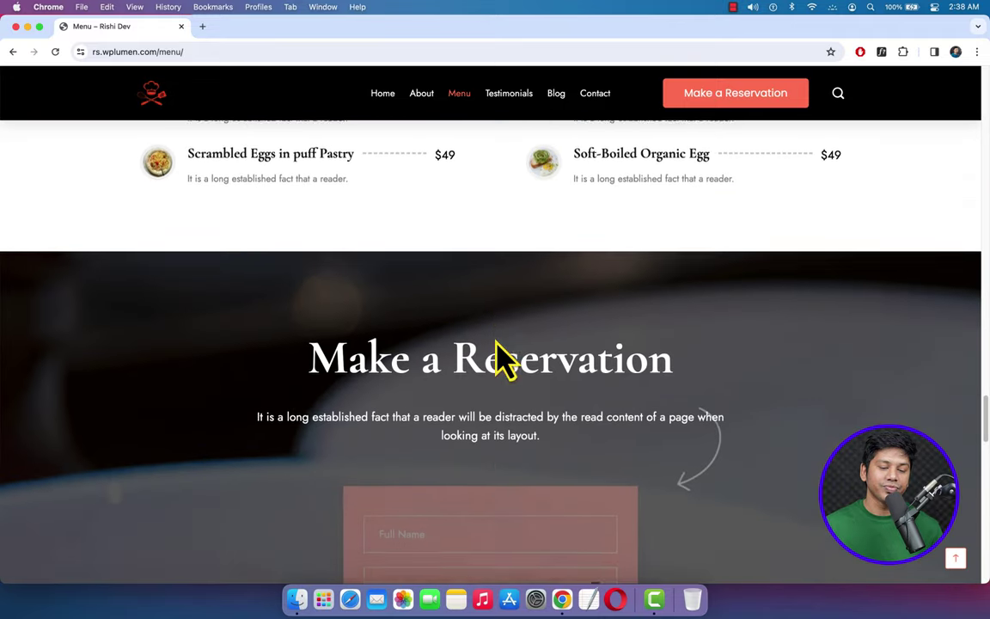
pyautogui.scroll(-10, 503, 355)
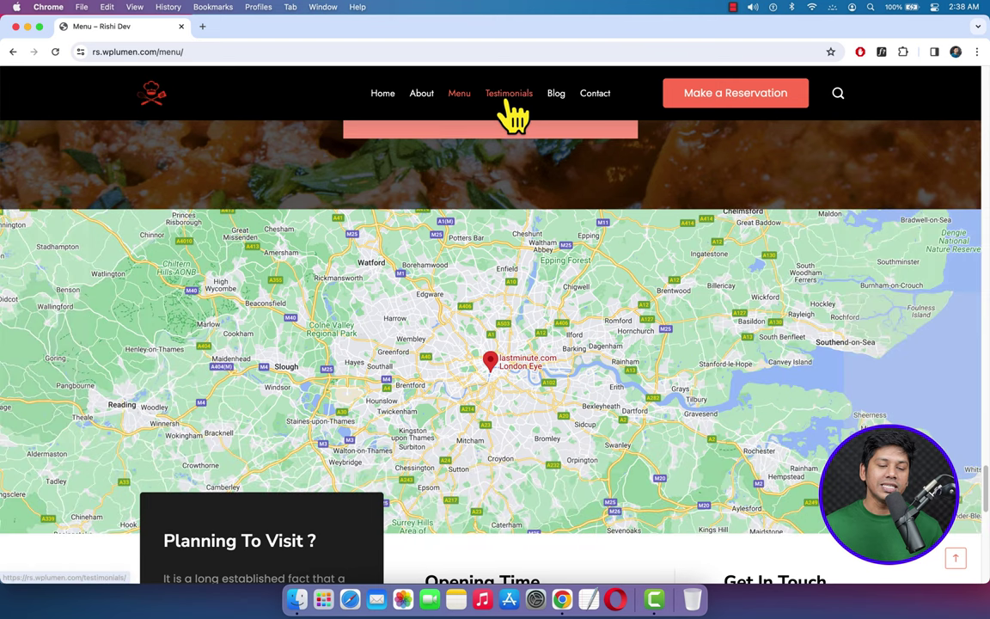
# Browse the Testimonials and Blog pages, then open the Contact Us page
pyautogui.click(509, 101)
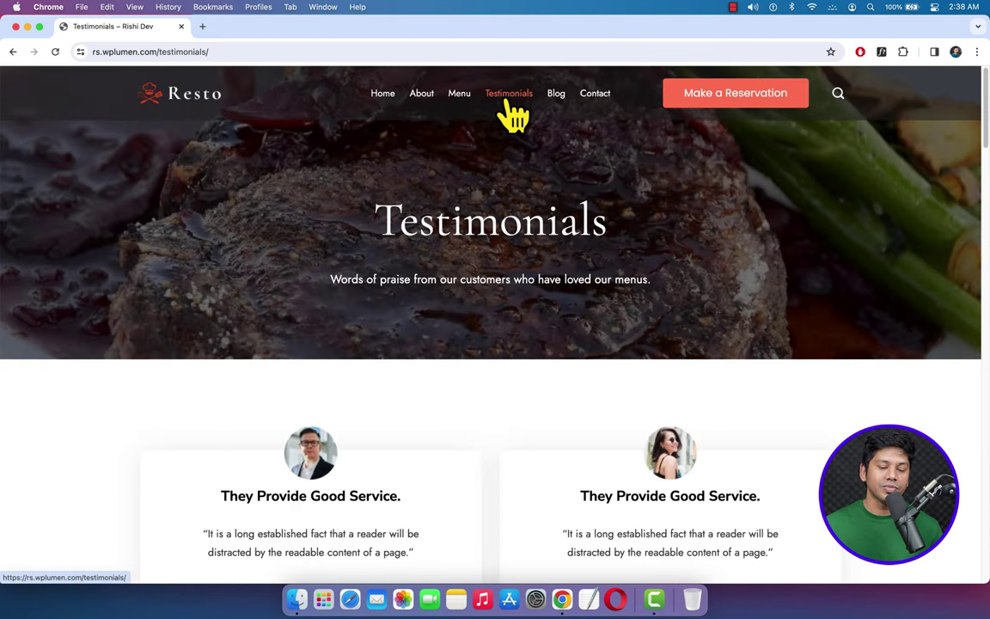
pyautogui.scroll(-10, 506, 255)
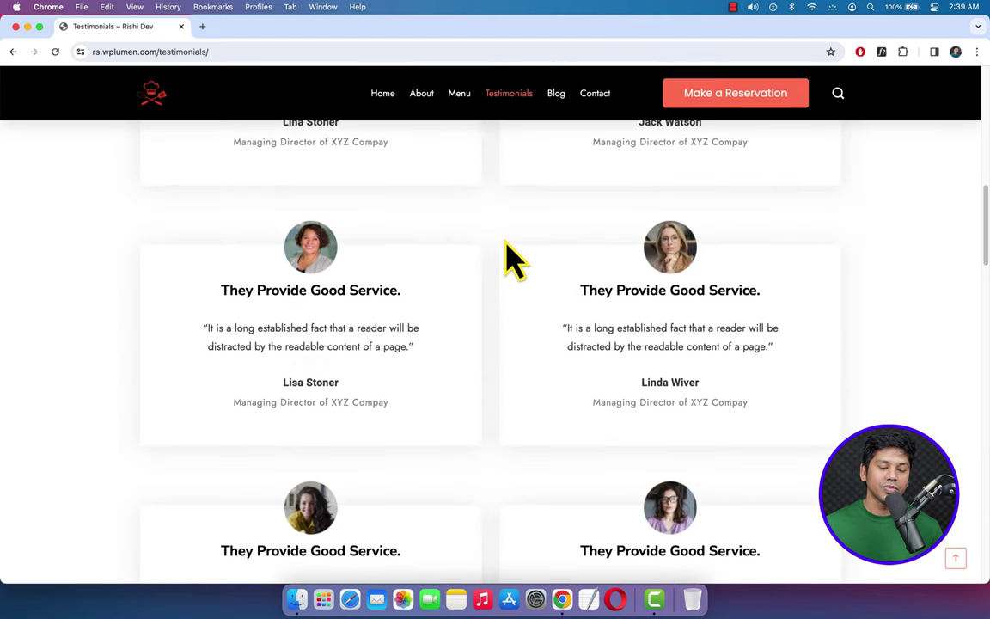
pyautogui.scroll(-10, 506, 254)
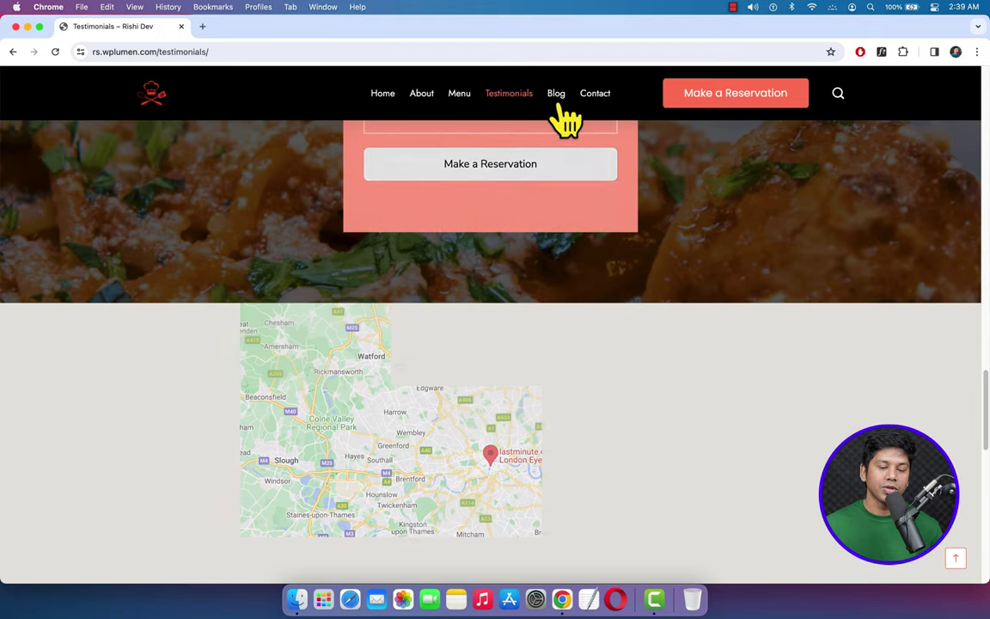
pyautogui.click(557, 102)
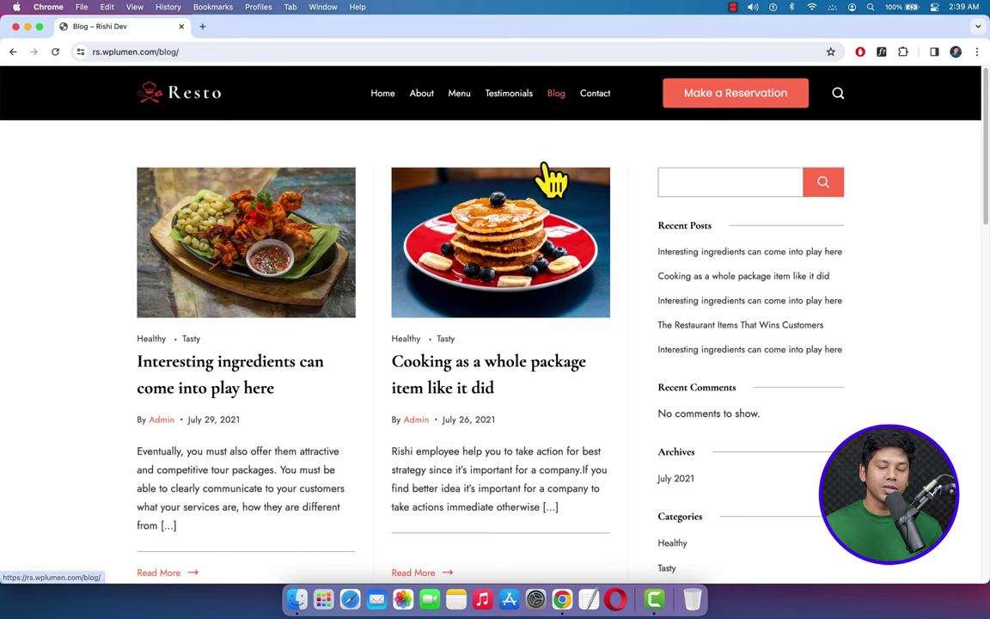
pyautogui.scroll(-15, 500, 303)
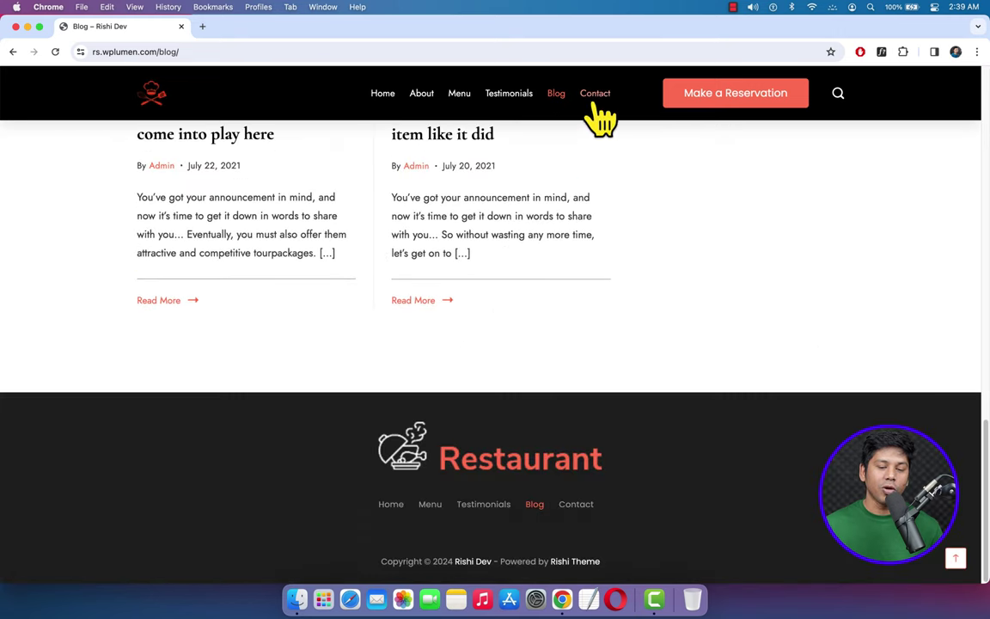
pyautogui.click(596, 105)
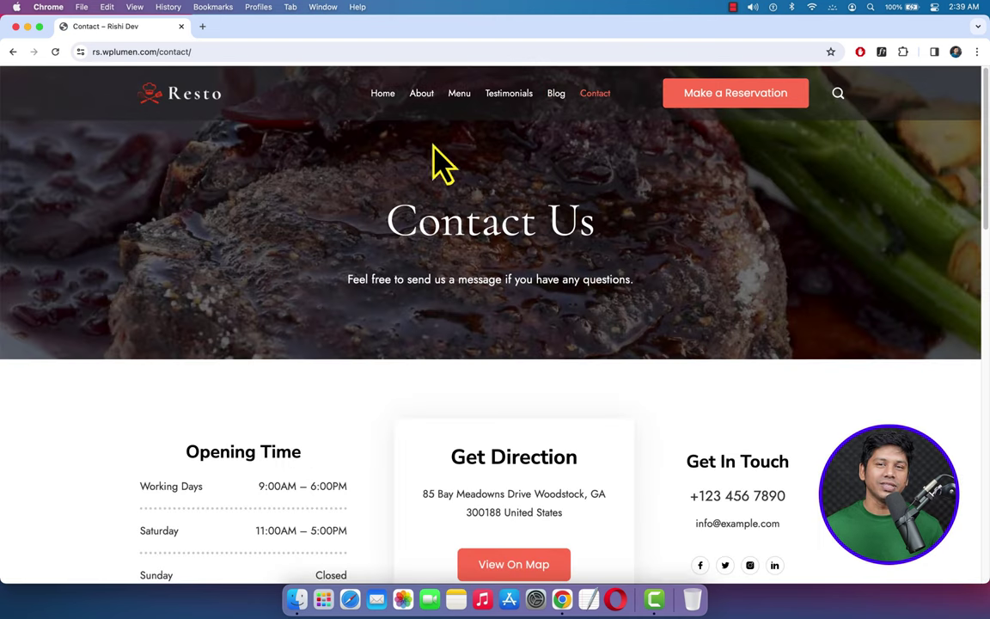
# Use Home in the Resto navigation bar to leave the Contact Us page
pyautogui.click(380, 95)
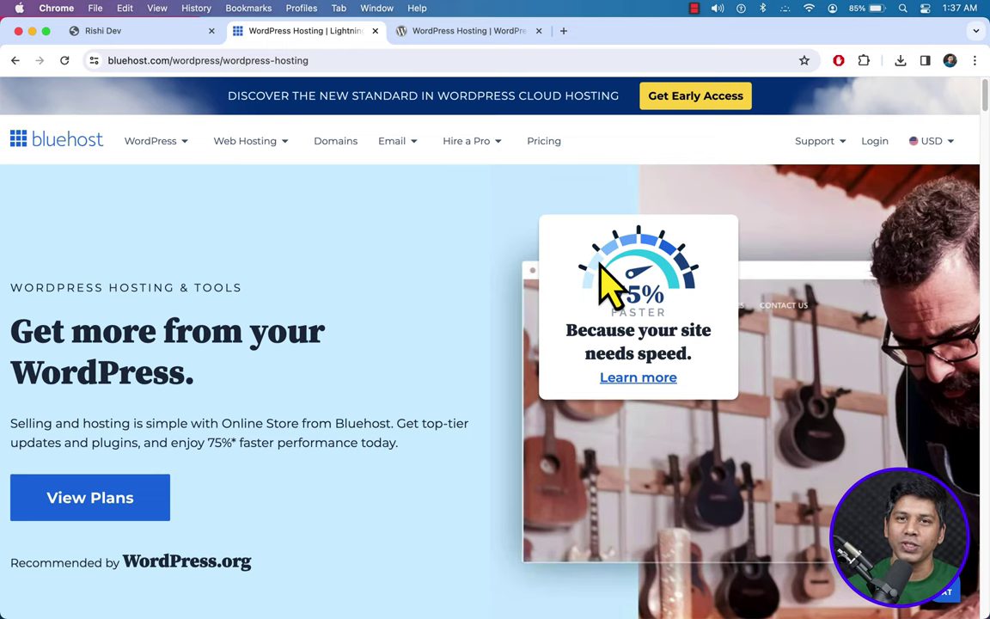
# Return to the Bluehost WordPress hosting tab and scroll down to the monthly plan prices
pyautogui.click(472, 34)
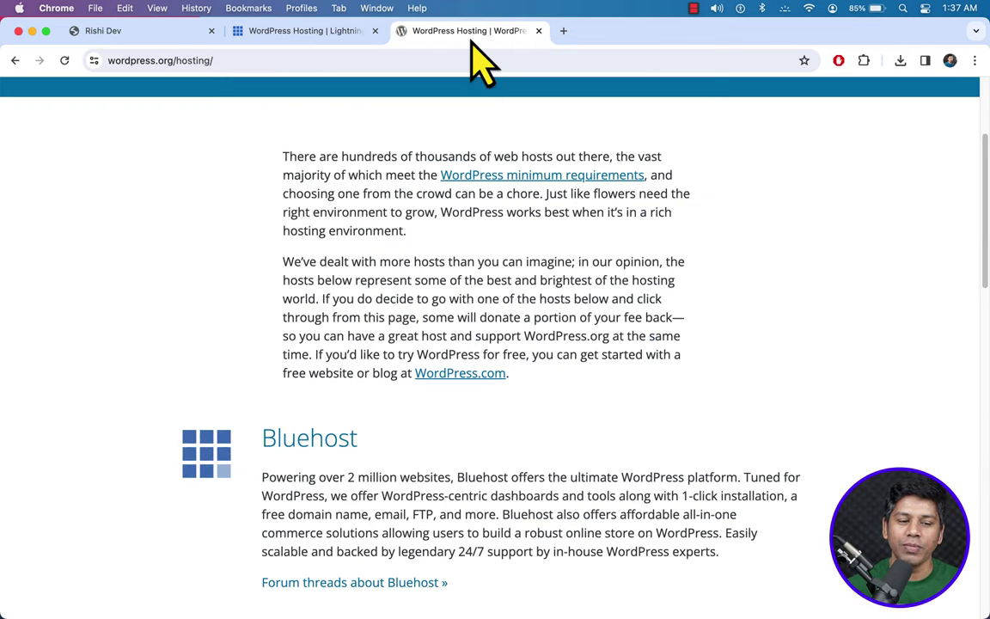
pyautogui.click(305, 31)
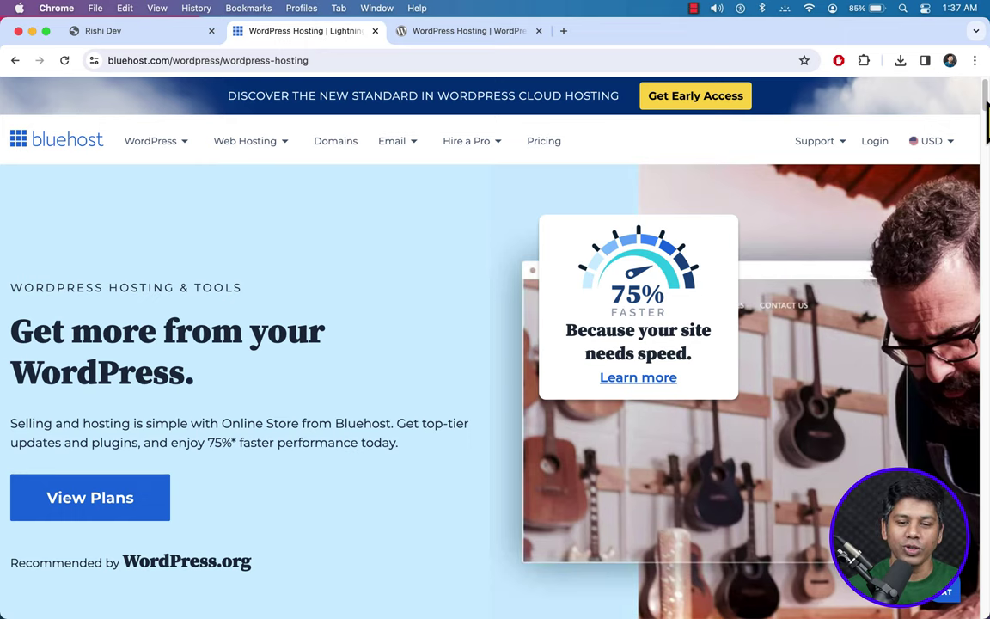
pyautogui.moveTo(987, 103); pyautogui.dragTo(987, 176)
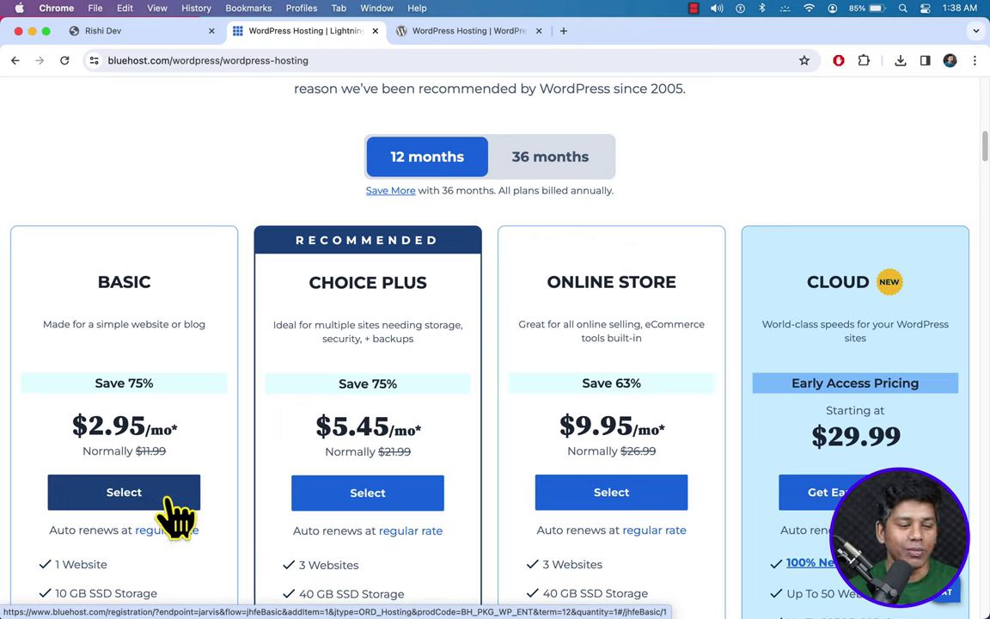
# Select the Basic plan, skip the store offer, and register newrestrofood.com as the new domain
pyautogui.click(115, 493)
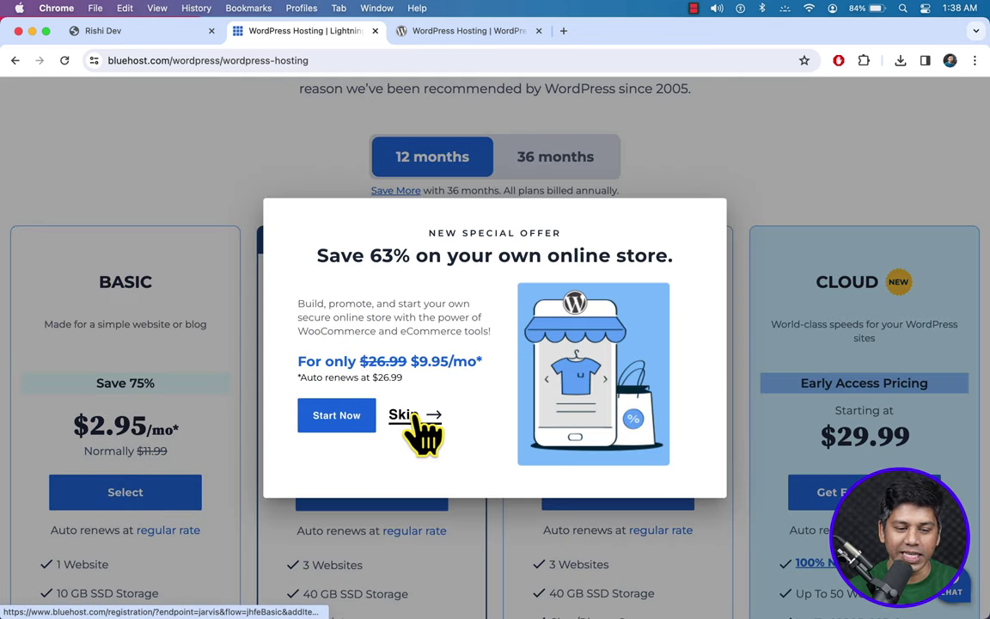
pyautogui.click(406, 416)
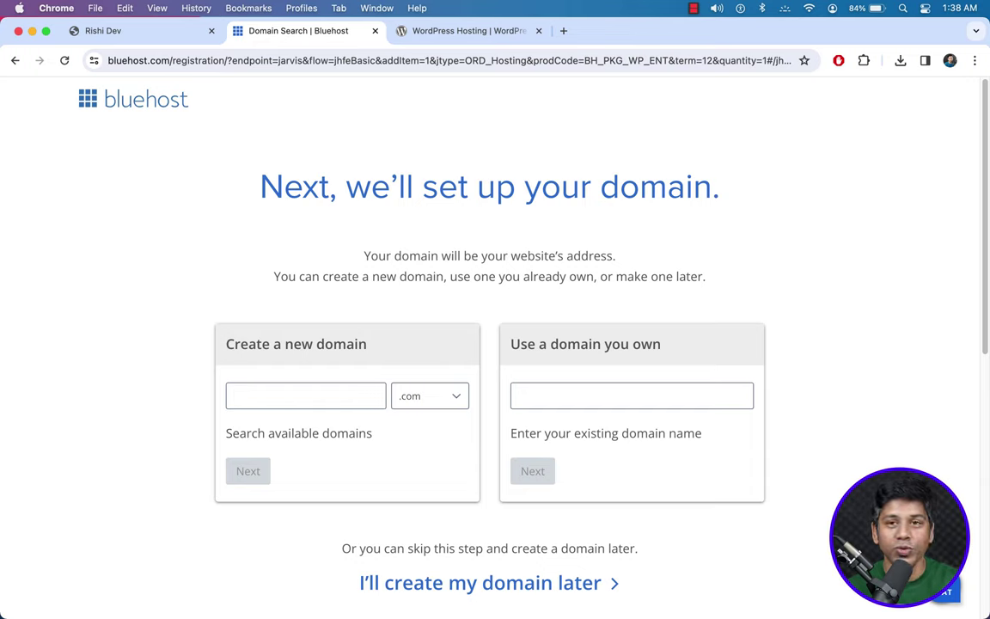
pyautogui.write('newrestrofood')
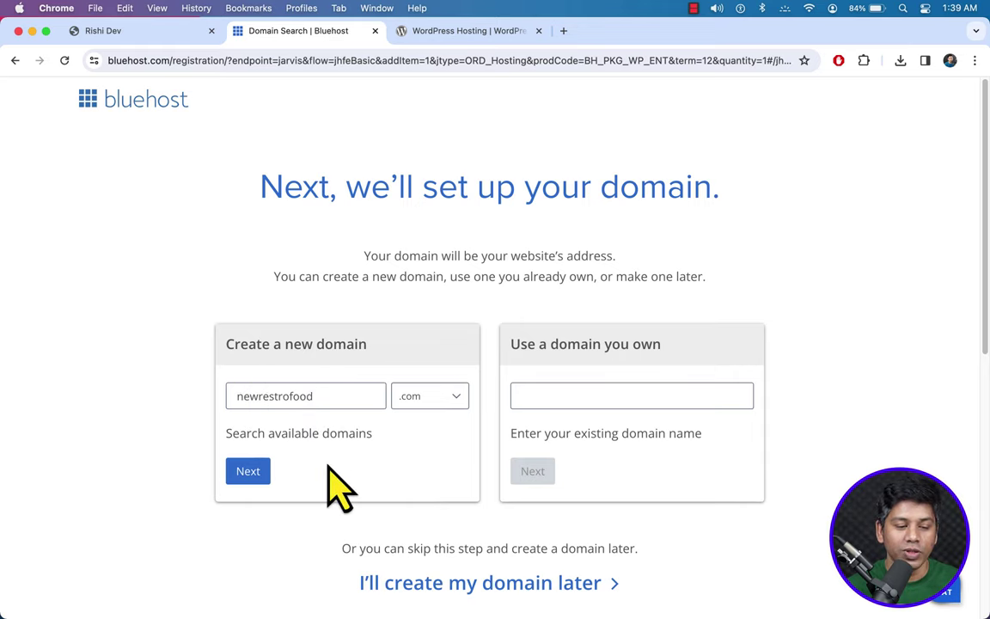
pyautogui.click(248, 473)
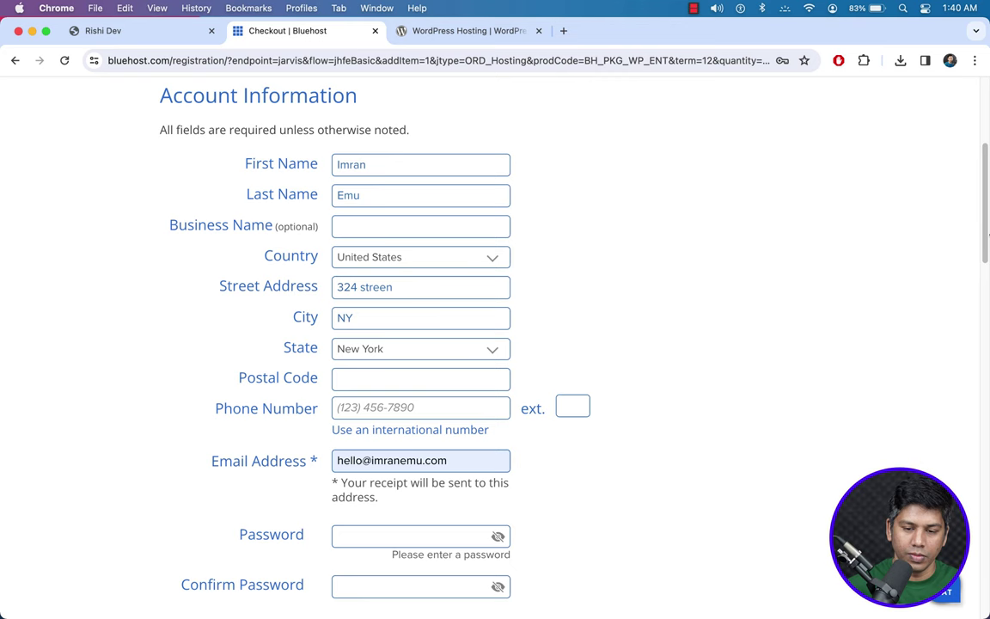
# Uncheck Domain Privacy + Protection in Package Extras and confirm turning it off
pyautogui.moveTo(986, 258); pyautogui.dragTo(987, 327)
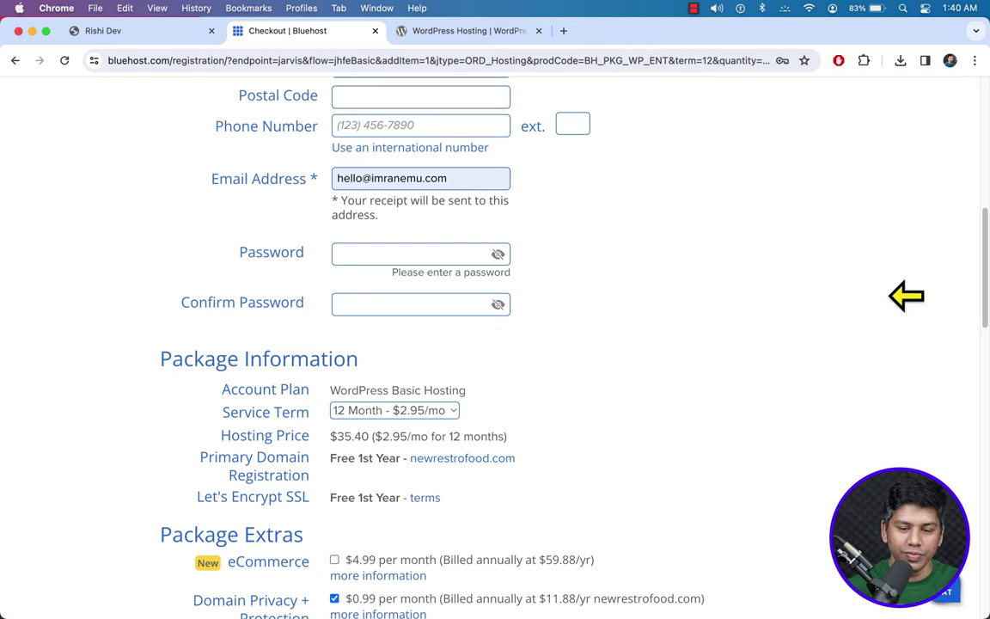
pyautogui.moveTo(987, 285); pyautogui.dragTo(988, 344)
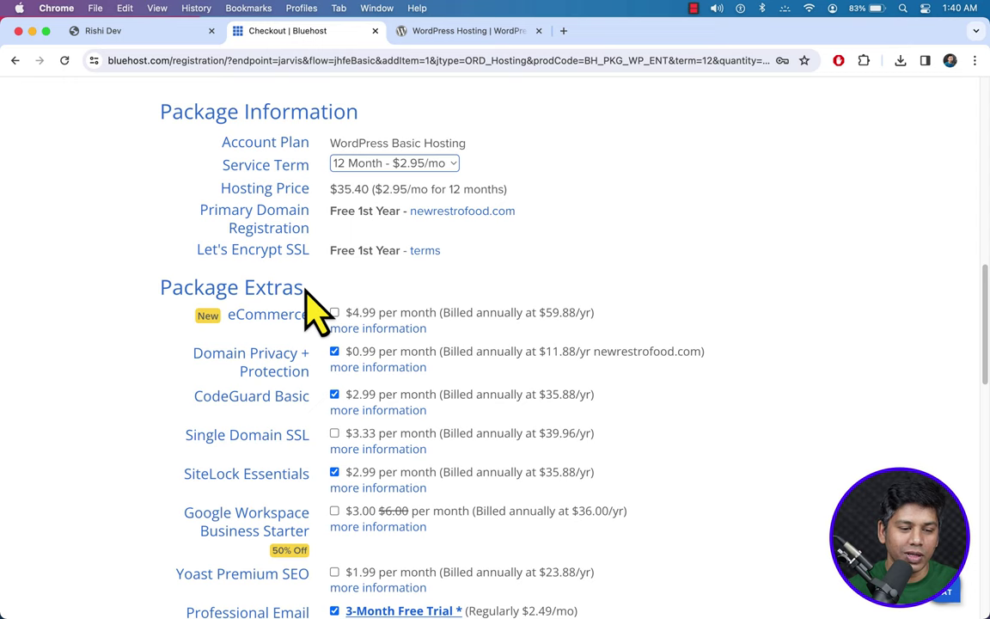
pyautogui.click(334, 351)
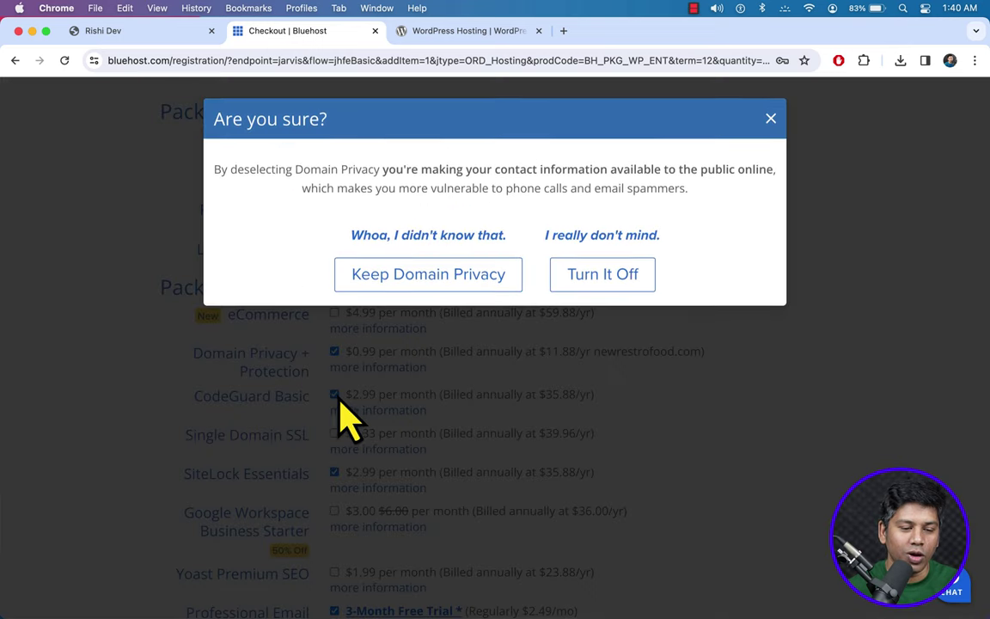
pyautogui.click(599, 283)
pyautogui.scroll(-5, 612, 404)
pyautogui.scroll(3, 982, 404)
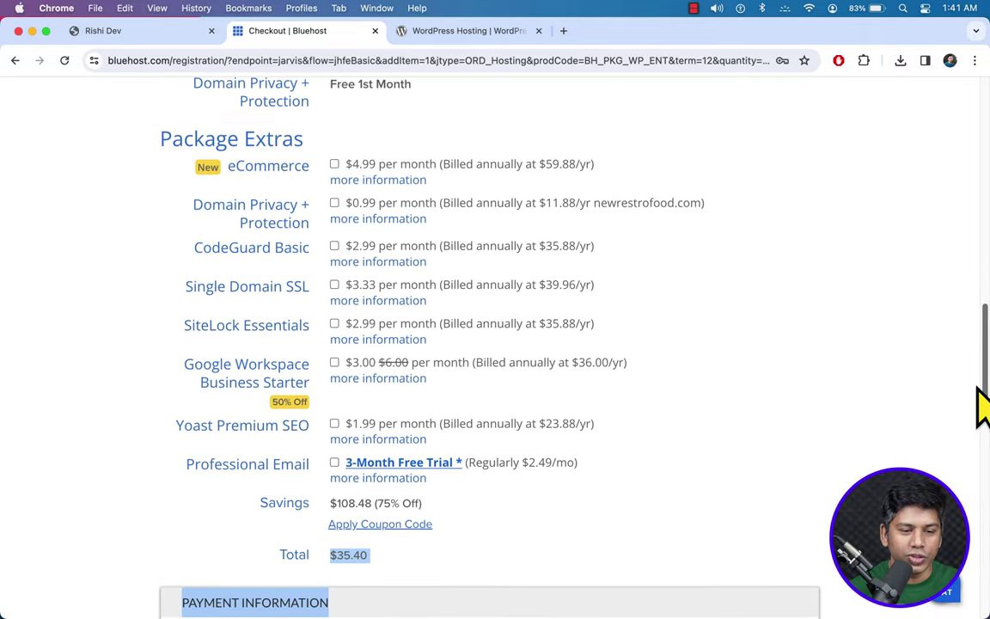
pyautogui.moveTo(977, 389); pyautogui.dragTo(979, 423)
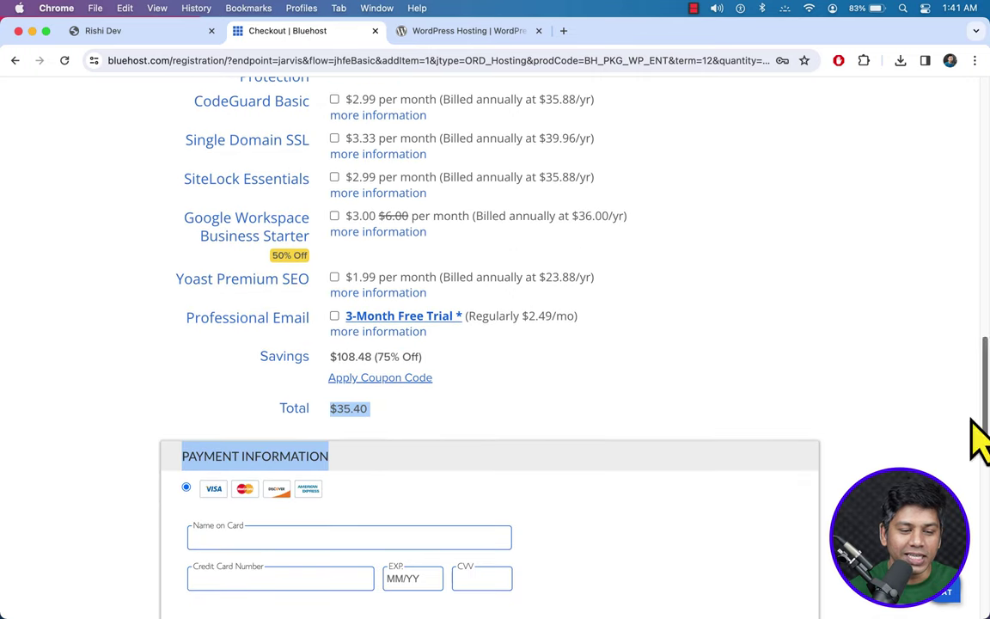
pyautogui.click(392, 419)
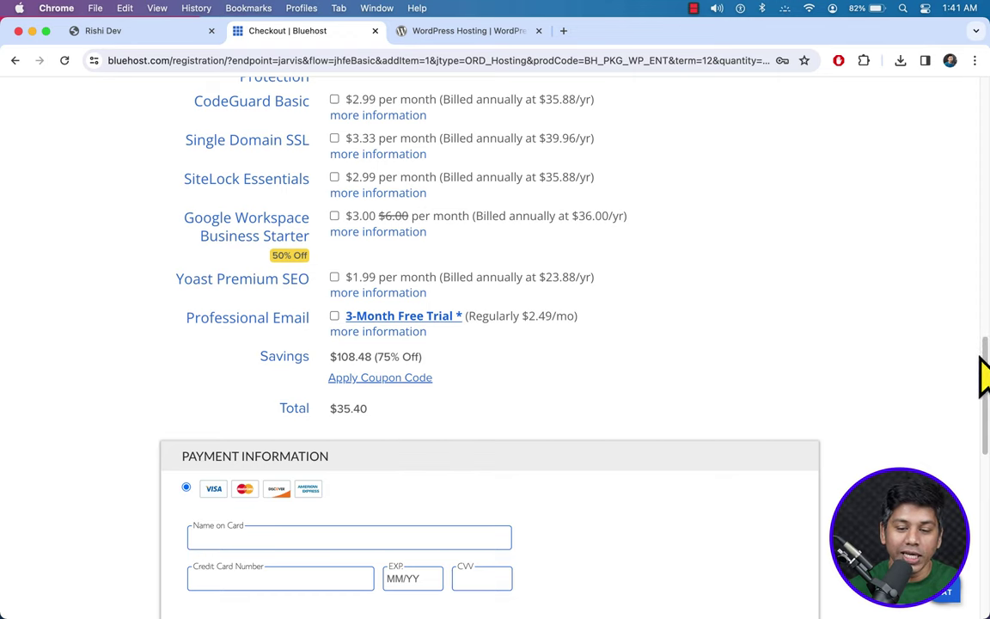
pyautogui.scroll(-5, 987, 378)
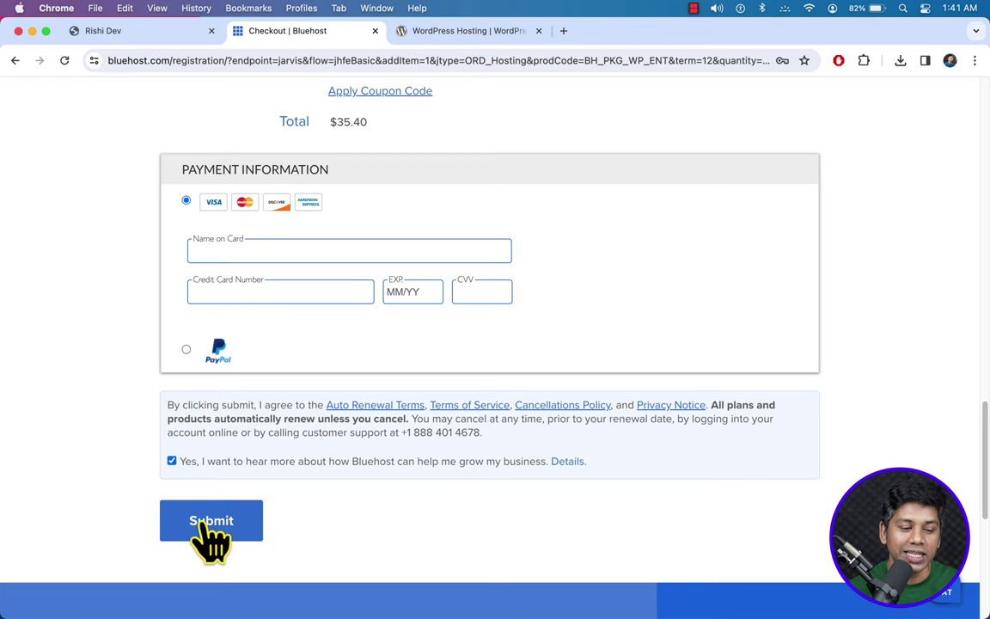
pyautogui.scroll(15, 903, 168)
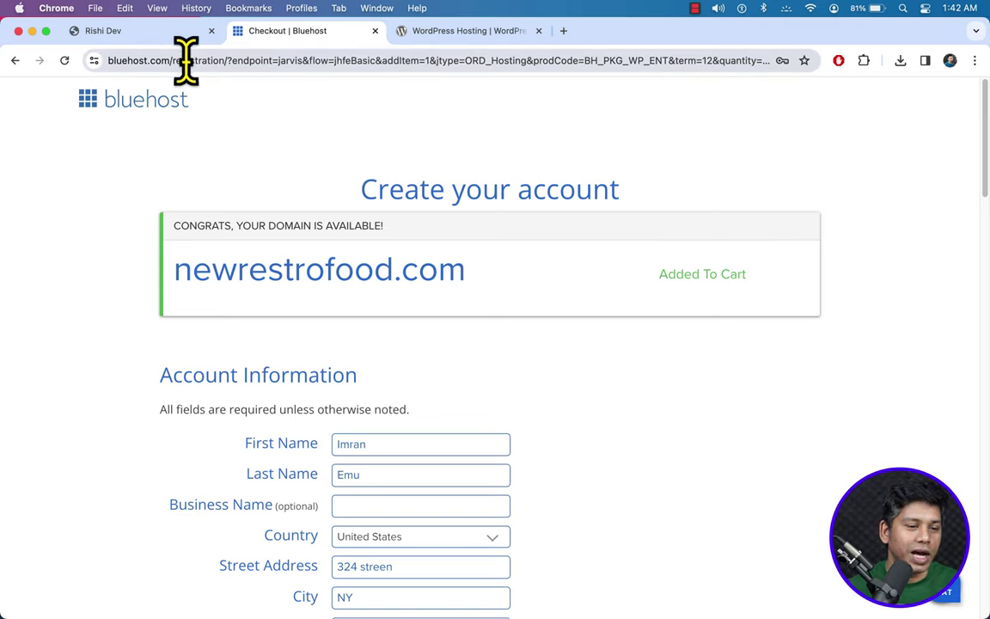
# Trim the address bar URL down to bluehost.com and load the home page
pyautogui.moveTo(171, 65); pyautogui.dragTo(814, 119)
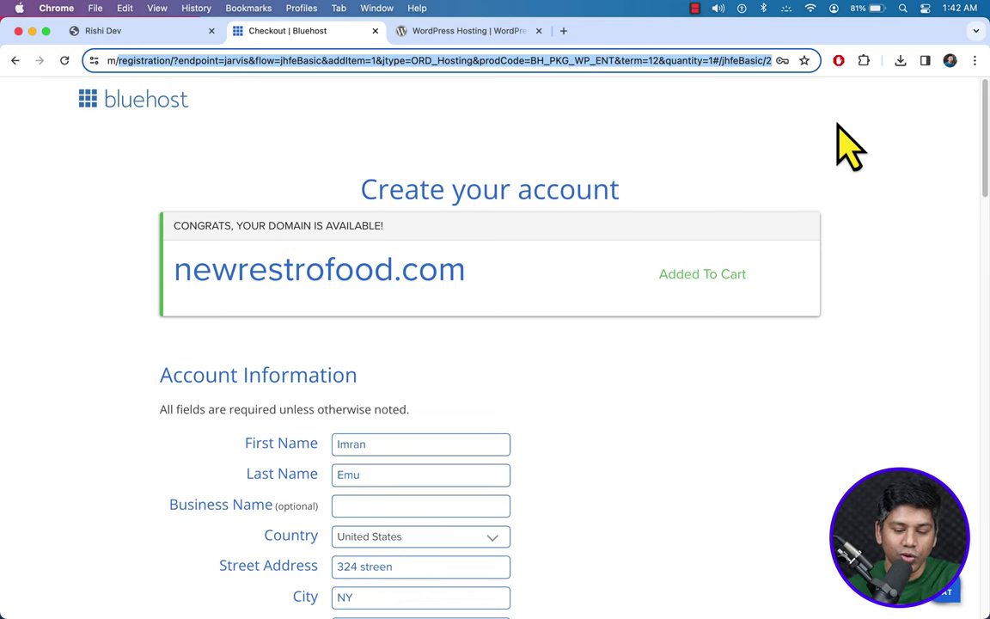
pyautogui.press('BackSpace')
pyautogui.press('Return')
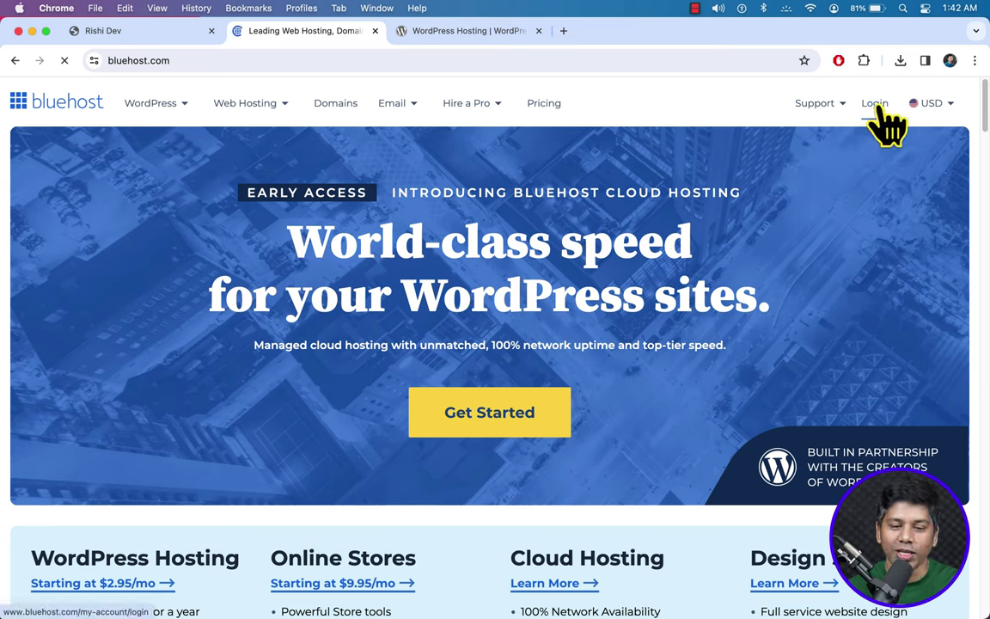
# Log in with the account's user ID and saved password
pyautogui.click(876, 105)
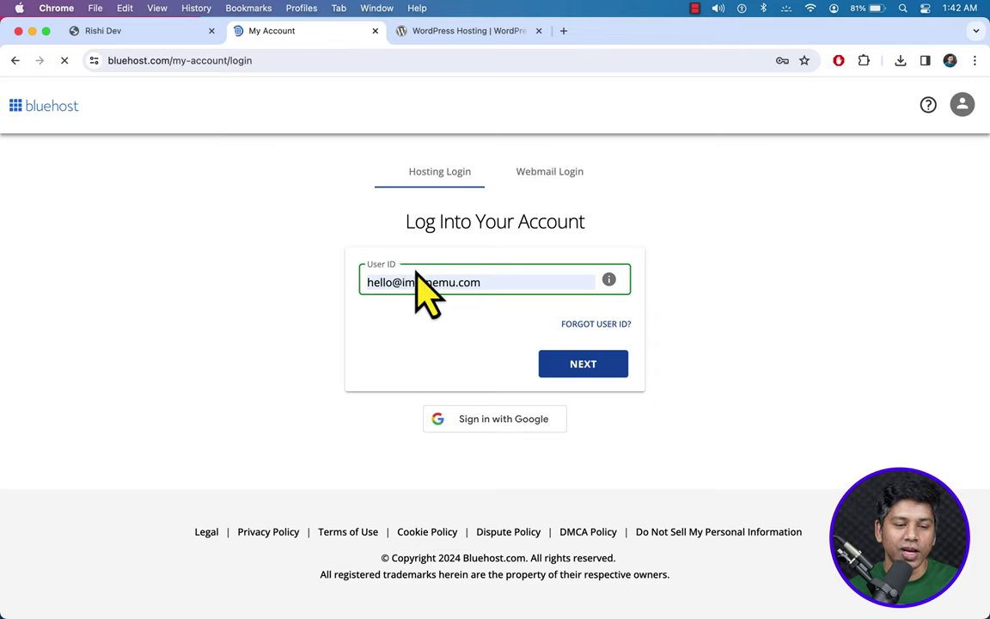
pyautogui.click(587, 370)
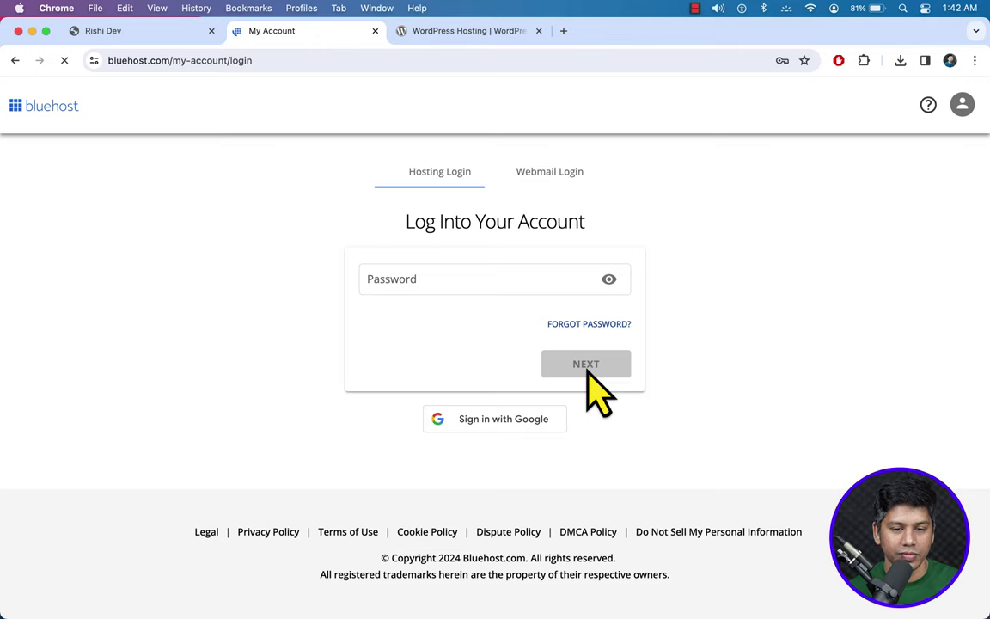
pyautogui.click(482, 276)
pyautogui.click(499, 315)
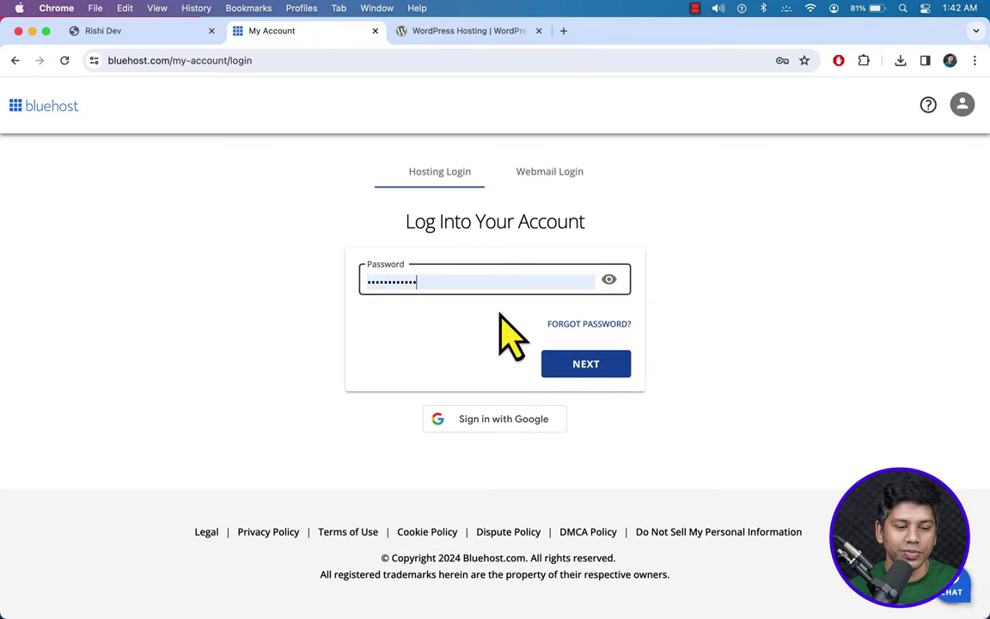
pyautogui.click(589, 370)
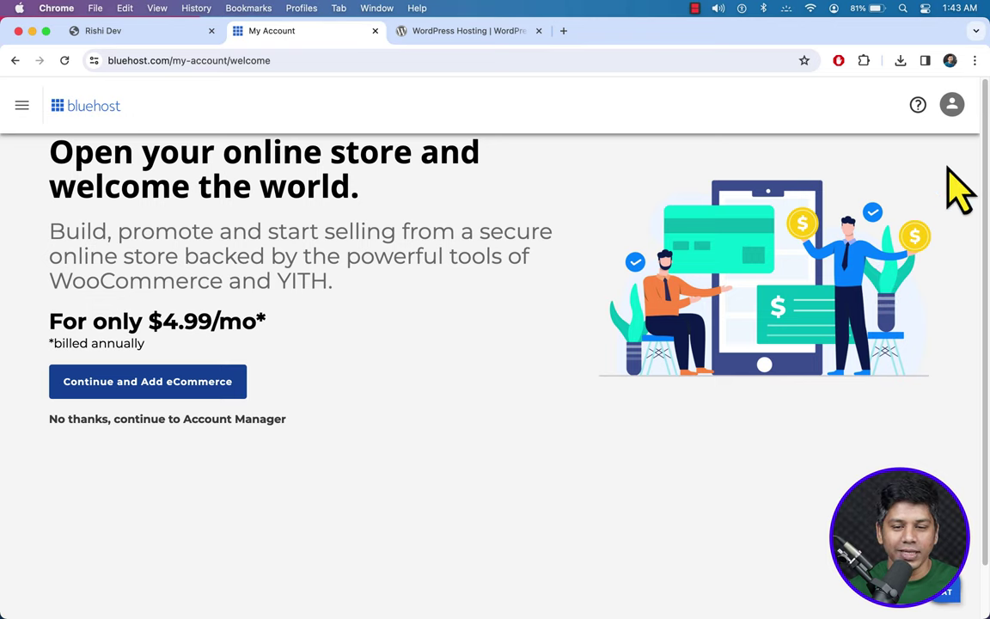
# Go to the account Home, find the My Blog site card and open its Settings
pyautogui.click(953, 104)
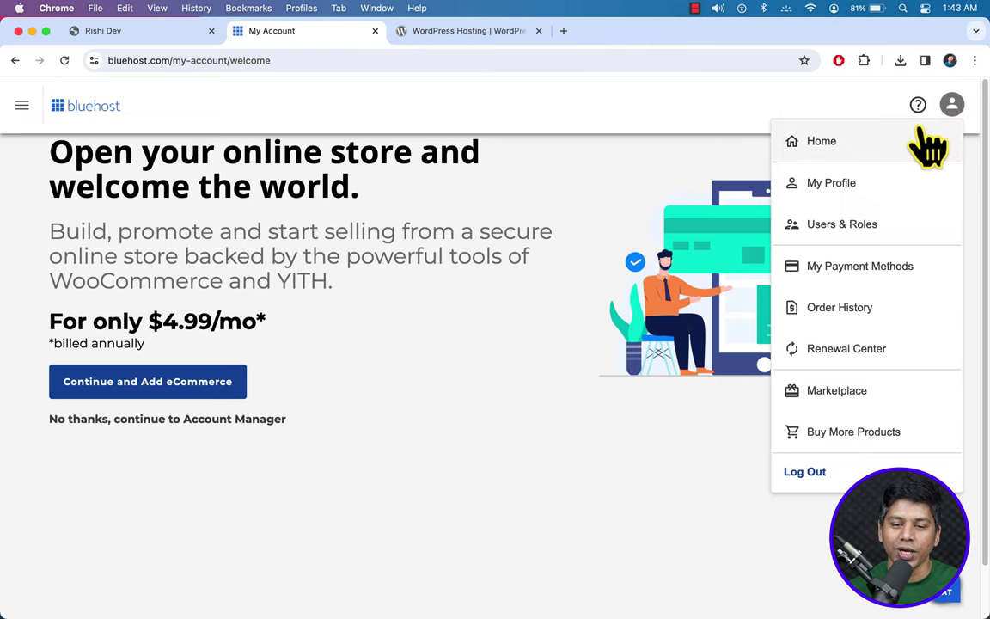
pyautogui.click(823, 148)
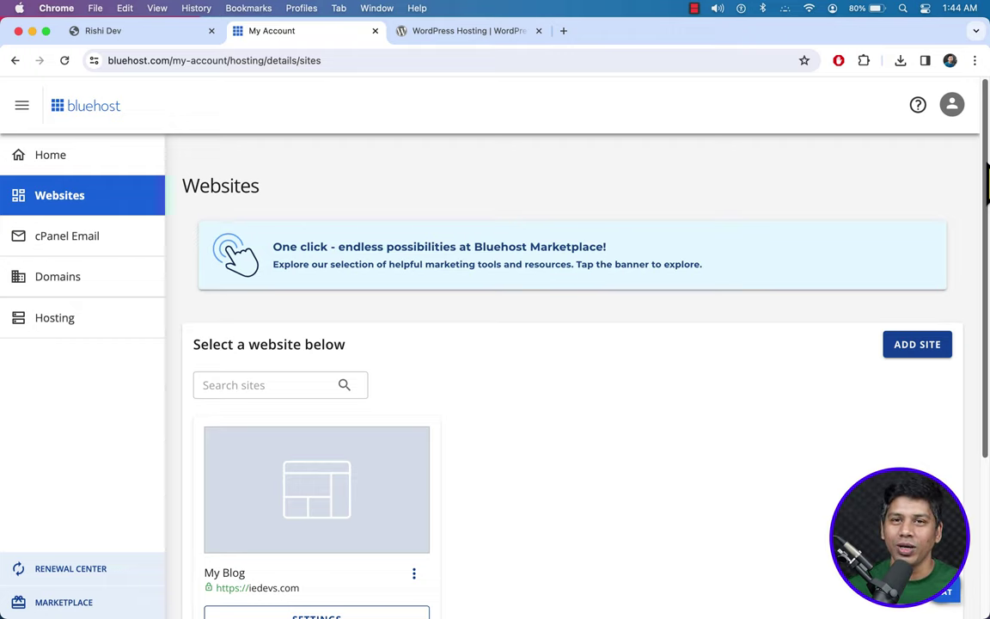
pyautogui.moveTo(987, 184); pyautogui.dragTo(984, 305)
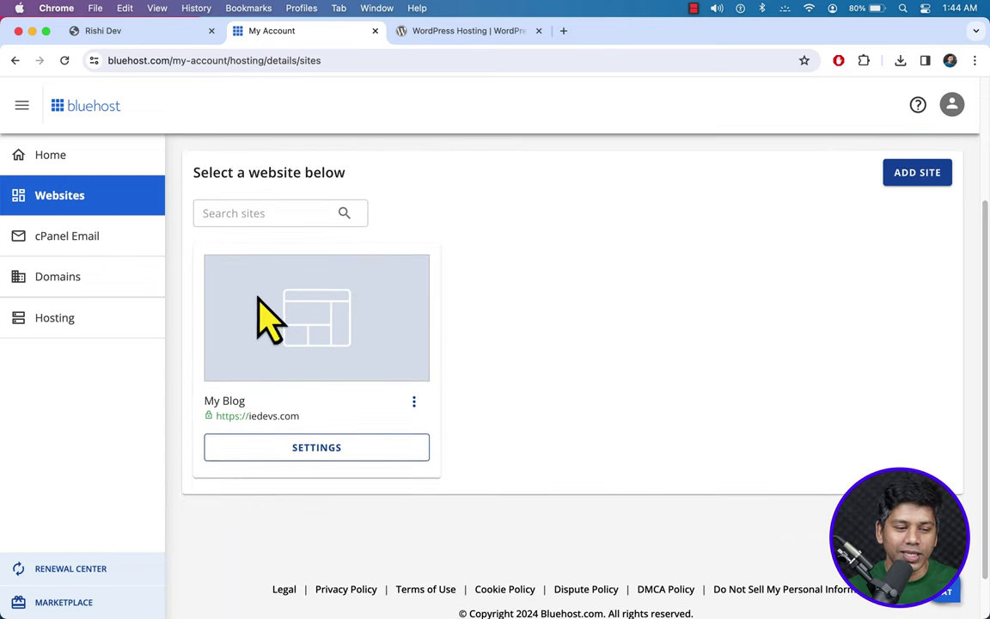
pyautogui.scroll(4, 579, 404)
pyautogui.scroll(-5, 579, 405)
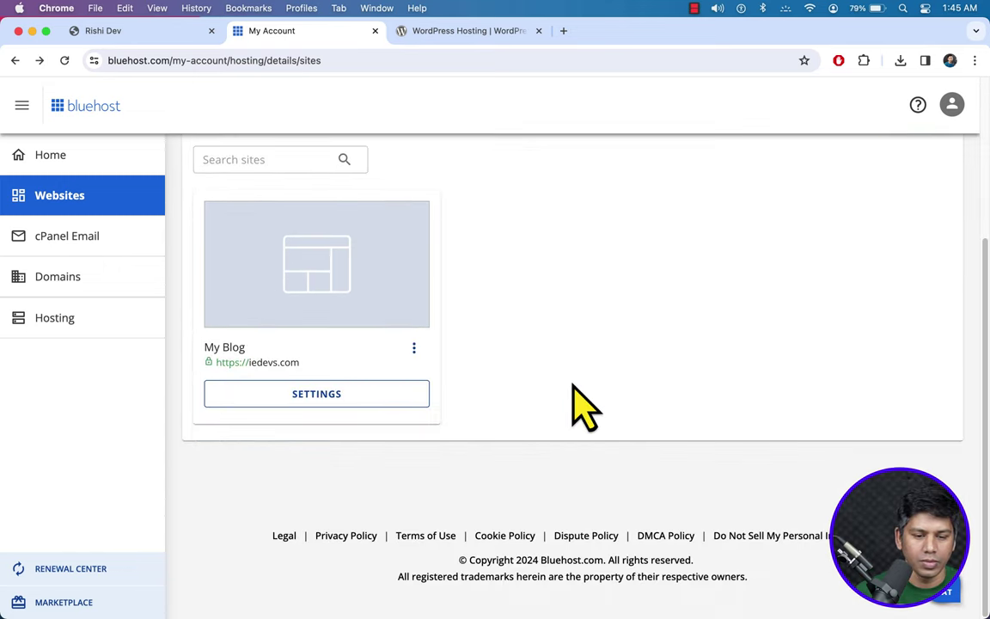
pyautogui.click(414, 350)
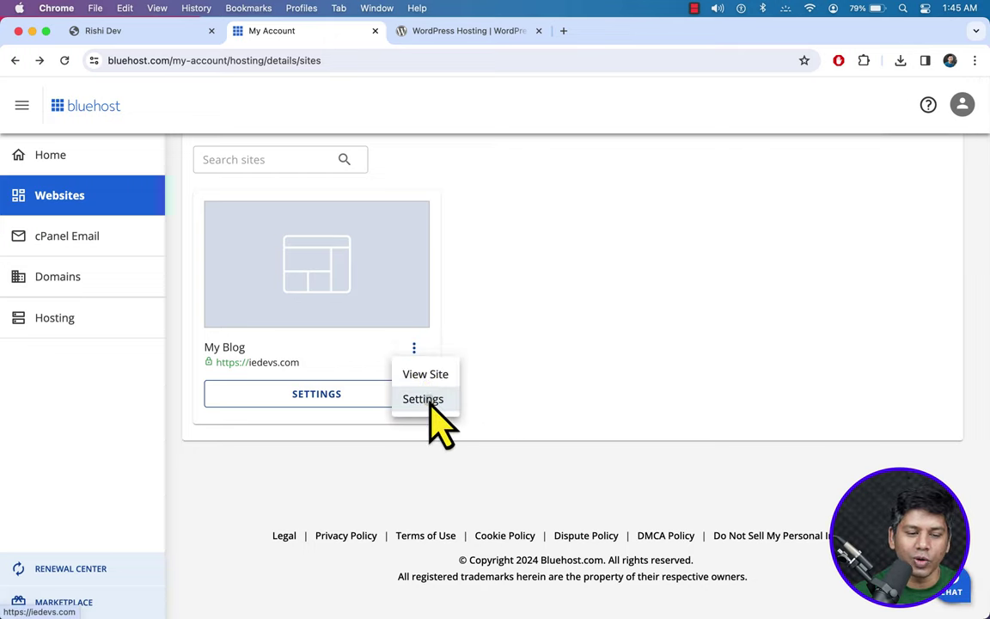
pyautogui.click(427, 400)
pyautogui.scroll(-2, 703, 409)
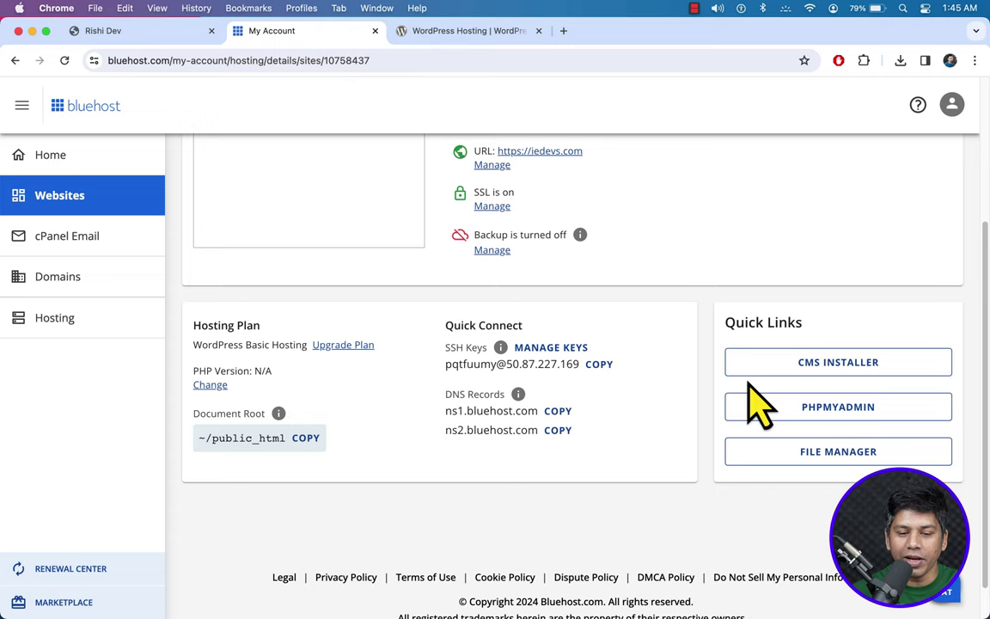
# Launch the Softaculous WordPress installer and choose iedevs.com as the installation domain
pyautogui.click(825, 364)
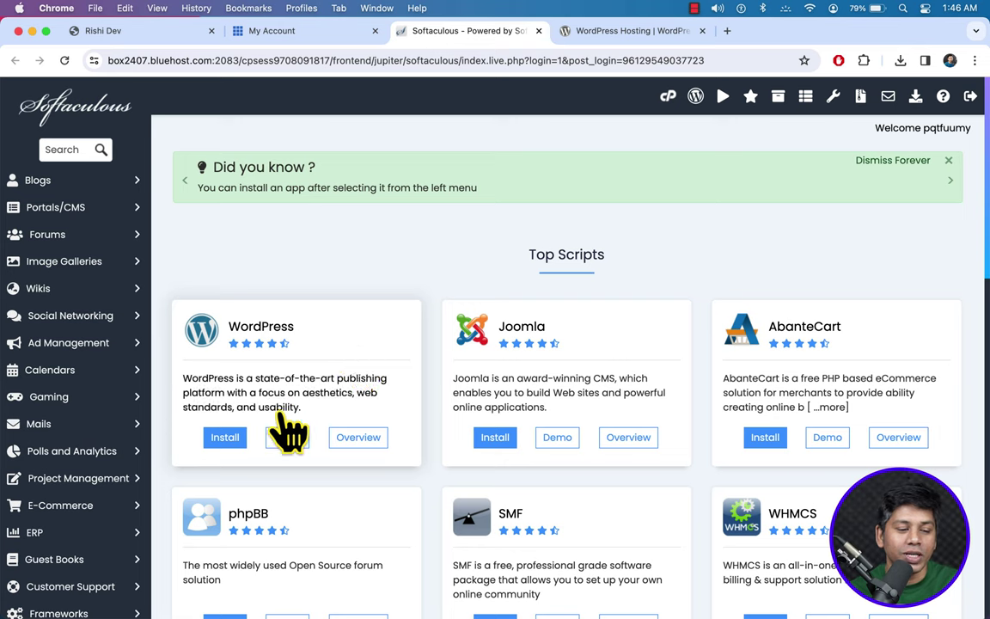
pyautogui.click(229, 439)
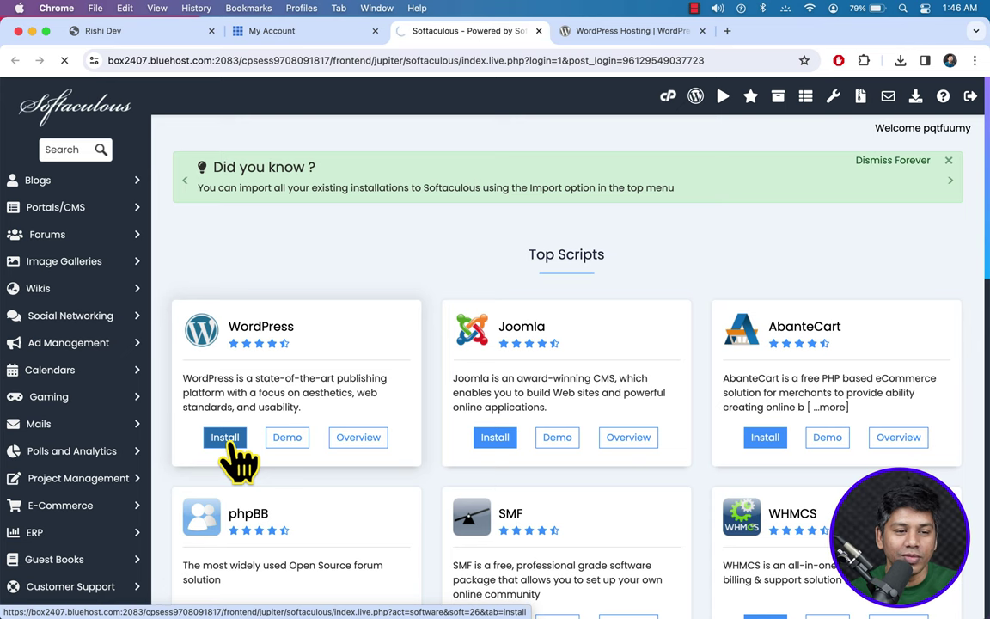
pyautogui.scroll(-3, 568, 344)
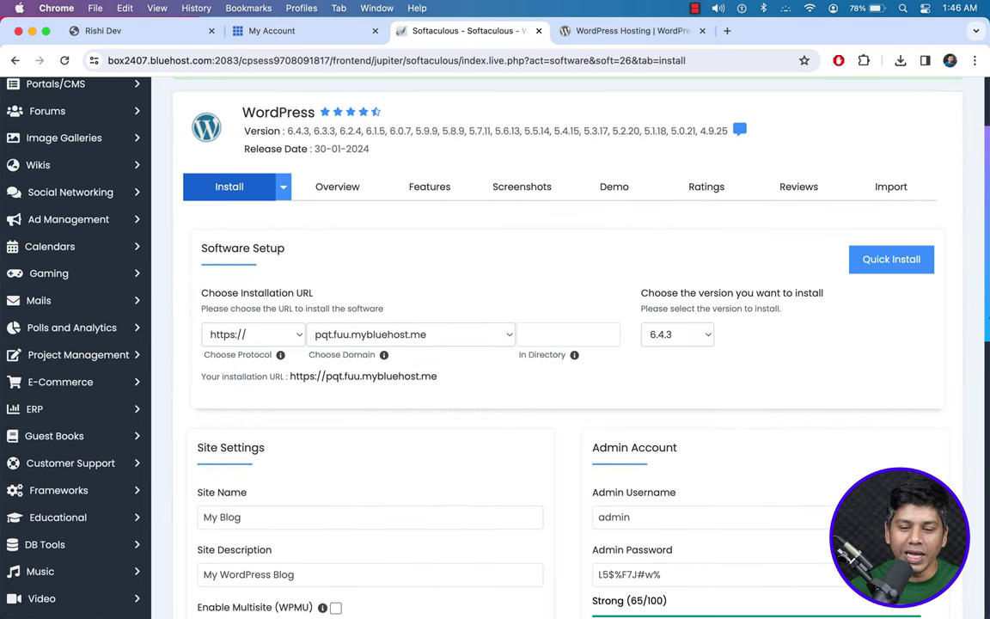
pyautogui.scroll(-1, 987, 349)
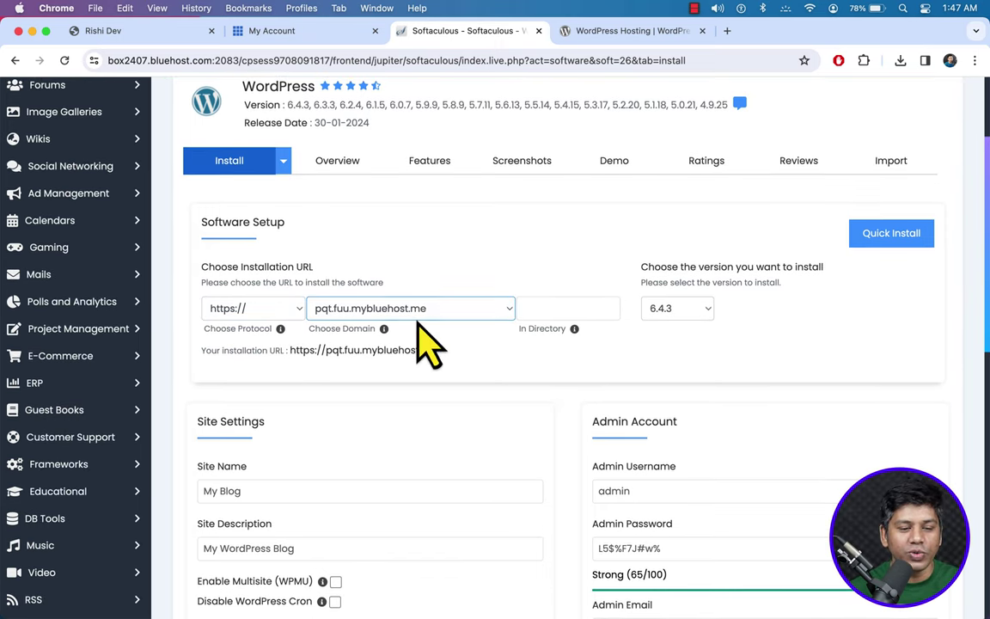
pyautogui.click(509, 311)
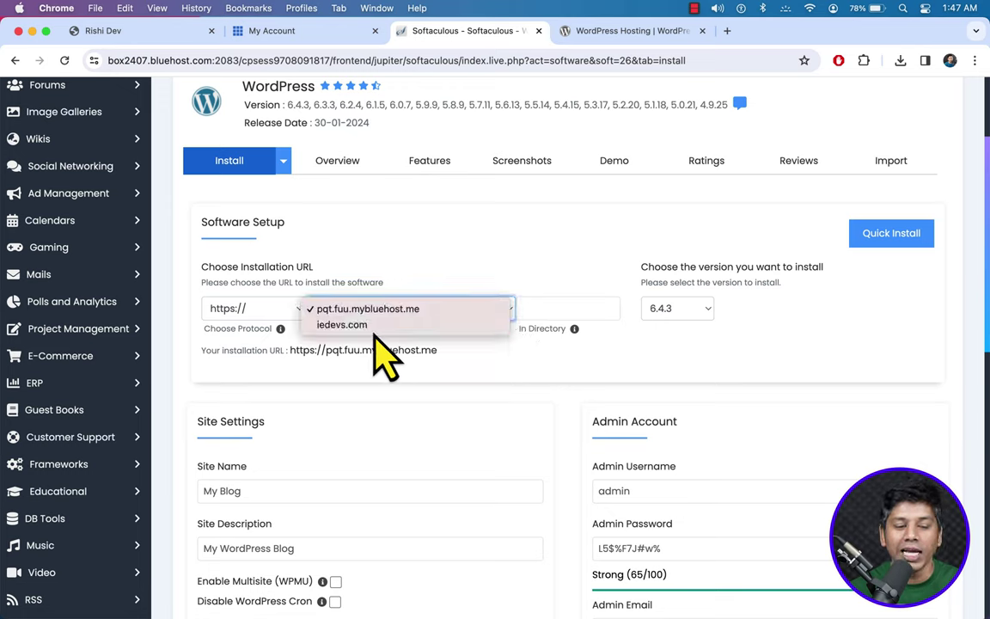
pyautogui.click(395, 327)
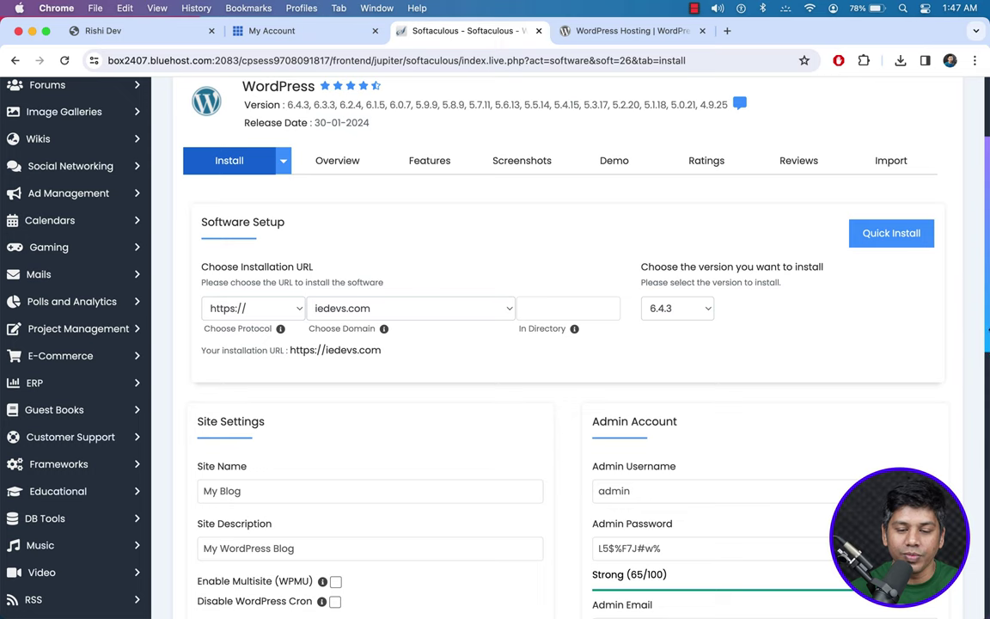
# Change the admin username to restro-admin
pyautogui.scroll(-5, 987, 331)
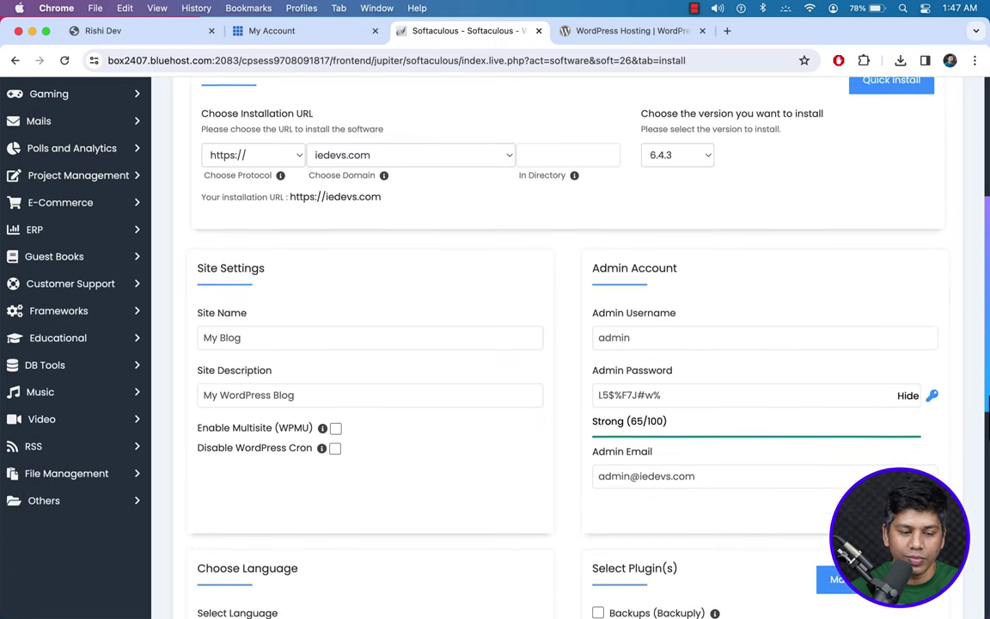
pyautogui.scroll(-2, 987, 455)
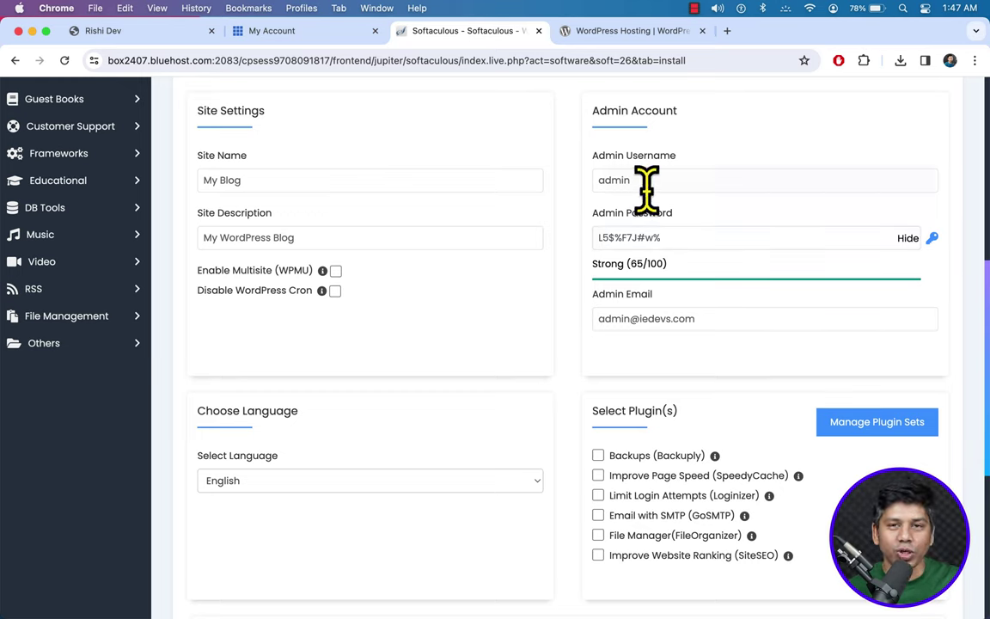
pyautogui.click(645, 182)
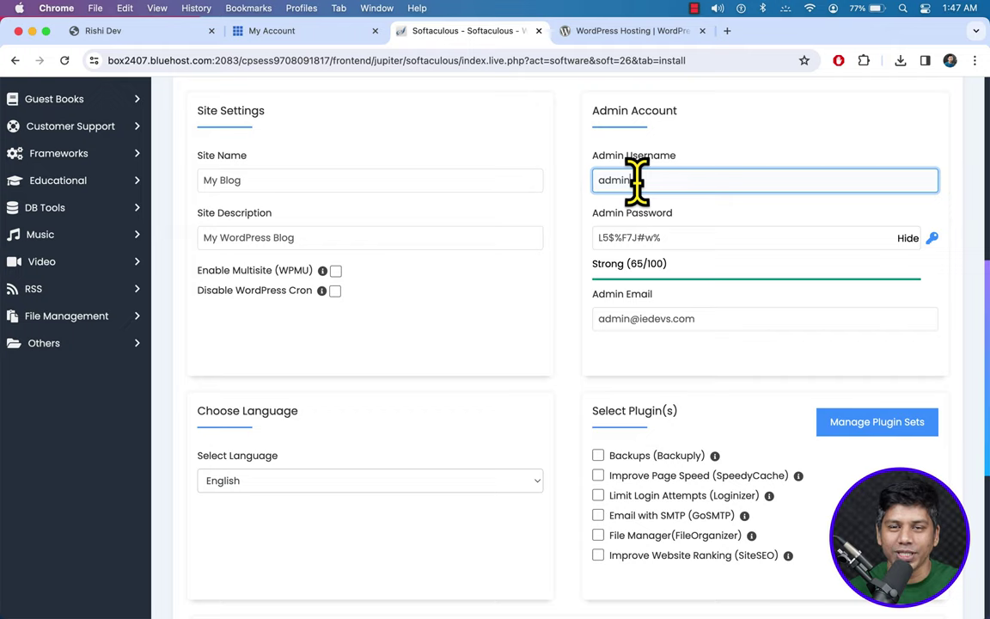
pyautogui.press('super+a')
pyautogui.write('restro-admin')
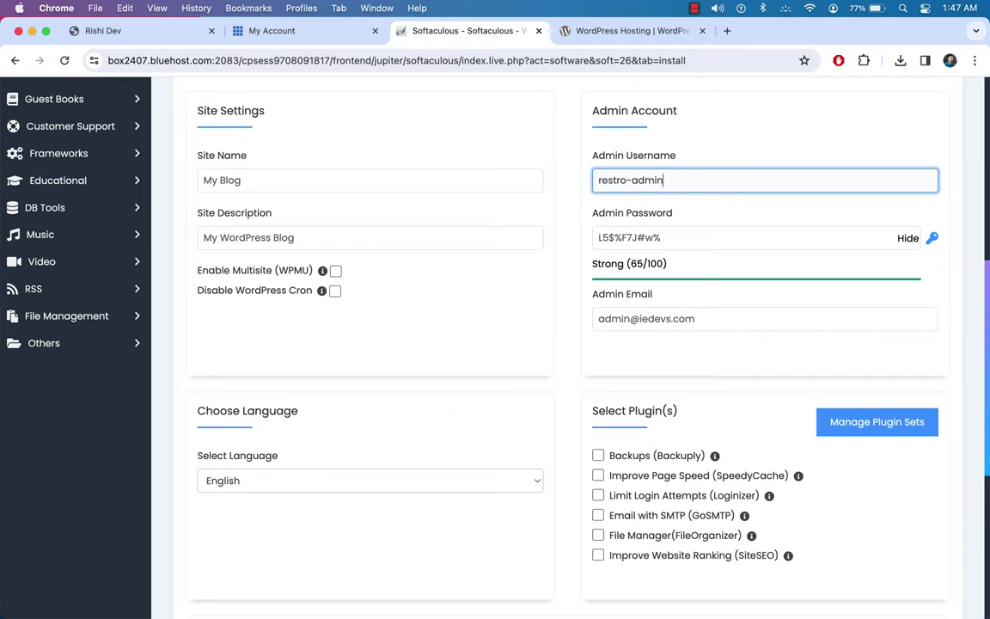
# Copy the admin username and generated password into a TextEdit note and save it
pyautogui.tripleClick(663, 179)
pyautogui.press('super+c')
pyautogui.click(728, 31)
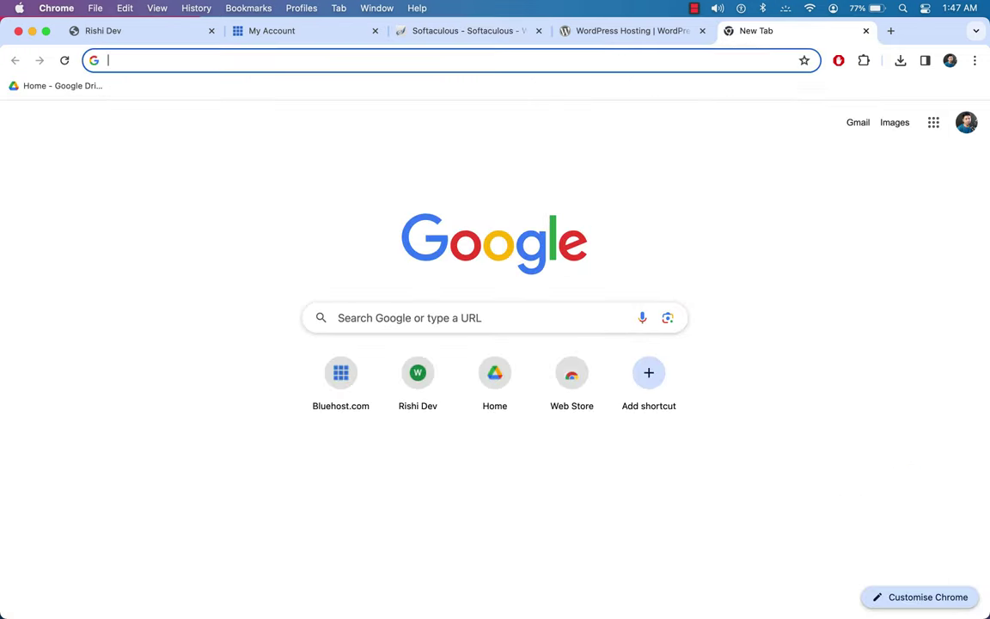
pyautogui.press('super+Tab')
pyautogui.press('super+v')
pyautogui.click(464, 31)
pyautogui.tripleClick(593, 238)
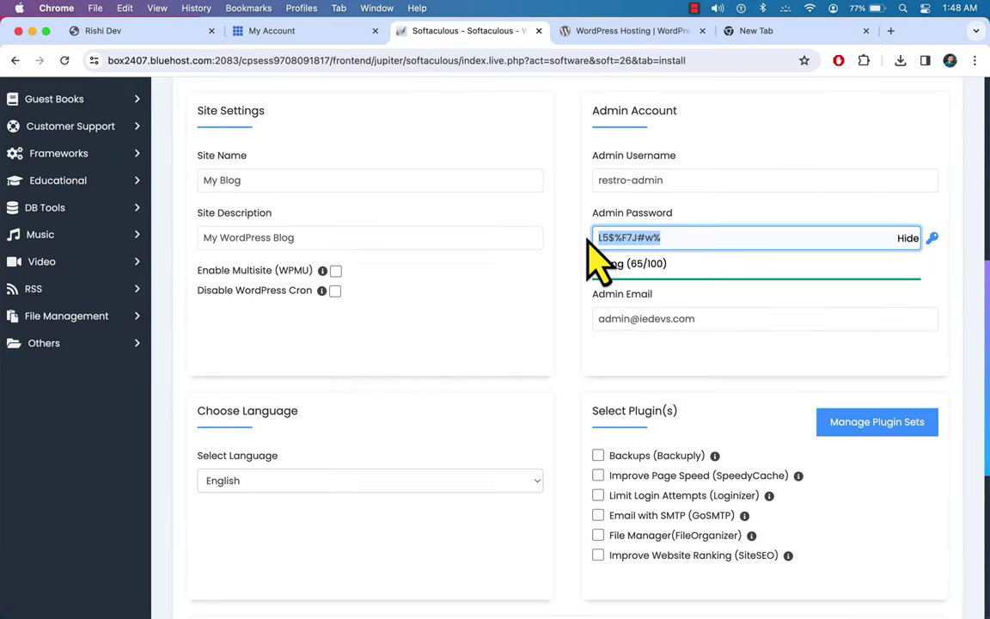
pyautogui.press('super+Tab')
pyautogui.press('Return')
pyautogui.press('super+v')
pyautogui.press('super+s')
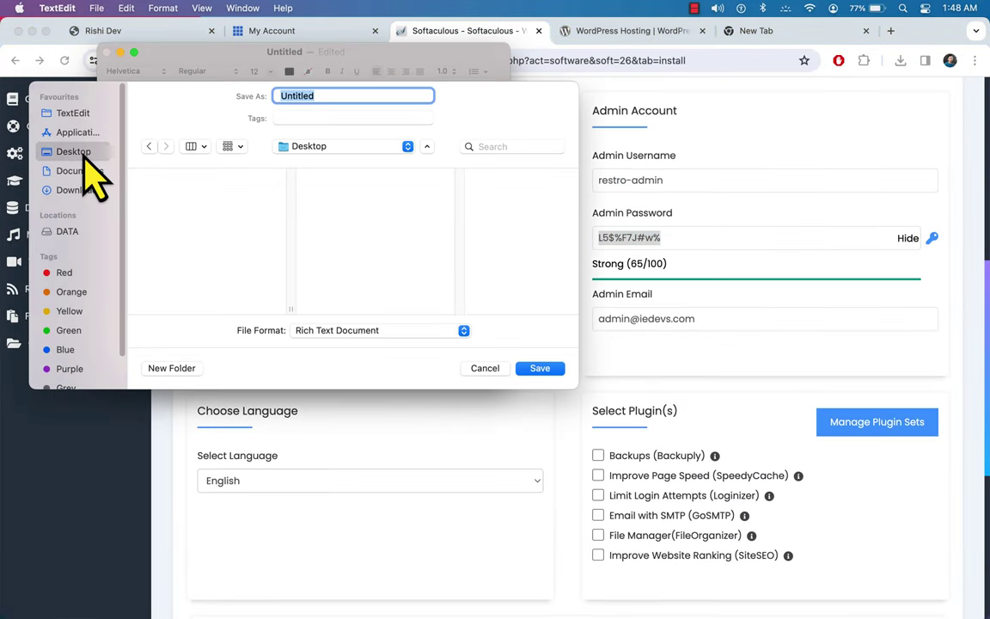
pyautogui.press('Return')
pyautogui.click(106, 53)
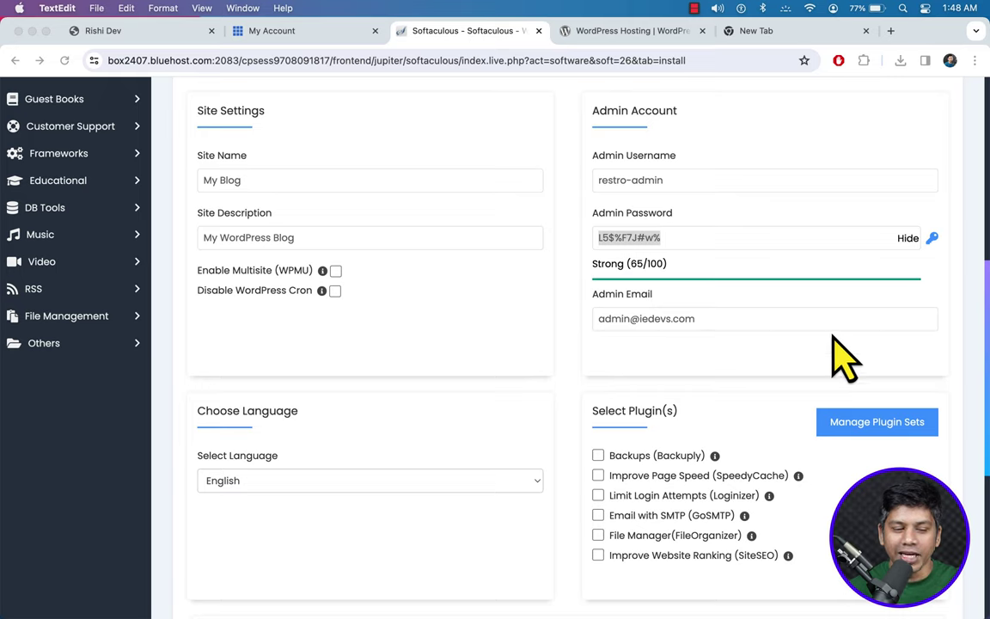
pyautogui.press('super+Tab')
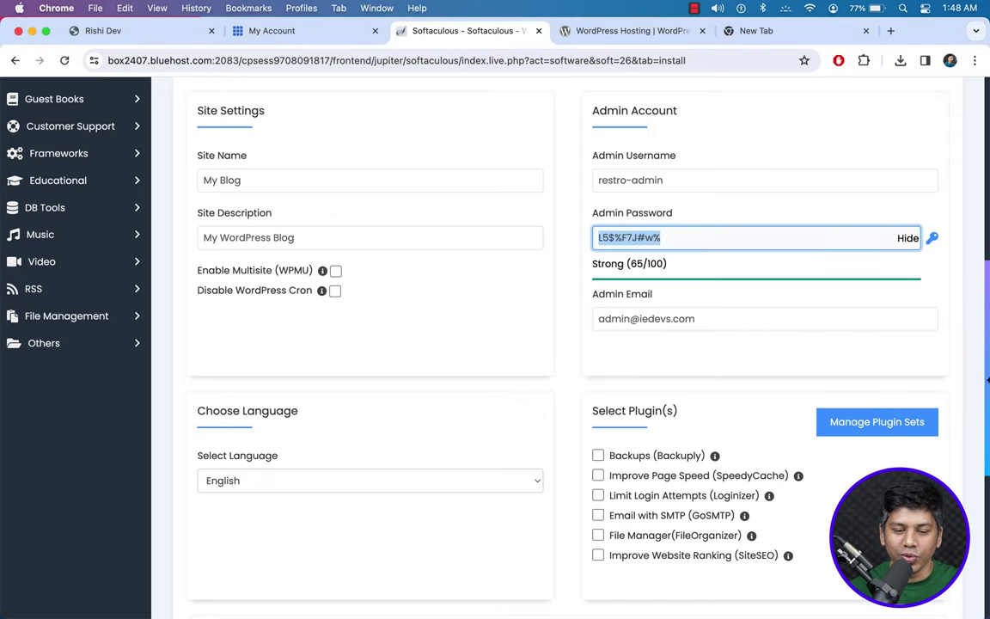
# Fill 'Email installation details to' with the suggested e-mail address
pyautogui.scroll(-5, 567, 344)
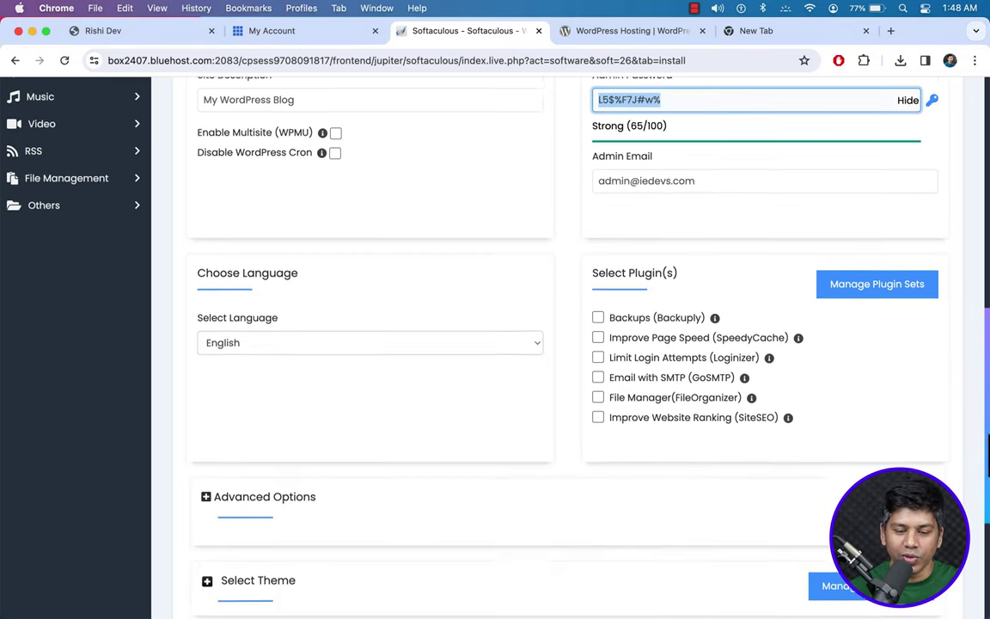
pyautogui.scroll(-3, 568, 344)
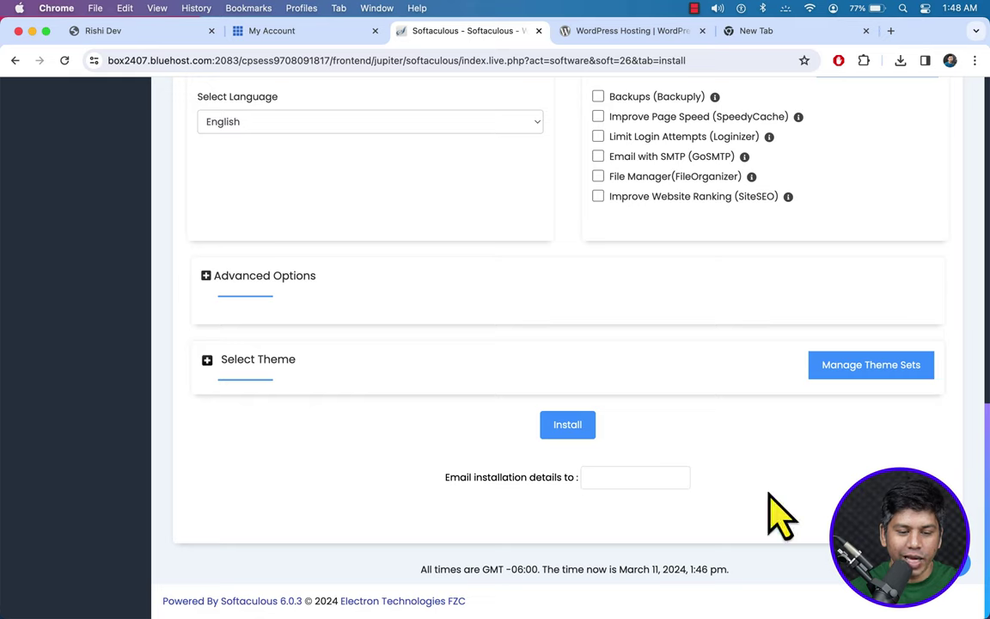
pyautogui.click(626, 478)
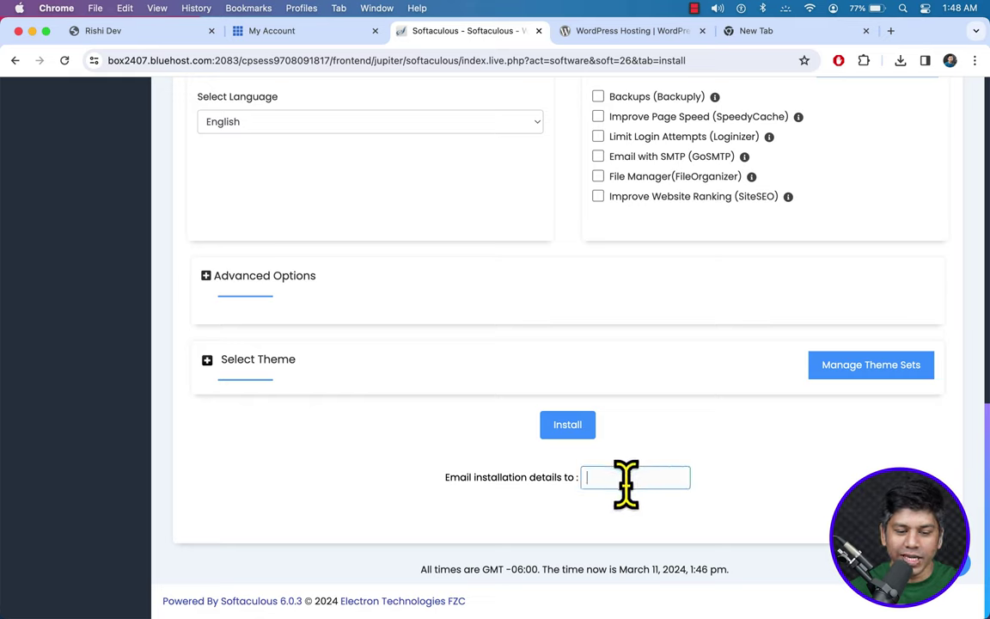
pyautogui.write('t')
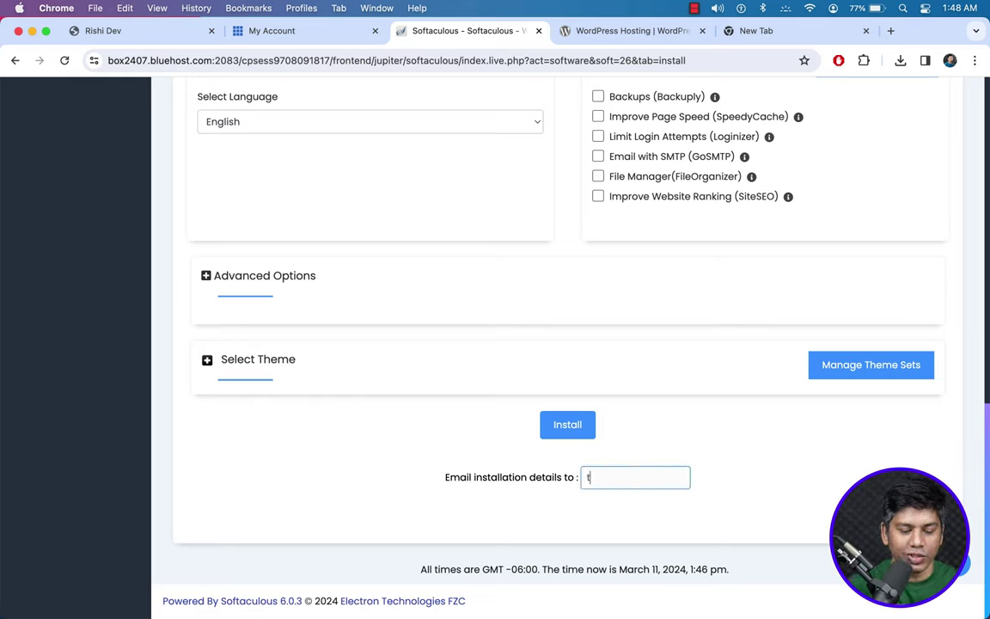
pyautogui.write('uts')
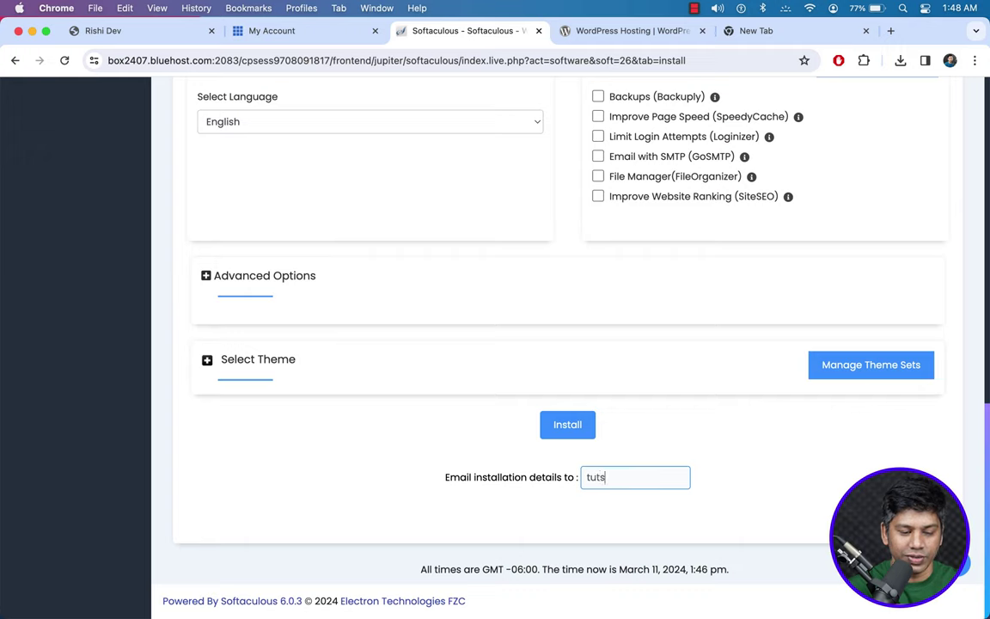
pyautogui.click(714, 507)
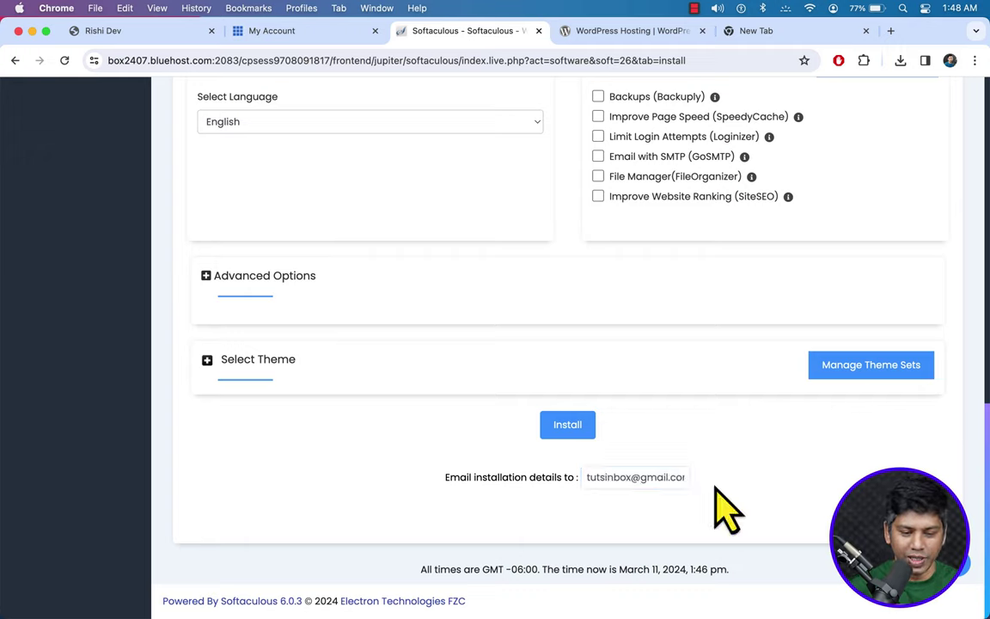
# Install WordPress and open the new iedevs.com site in a new tab
pyautogui.click(570, 427)
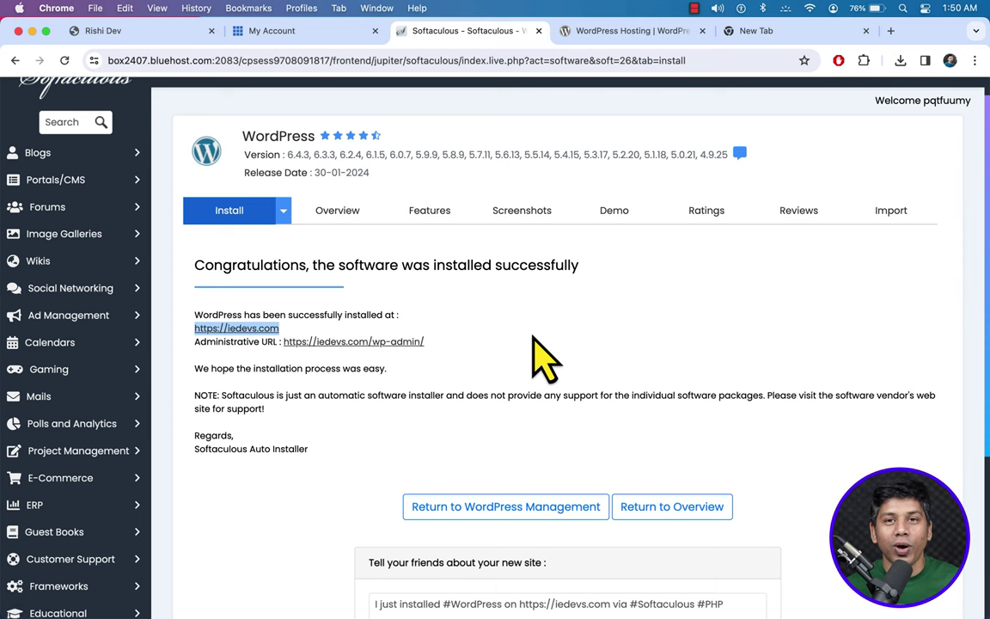
pyautogui.rightClick(262, 330)
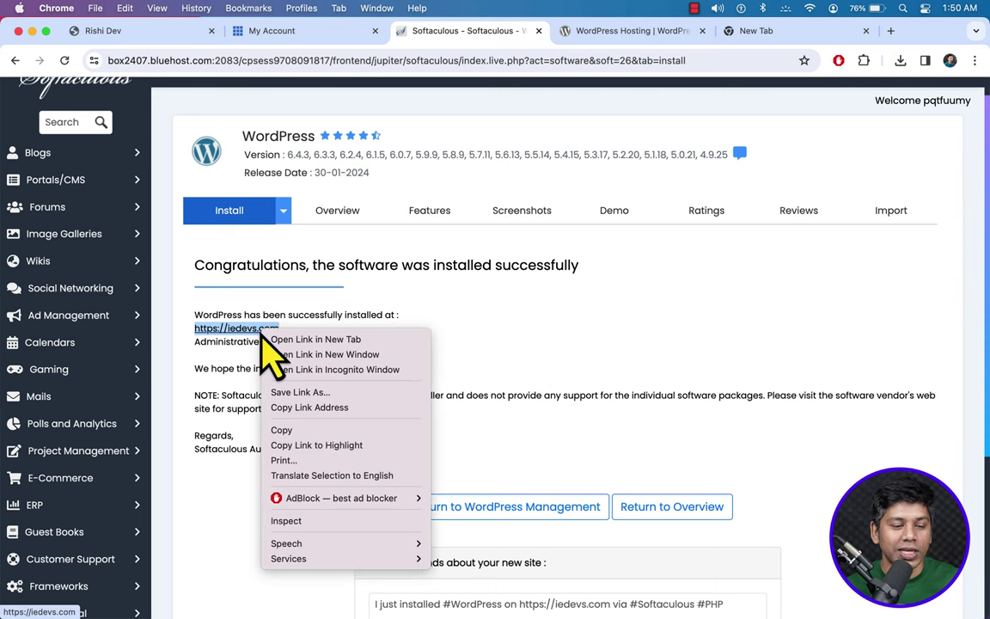
pyautogui.click(275, 339)
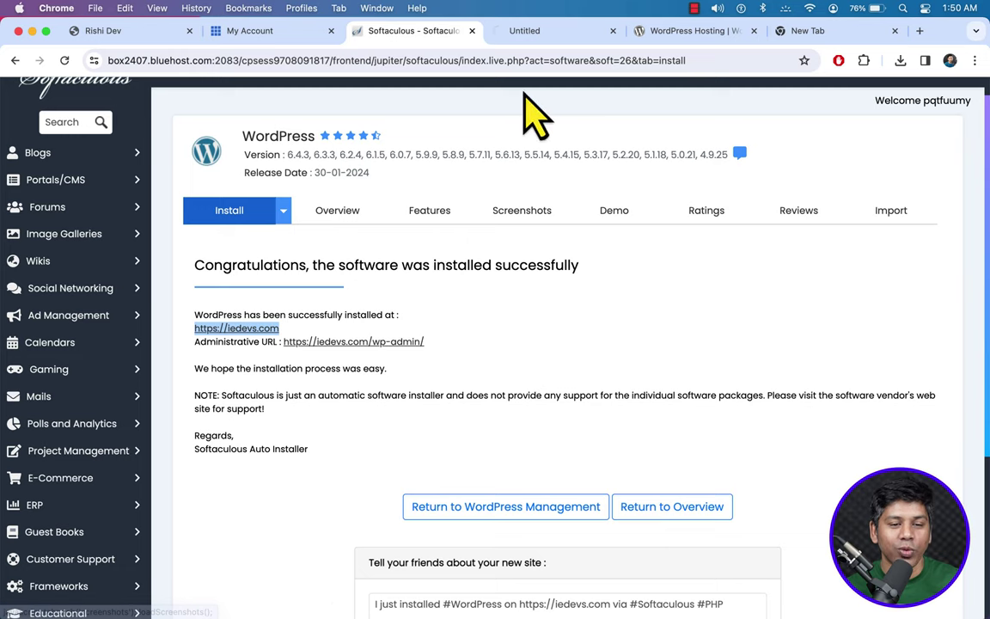
pyautogui.click(545, 37)
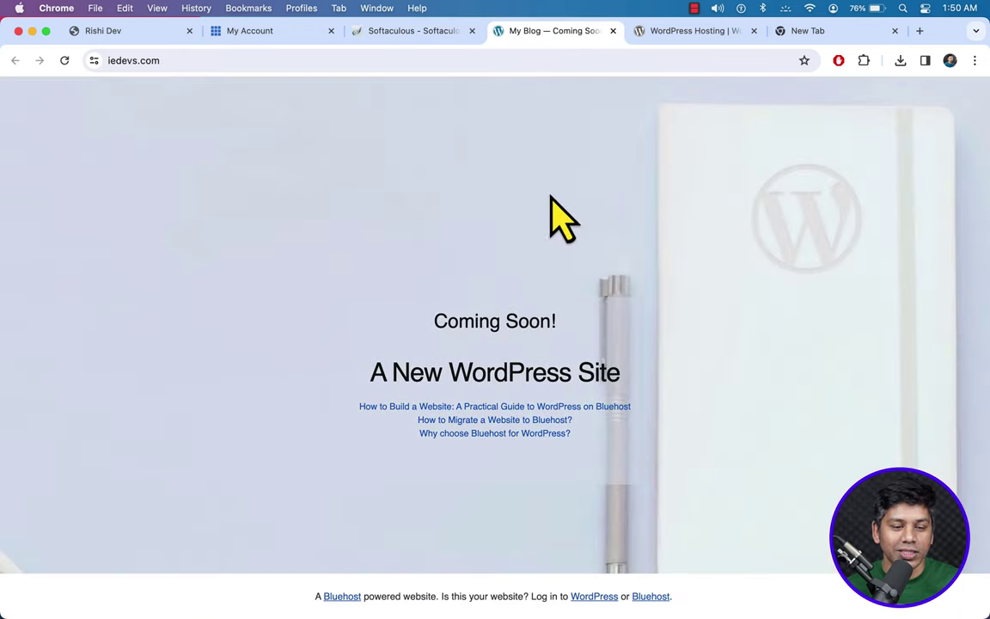
pyautogui.click(418, 34)
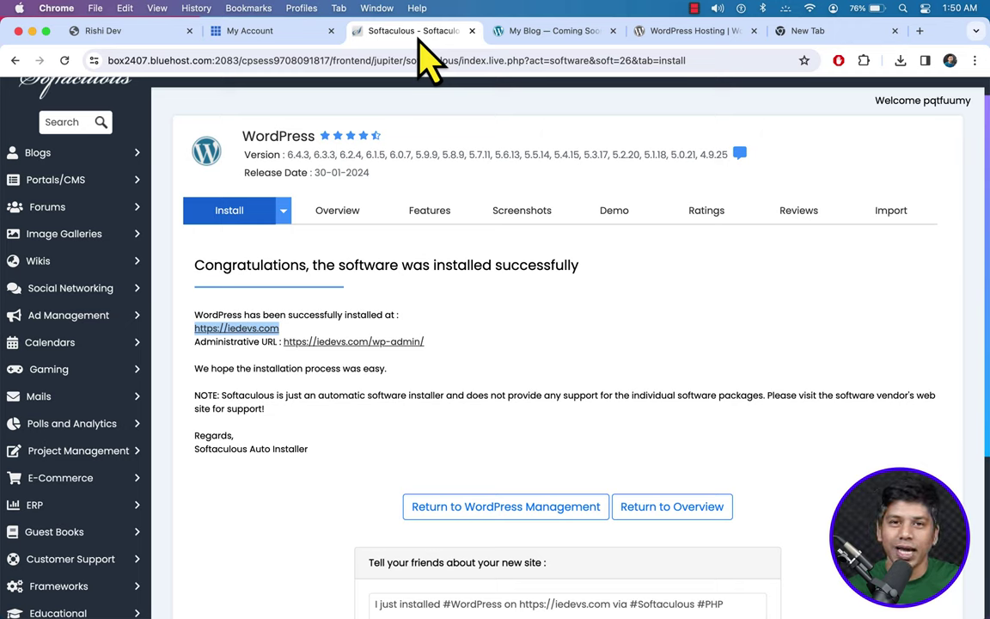
# Open the Administrative URL from the success page in a new tab
pyautogui.click(462, 338)
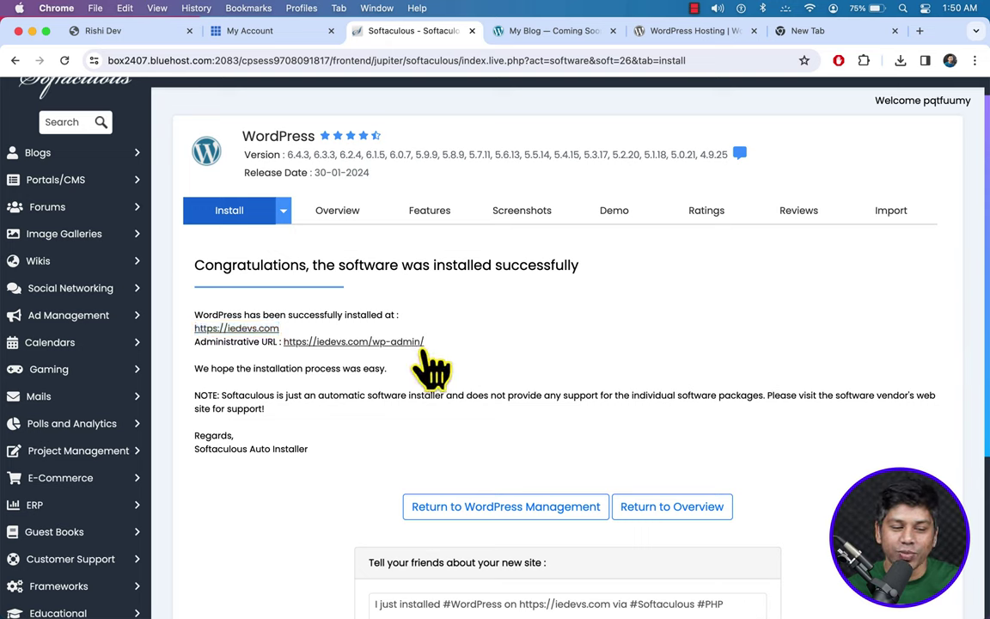
pyautogui.rightClick(353, 343)
pyautogui.click(371, 353)
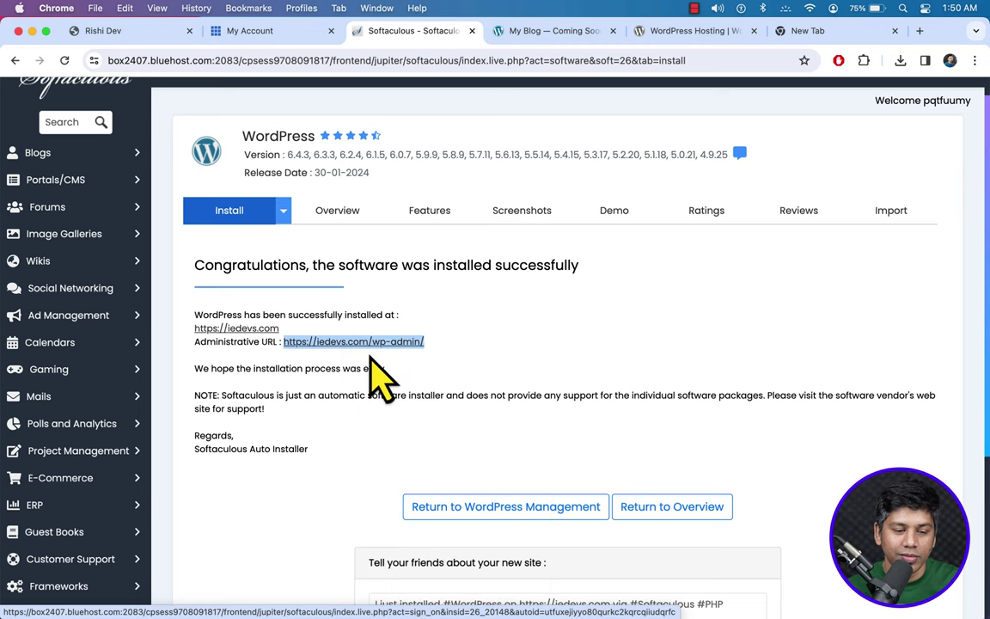
pyautogui.click(593, 35)
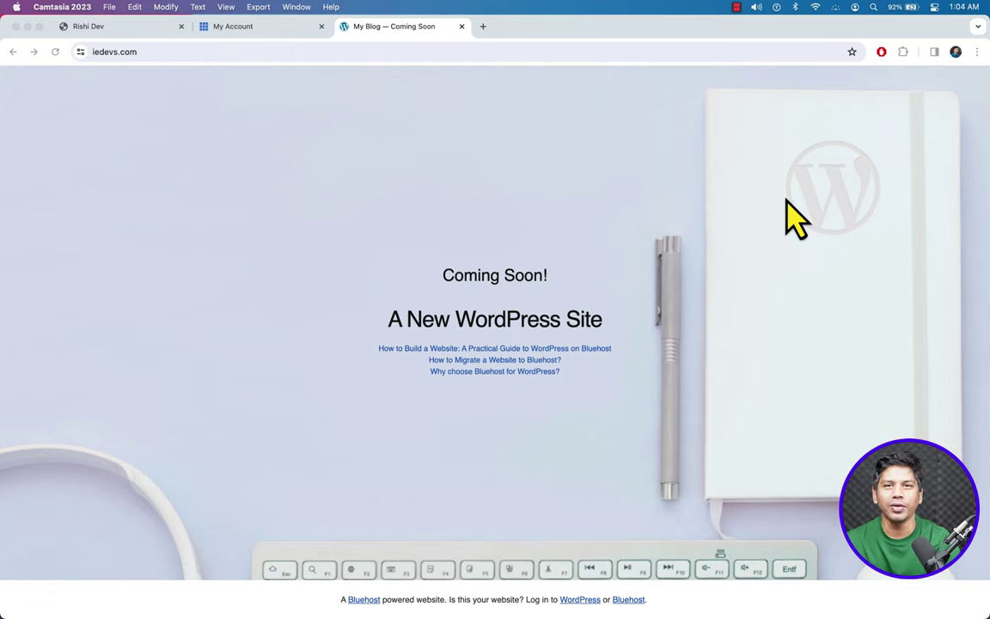
# Load iedevs.com/wp-admin in Chrome to reach the My Blog WordPress login page
pyautogui.click(159, 49)
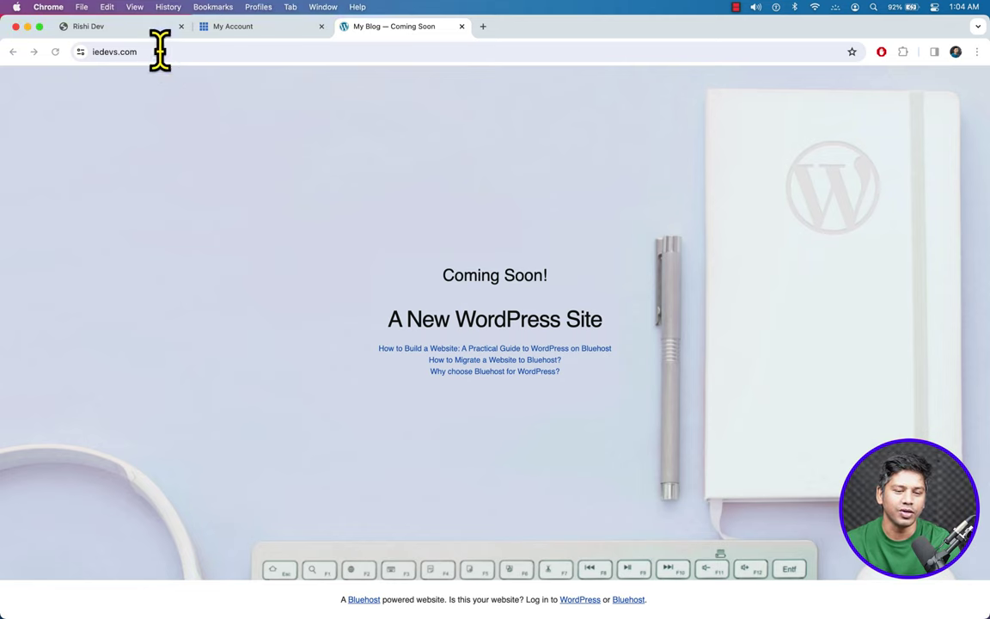
pyautogui.click(161, 50)
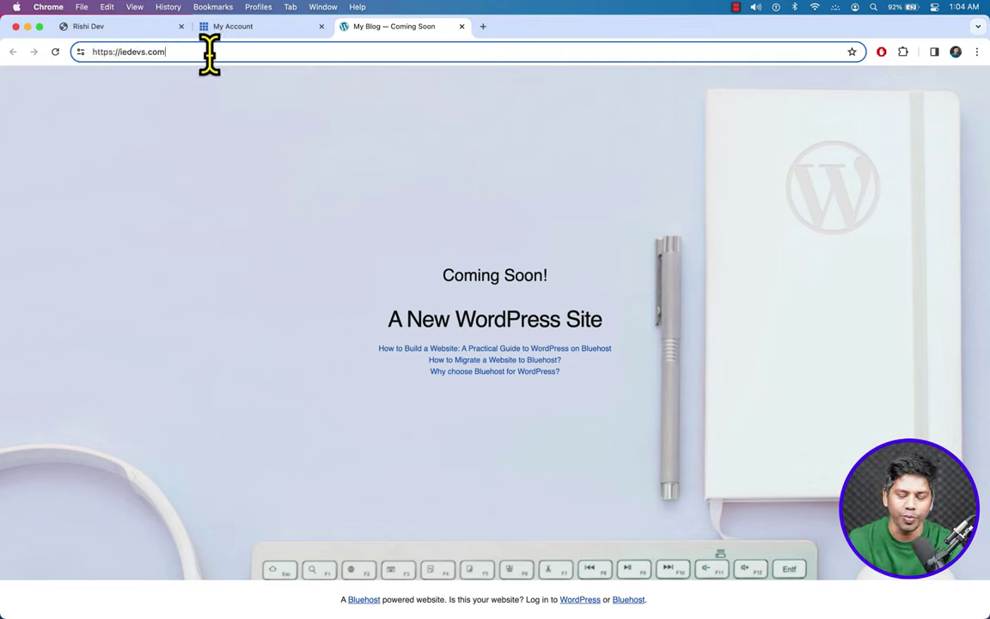
pyautogui.press('Return')
pyautogui.click(211, 59)
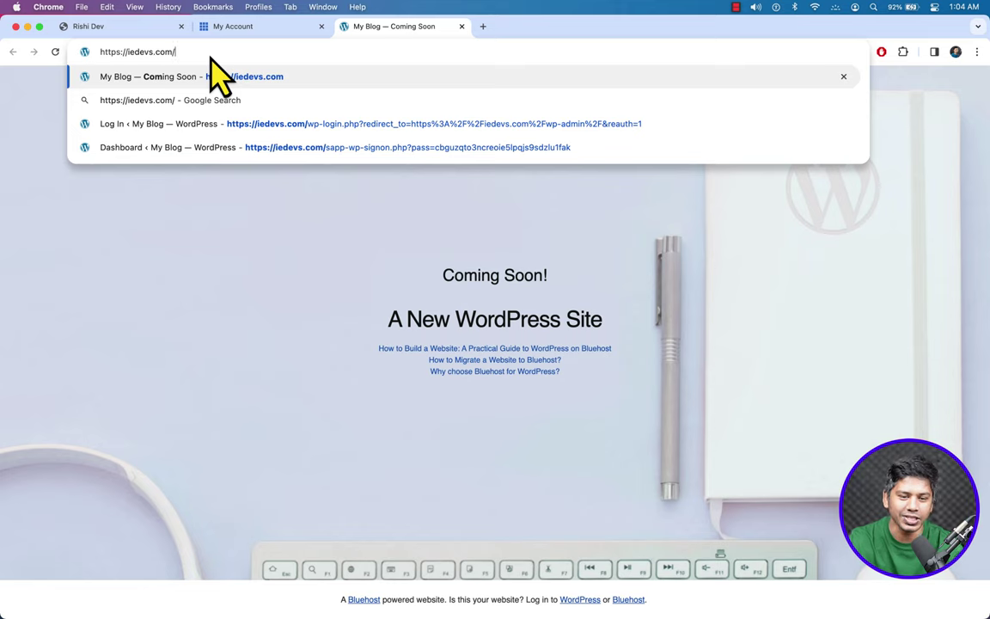
pyautogui.write('wp')
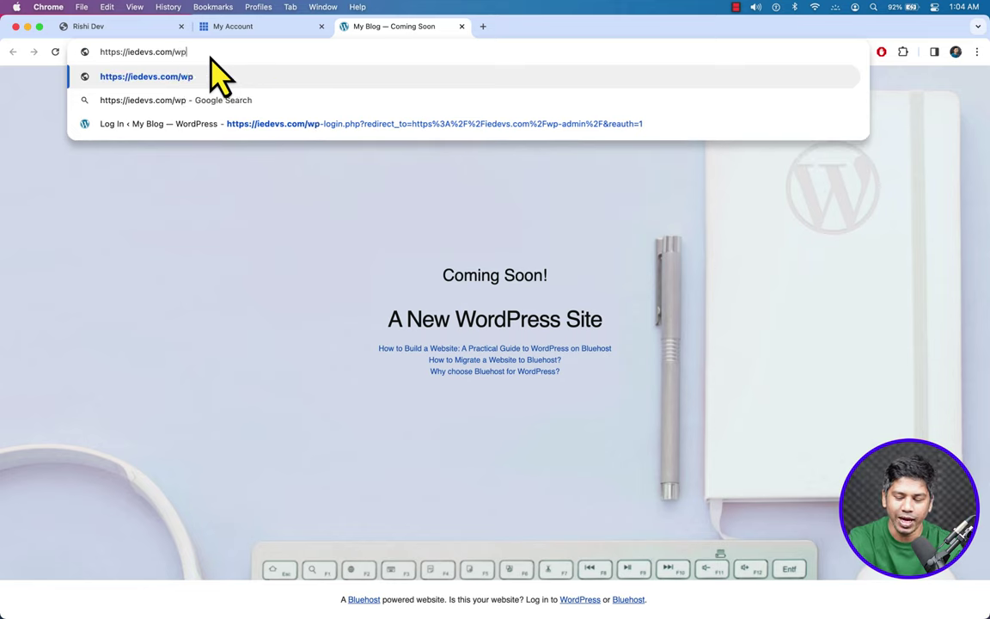
pyautogui.write('-admin')
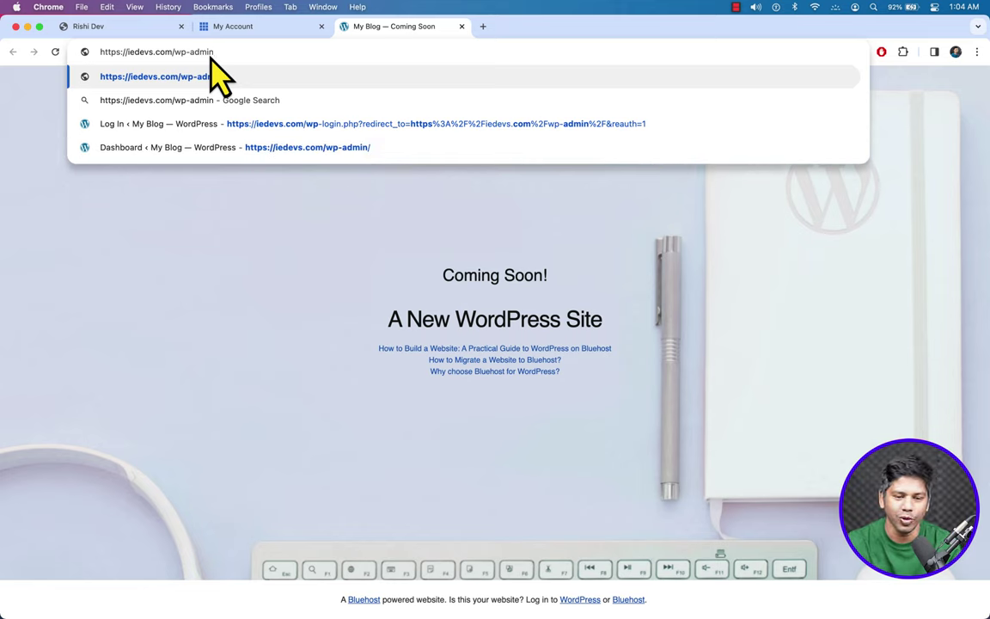
pyautogui.press('Return')
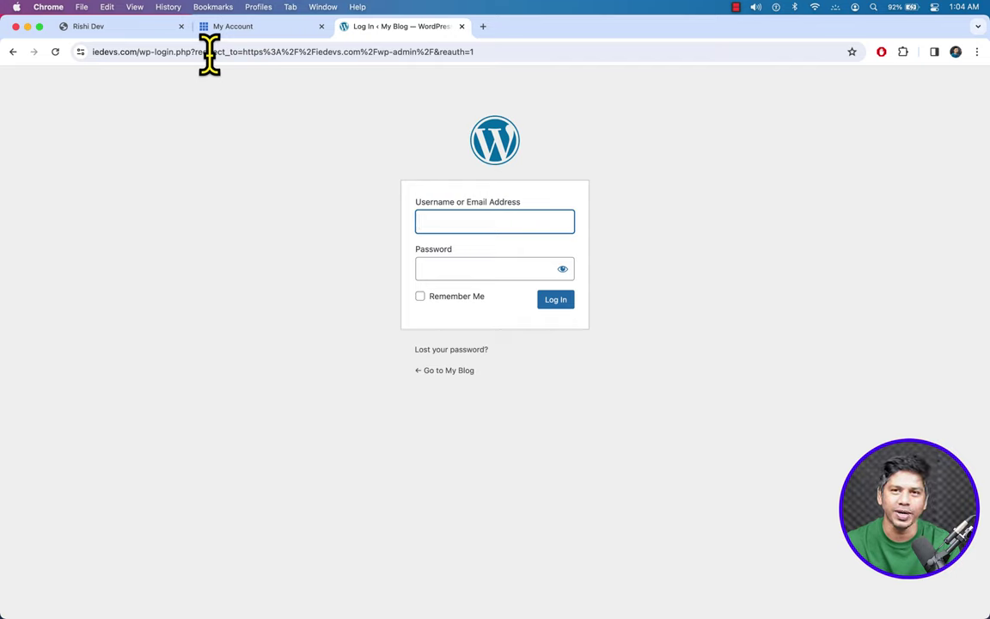
# Log in to the site admin with the administrator's username and password
pyautogui.click(264, 118)
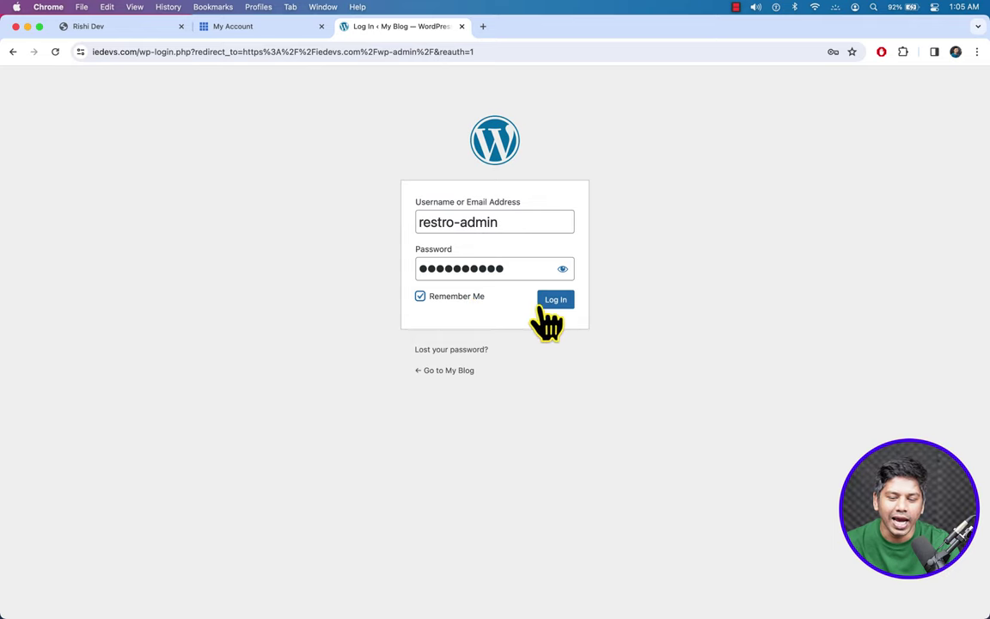
pyautogui.click(555, 300)
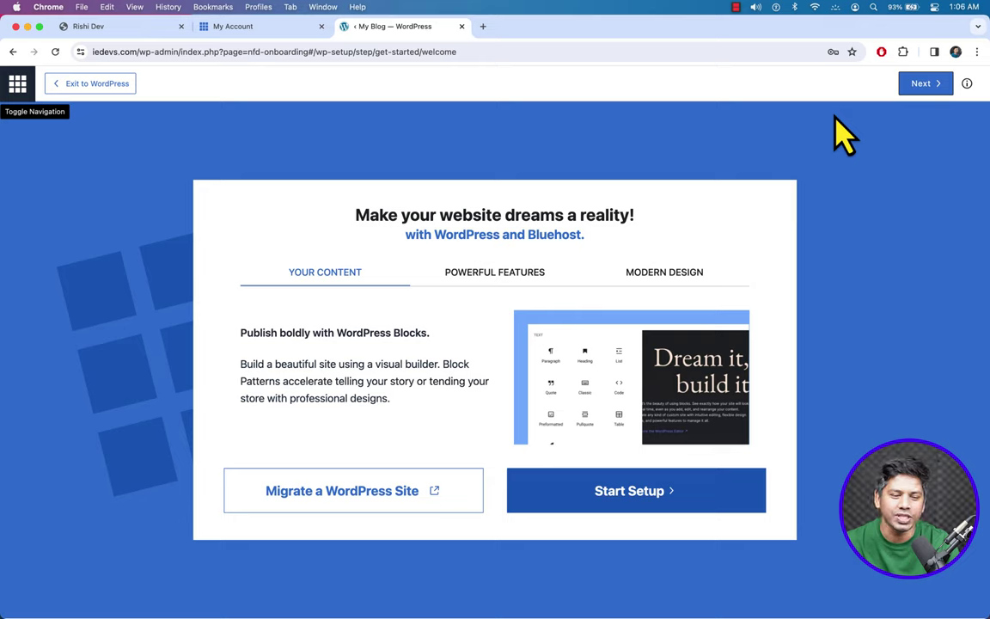
# Exit the Bluehost onboarding to WordPress, confirm leaving, and go to Dashboard > Home
pyautogui.click(97, 89)
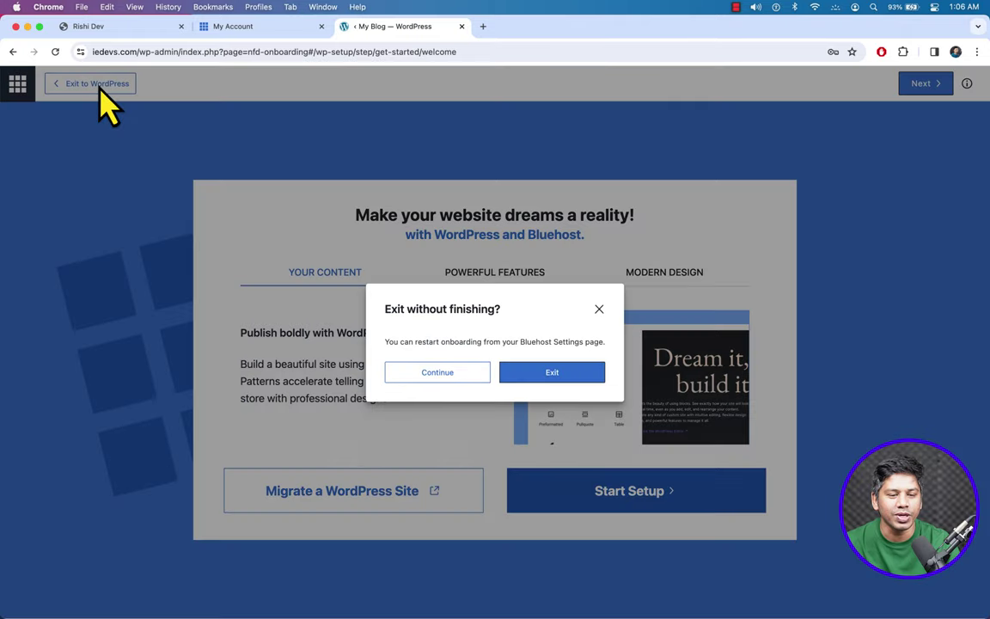
pyautogui.click(569, 378)
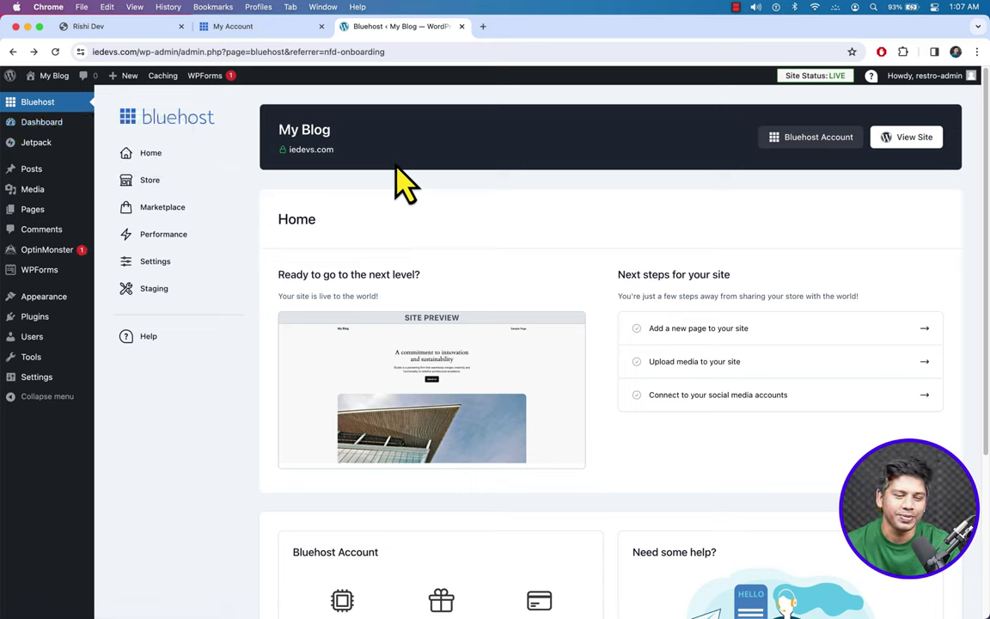
pyautogui.moveTo(57, 131)
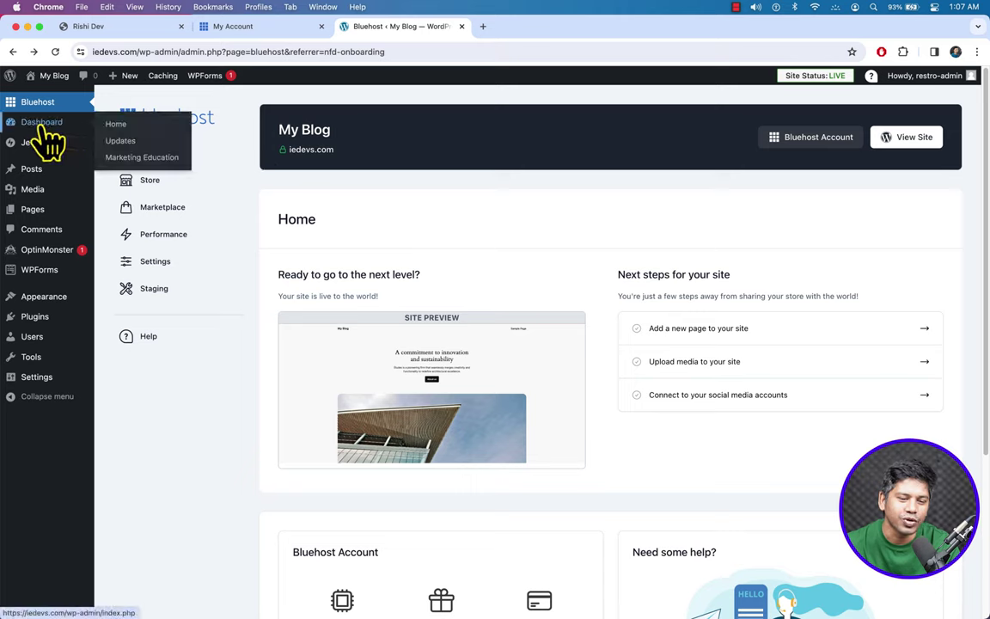
pyautogui.click(120, 127)
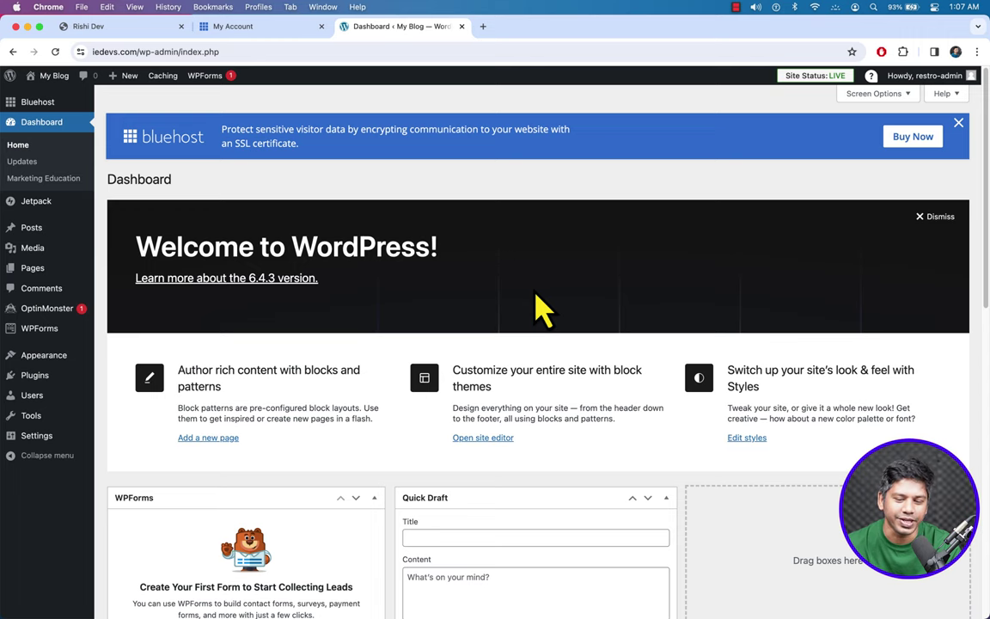
pyautogui.scroll(-10, 537, 310)
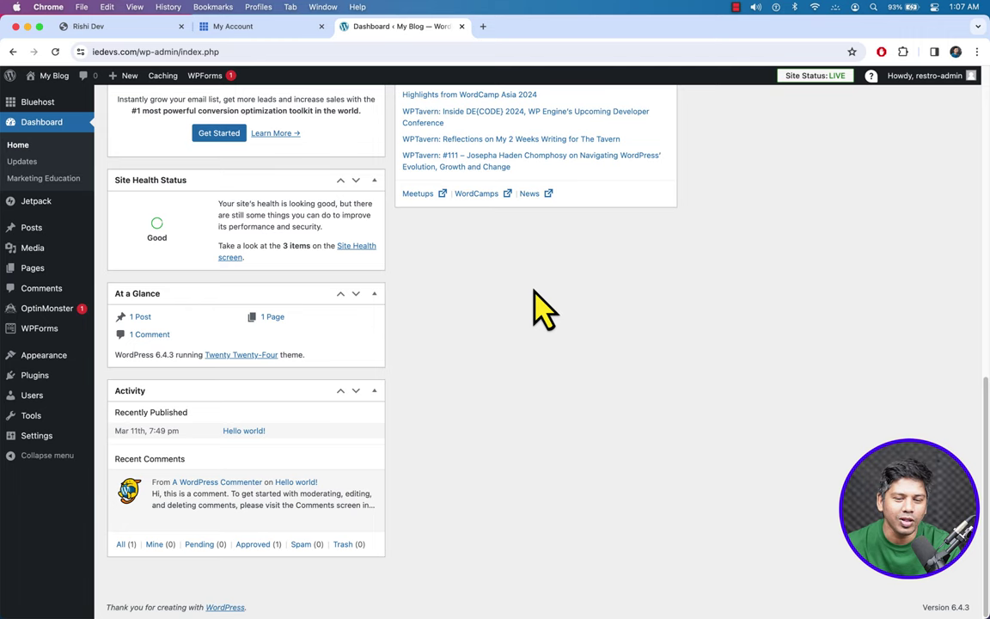
pyautogui.scroll(10, 534, 296)
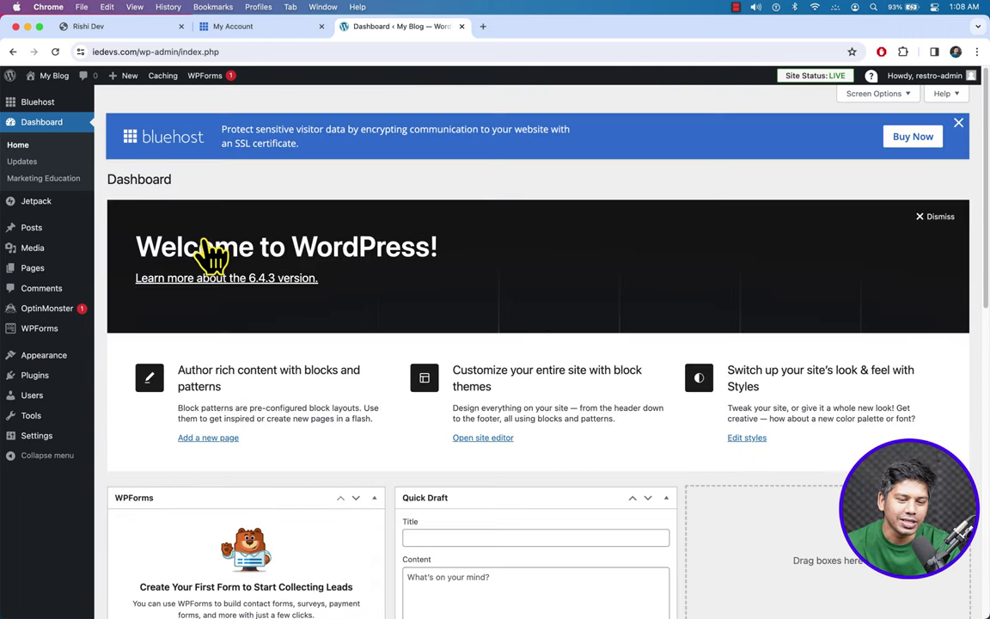
pyautogui.moveTo(31, 230)
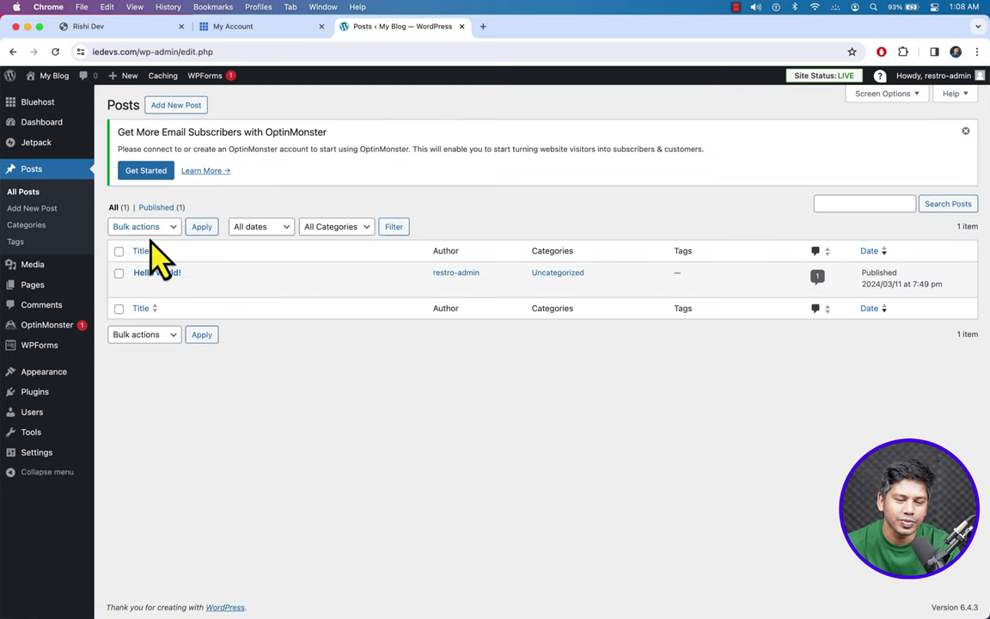
# Trash the 'Hello world!' post
pyautogui.moveTo(162, 291)
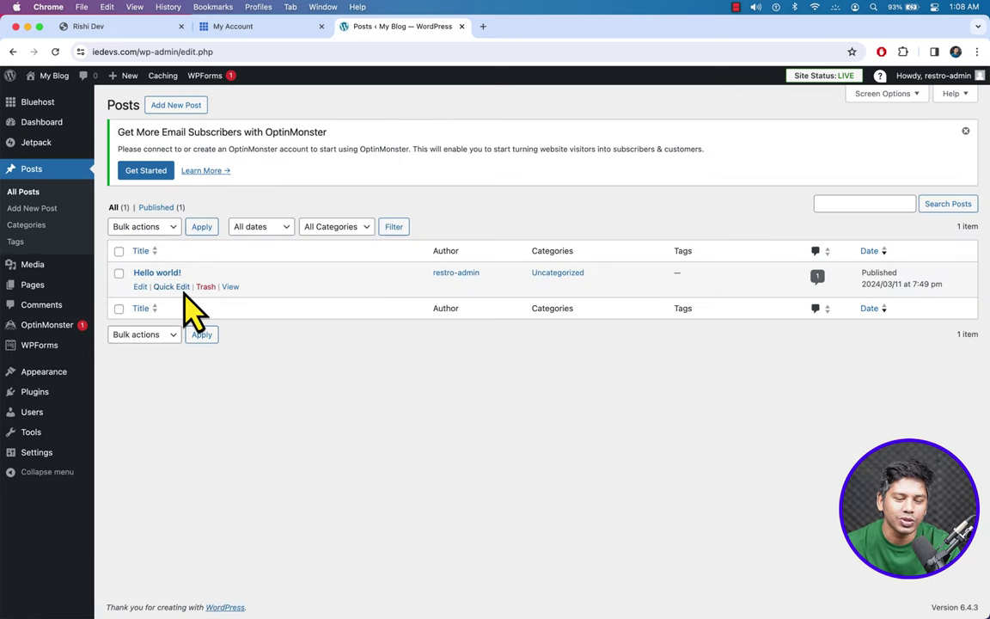
pyautogui.click(119, 273)
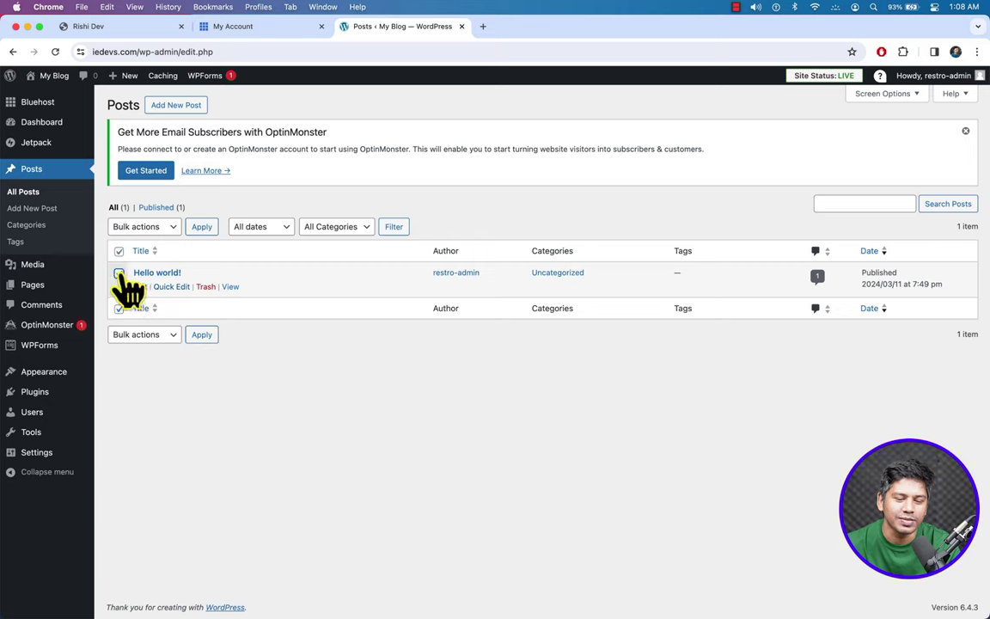
pyautogui.click(206, 287)
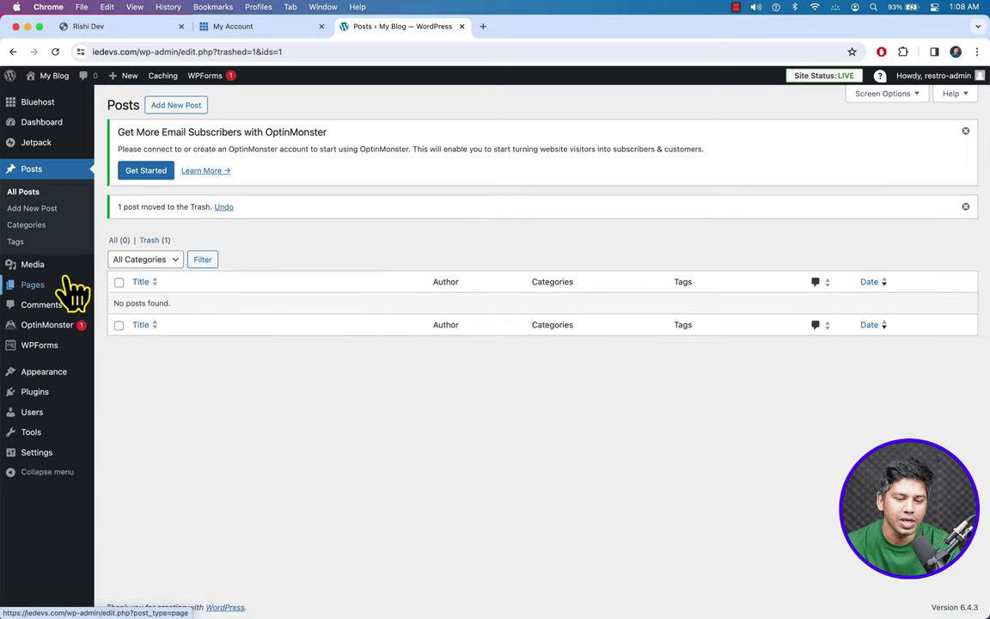
# Bulk-move the Privacy Policy and Sample Page pages to the Trash
pyautogui.moveTo(38, 287)
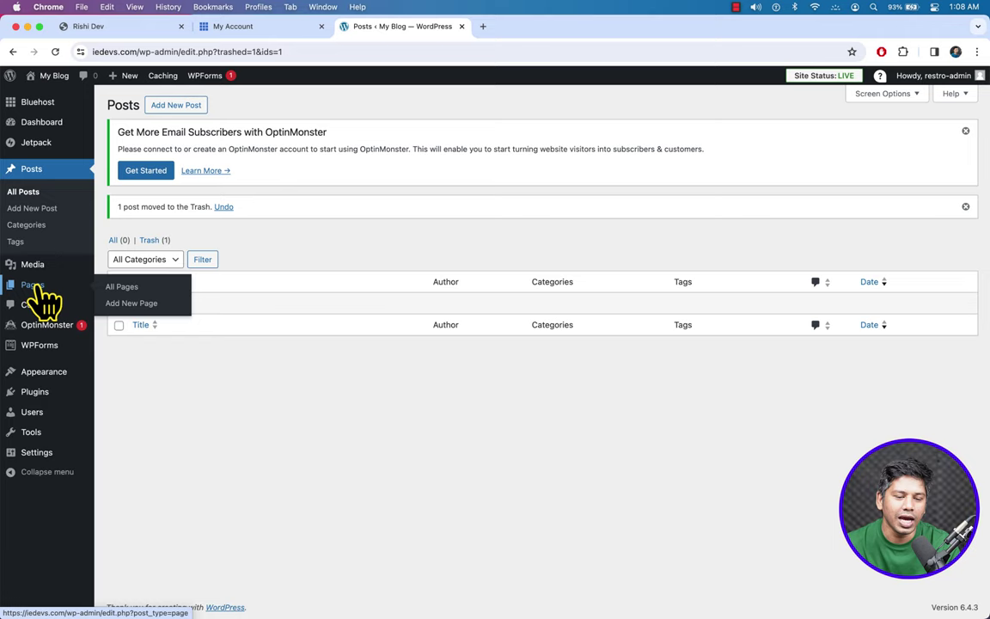
pyautogui.click(125, 288)
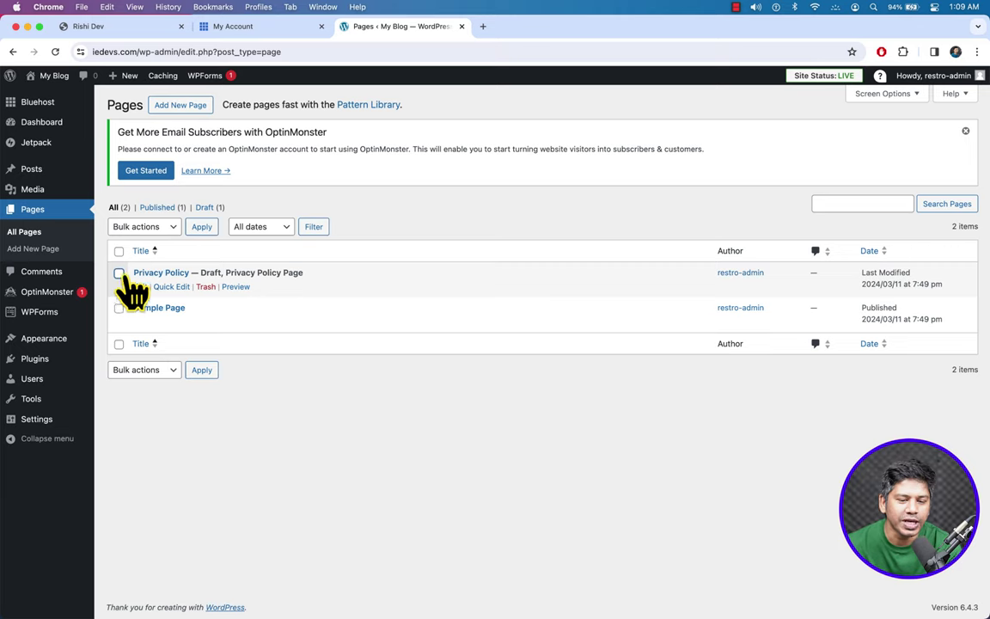
pyautogui.click(119, 273)
pyautogui.click(119, 309)
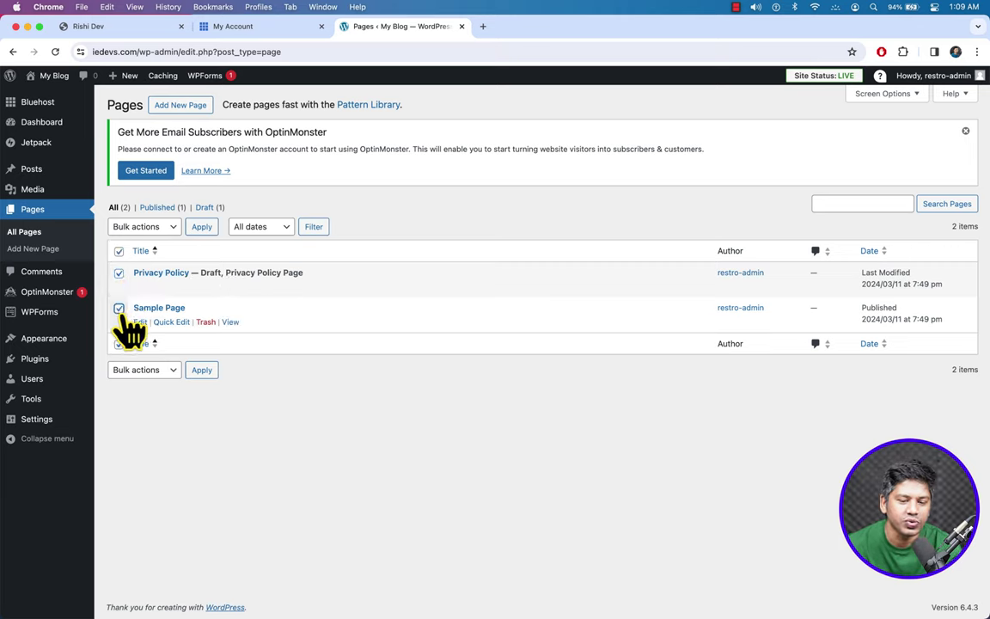
pyautogui.click(177, 230)
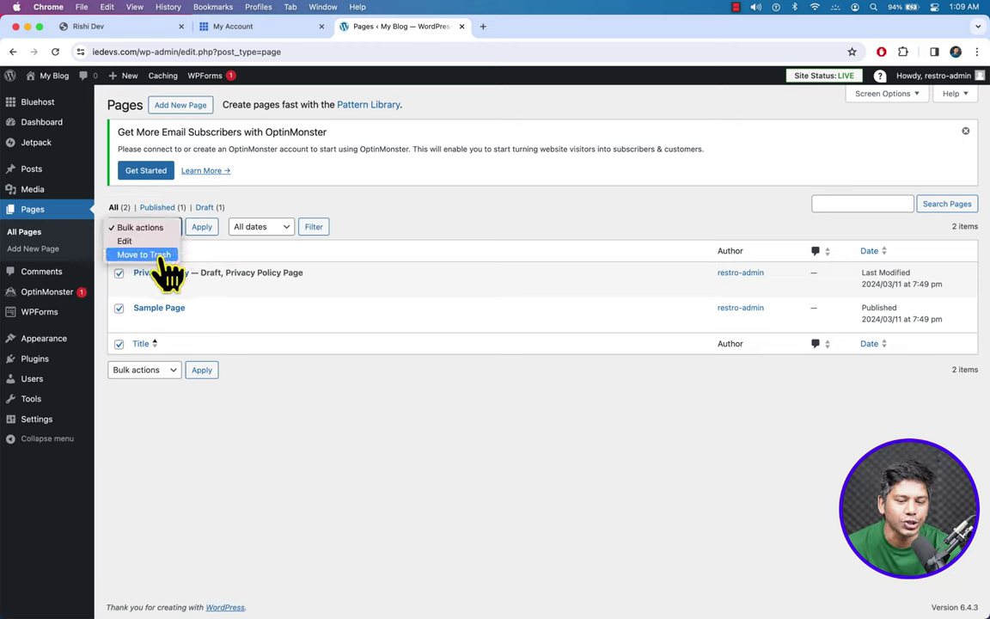
pyautogui.click(143, 255)
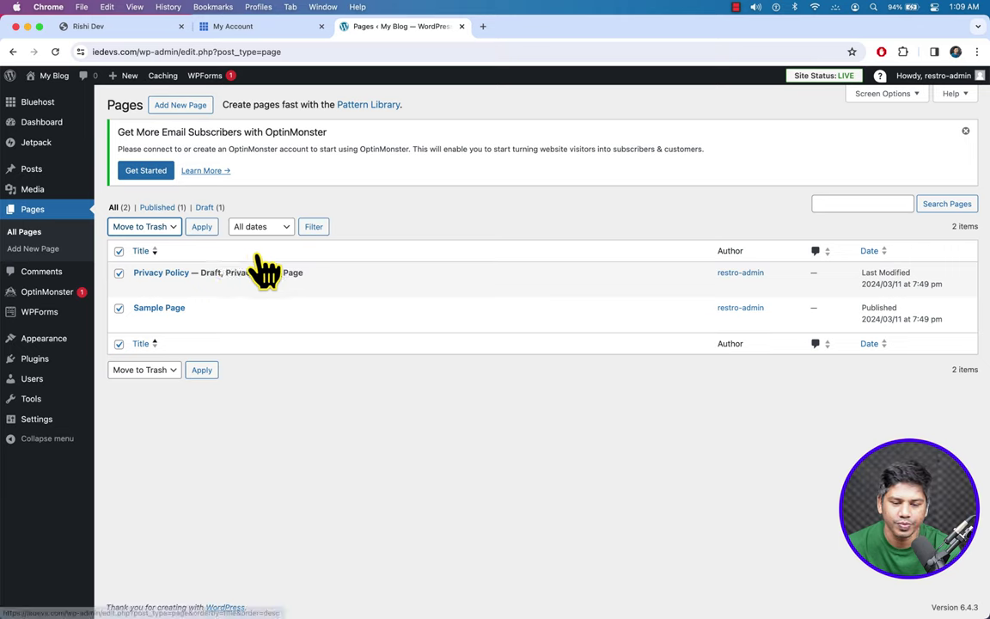
pyautogui.click(204, 371)
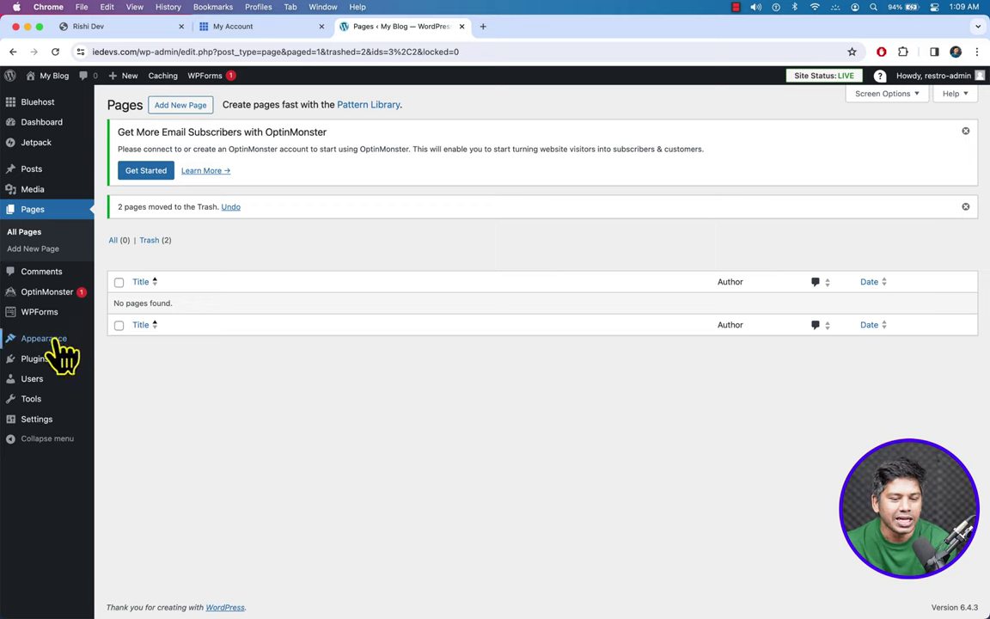
# Bulk-deactivate all nine installed plugins
pyautogui.moveTo(57, 344)
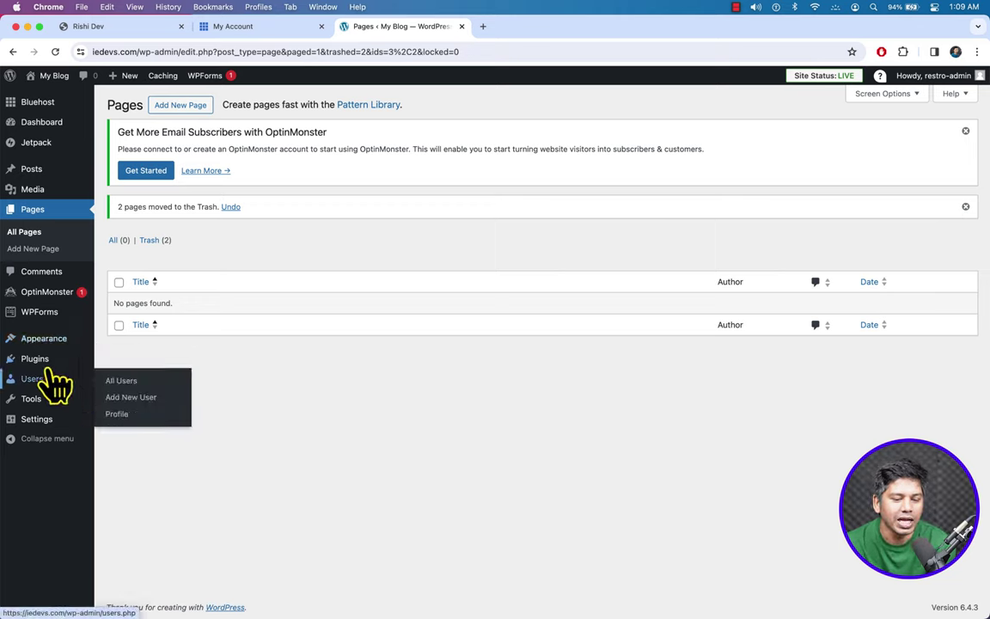
pyautogui.moveTo(39, 363)
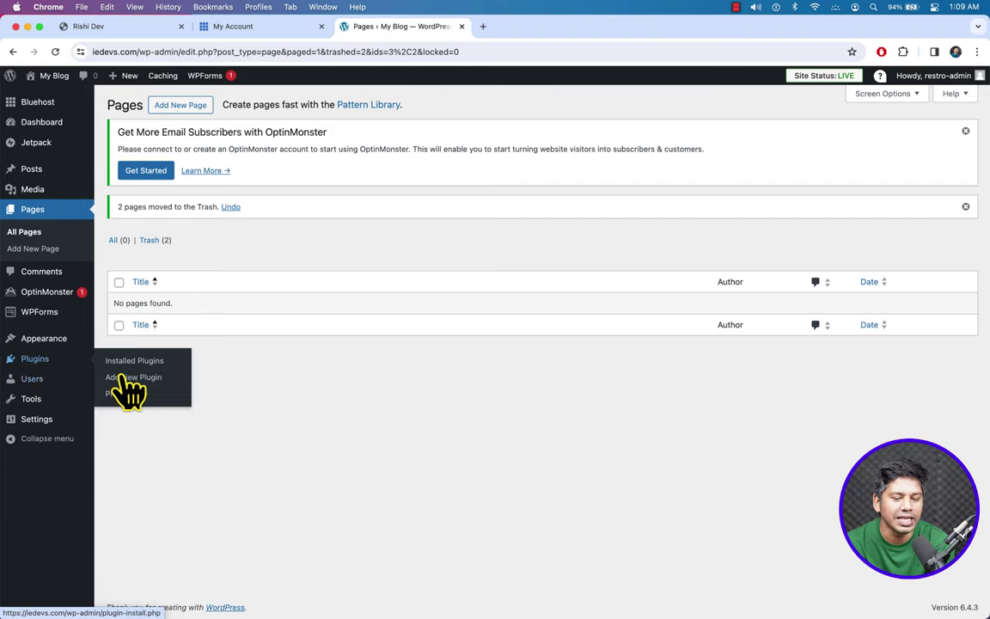
pyautogui.click(149, 362)
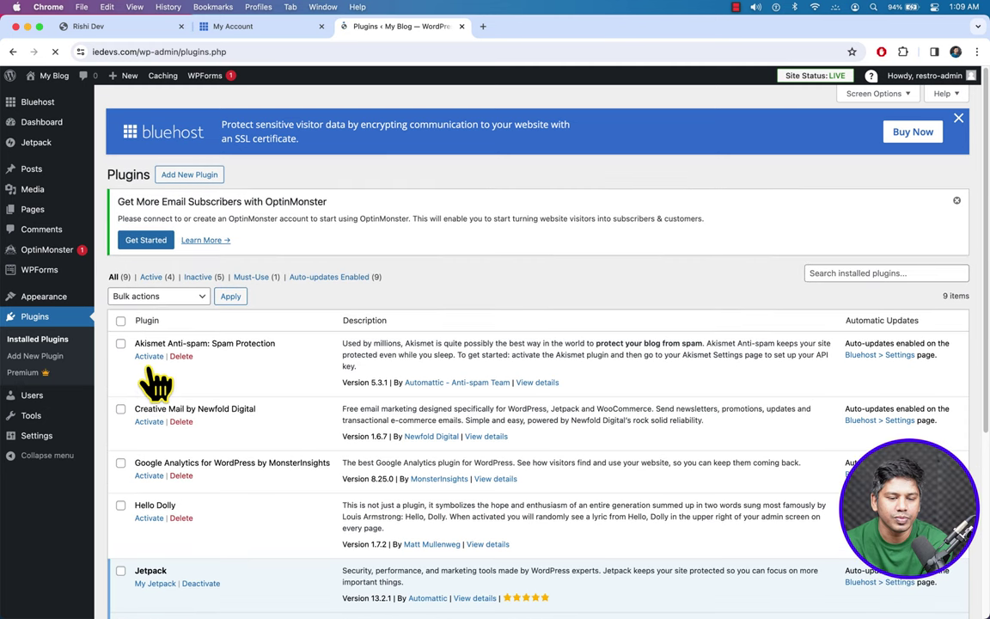
pyautogui.scroll(-4, 261, 343)
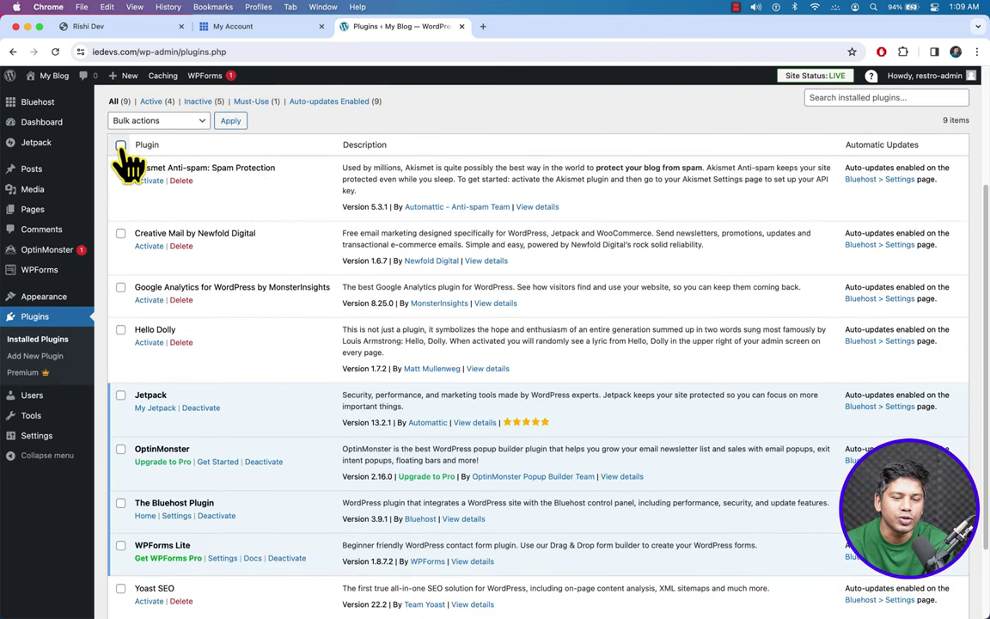
pyautogui.click(120, 146)
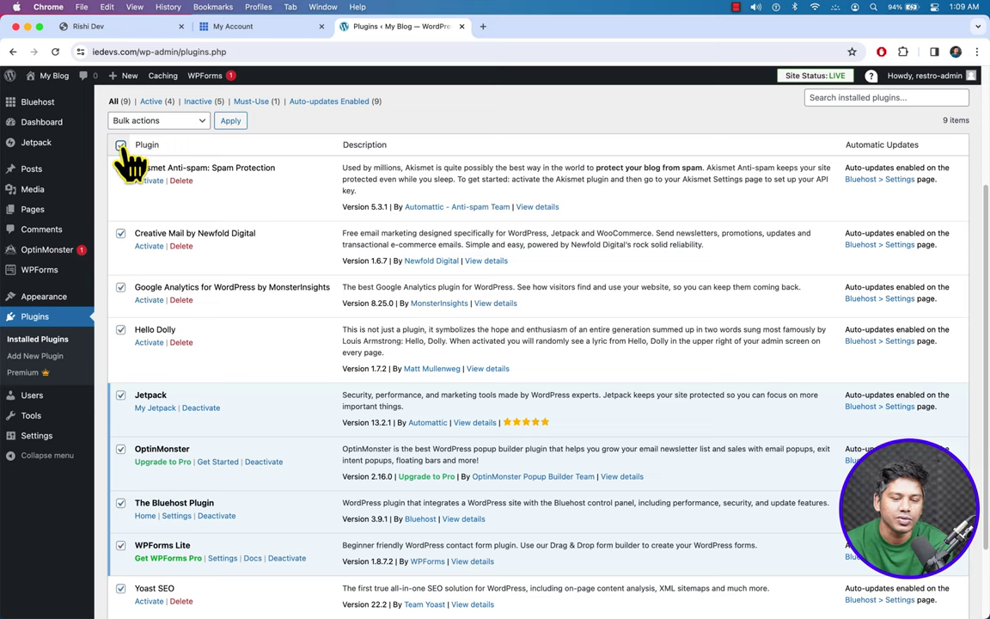
pyautogui.click(196, 124)
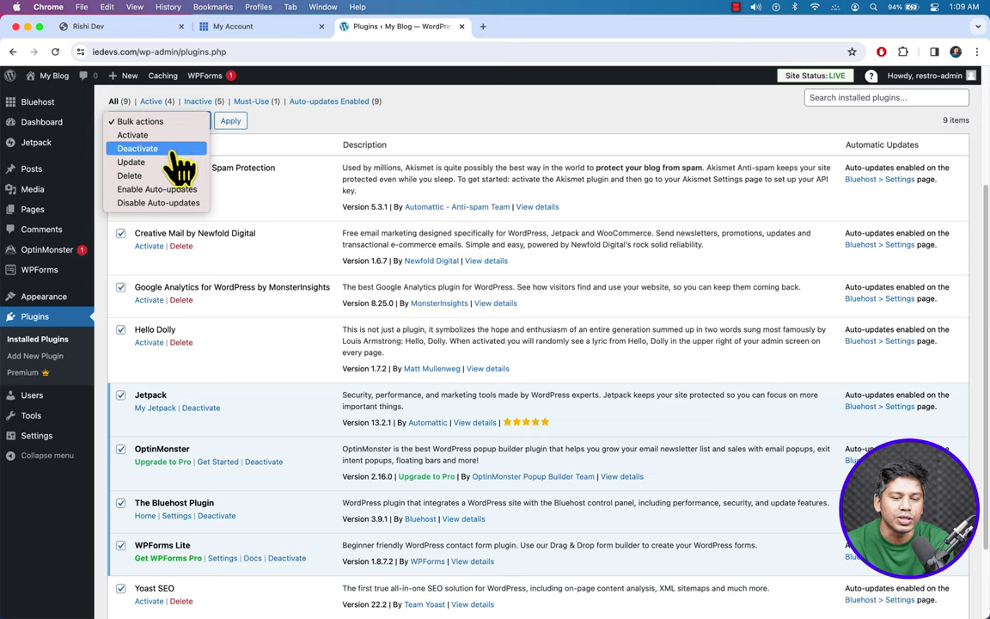
pyautogui.click(175, 151)
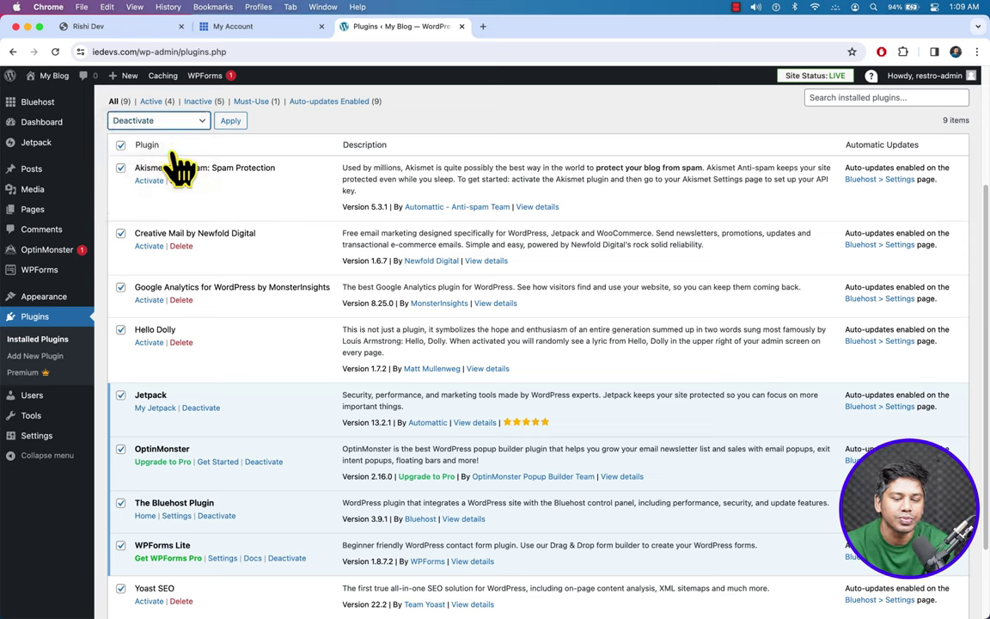
pyautogui.click(236, 122)
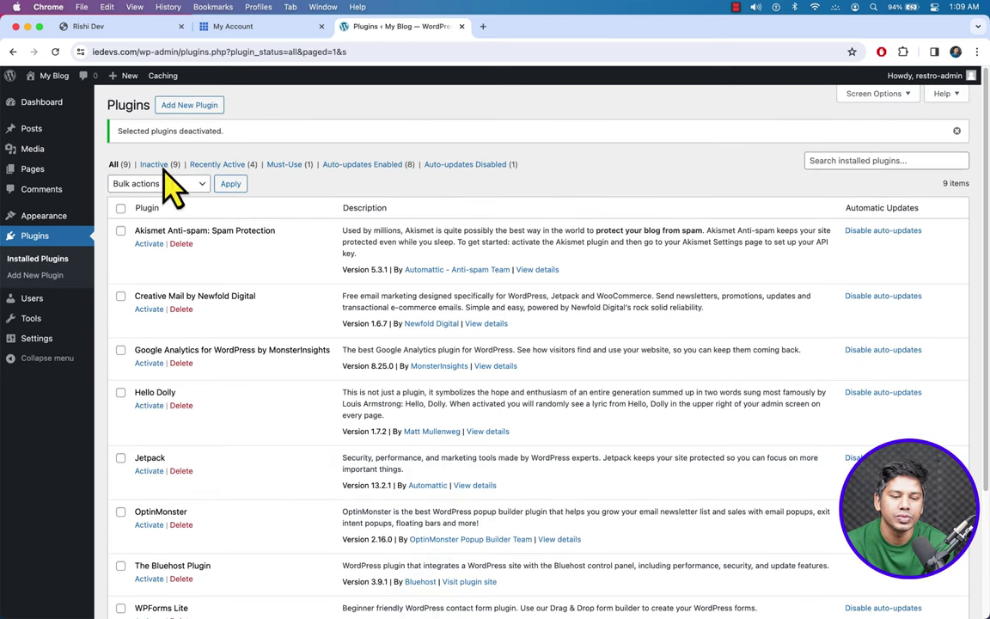
# Bulk-delete all the deactivated plugins and confirm the deletion
pyautogui.click(121, 208)
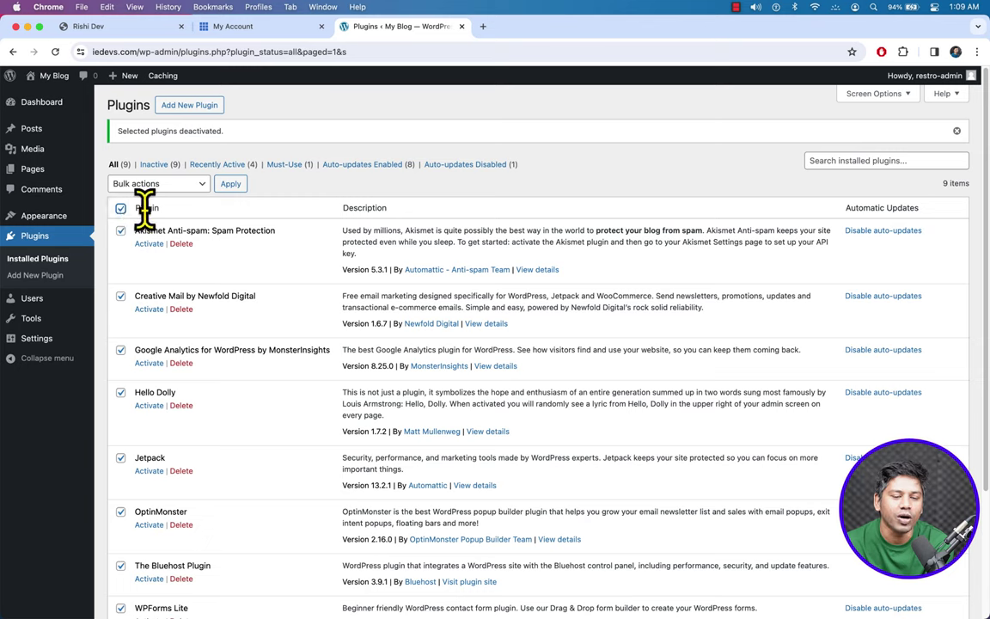
pyautogui.click(194, 186)
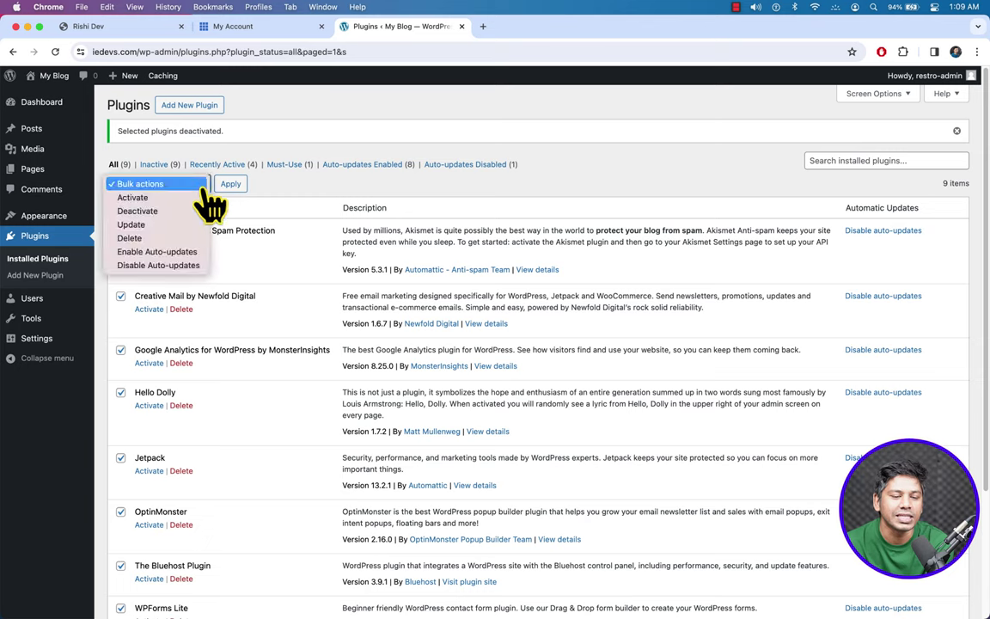
pyautogui.click(171, 238)
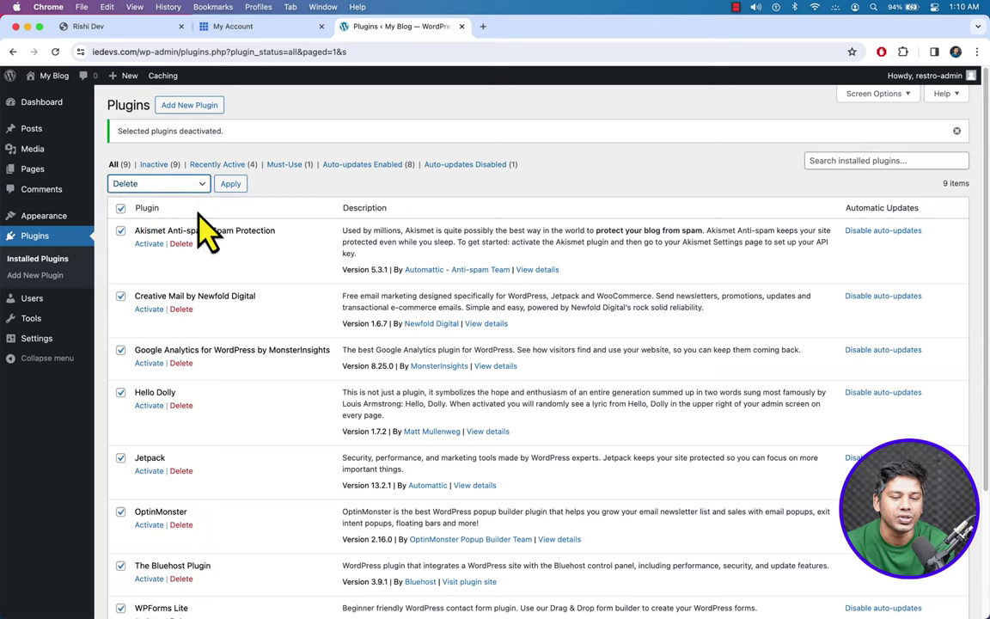
pyautogui.click(231, 188)
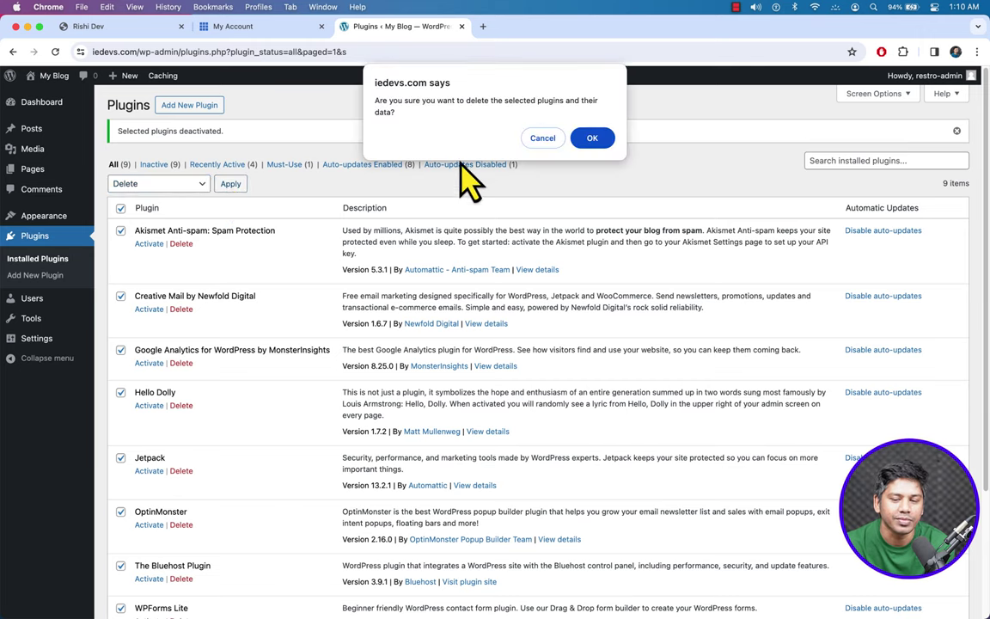
pyautogui.click(595, 139)
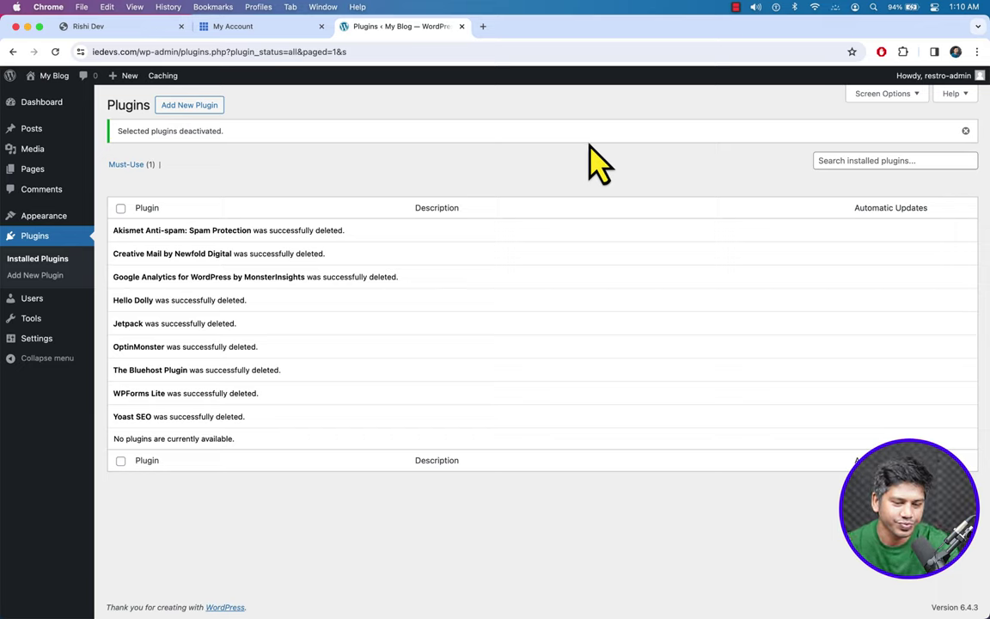
# Edit the only user's profile with first name 'Admin' and last name 'User'
pyautogui.moveTo(34, 305)
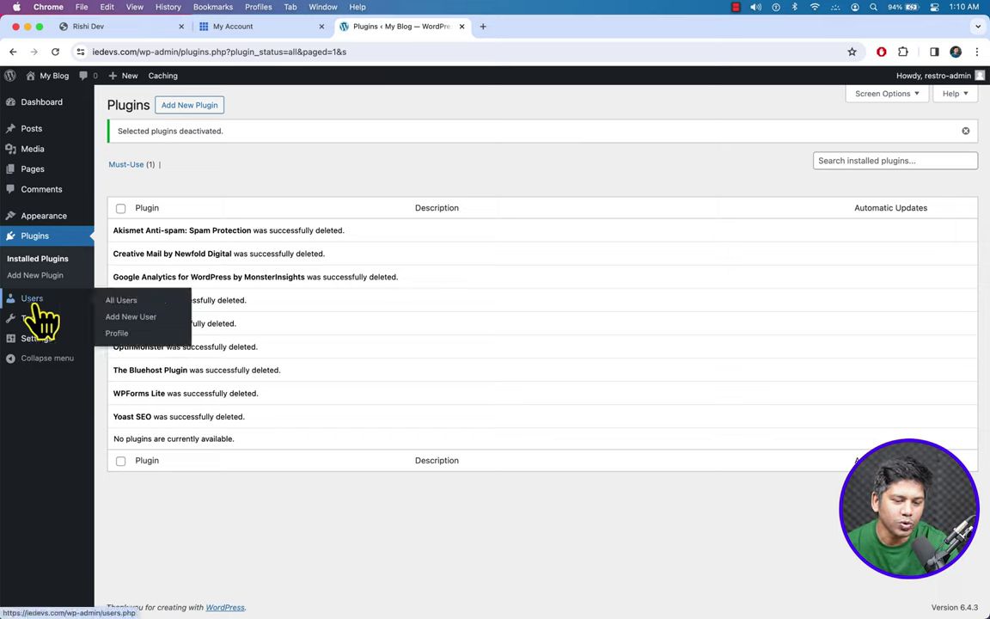
pyautogui.click(123, 303)
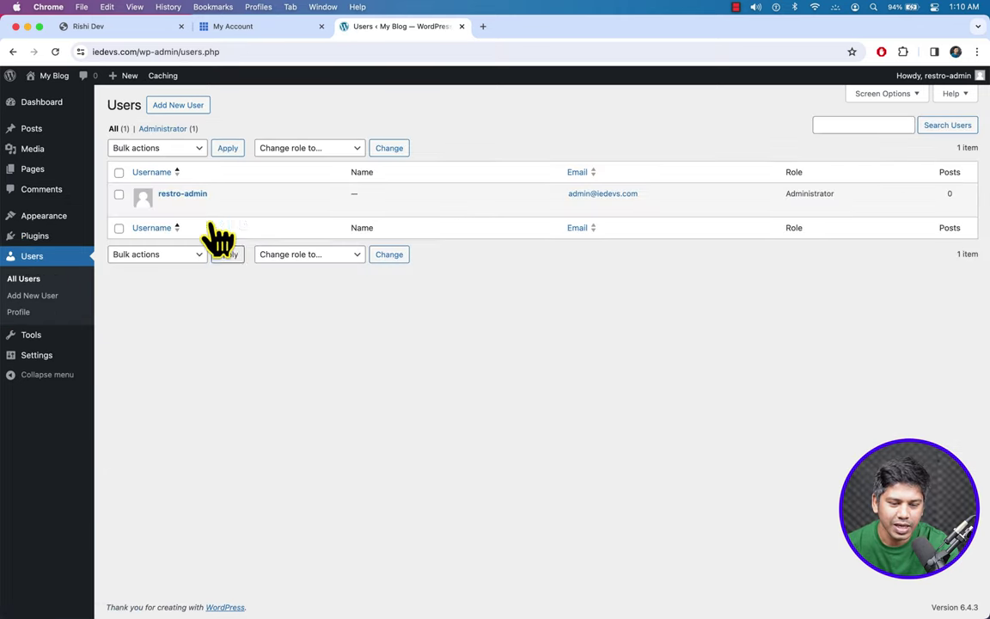
pyautogui.click(165, 207)
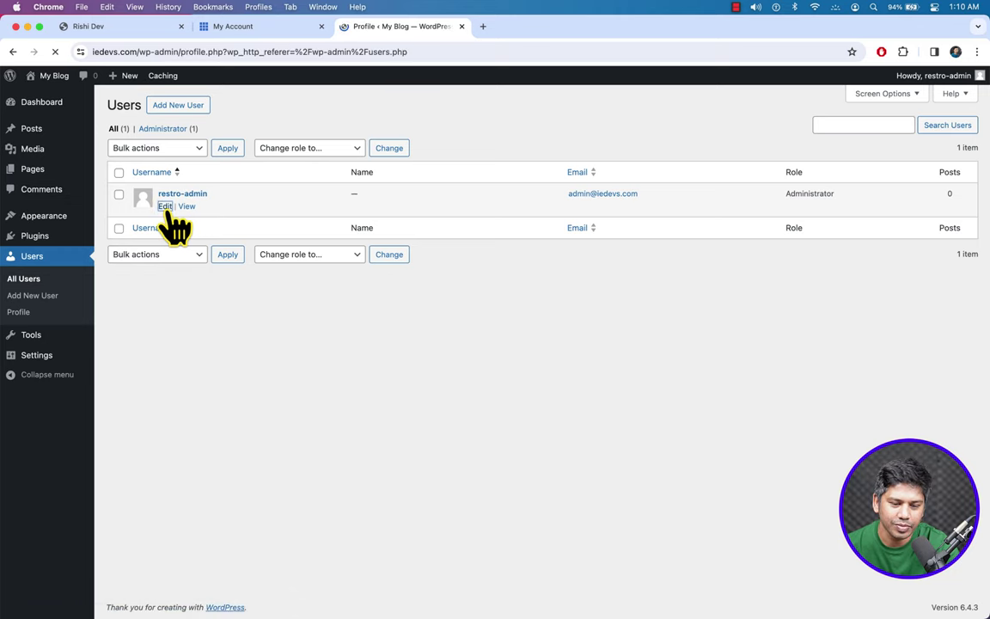
pyautogui.scroll(-5, 237, 314)
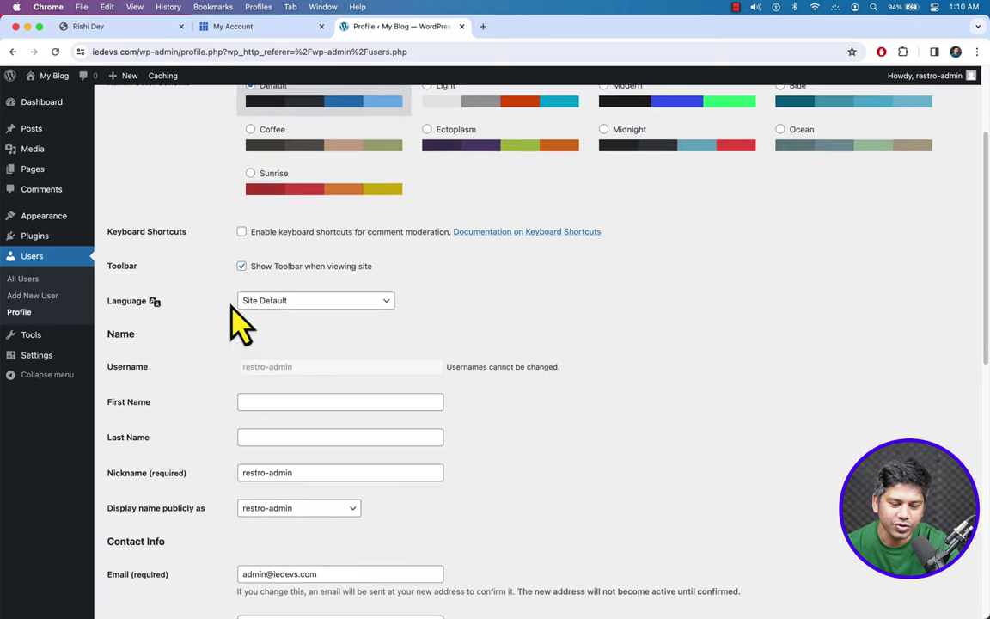
pyautogui.click(252, 401)
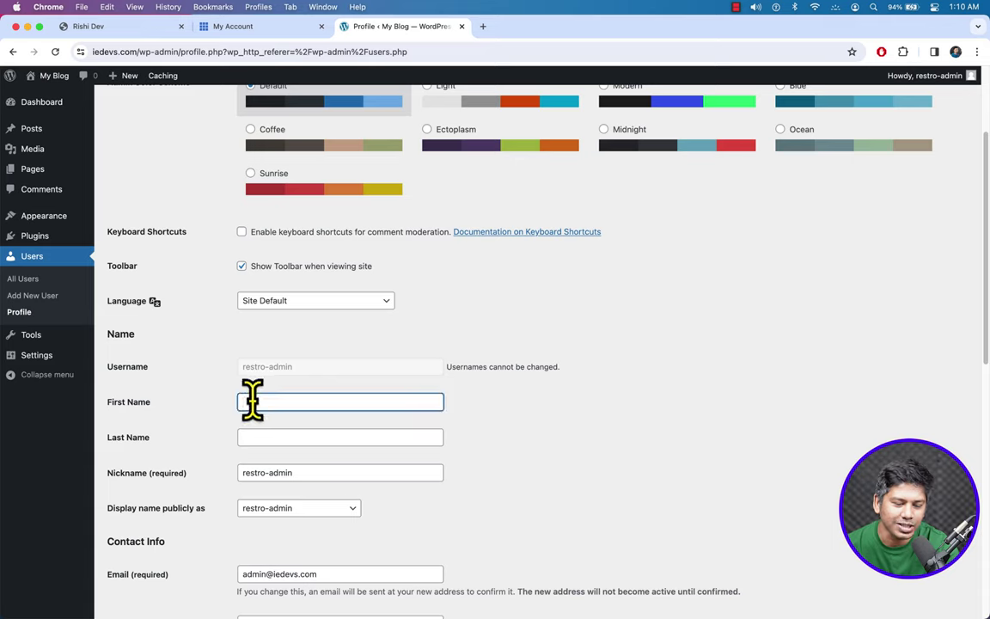
pyautogui.write('Admin')
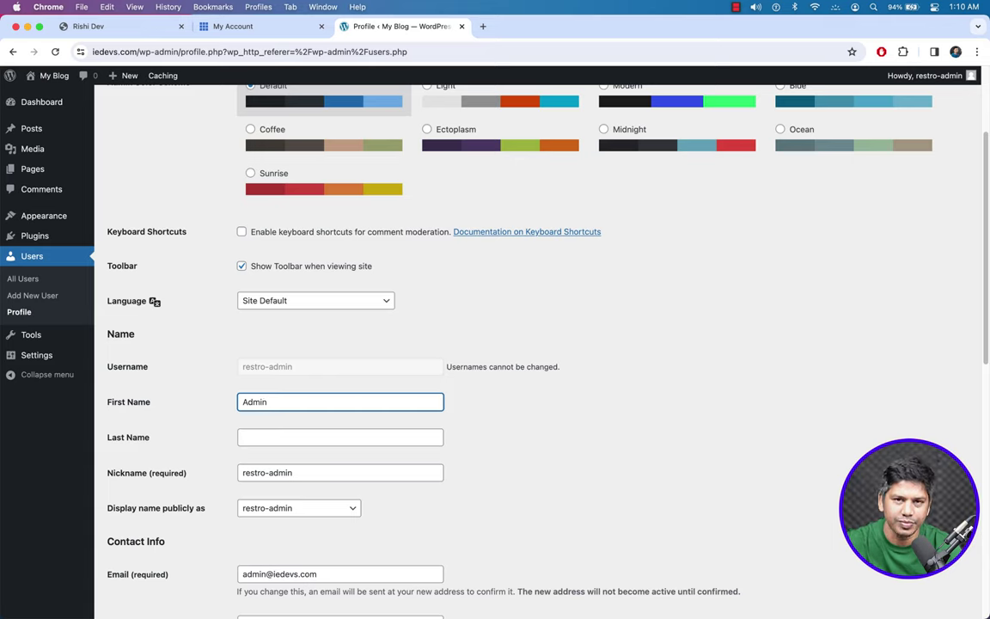
pyautogui.click(252, 436)
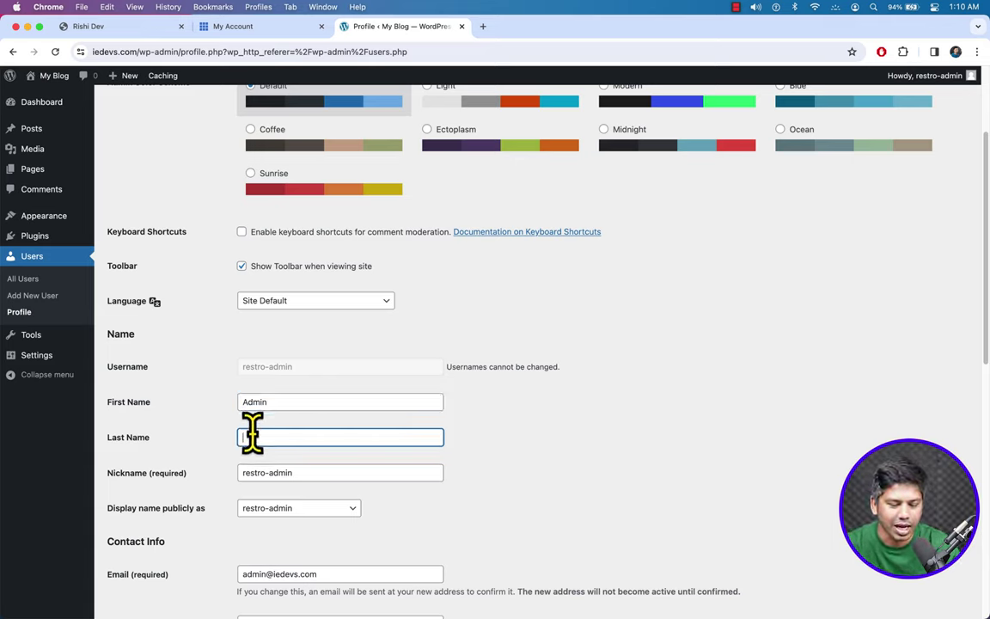
pyautogui.write('Us')
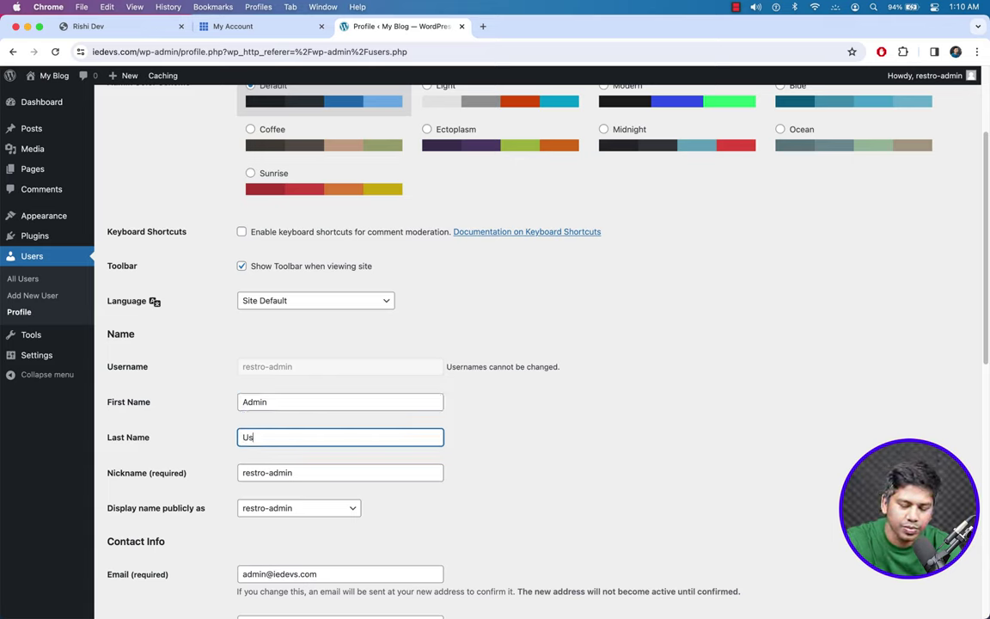
pyautogui.write('er')
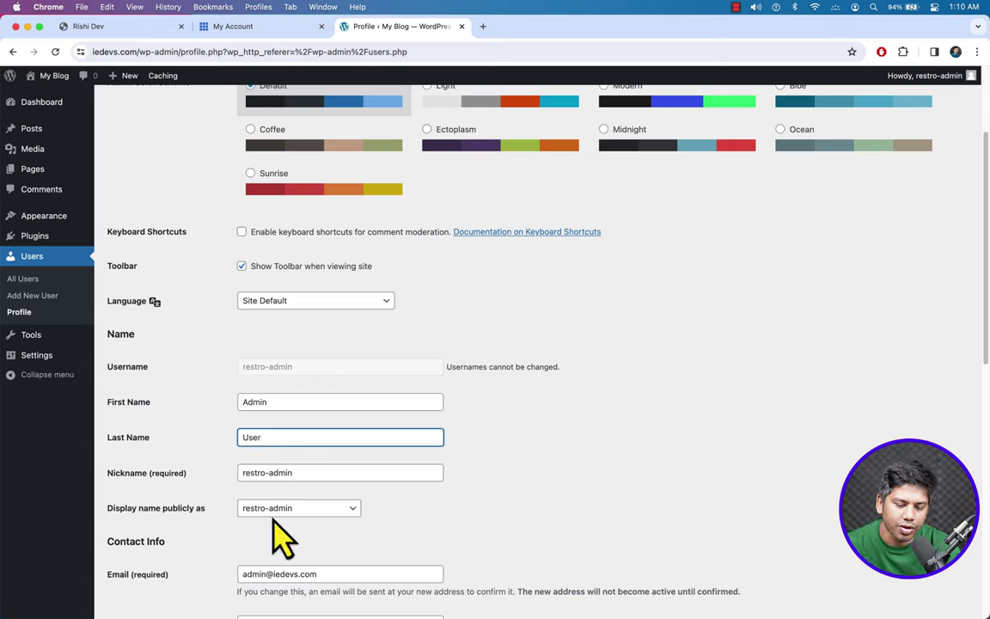
# Set the public display name to 'Admin' and update the profile
pyautogui.click(301, 513)
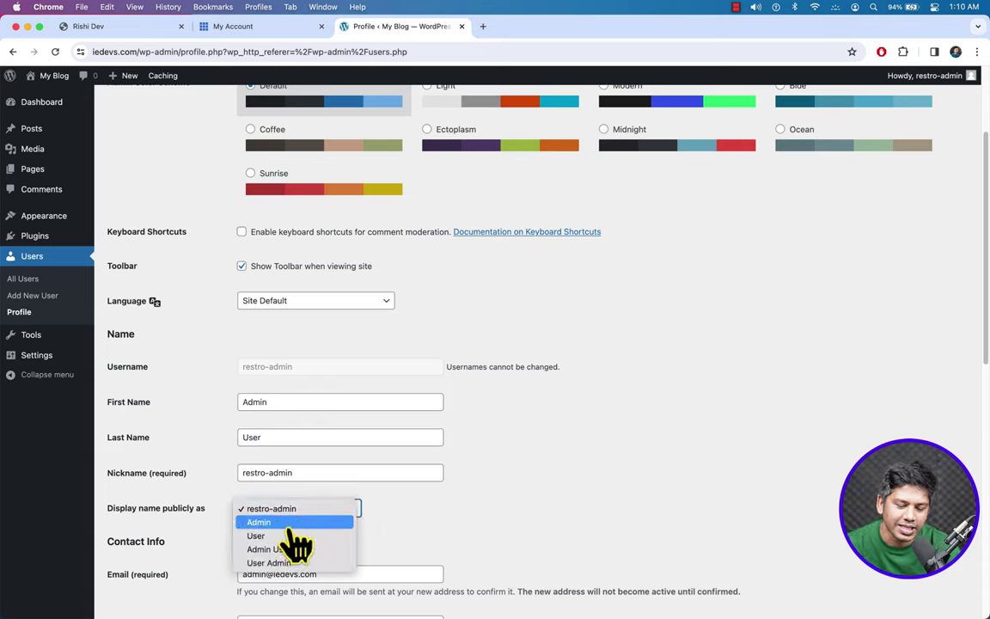
pyautogui.click(288, 523)
pyautogui.click(529, 535)
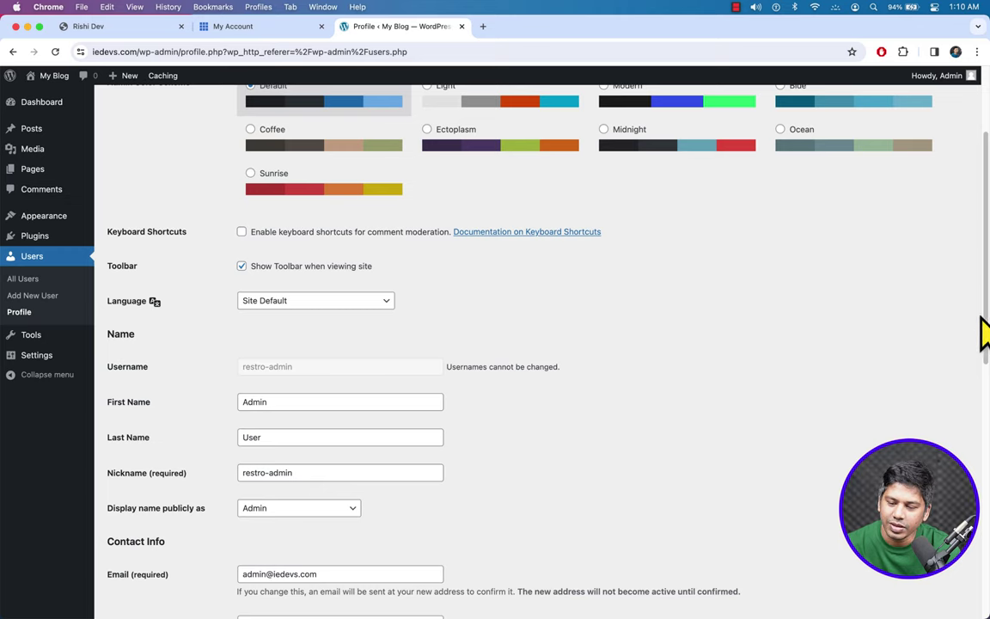
pyautogui.moveTo(986, 331); pyautogui.dragTo(987, 595)
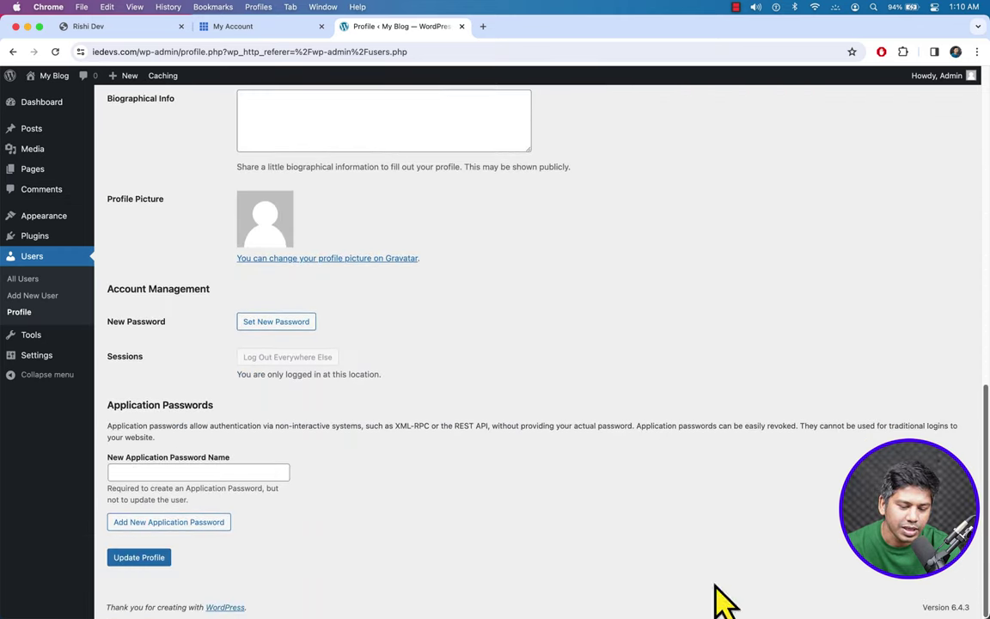
pyautogui.click(142, 560)
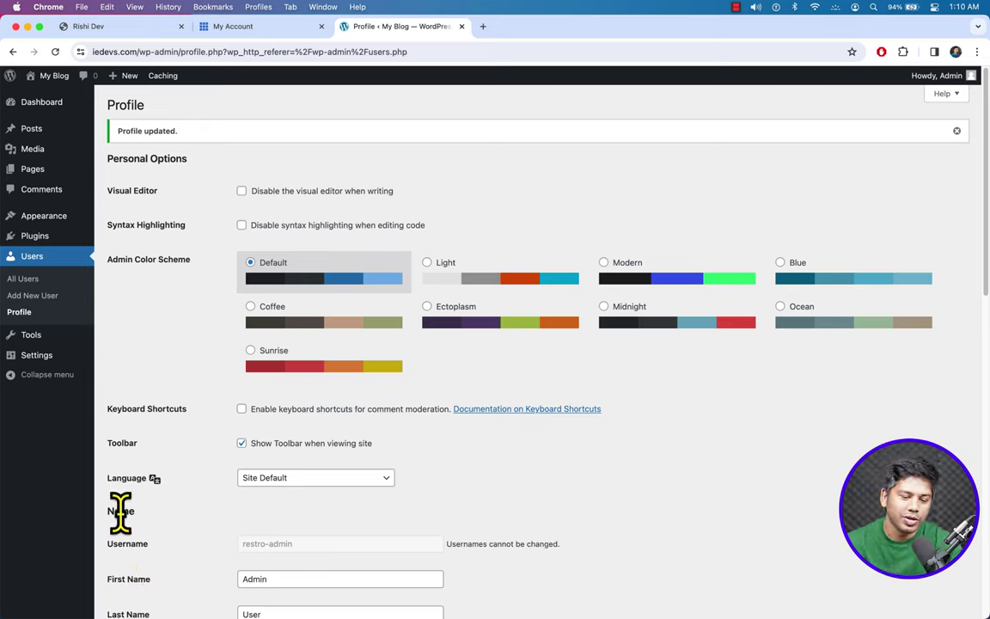
# Enable 'Anyone can register' in Settings > General and save the changes
pyautogui.moveTo(43, 362)
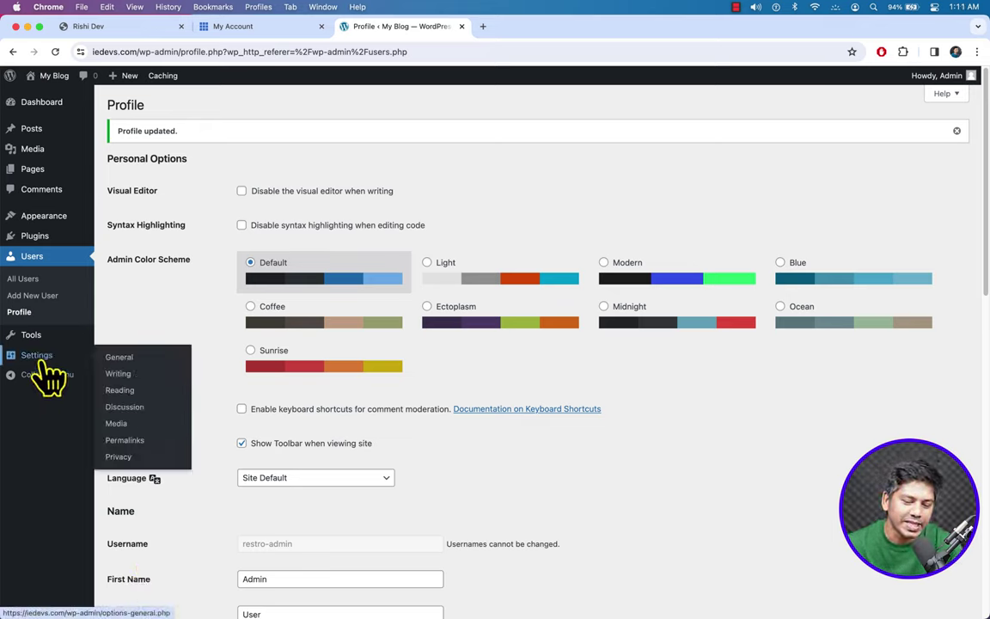
pyautogui.click(136, 376)
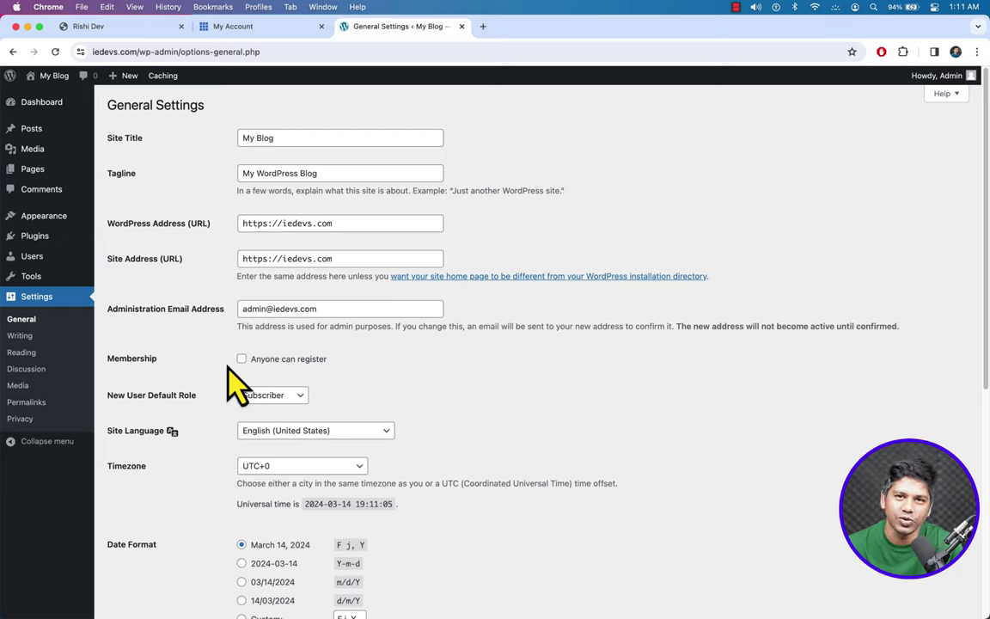
pyautogui.click(241, 358)
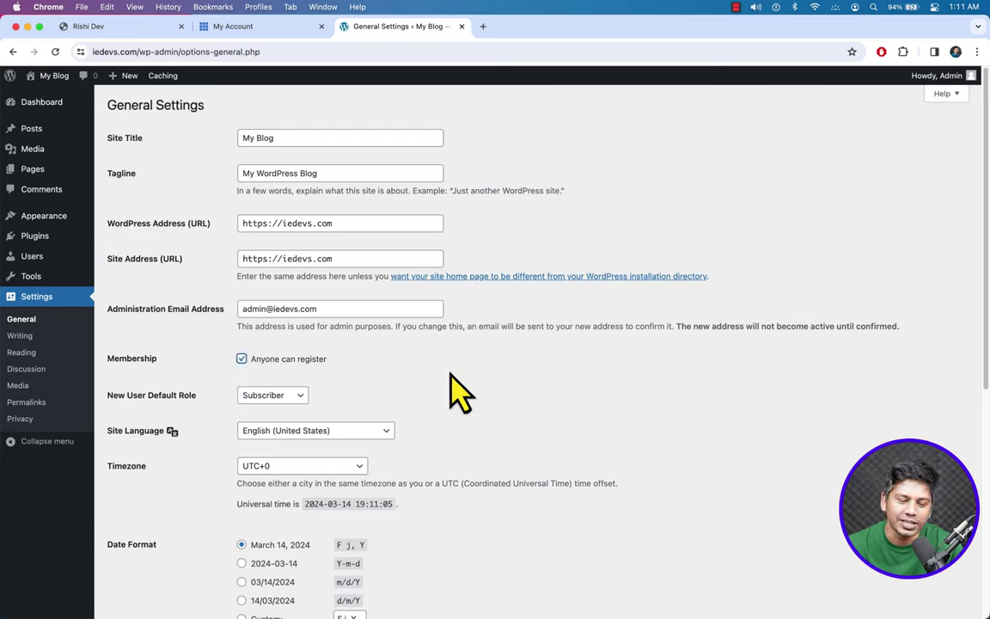
pyautogui.scroll(-5, 460, 393)
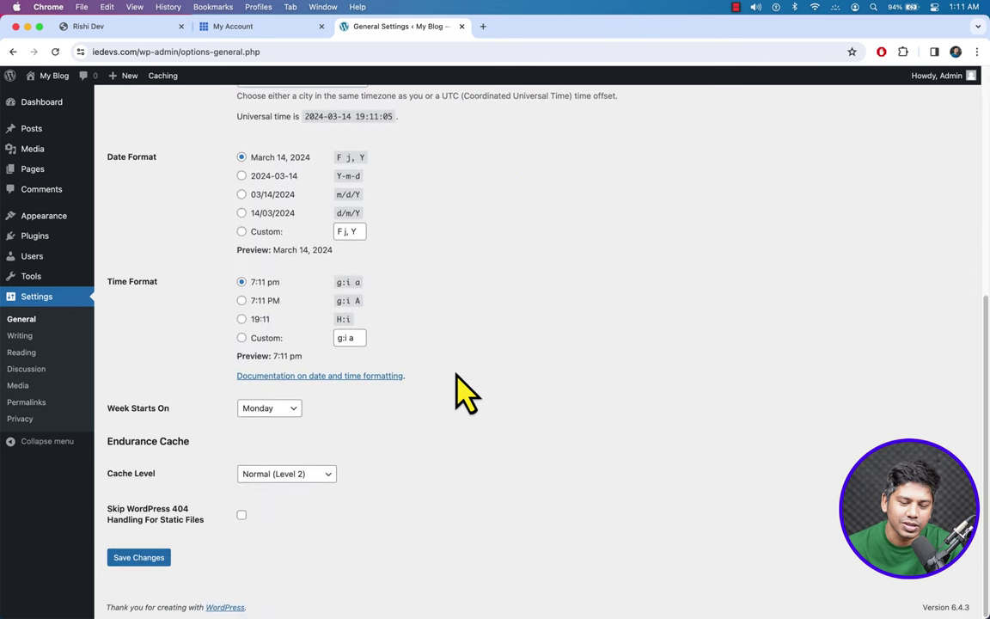
pyautogui.click(140, 558)
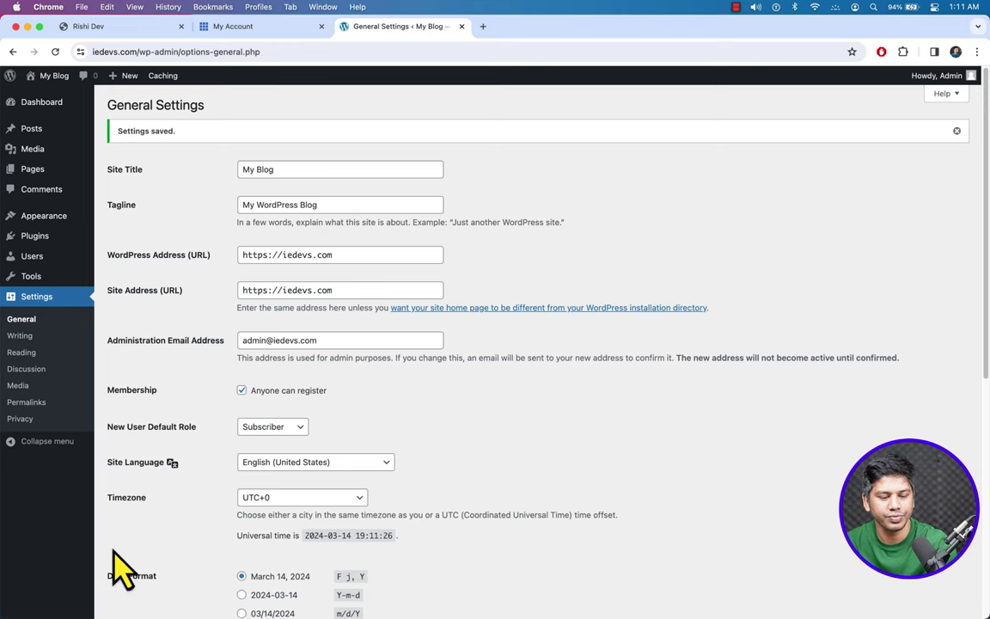
# Select the Post name permalink structure in Settings > Permalinks and save
pyautogui.click(38, 406)
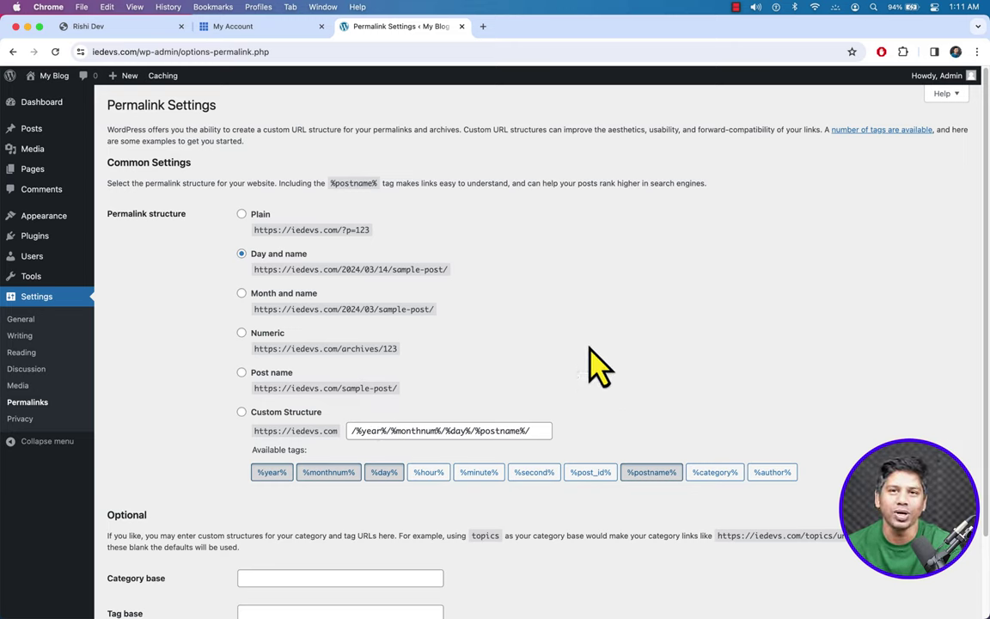
pyautogui.scroll(-3, 516, 374)
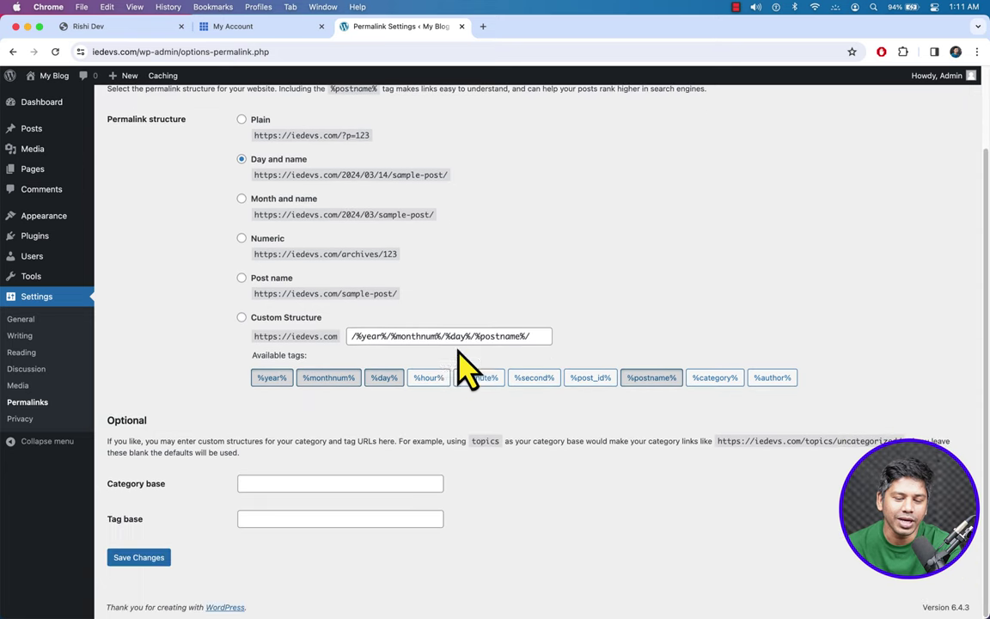
pyautogui.click(242, 278)
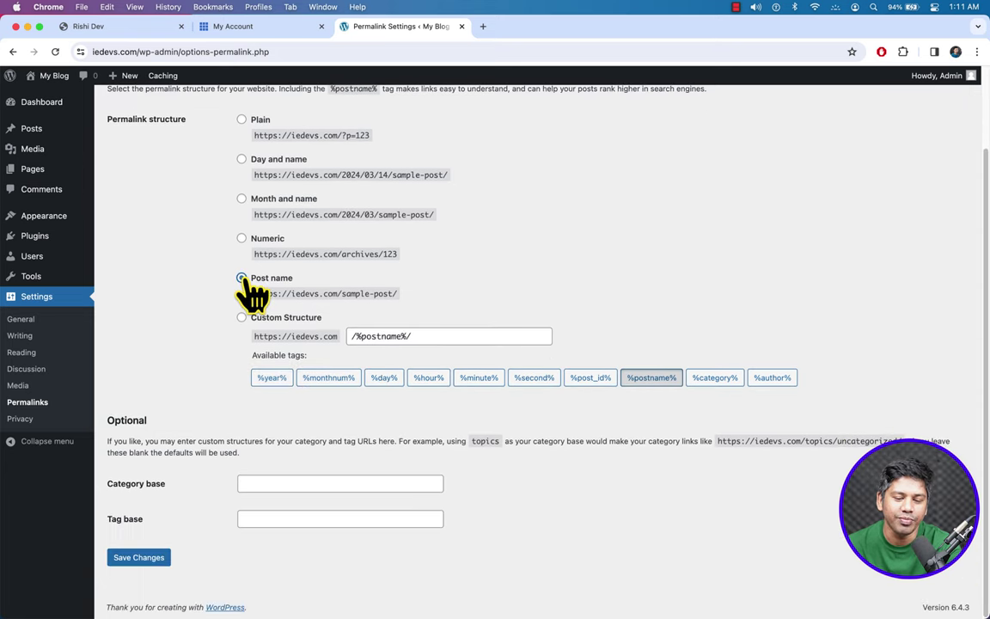
pyautogui.click(141, 558)
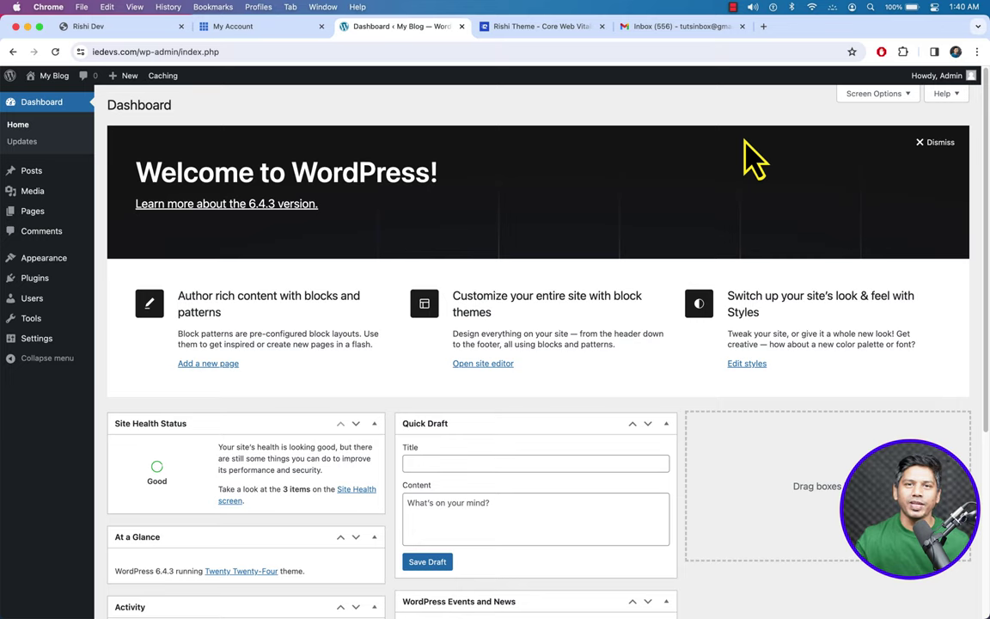
# Switch to the 'Rishi Theme – Core Web Vital' browser tab
pyautogui.click(550, 27)
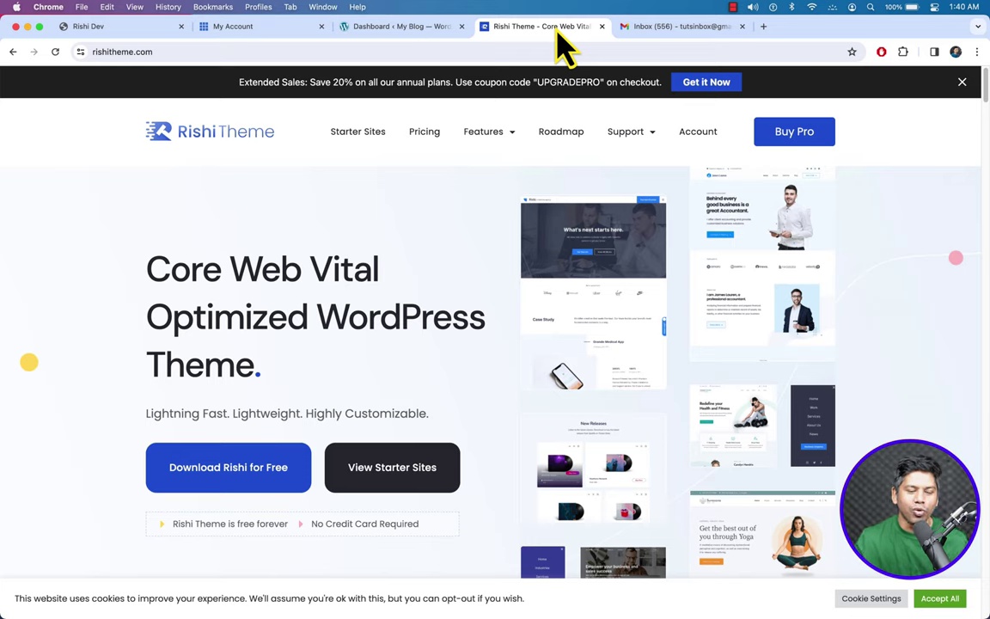
# Request the free Rishi download with an email address and name, then switch to Gmail
pyautogui.click(250, 468)
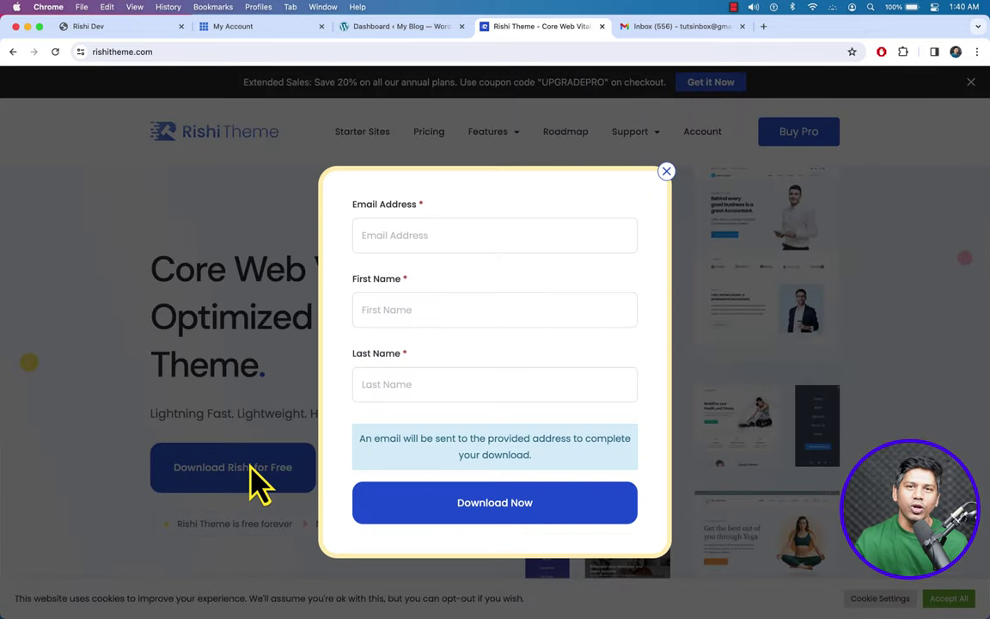
pyautogui.click(407, 236)
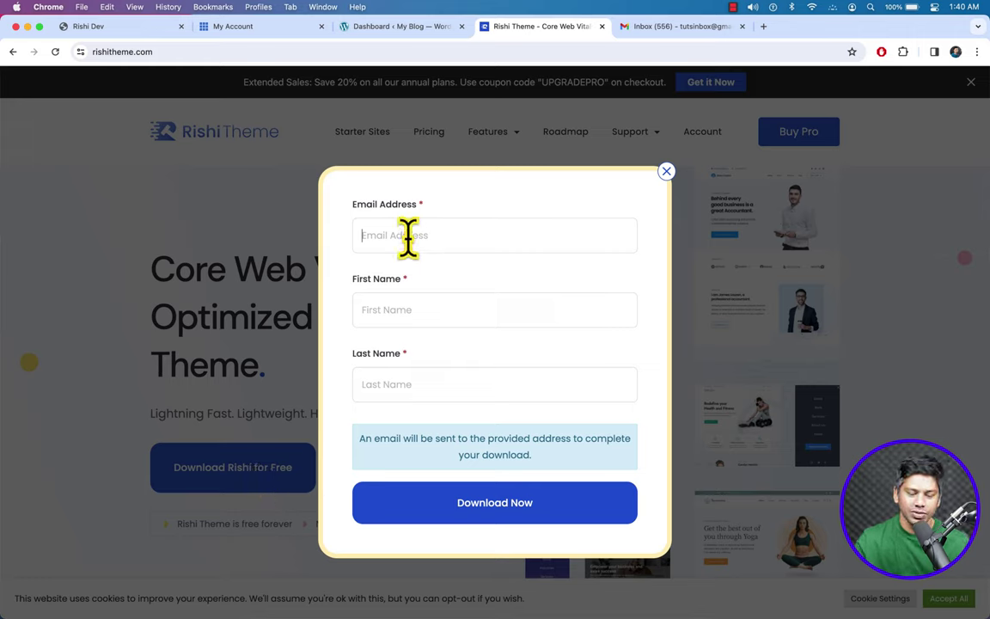
pyautogui.press('Tab')
pyautogui.write('Im')
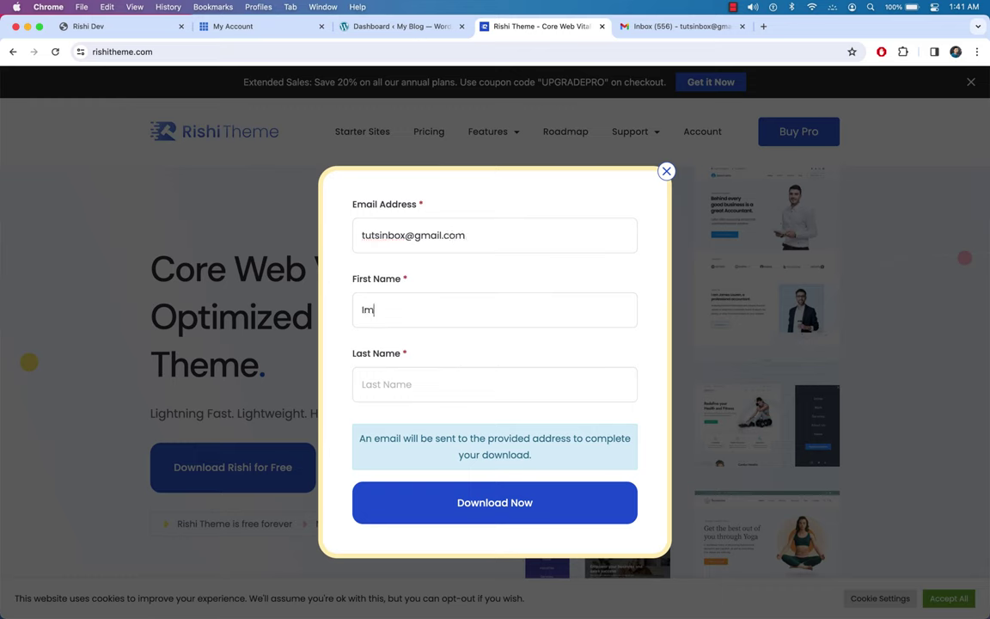
pyautogui.click(507, 516)
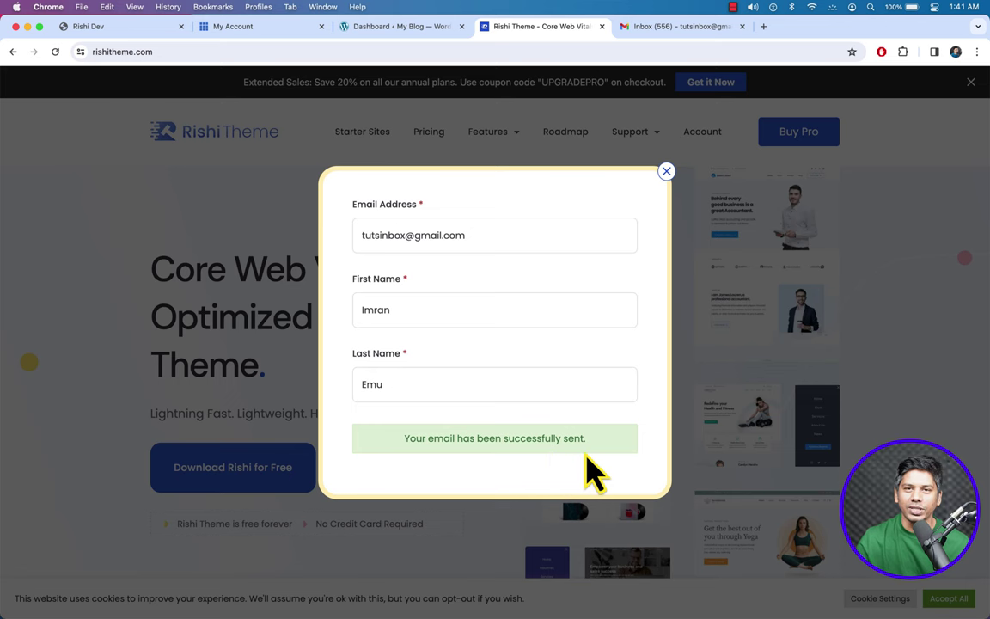
pyautogui.click(678, 33)
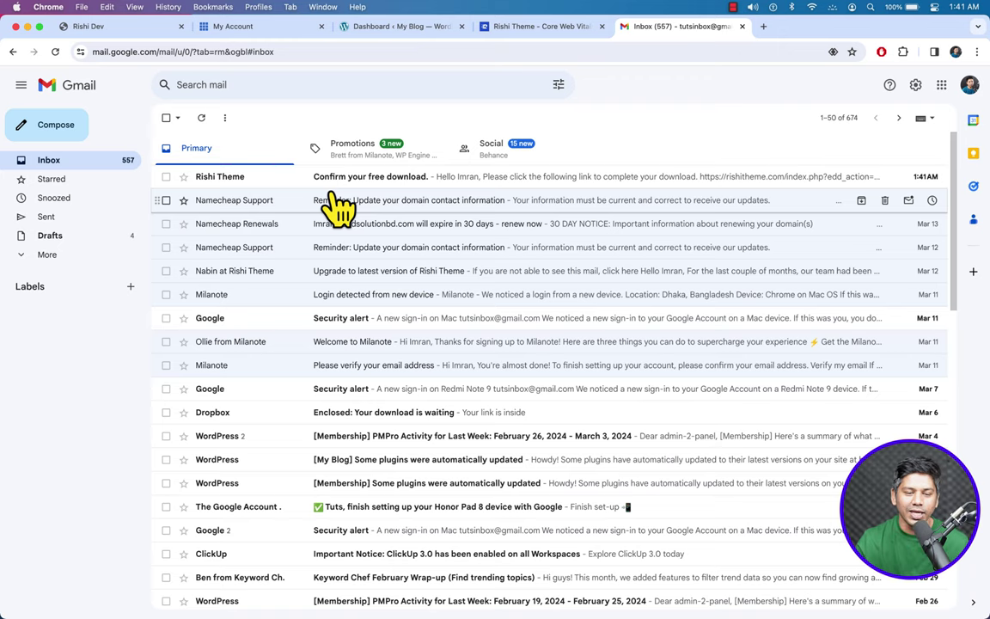
# Open the 'Confirm your free download' email and follow its verification link
pyautogui.click(375, 178)
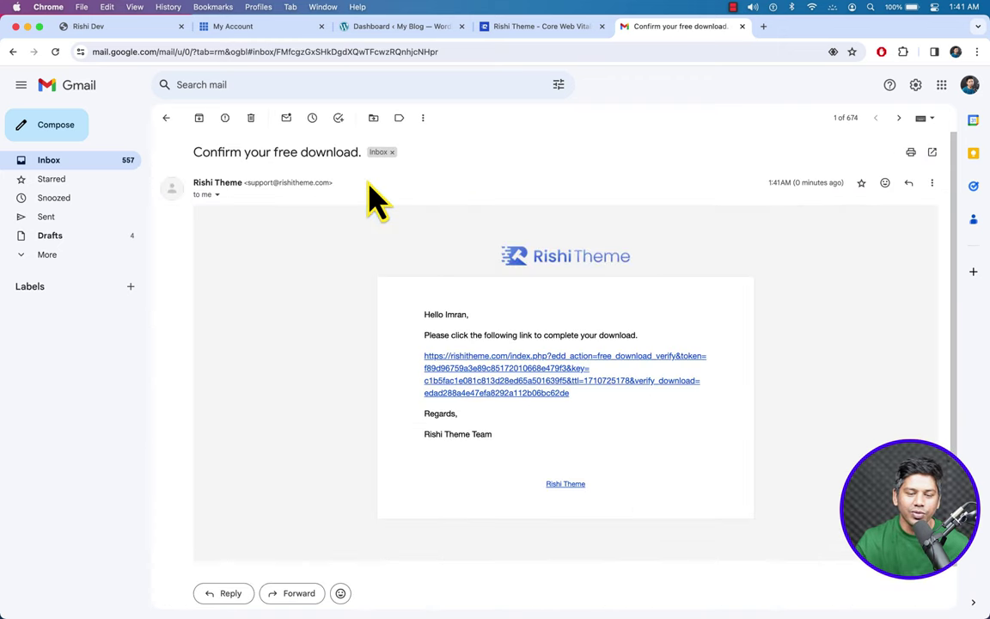
pyautogui.click(507, 378)
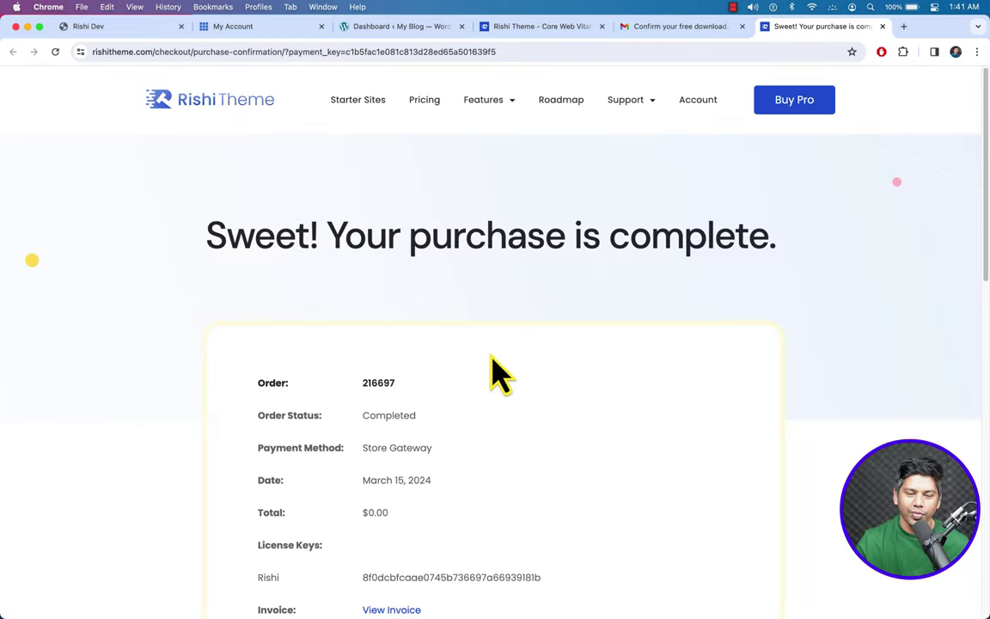
pyautogui.scroll(-5, 503, 379)
pyautogui.scroll(-3, 501, 374)
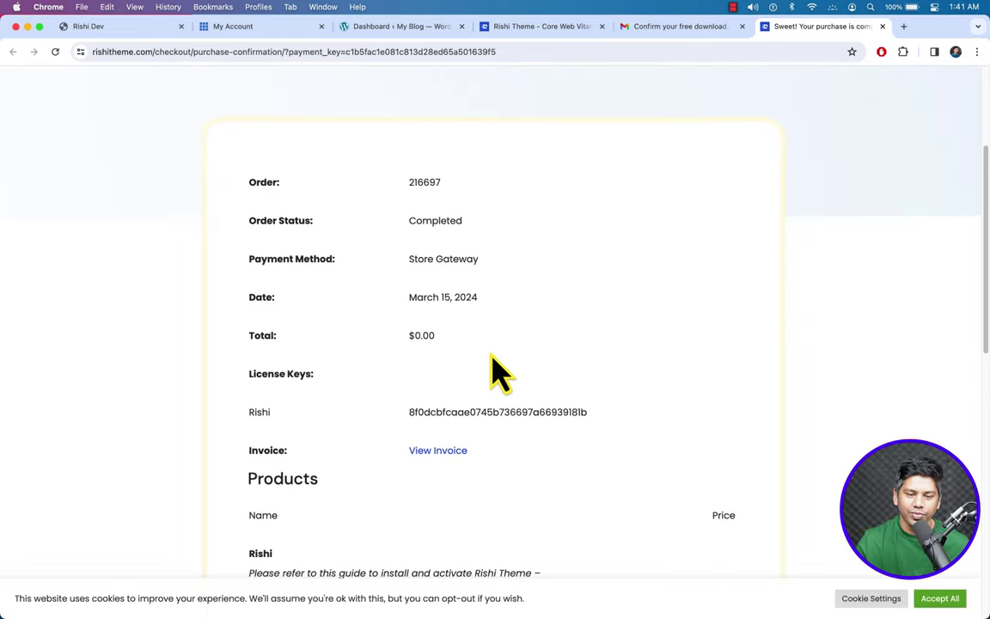
pyautogui.scroll(-2, 501, 374)
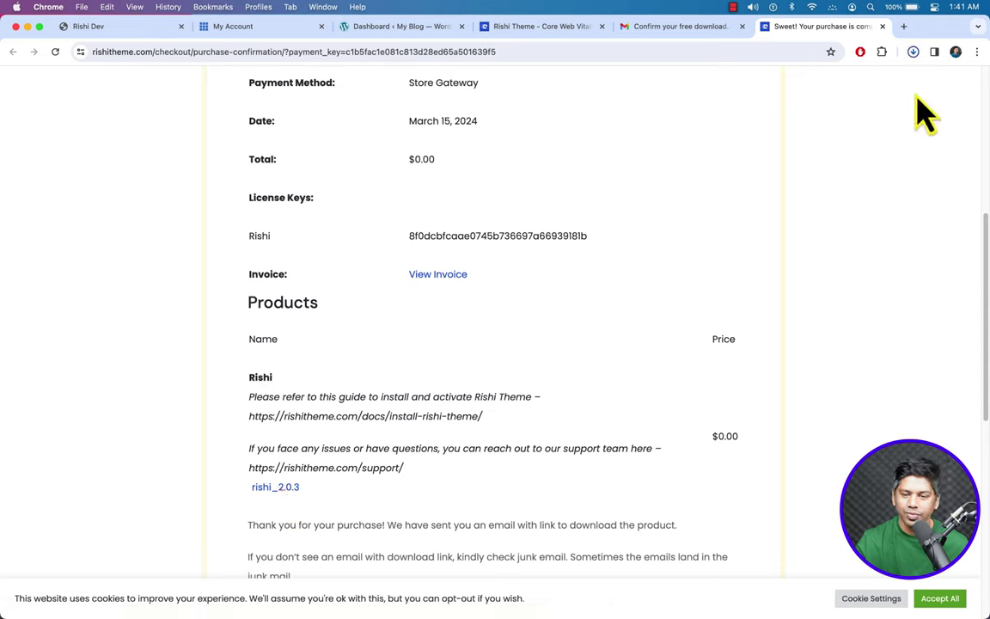
# Confirm rishi_2.0.3.zip (1,903 KB) finished downloading, then return to the WordPress Dashboard
pyautogui.click(914, 53)
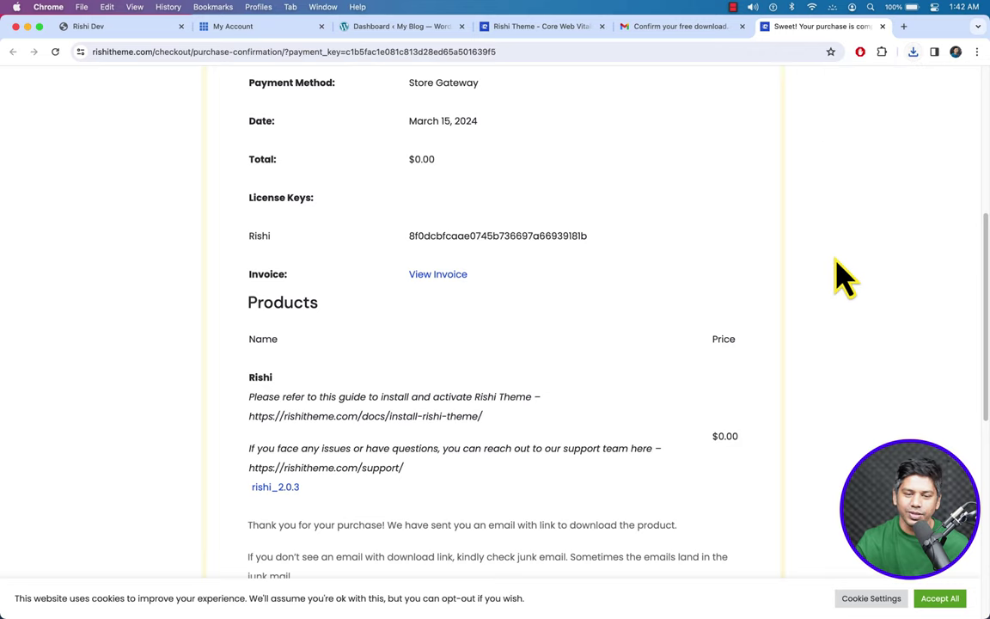
pyautogui.scroll(5, 803, 283)
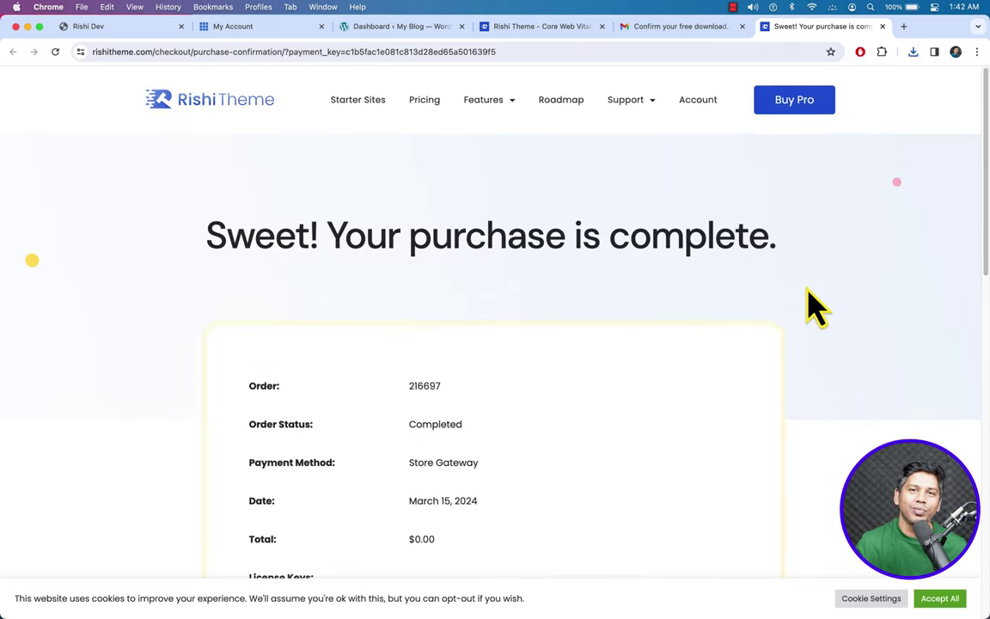
pyautogui.click(394, 33)
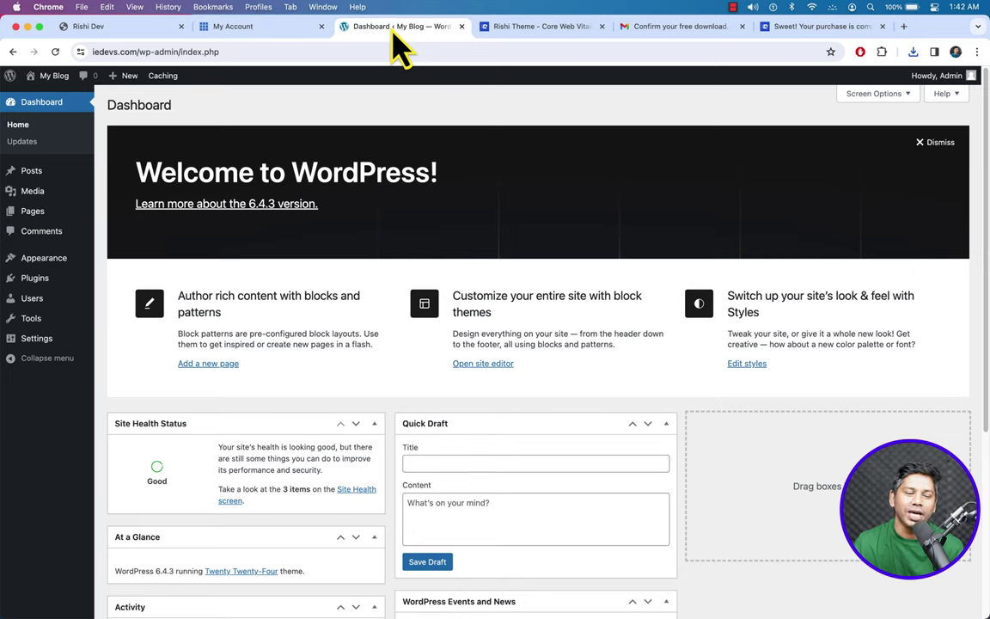
# Upload rishi_2.0.3.zip from Downloads through Add New Theme and install the Rishi theme
pyautogui.moveTo(54, 265)
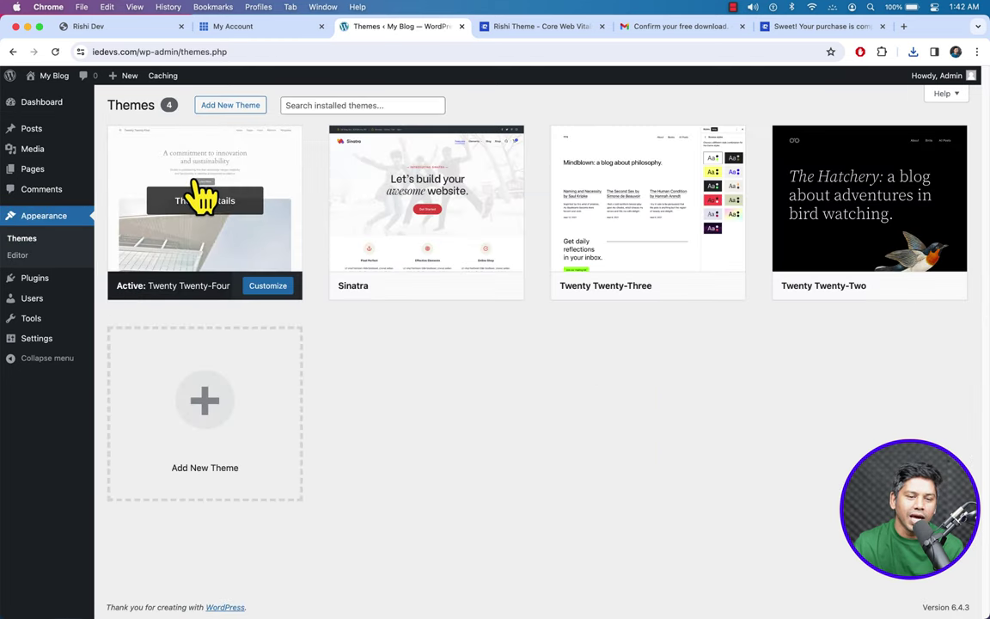
pyautogui.click(240, 107)
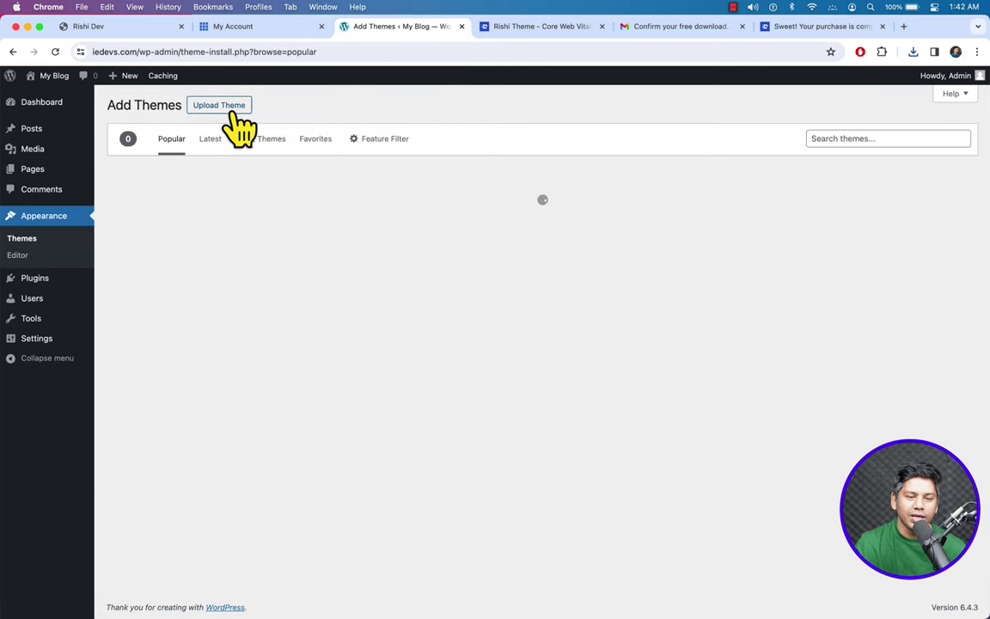
pyautogui.click(227, 110)
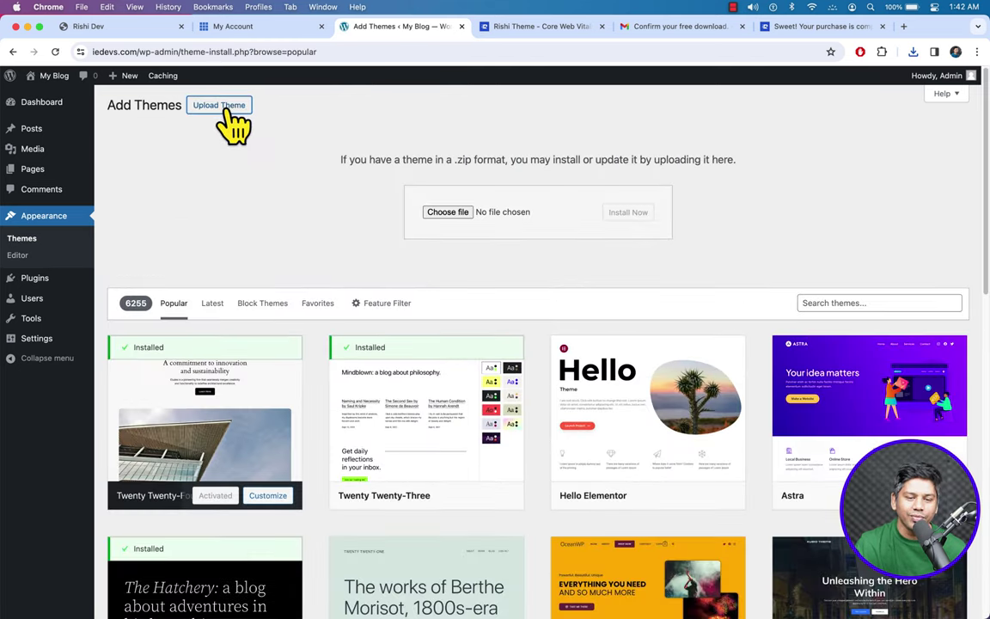
pyautogui.click(451, 213)
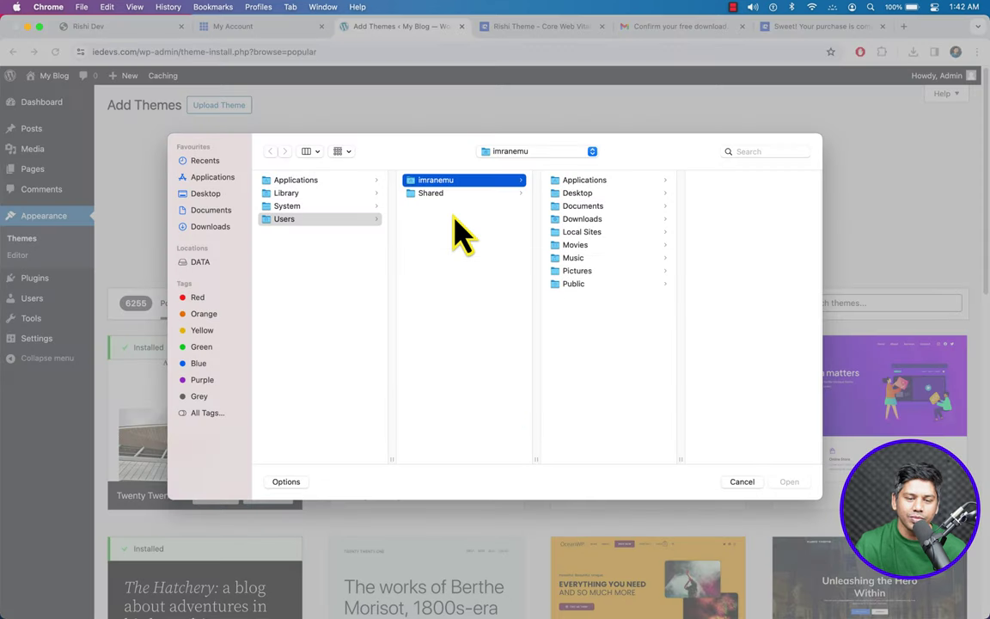
pyautogui.click(209, 228)
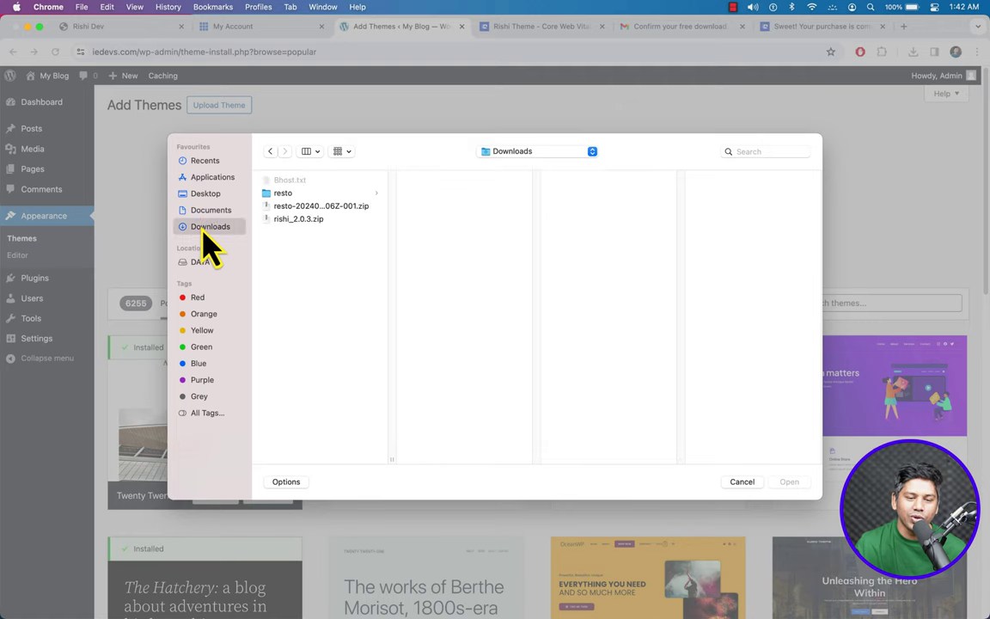
pyautogui.click(317, 220)
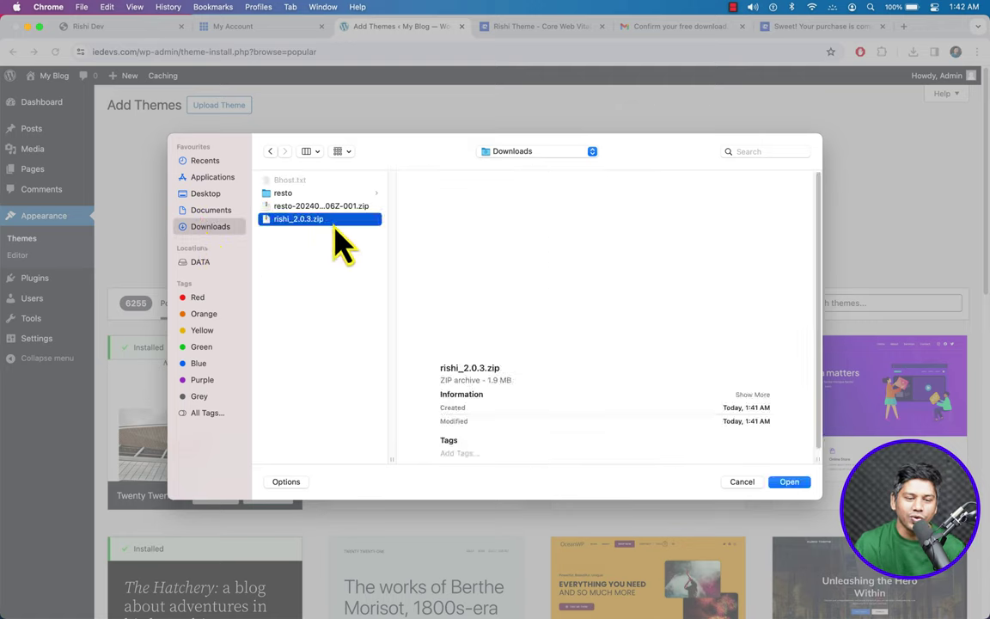
pyautogui.click(788, 482)
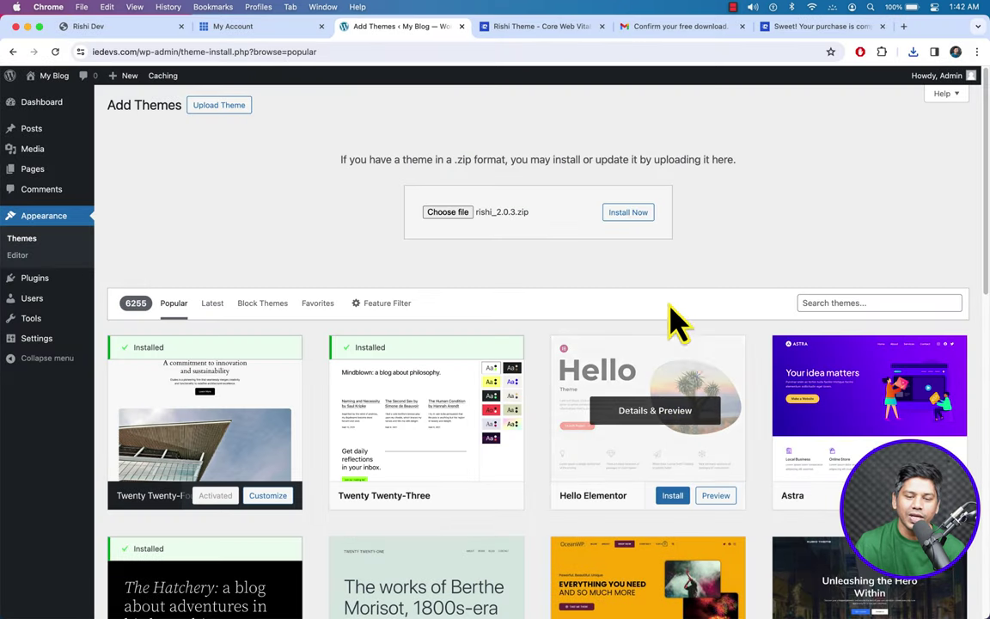
pyautogui.click(634, 216)
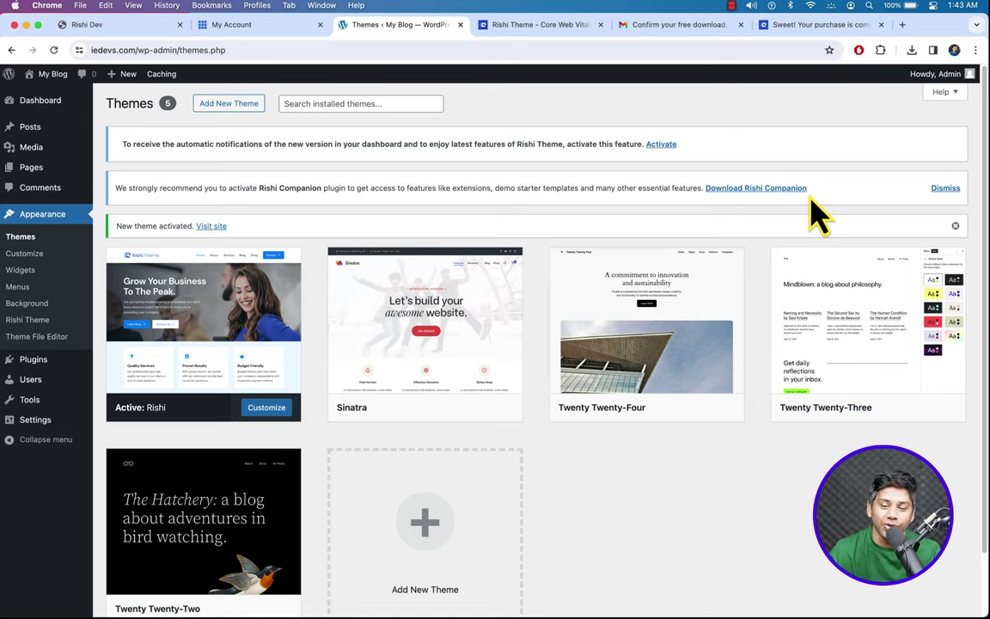
# Open the Rishi Companion page in a new tab and submit the free download form with an e-mail address
pyautogui.rightClick(755, 193)
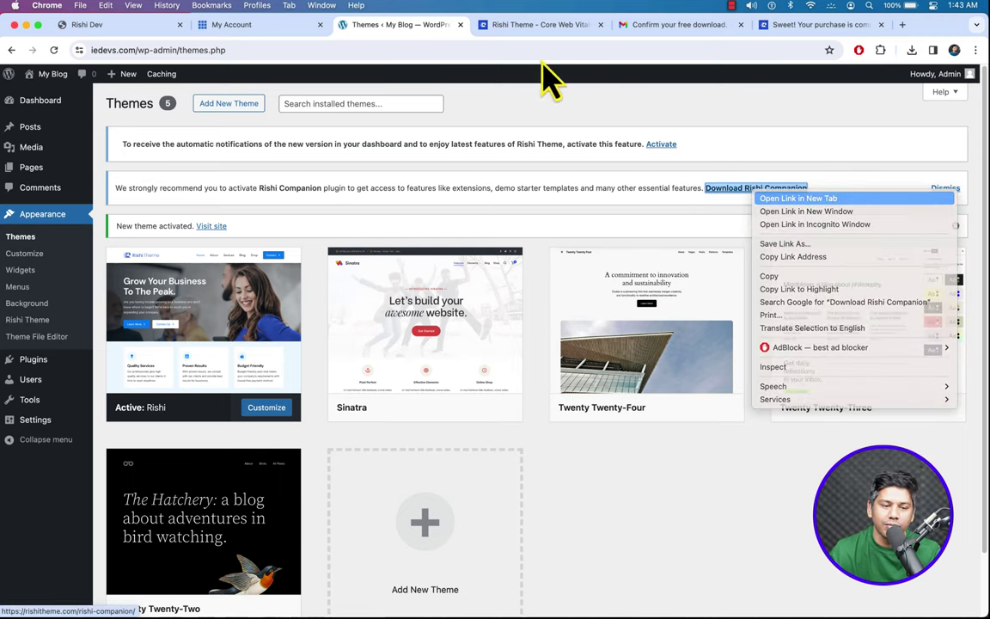
pyautogui.press('Return')
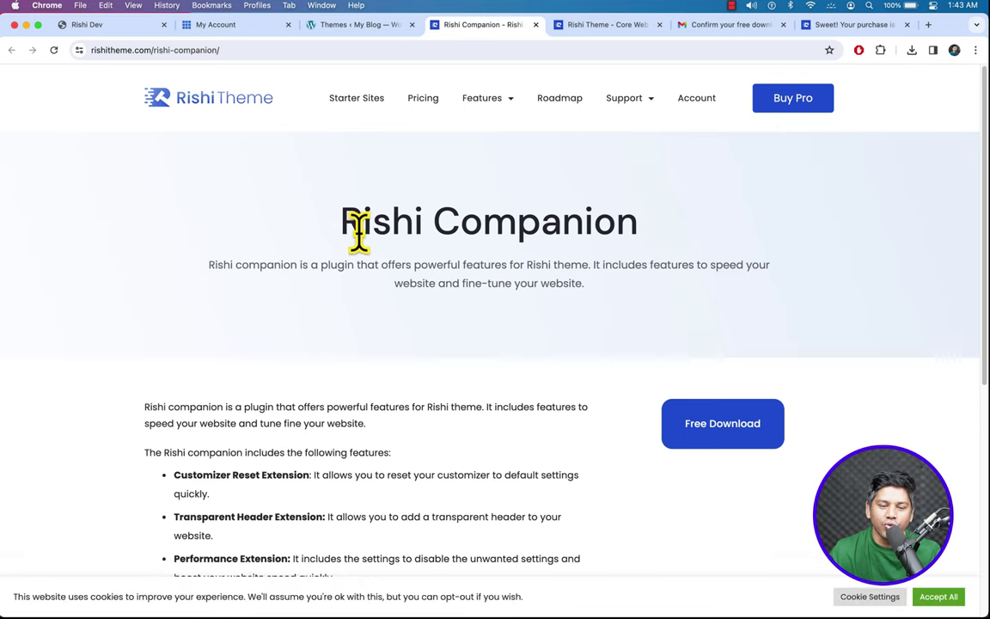
pyautogui.click(729, 422)
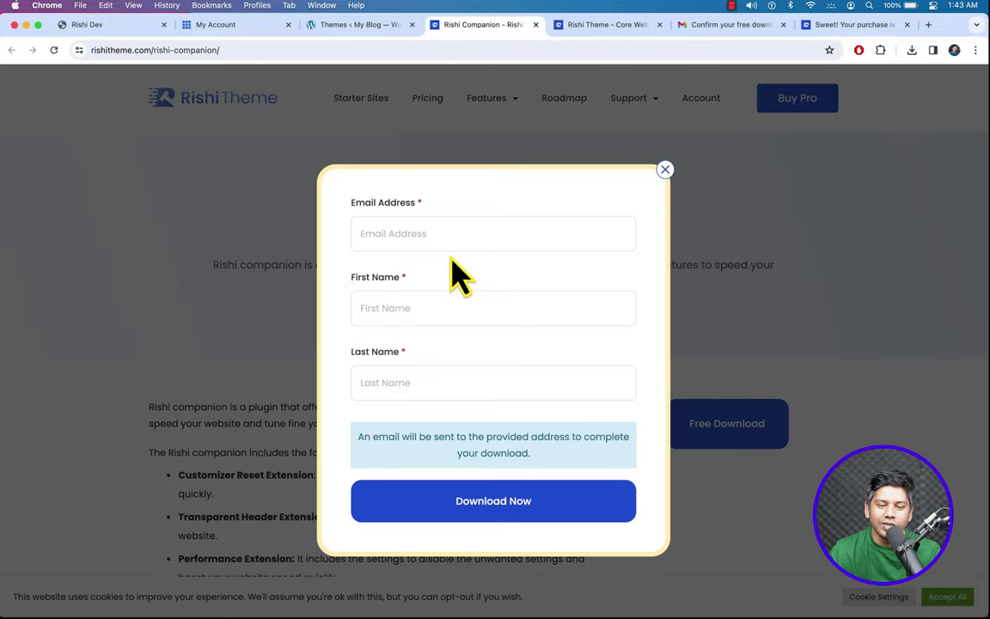
pyautogui.click(439, 234)
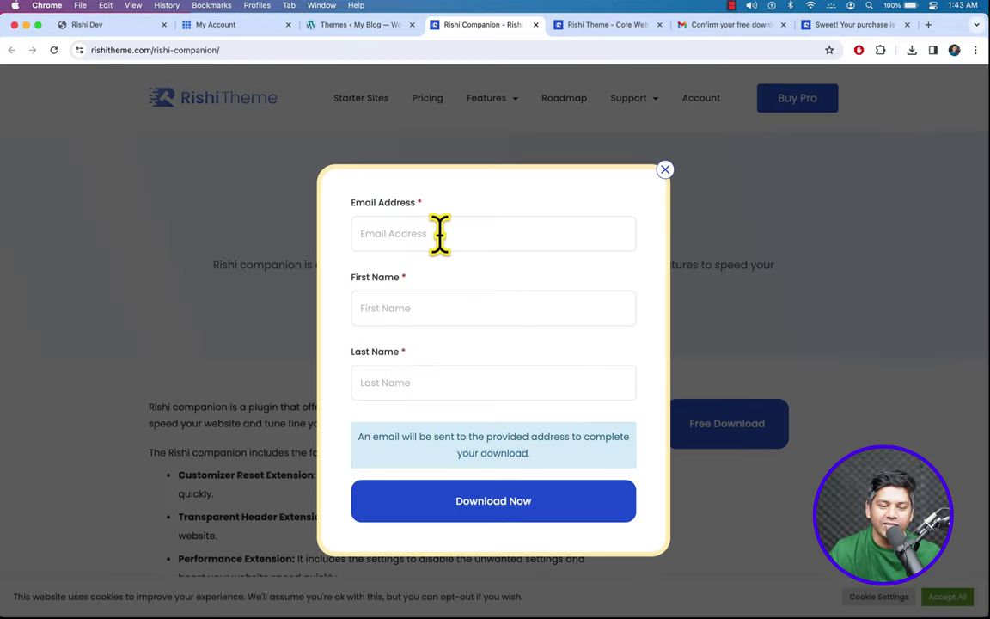
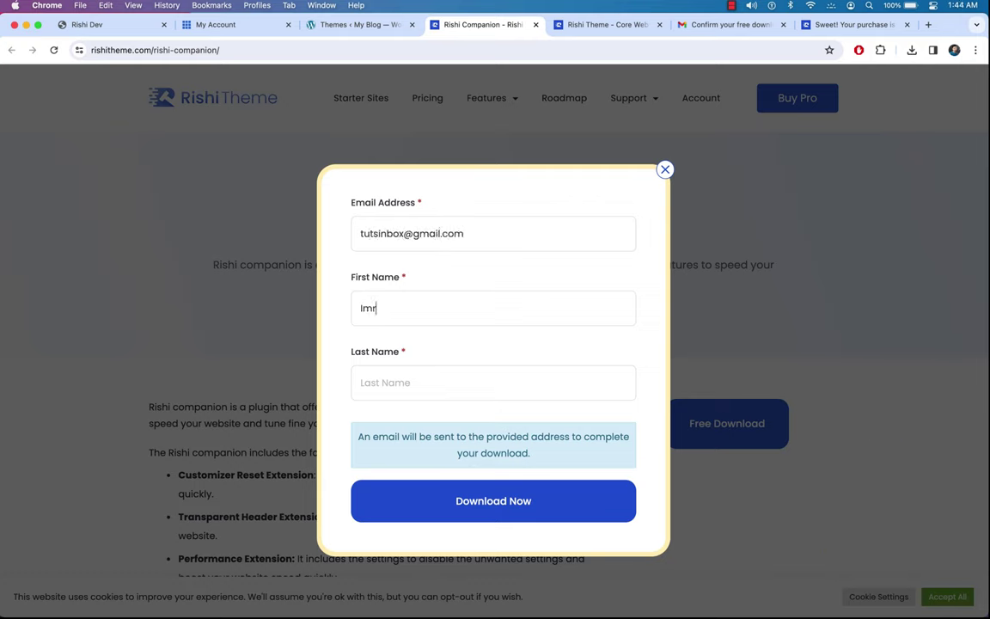
pyautogui.click(515, 505)
# Confirm via the email link that rishi-companion_2.0.2.zip (328 KB) downloaded, then return to Themes
pyautogui.click(729, 24)
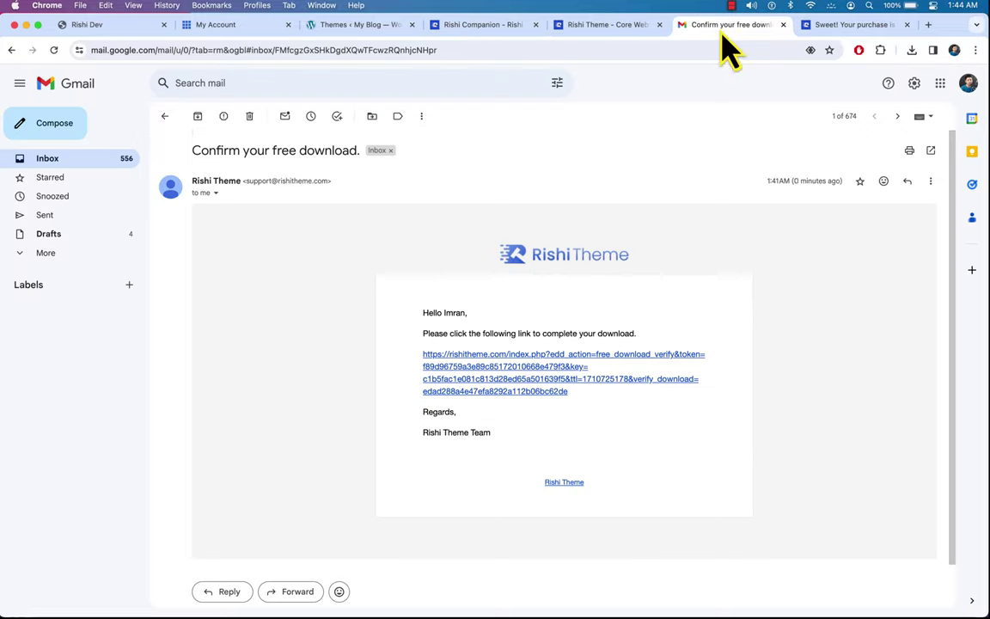
pyautogui.click(164, 116)
pyautogui.click(361, 173)
pyautogui.click(539, 426)
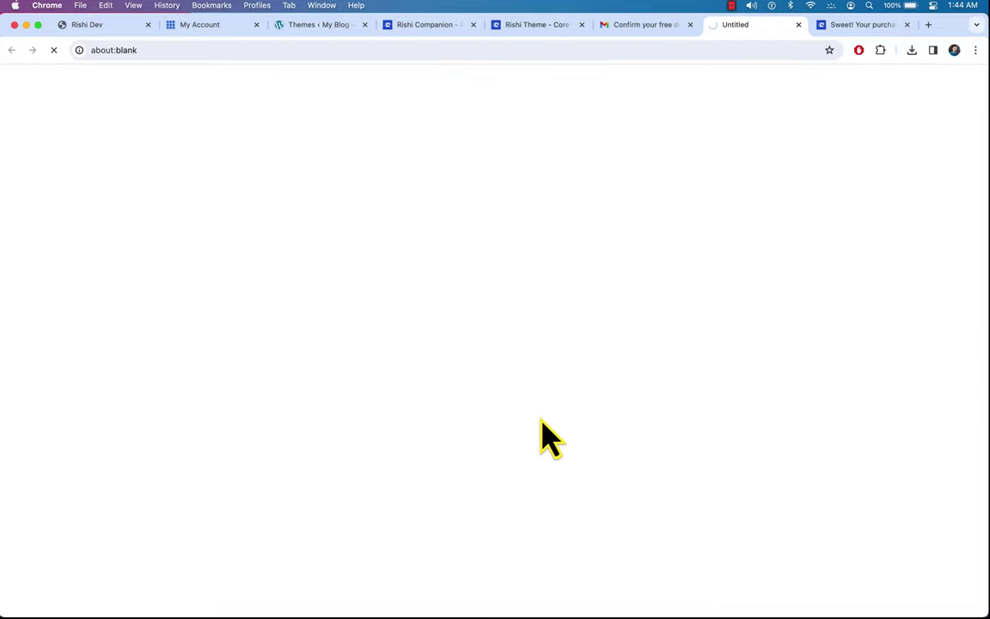
pyautogui.scroll(-5, 546, 438)
pyautogui.scroll(3, 546, 437)
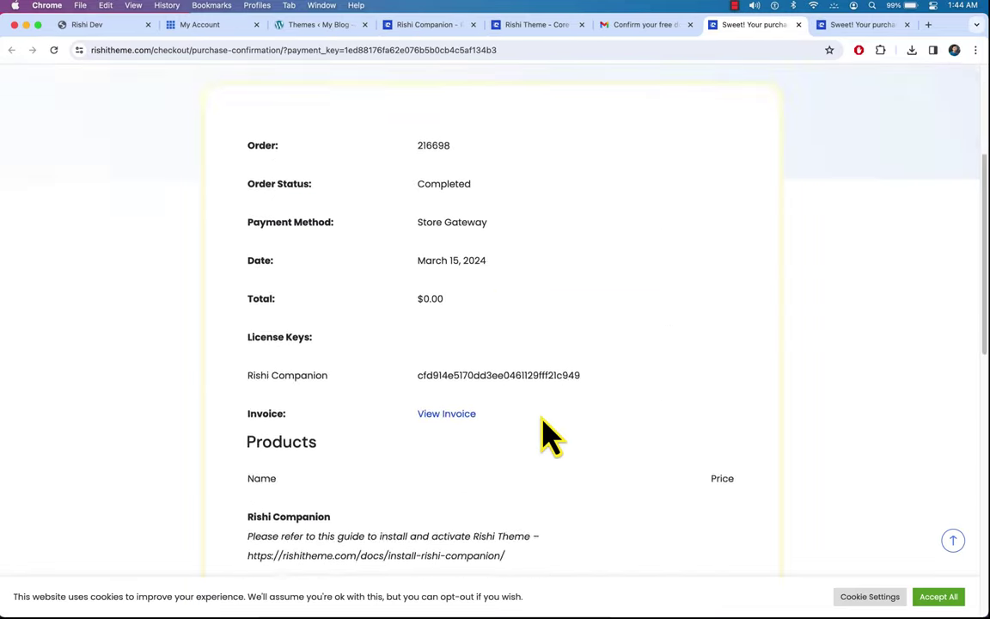
pyautogui.scroll(-5, 546, 437)
pyautogui.click(912, 50)
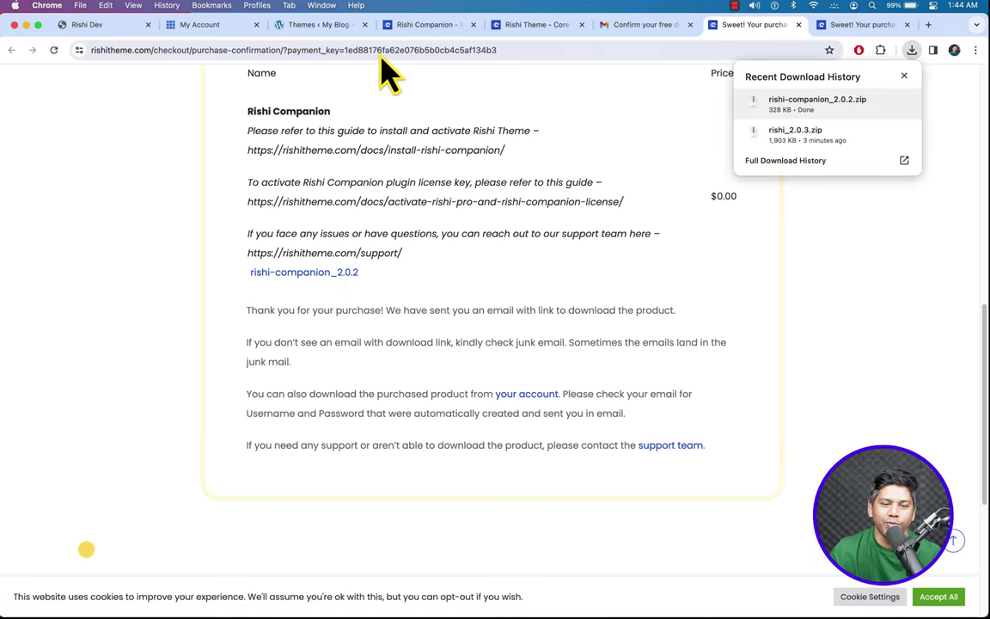
pyautogui.click(325, 28)
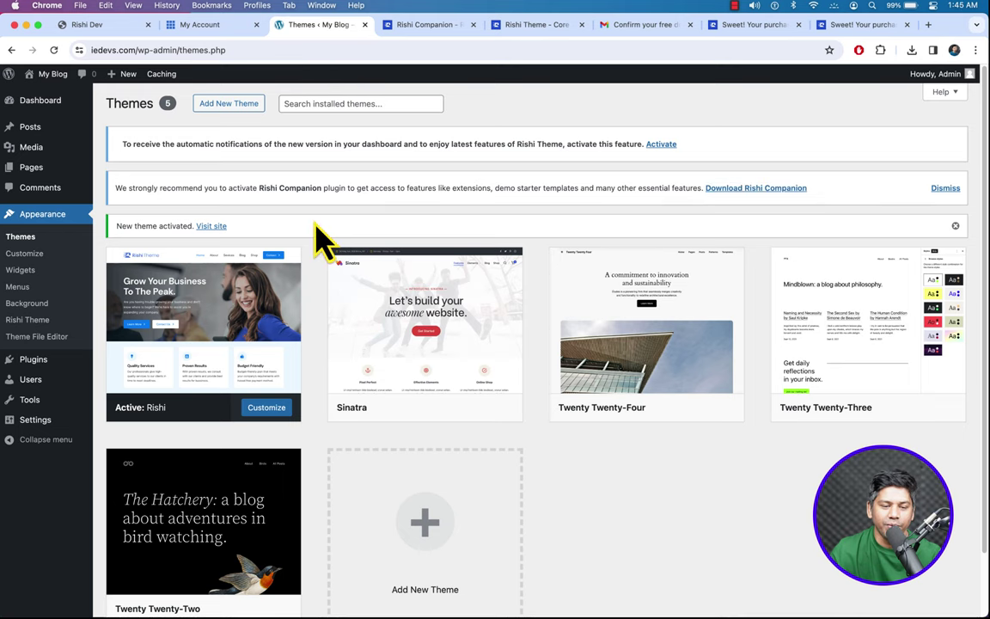
# Upload the rishi-companion_2.0.2.zip plugin file
pyautogui.moveTo(35, 365)
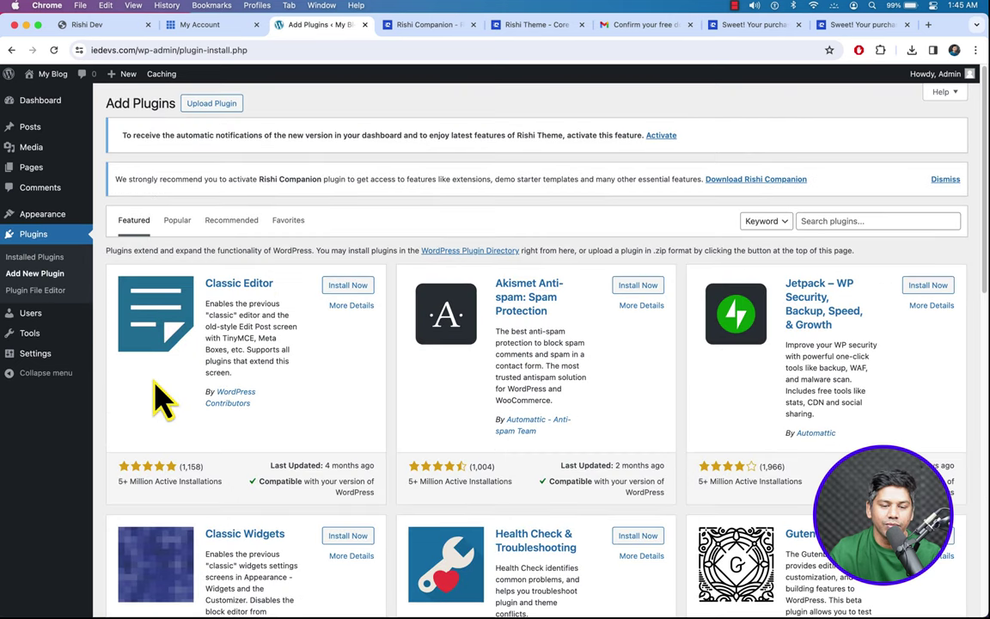
pyautogui.click(211, 104)
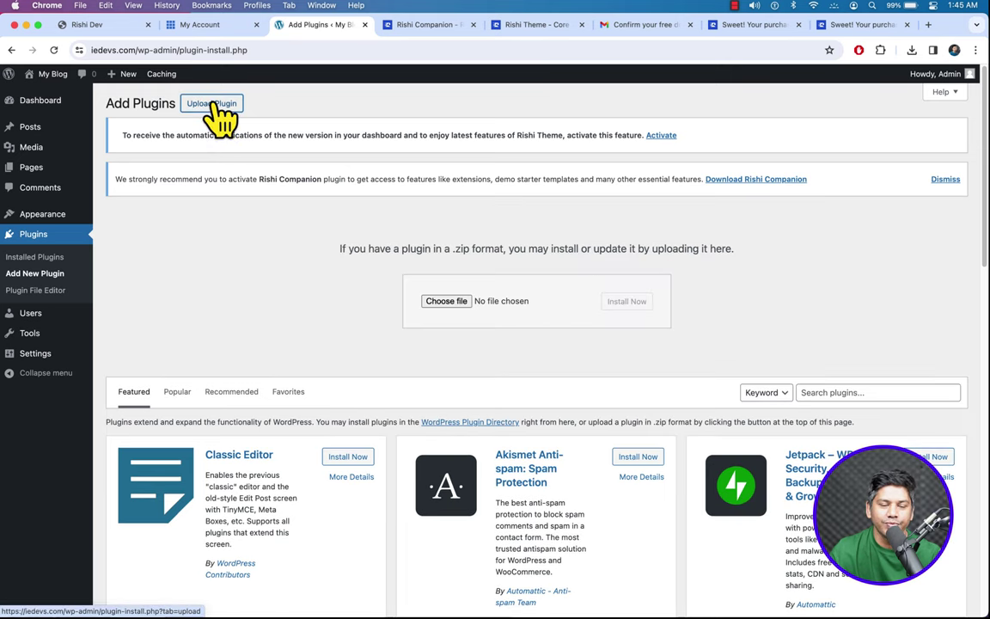
pyautogui.click(446, 302)
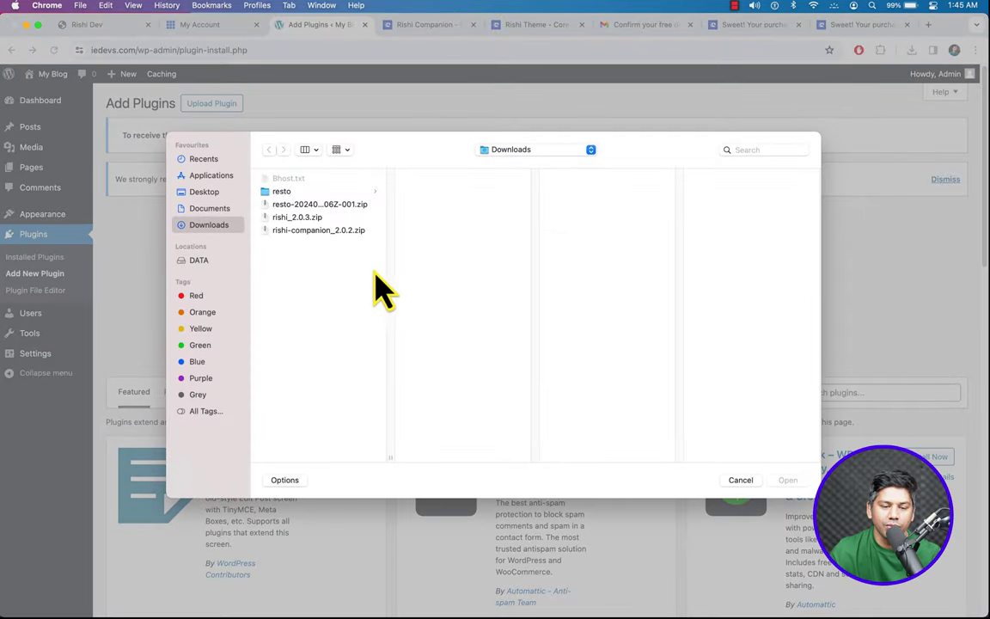
pyautogui.click(321, 231)
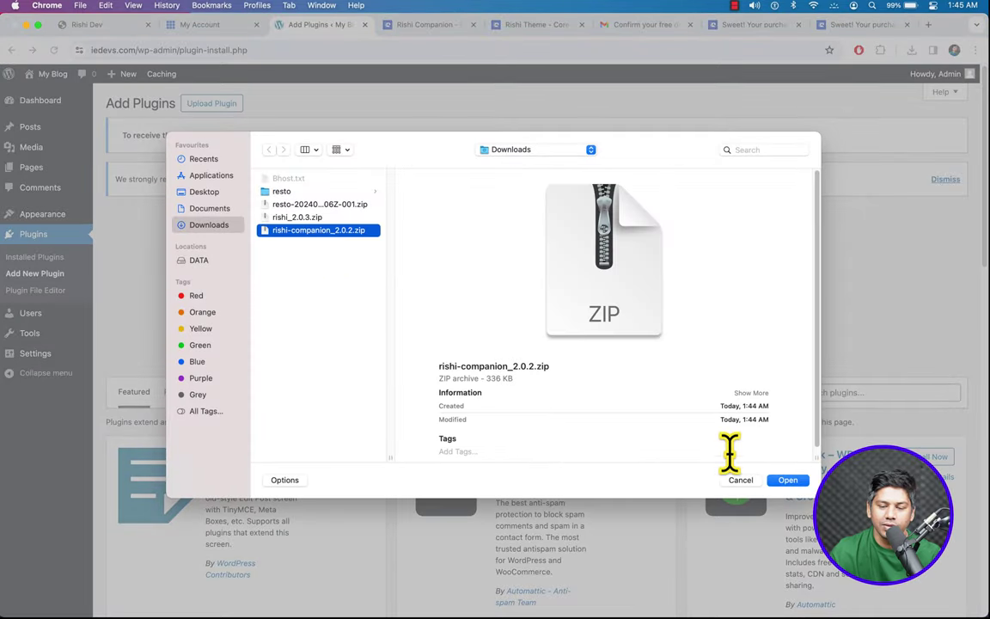
pyautogui.click(788, 479)
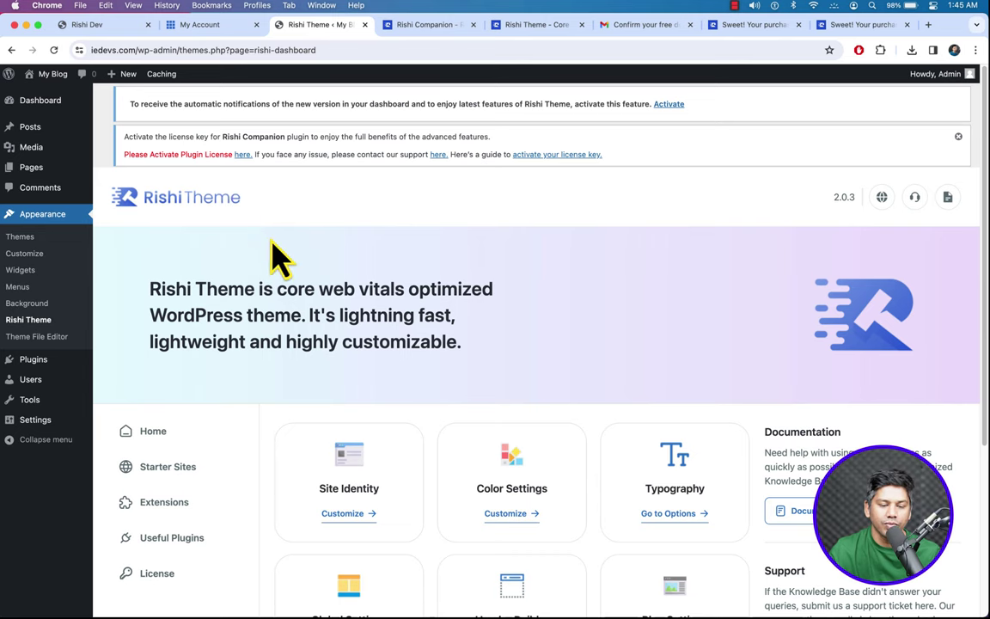
# Open the License section of the Rishi Theme dashboard
pyautogui.scroll(-1, 288, 279)
pyautogui.scroll(-2, 288, 279)
pyautogui.click(159, 485)
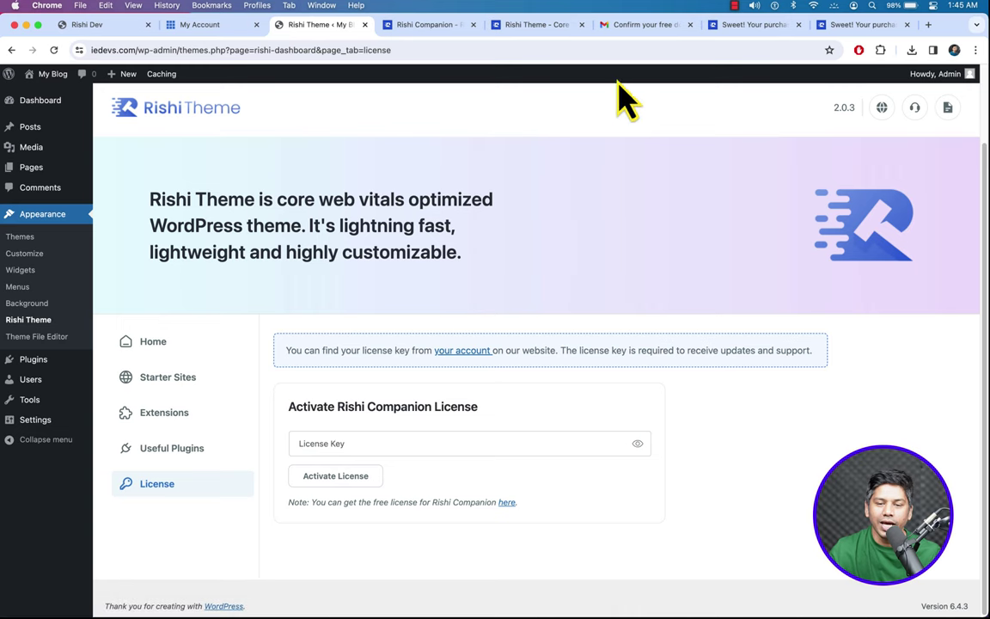
# Copy the Rishi Companion license key from the purchase confirmation page
pyautogui.click(756, 29)
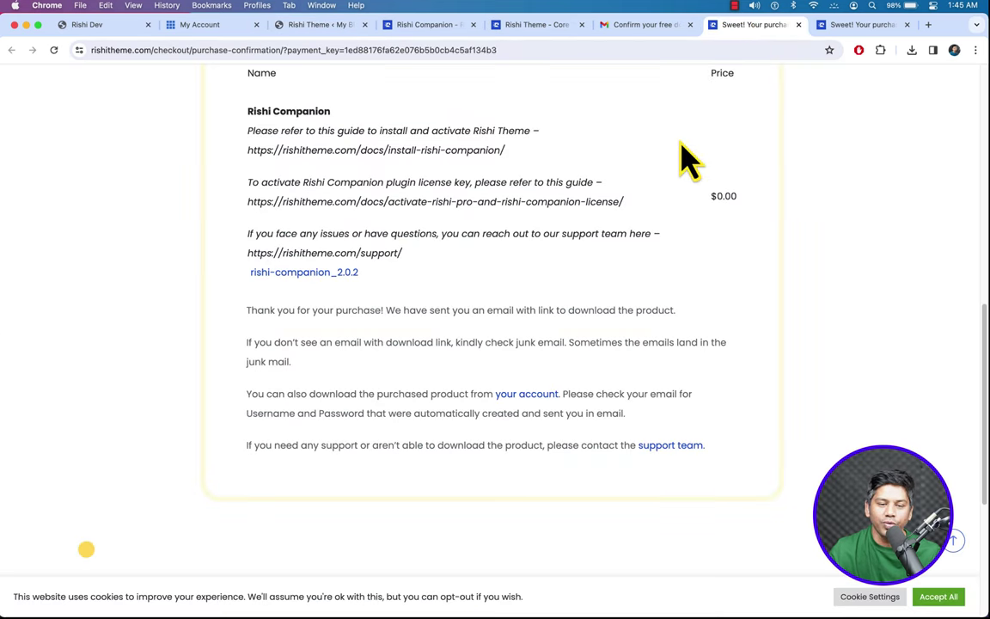
pyautogui.scroll(-2, 663, 181)
pyautogui.scroll(5, 659, 194)
pyautogui.scroll(4, 667, 206)
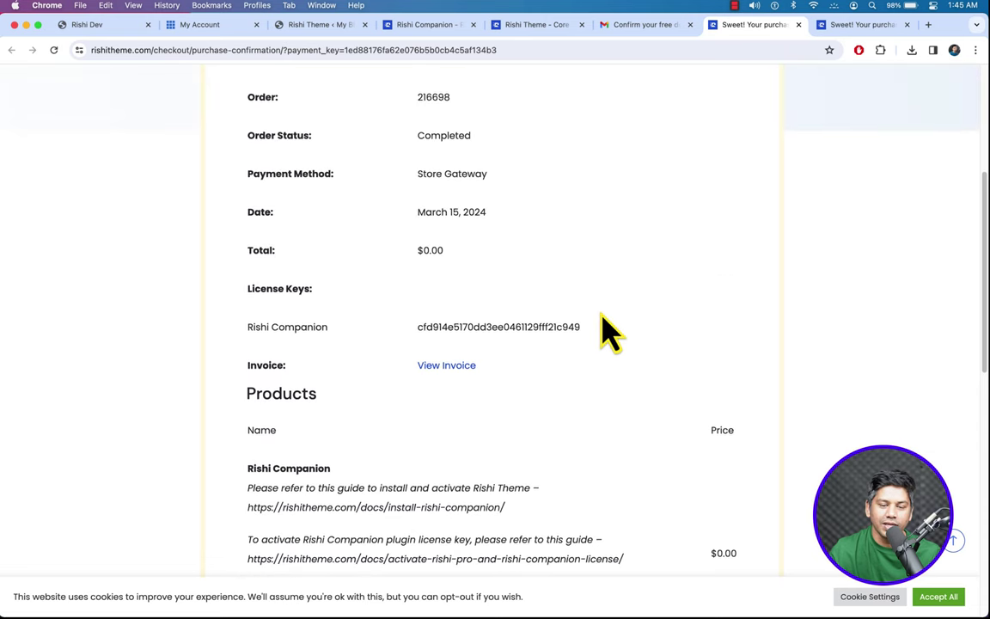
pyautogui.moveTo(577, 328); pyautogui.dragTo(415, 326)
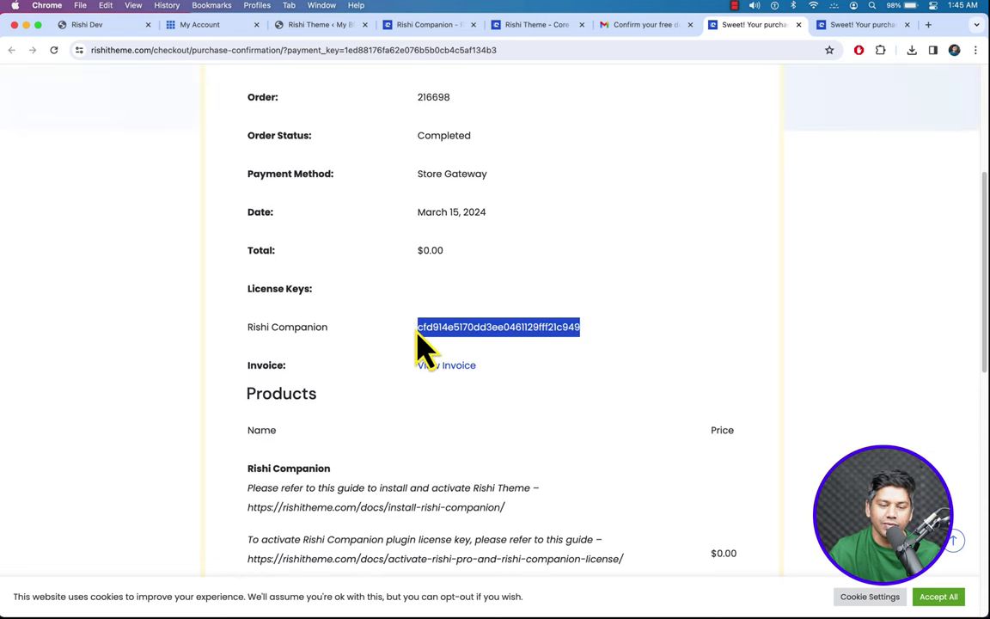
pyautogui.rightClick(439, 325)
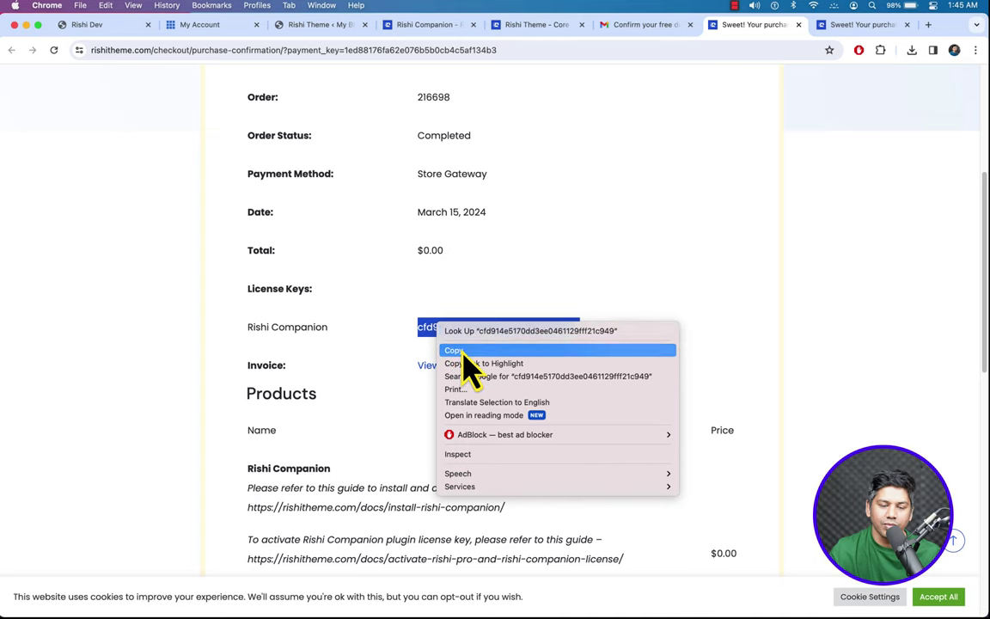
pyautogui.click(462, 351)
# Paste the license key into the License Key field, activate it, and reload to confirm
pyautogui.scroll(5, 520, 312)
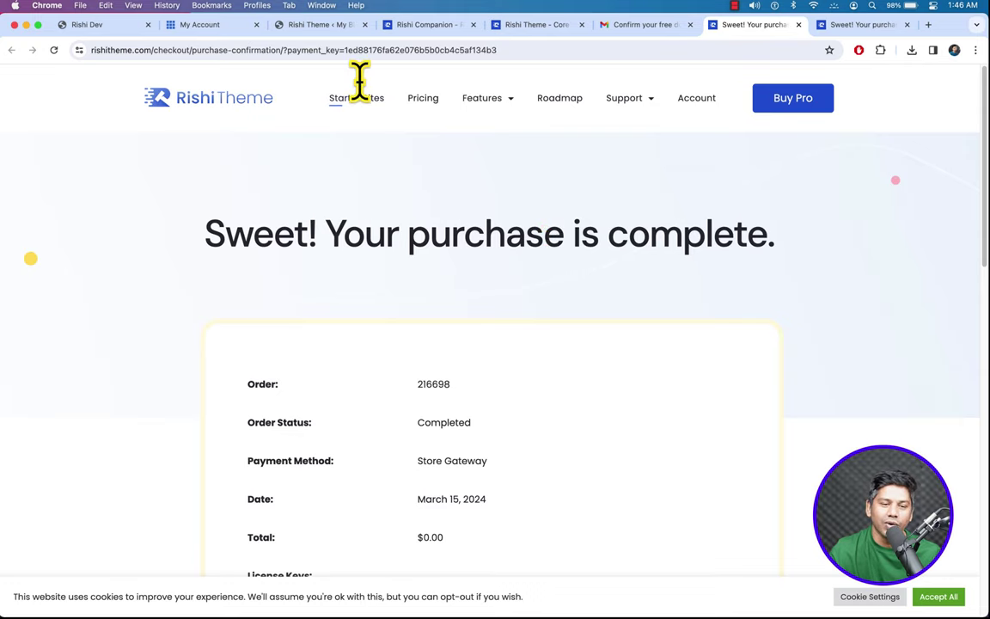
pyautogui.click(324, 28)
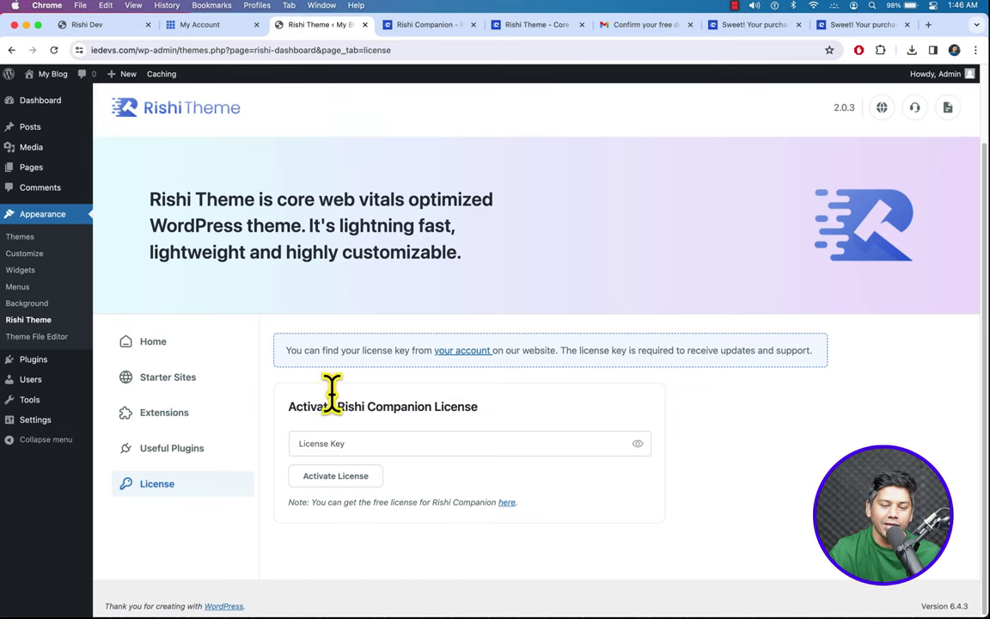
pyautogui.click(331, 442)
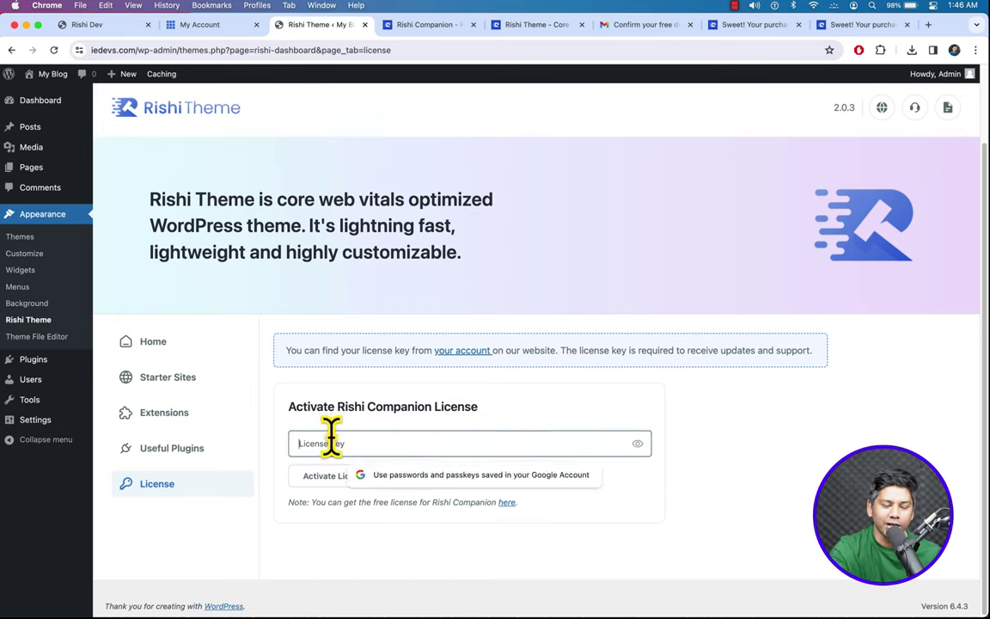
pyautogui.press('super+v')
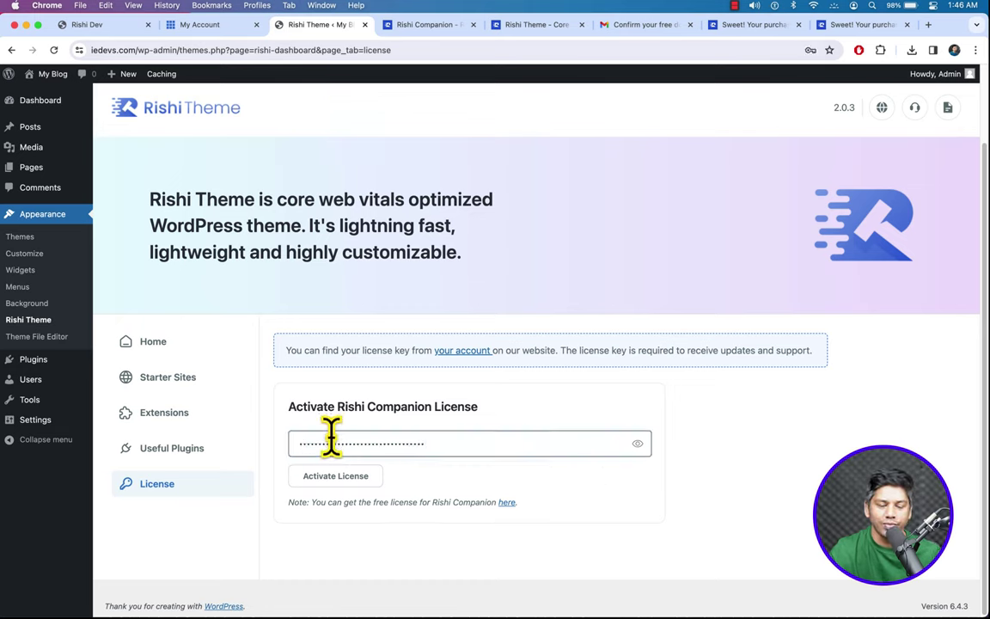
pyautogui.click(331, 477)
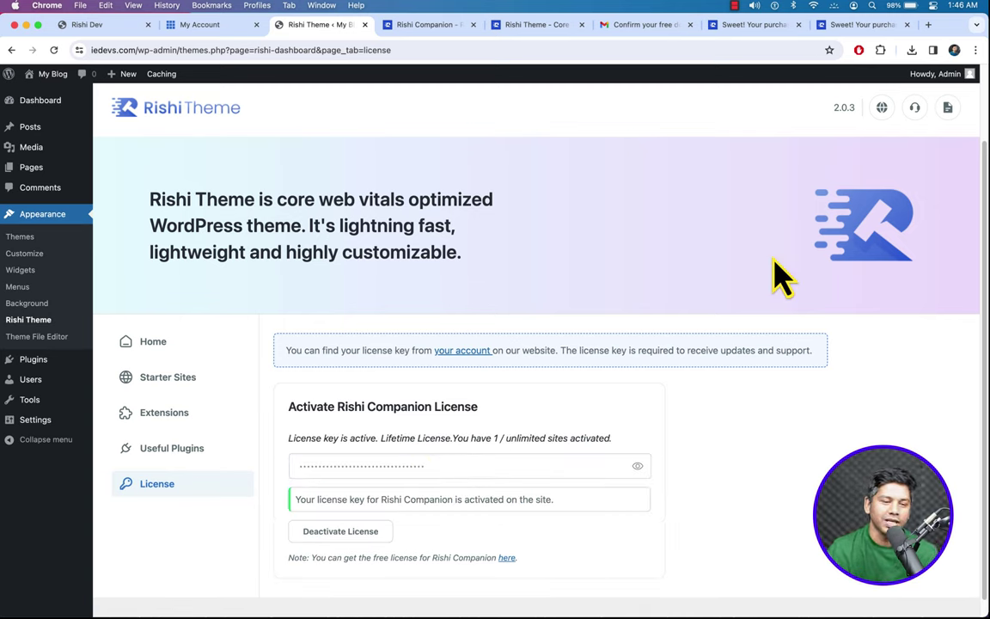
pyautogui.click(53, 50)
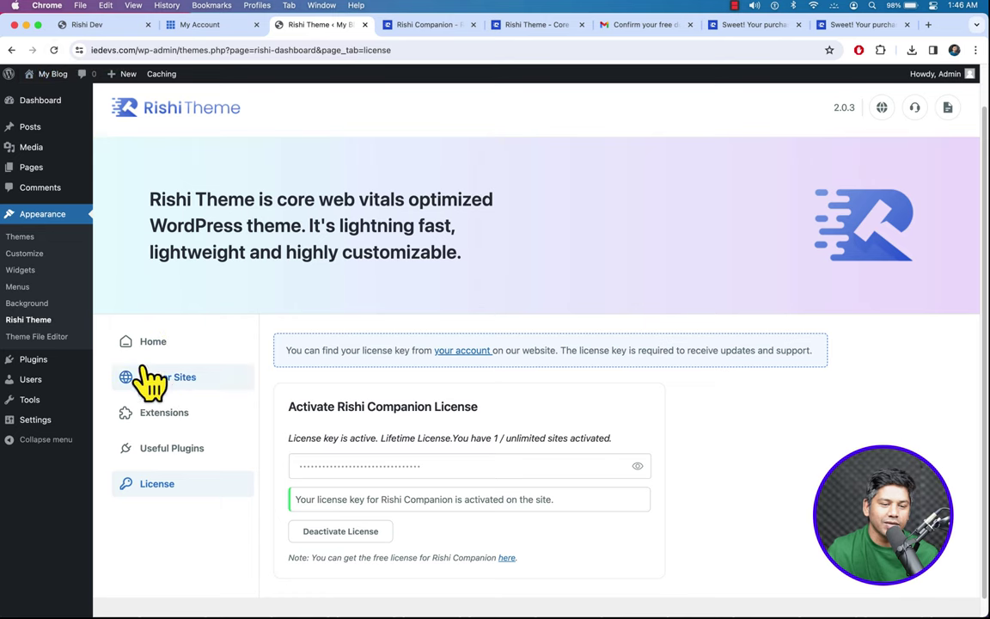
# Go to the admin Dashboard and open the site's front end in a new tab
pyautogui.click(55, 103)
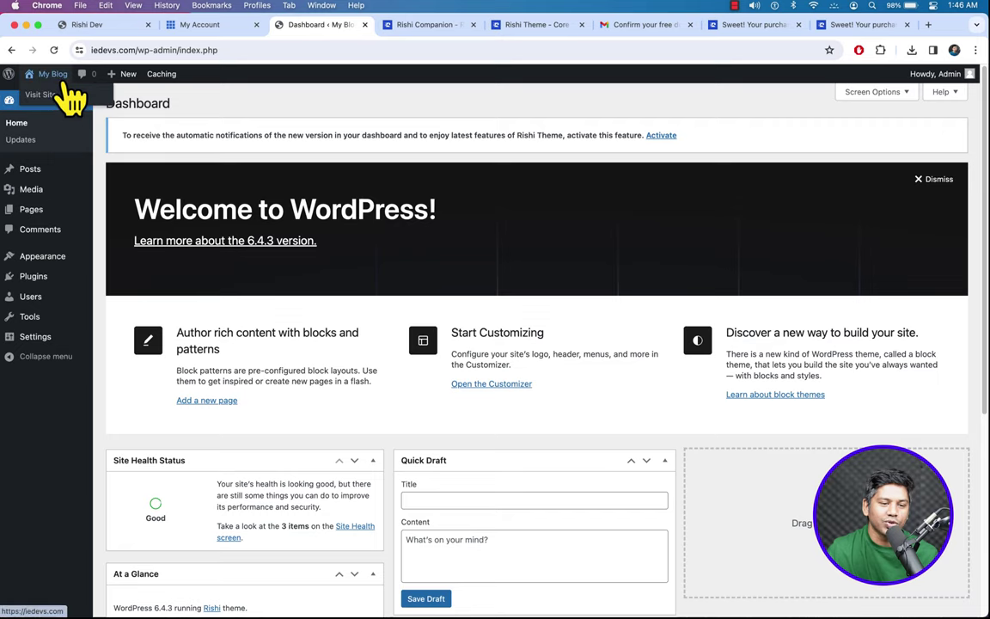
pyautogui.rightClick(56, 93)
pyautogui.click(343, 69)
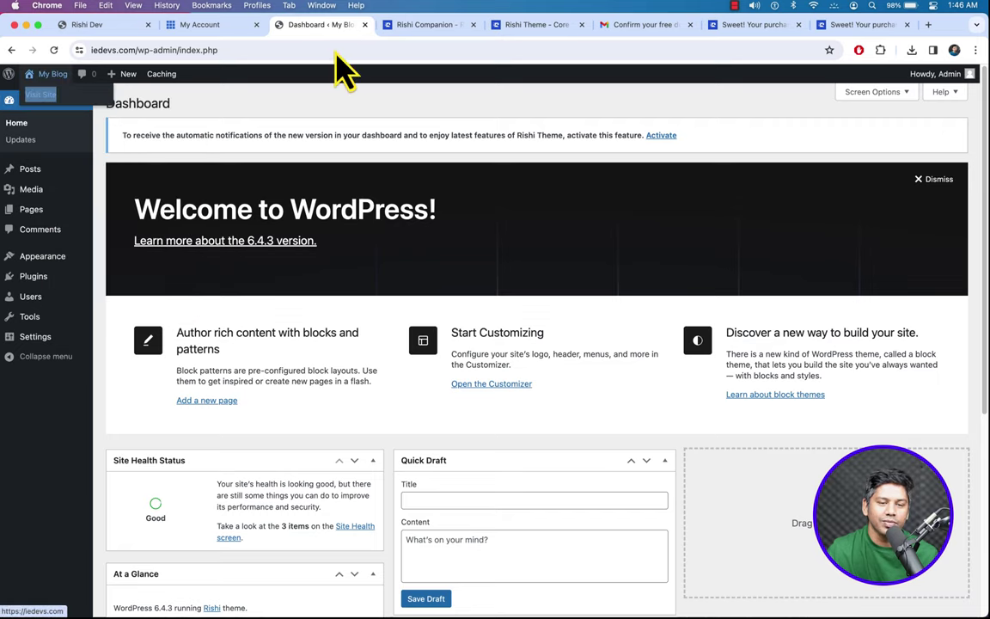
pyautogui.click(398, 26)
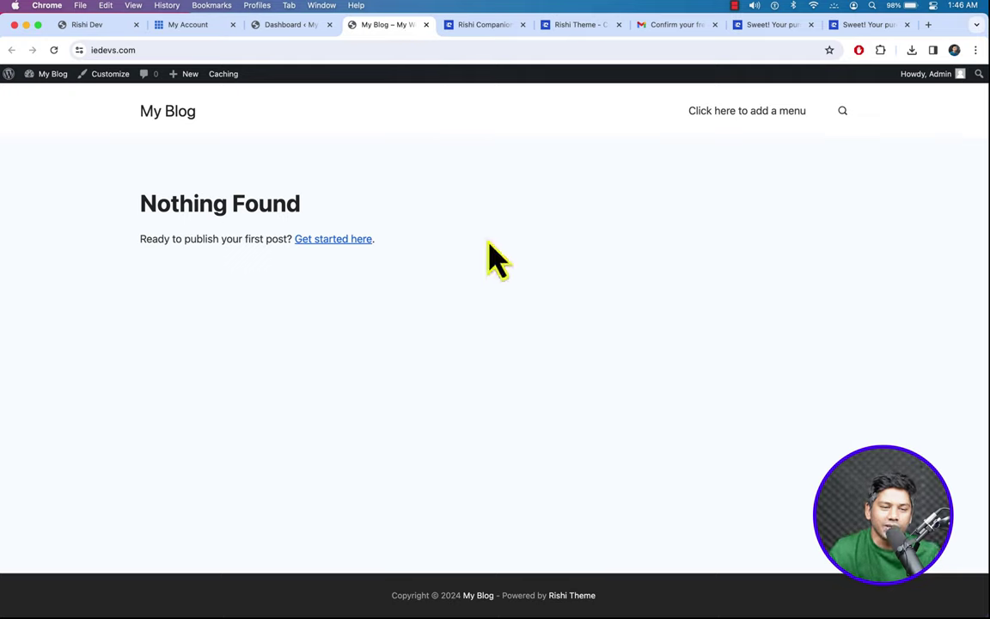
# Browse the Resto restaurant demo site at rs.wplumen.com for comparison
pyautogui.click(84, 25)
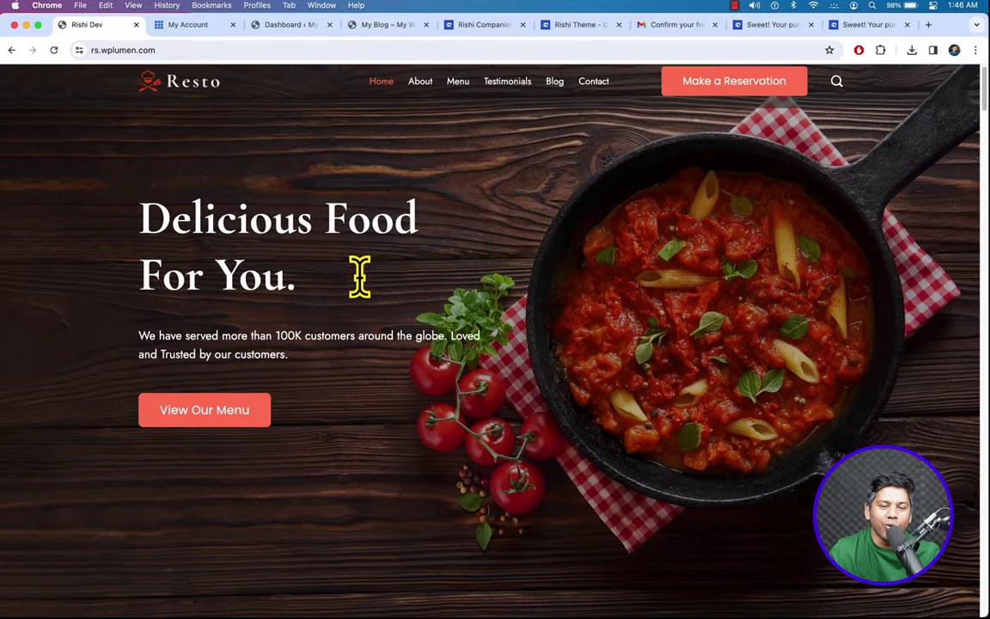
pyautogui.scroll(-15, 360, 275)
pyautogui.scroll(-20, 365, 297)
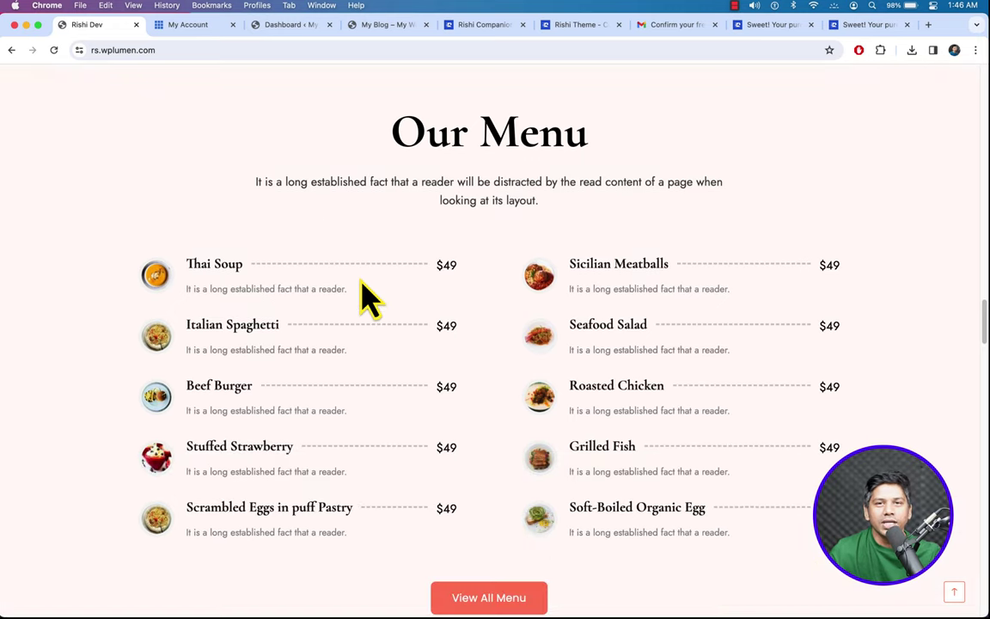
pyautogui.scroll(-20, 365, 298)
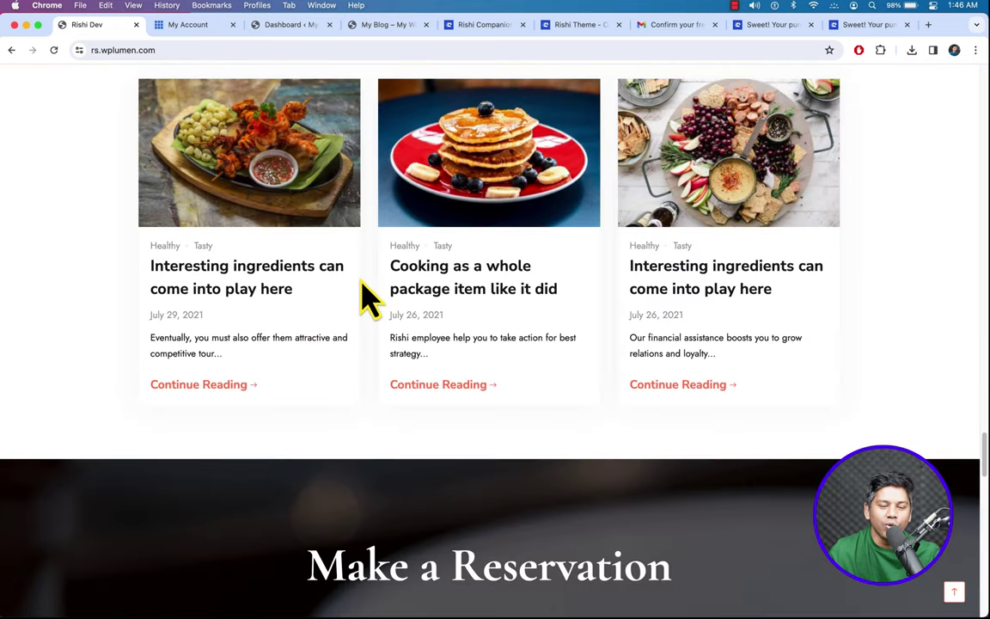
pyautogui.scroll(-6, 359, 275)
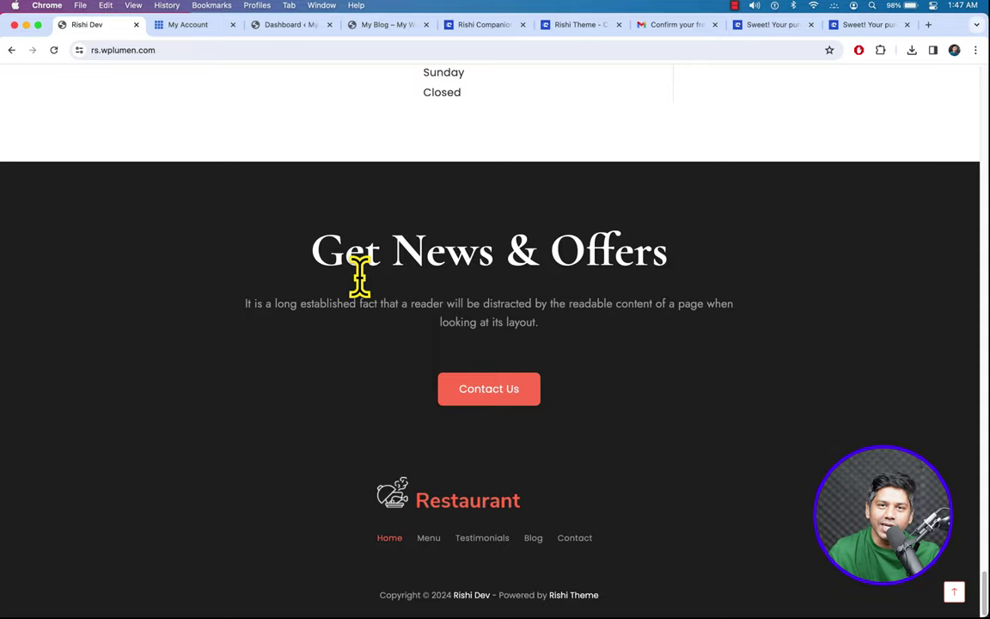
pyautogui.scroll(20, 359, 275)
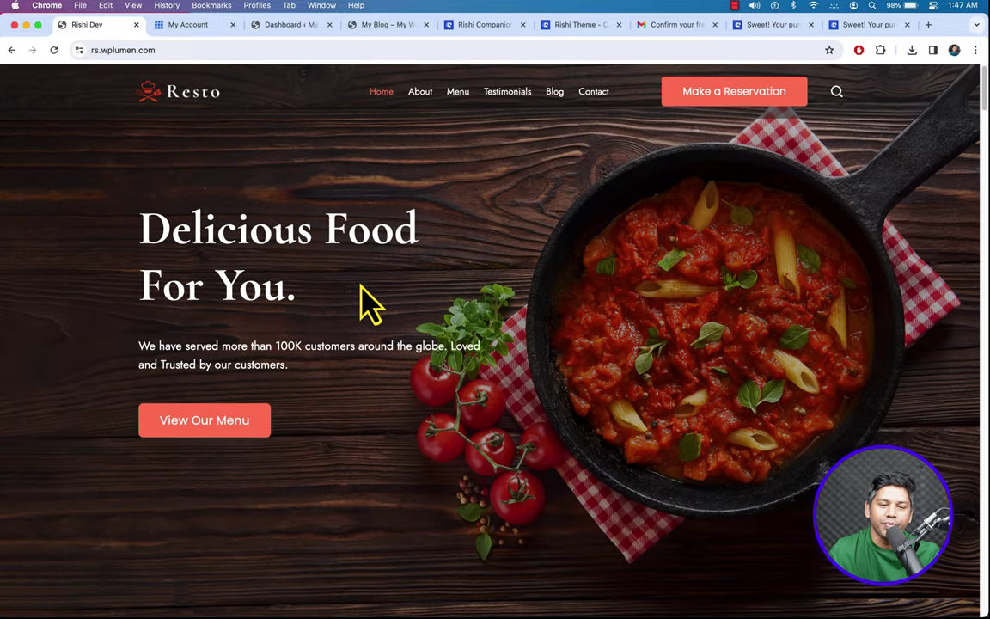
# Check the site's empty front page, then return to the admin dashboard
pyautogui.click(290, 25)
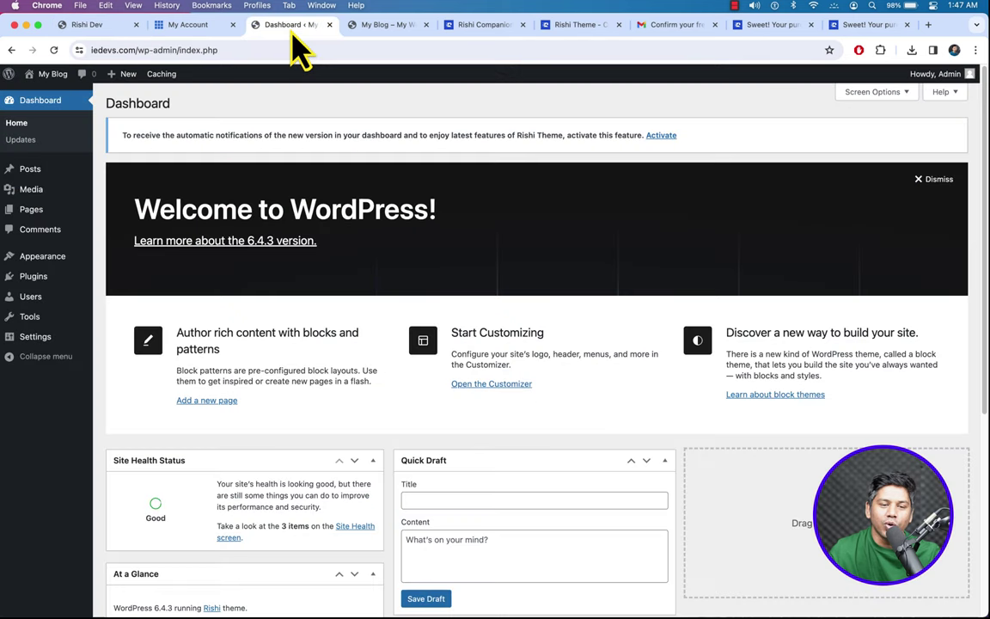
pyautogui.click(375, 26)
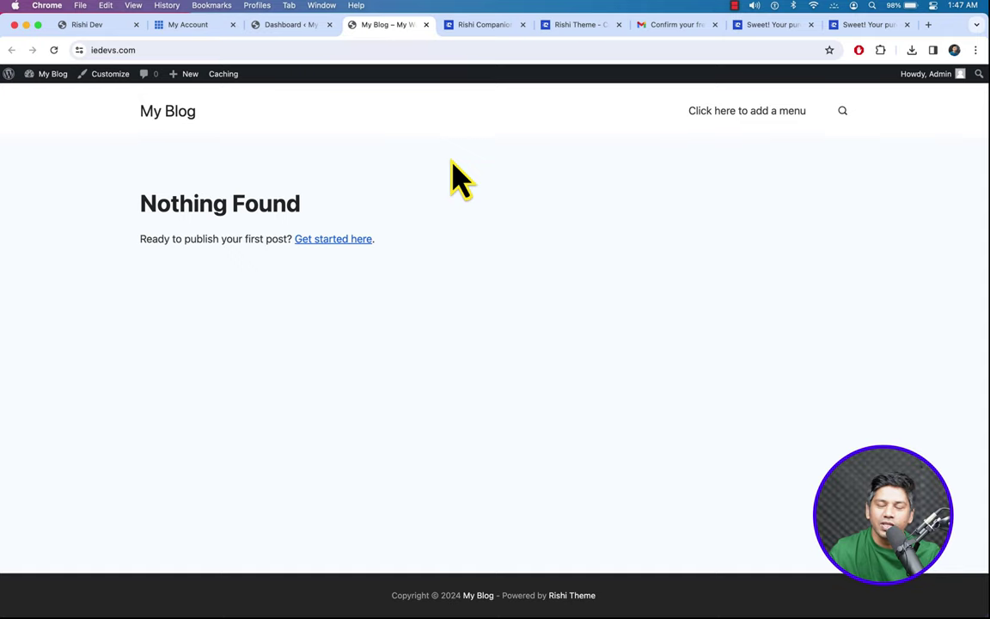
pyautogui.click(284, 26)
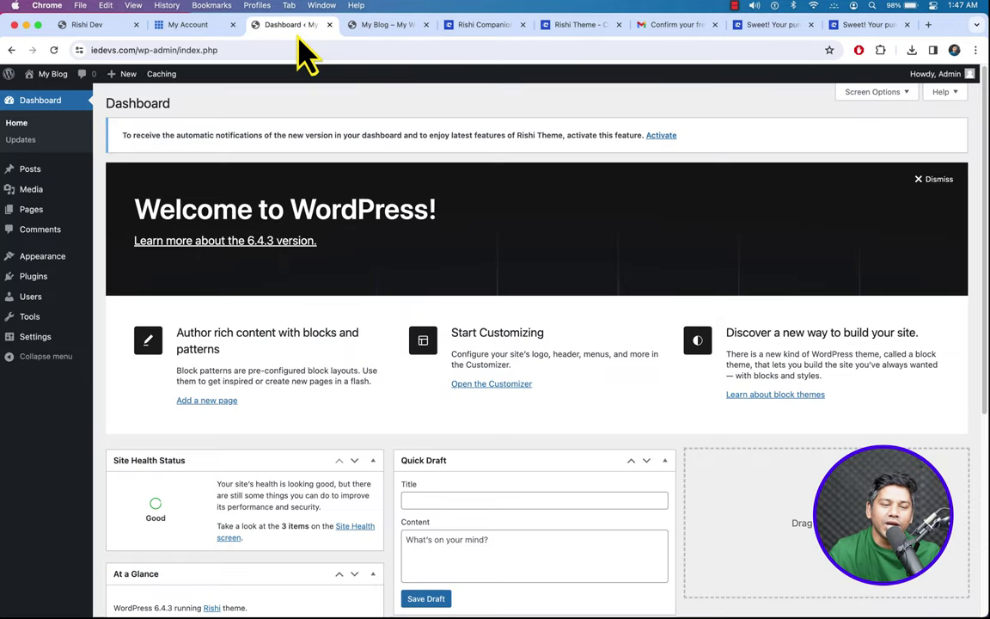
# Open the Starter Sites section of the Rishi Theme dashboard
pyautogui.moveTo(59, 260)
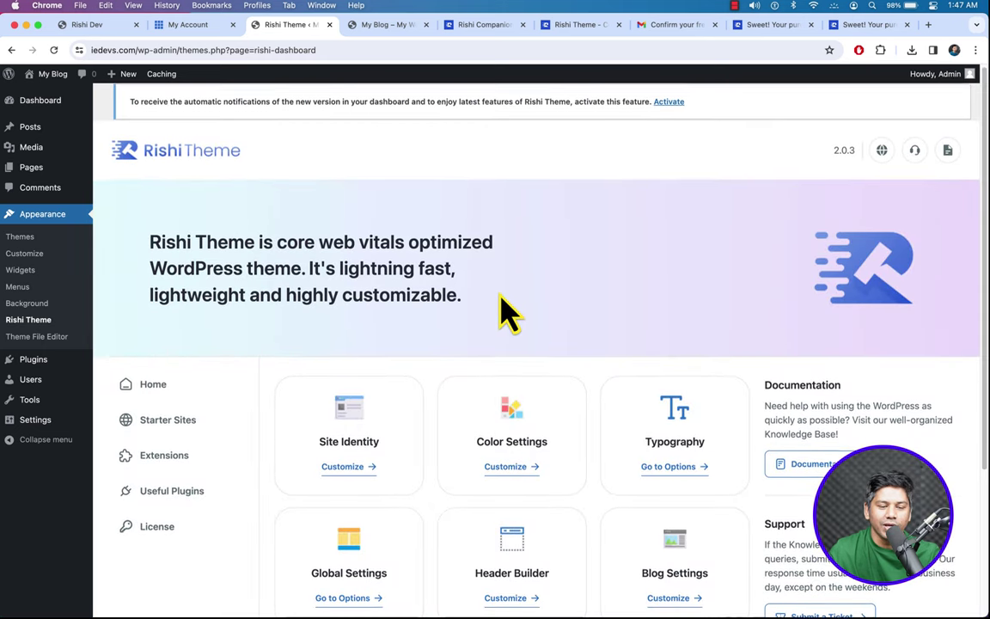
pyautogui.scroll(-2, 507, 314)
pyautogui.scroll(2, 507, 313)
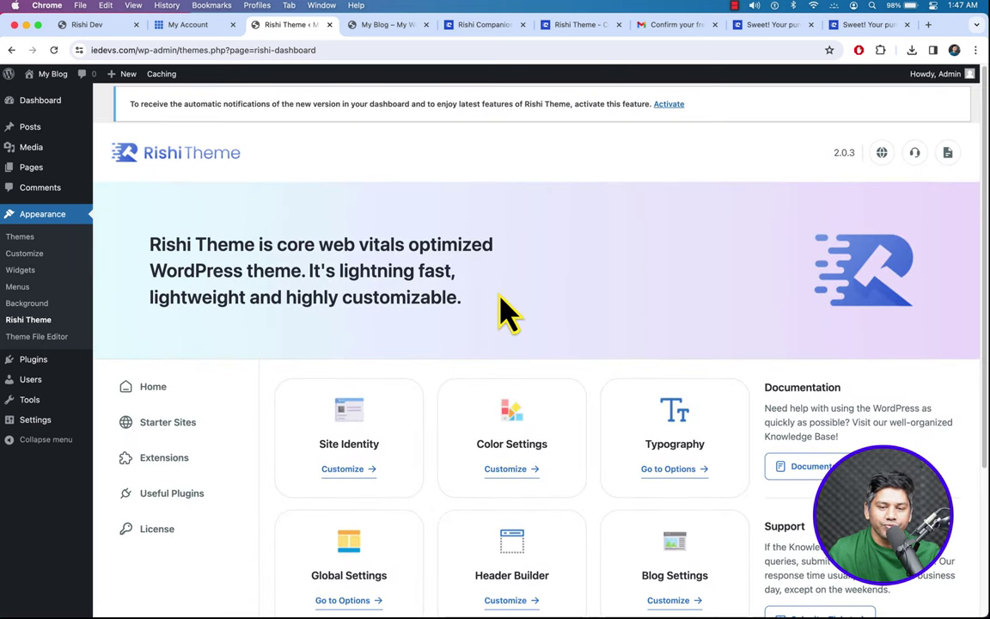
pyautogui.scroll(-5, 507, 314)
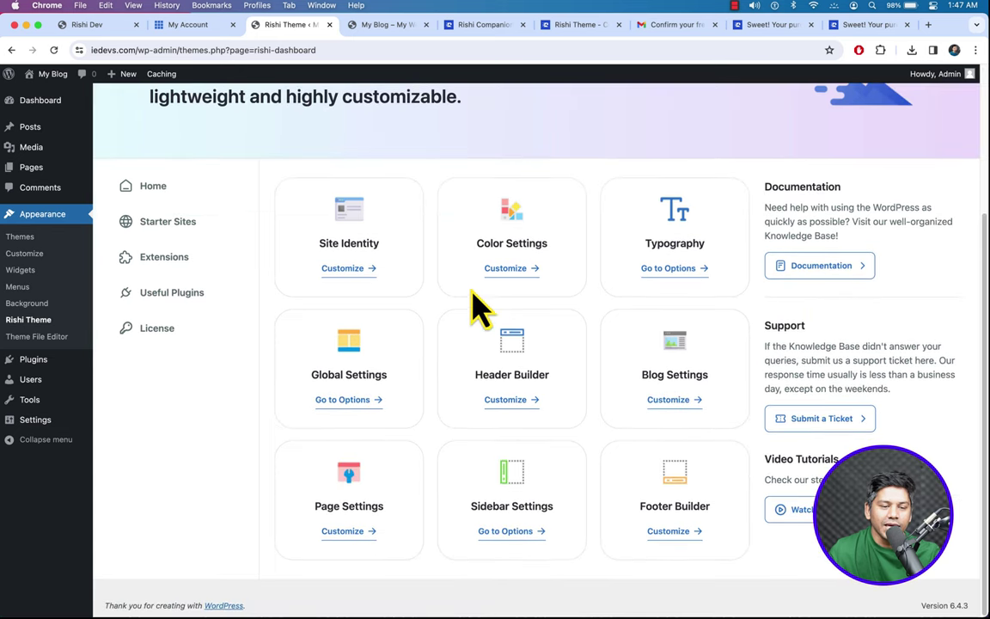
pyautogui.click(189, 241)
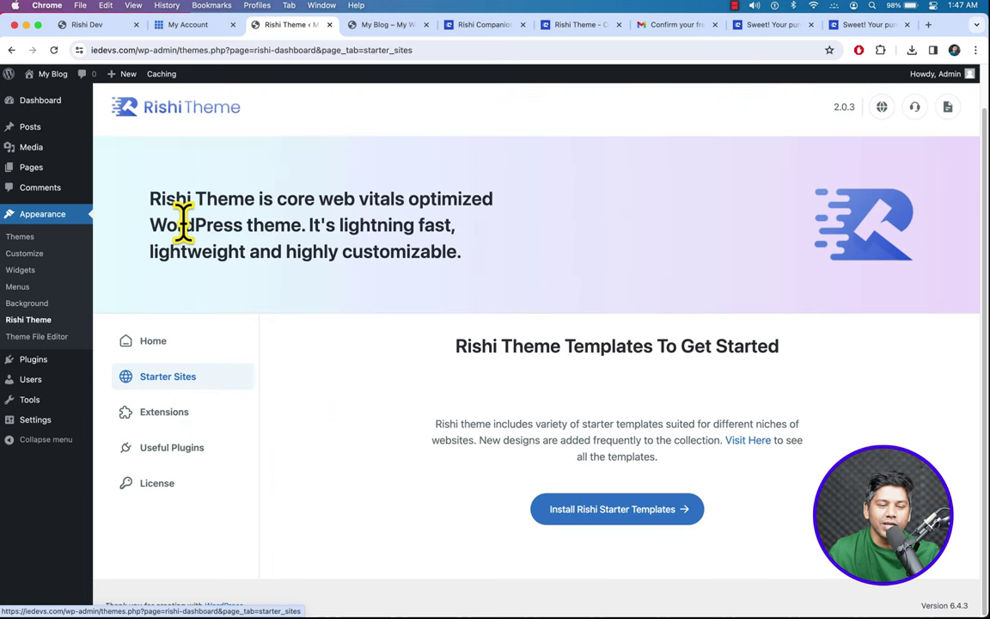
pyautogui.scroll(-4, 191, 240)
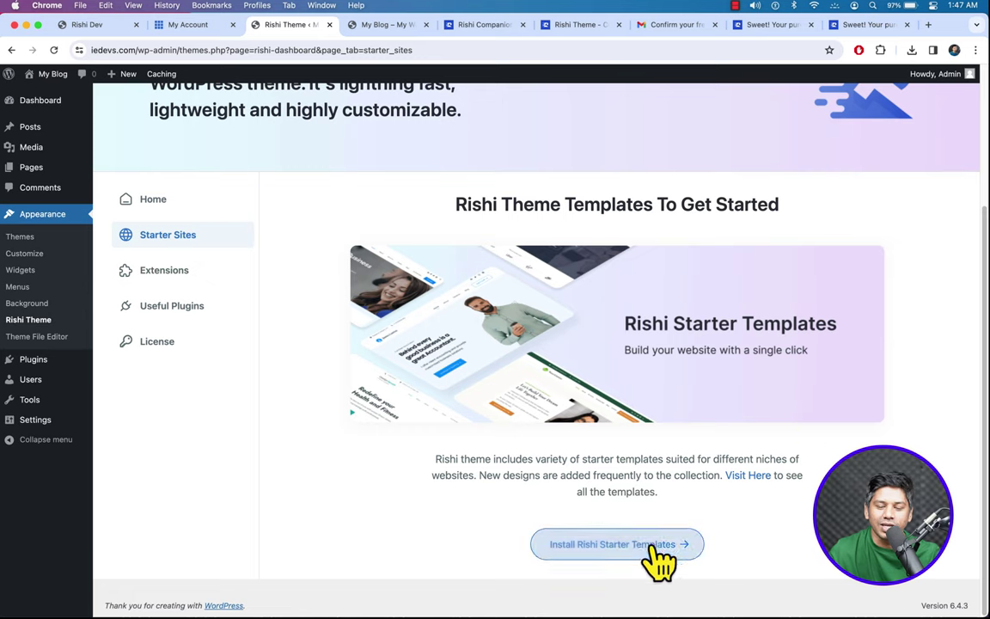
# Install the Rishi starter templates and activate Rishi Theme update notifications from the notice
pyautogui.click(615, 547)
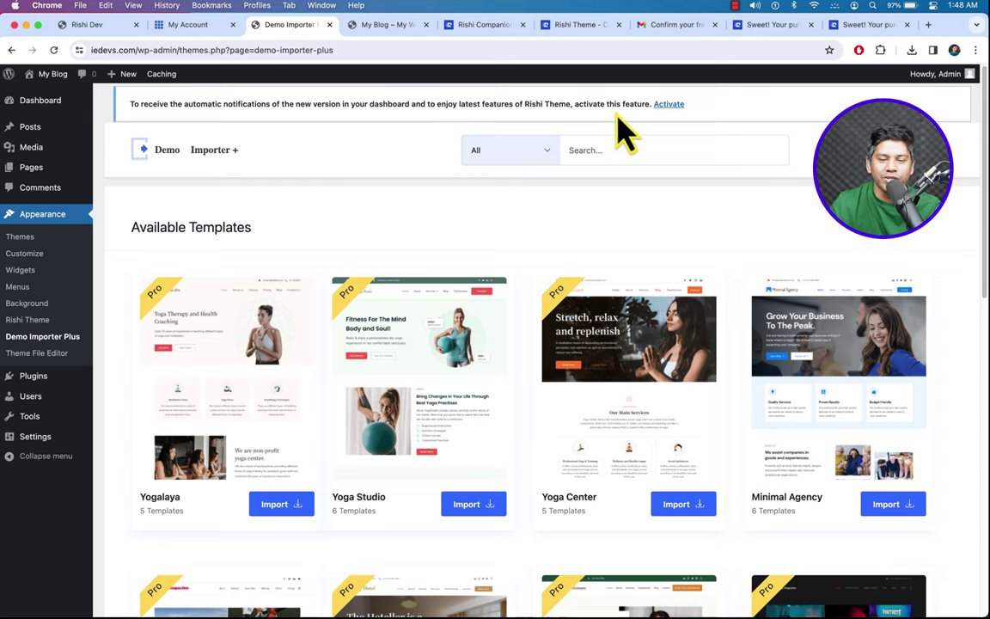
pyautogui.rightClick(674, 105)
pyautogui.click(701, 112)
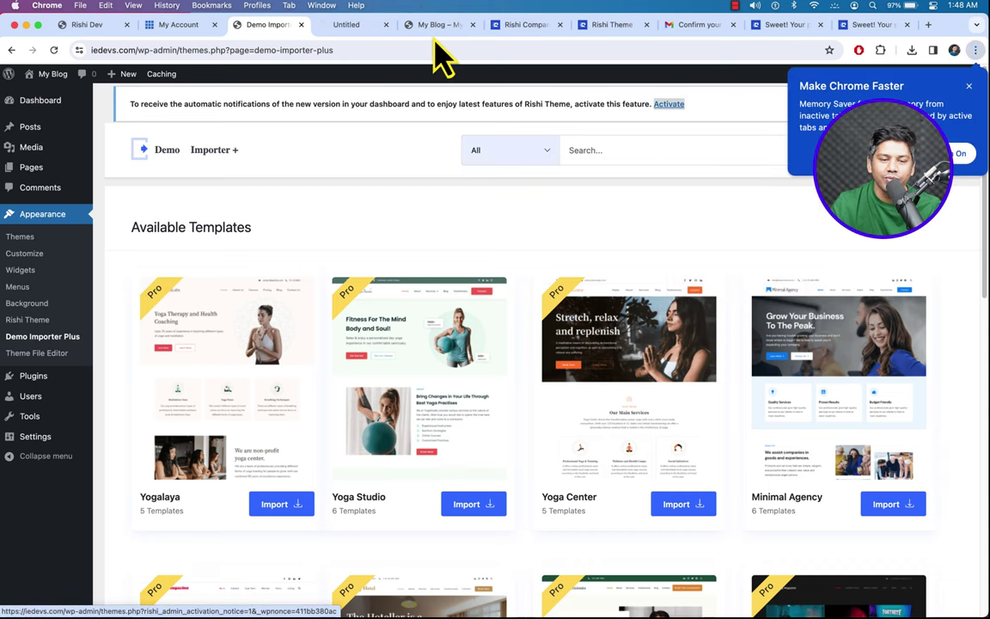
pyautogui.hotkey('ctrl', 'Tab')
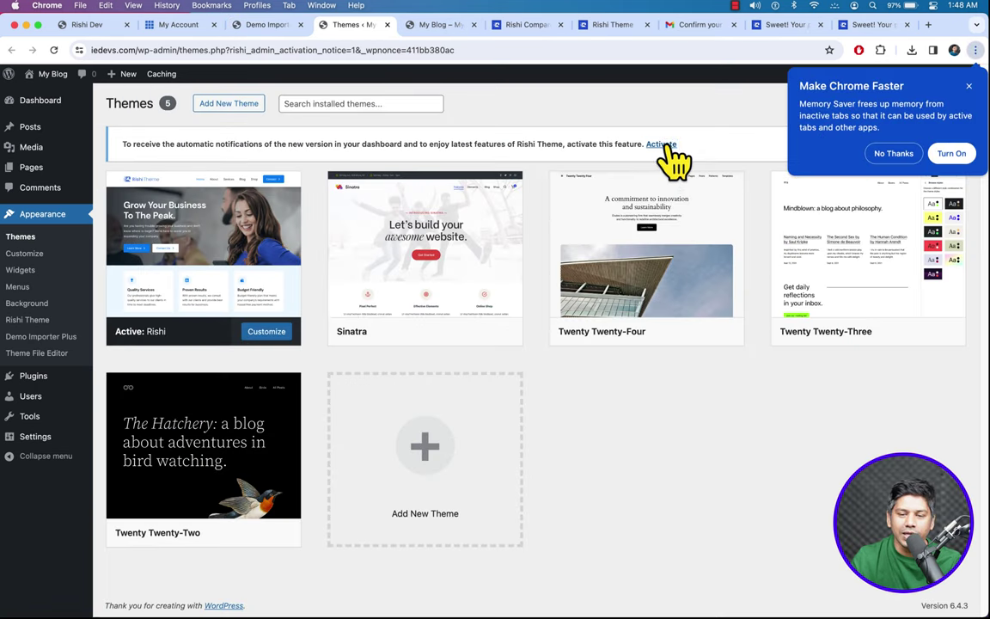
pyautogui.click(664, 146)
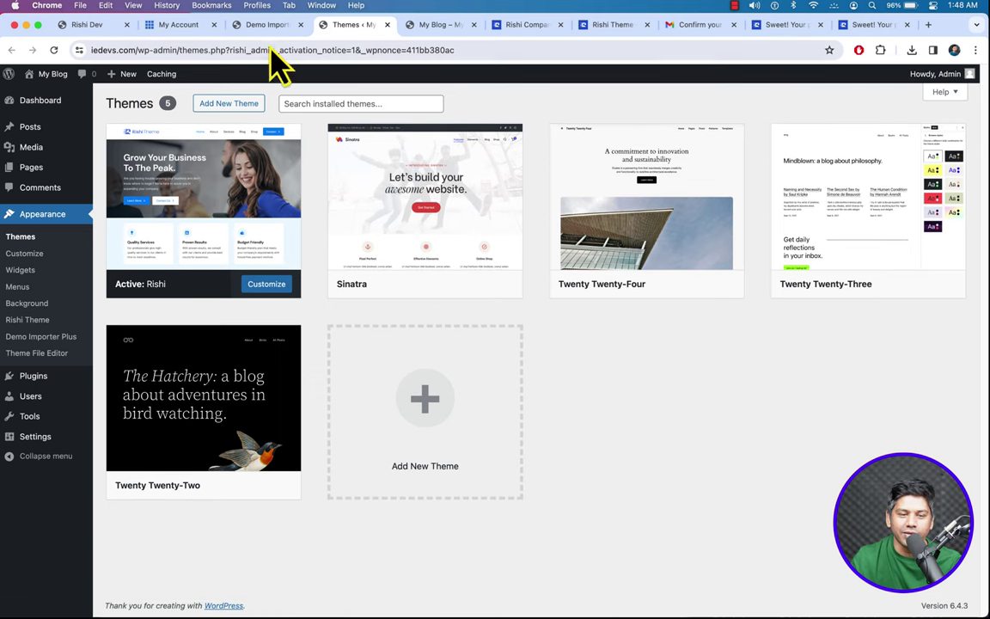
pyautogui.click(262, 25)
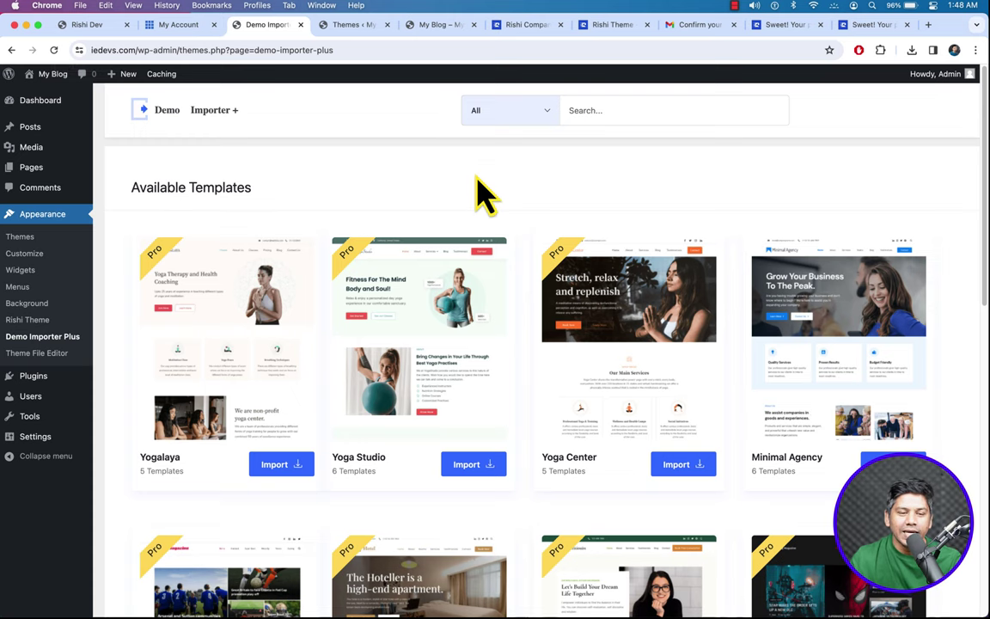
# Scroll the Available Templates grid down to the Restaurant starter site and select it
pyautogui.scroll(-1, 669, 430)
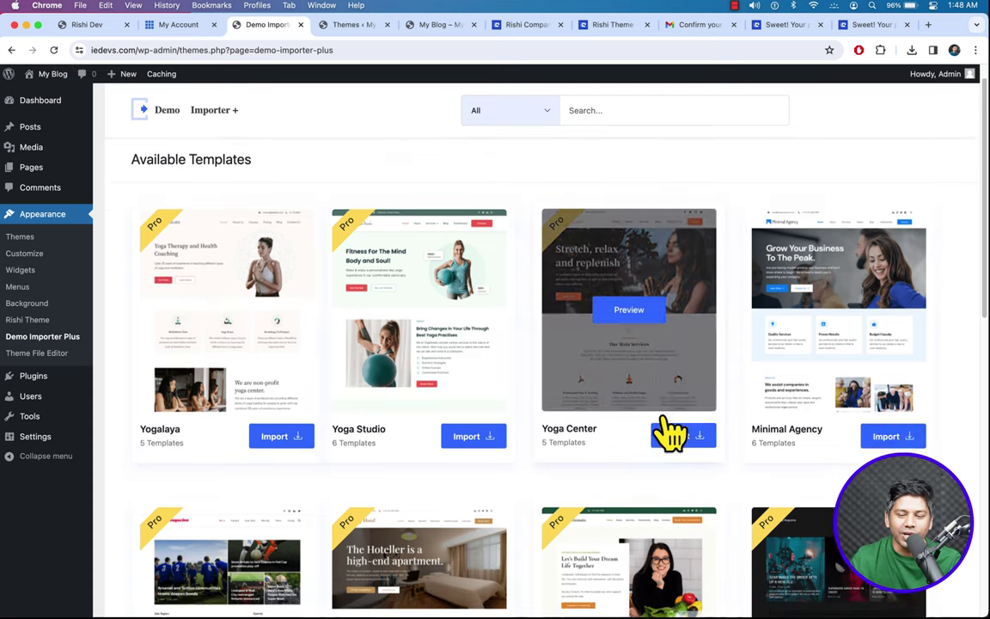
pyautogui.scroll(-5, 669, 434)
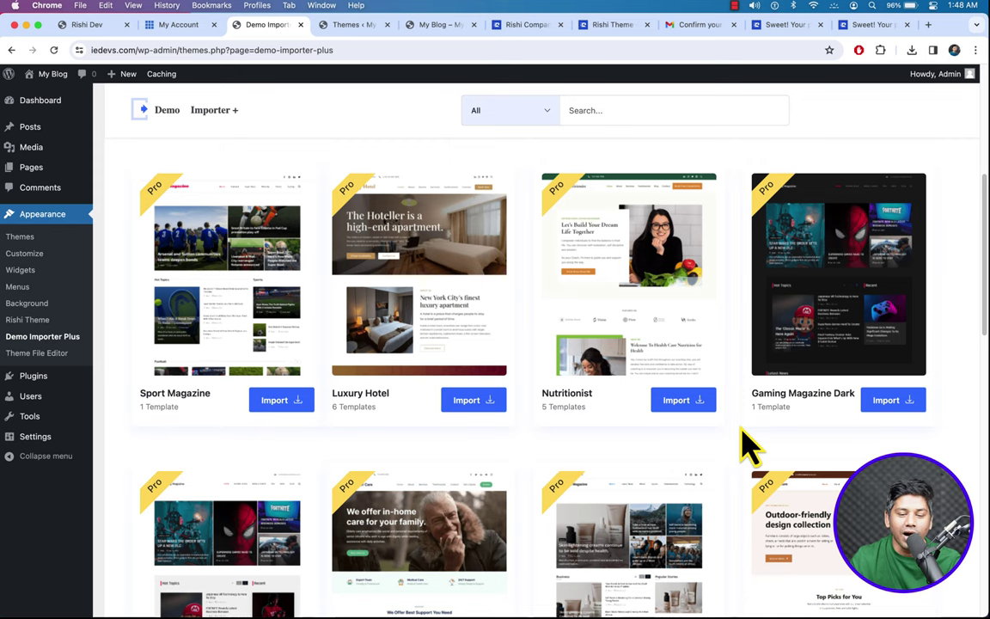
pyautogui.scroll(-10, 744, 445)
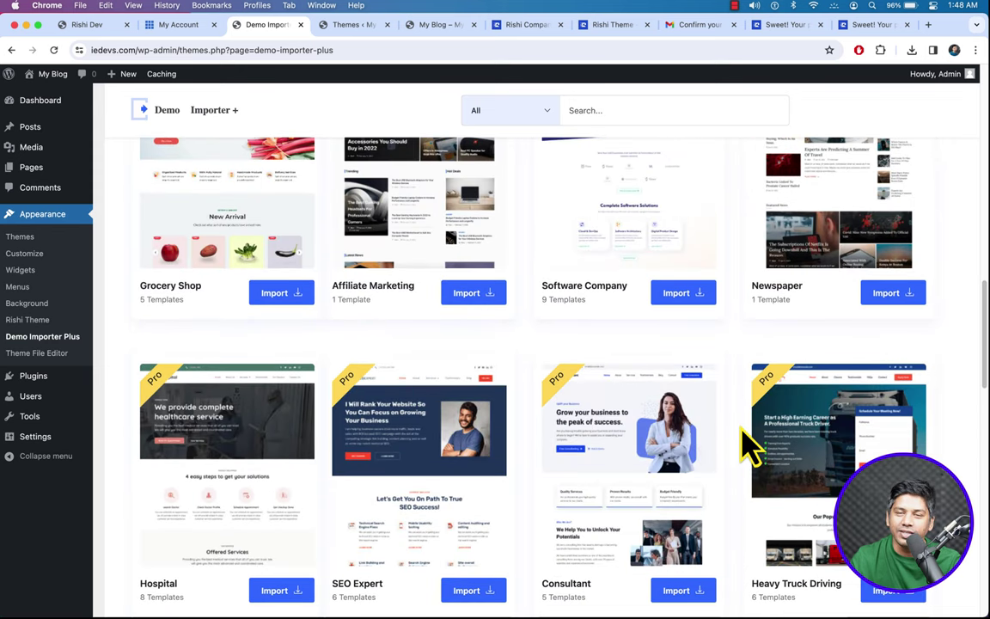
pyautogui.scroll(-15, 730, 421)
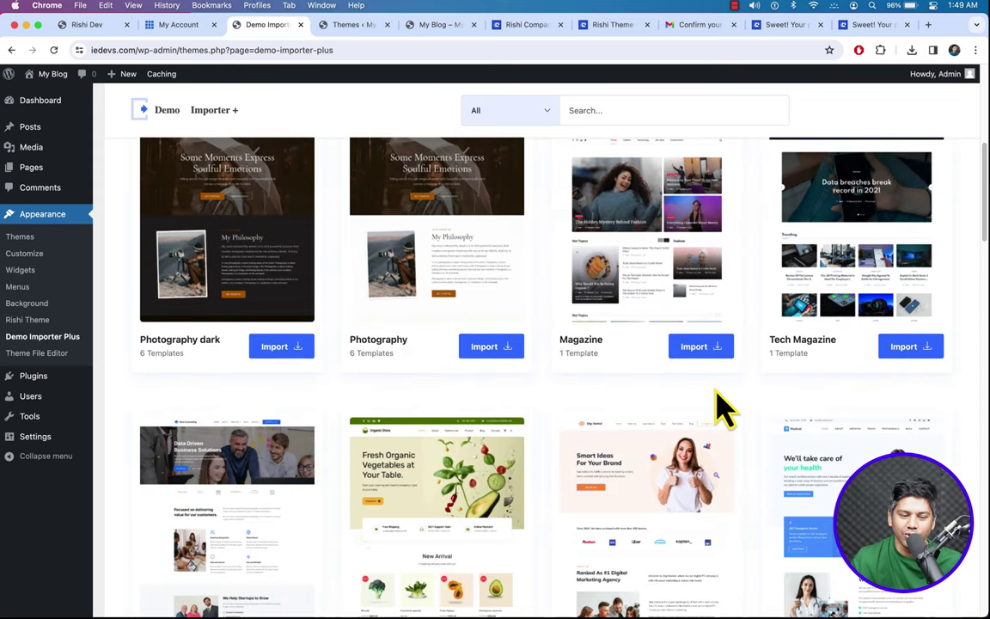
pyautogui.scroll(-7, 725, 406)
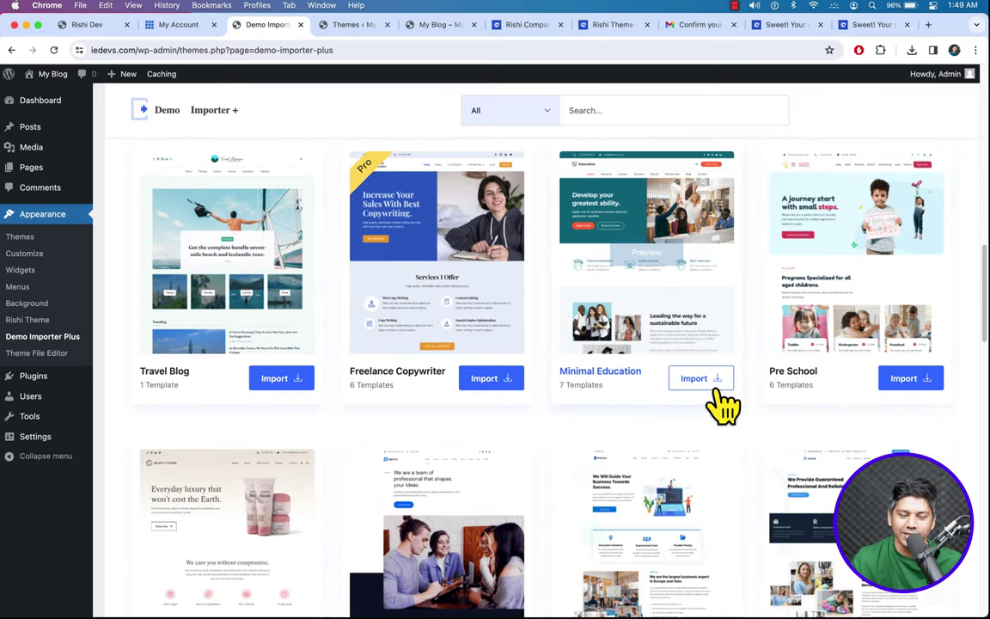
pyautogui.scroll(-5, 725, 407)
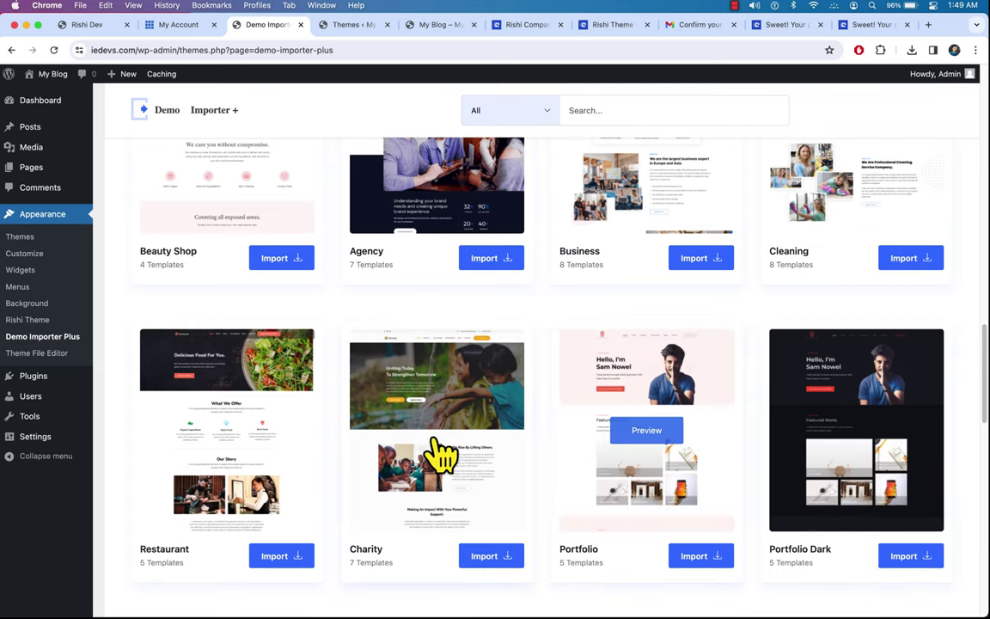
pyautogui.moveTo(440, 455)
pyautogui.scroll(-2, 440, 456)
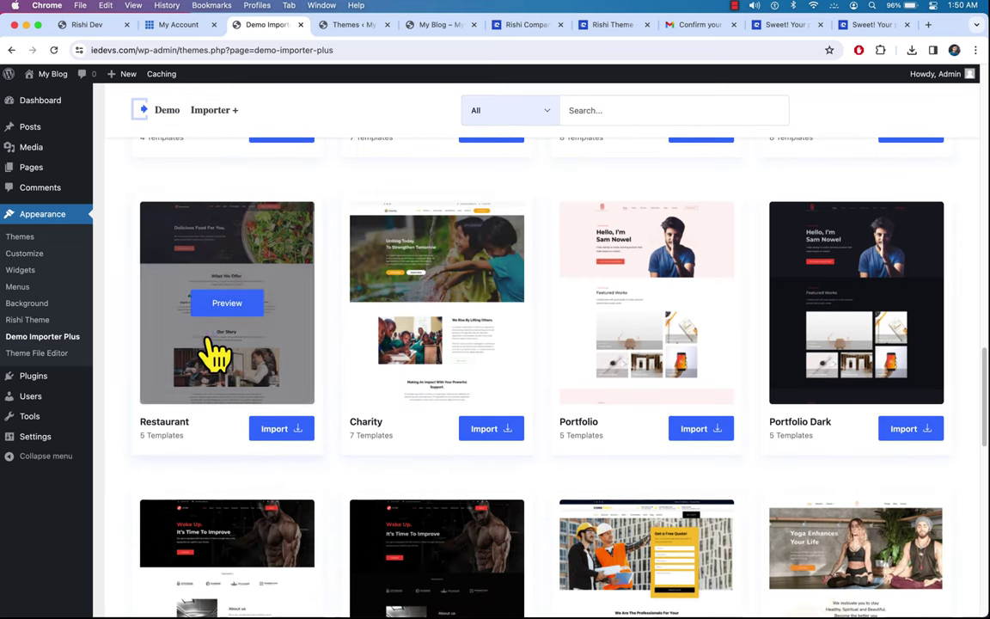
pyautogui.click(279, 436)
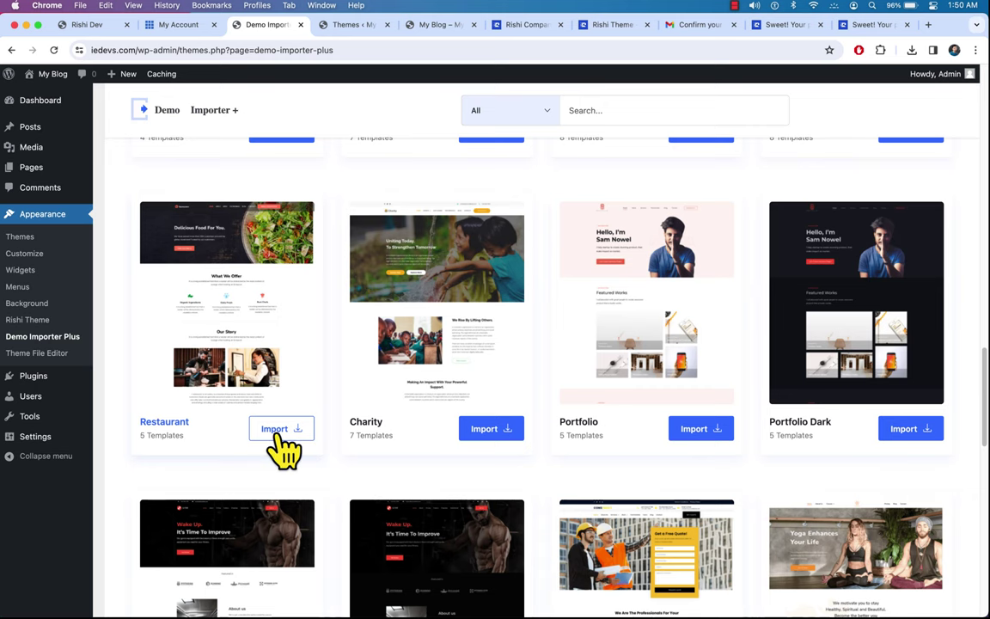
# Import the complete Restaurant site with Delete Previously Imported Site ticked
pyautogui.click(282, 431)
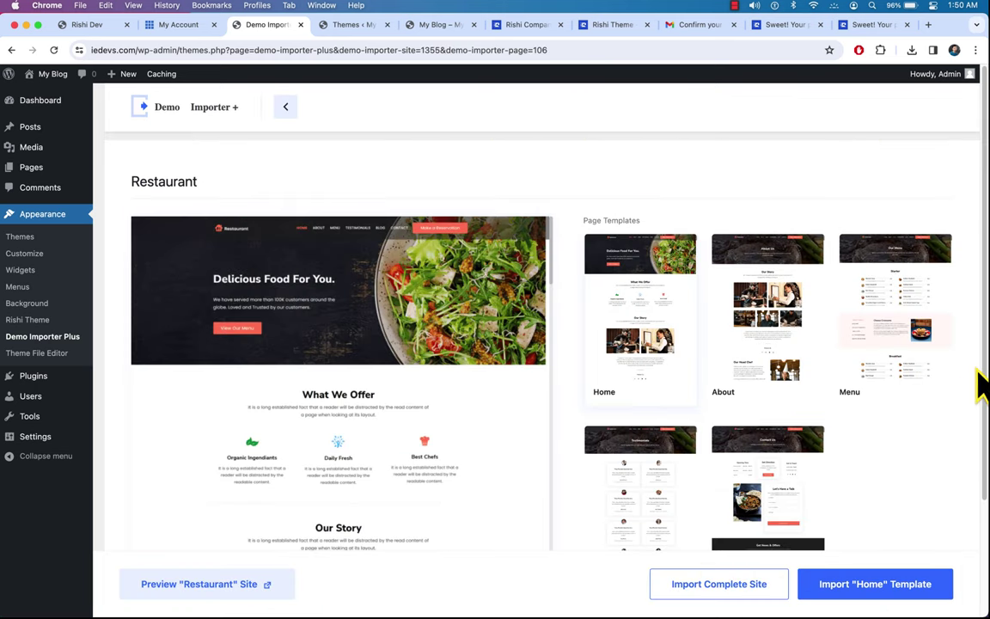
pyautogui.scroll(-1, 983, 395)
pyautogui.scroll(-2, 982, 395)
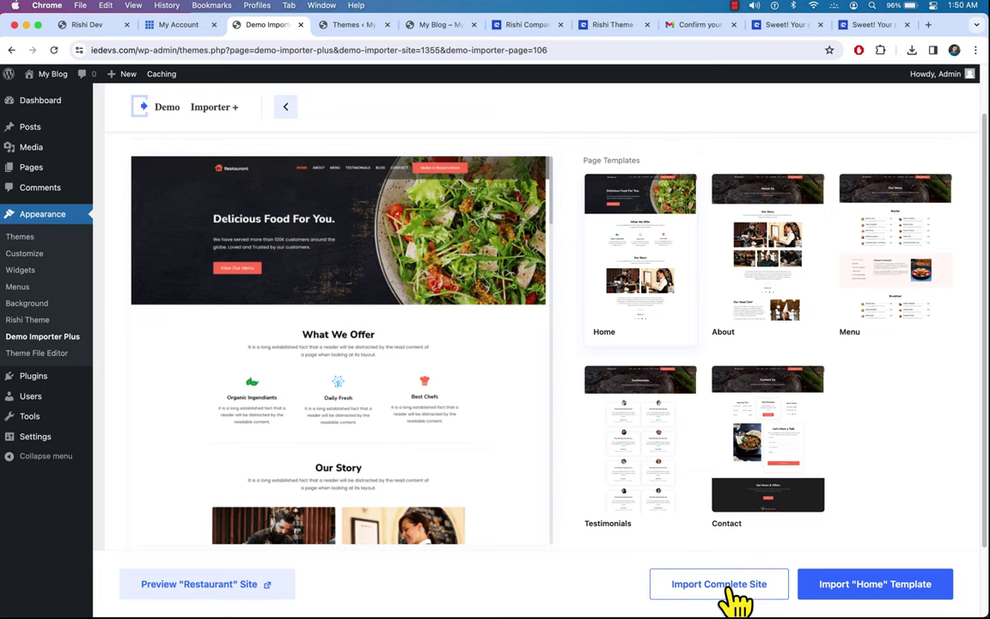
pyautogui.click(719, 589)
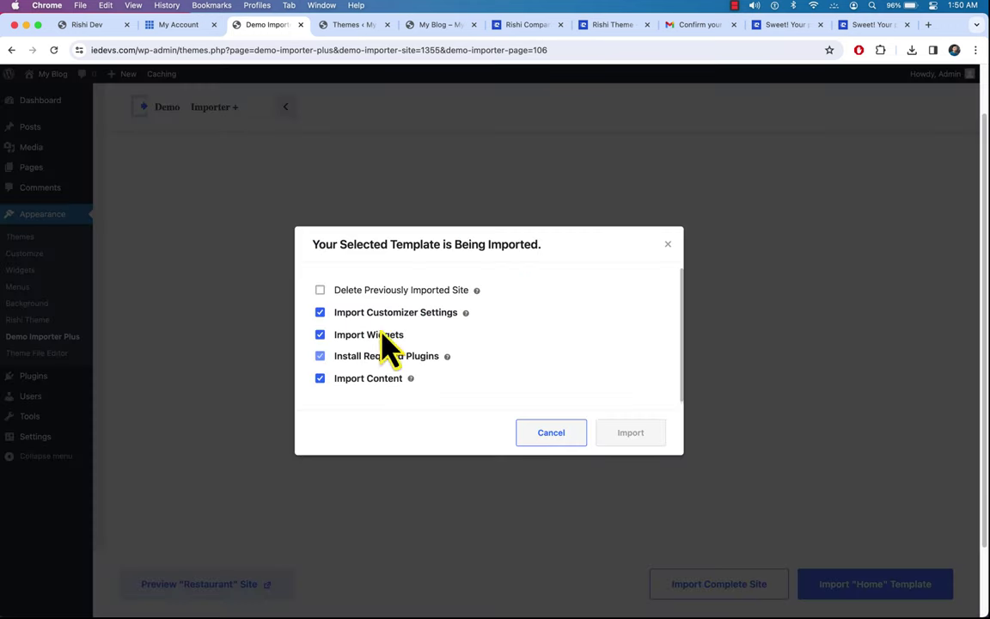
pyautogui.click(321, 291)
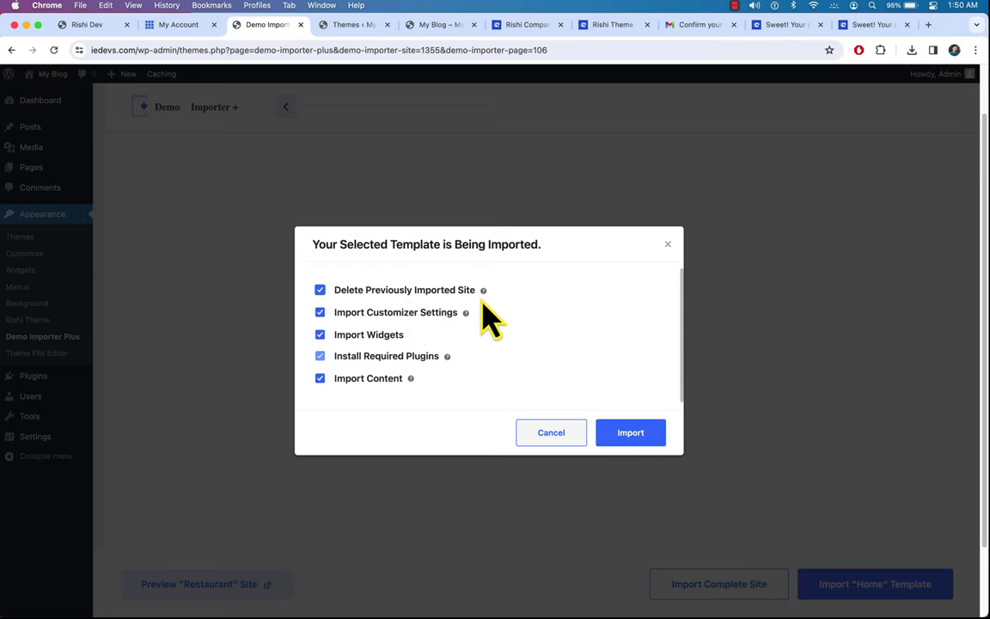
pyautogui.click(639, 436)
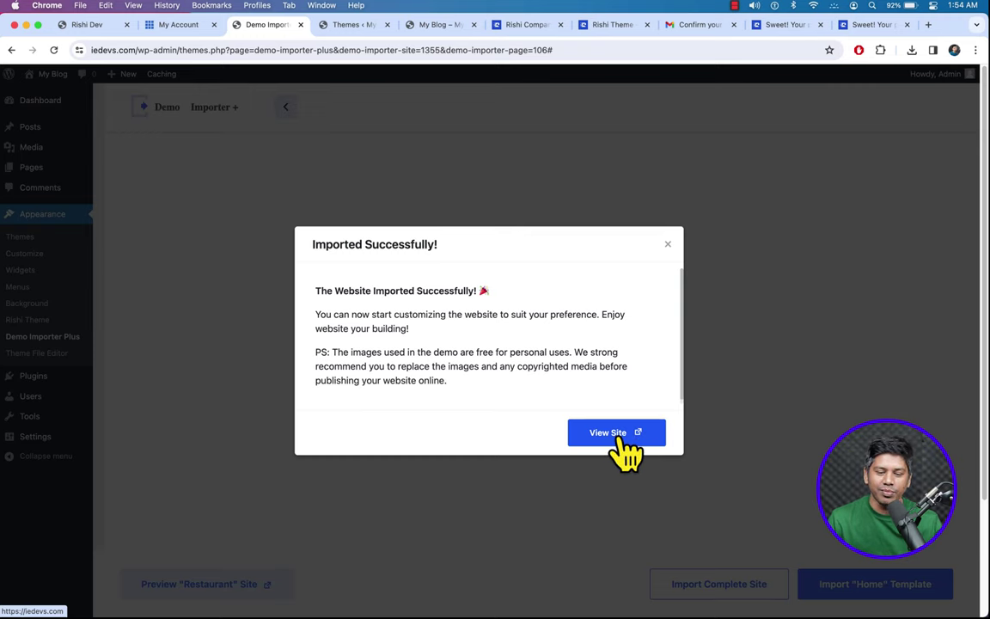
# View the live site's 'Delicious Food For You.' Restaurant homepage and compare it with the original Resto demo
pyautogui.click(610, 434)
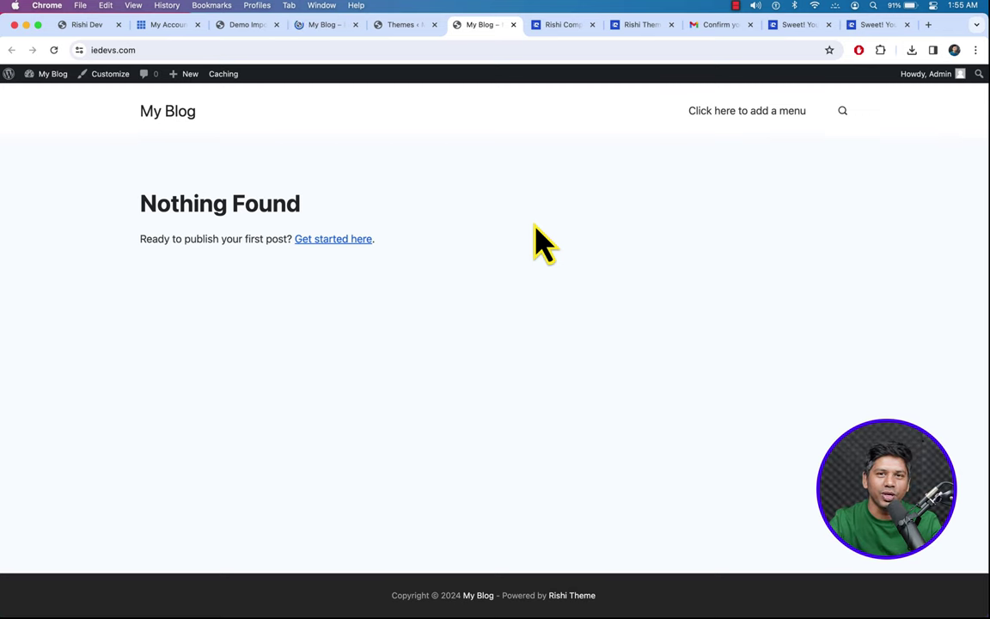
pyautogui.click(325, 25)
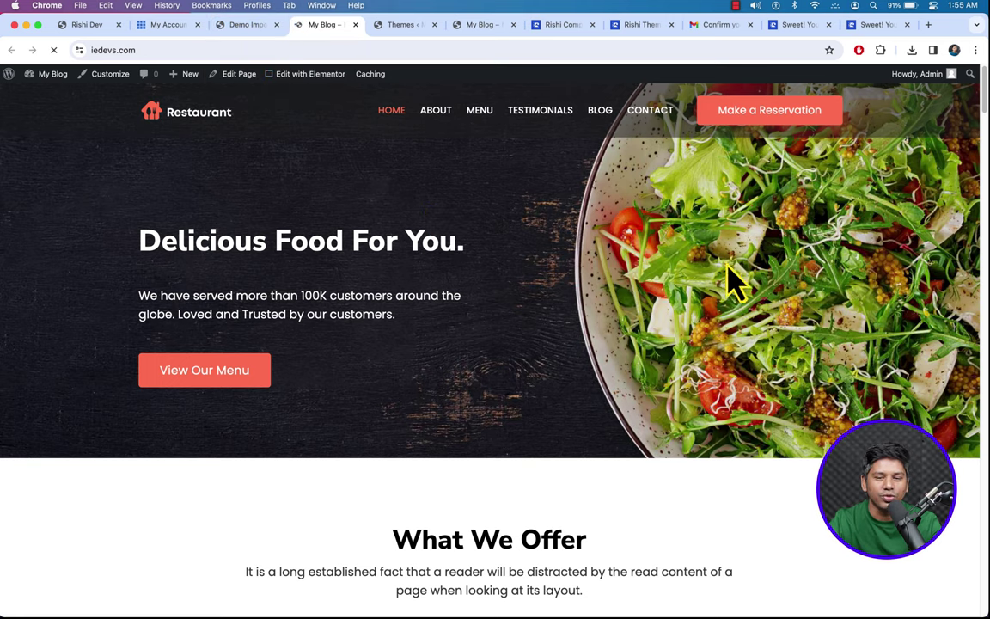
pyautogui.click(86, 26)
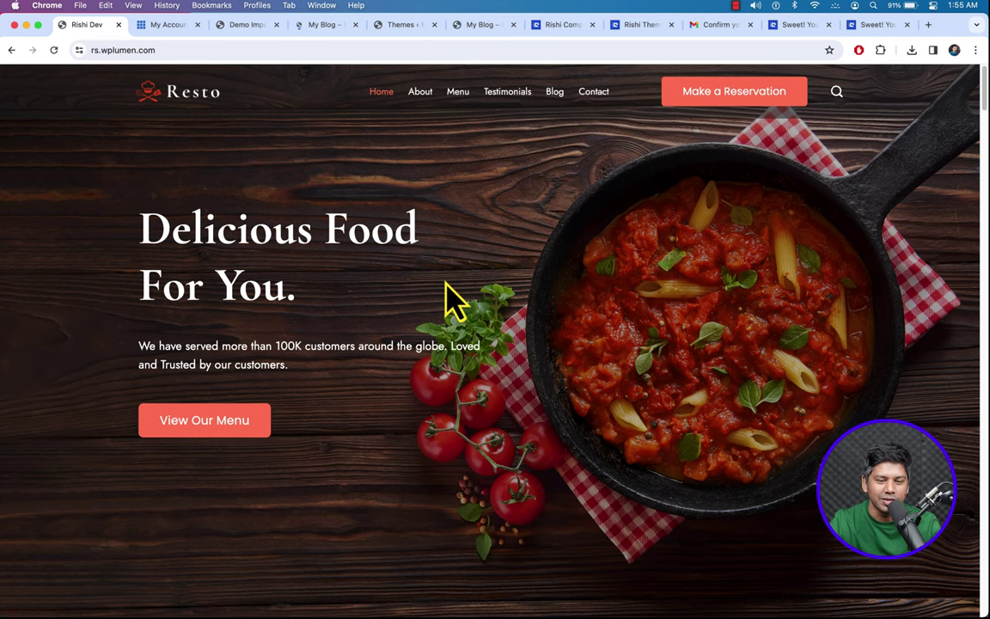
pyautogui.scroll(-20, 446, 284)
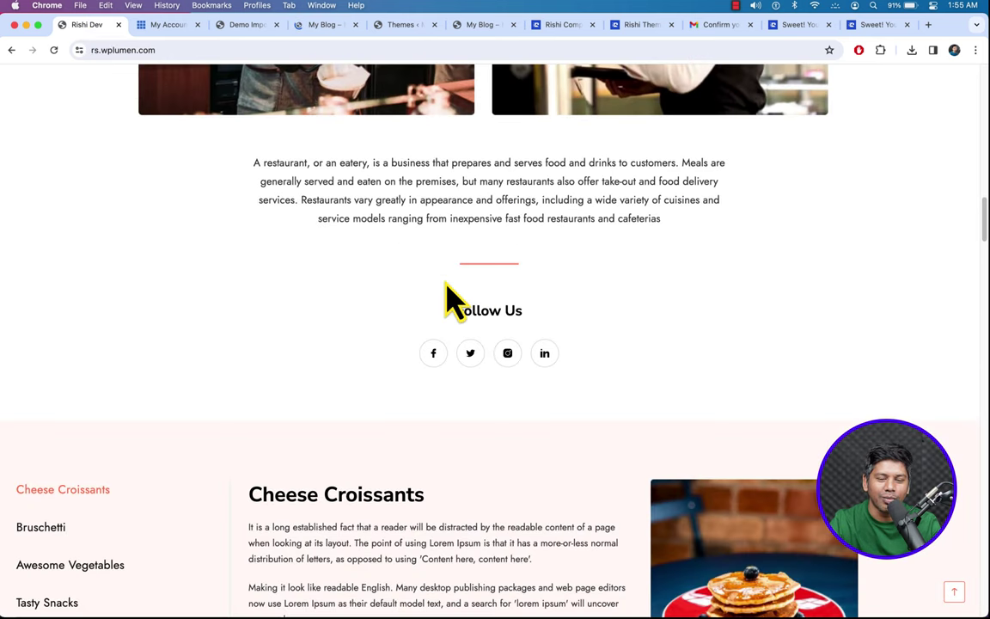
pyautogui.scroll(-5, 453, 301)
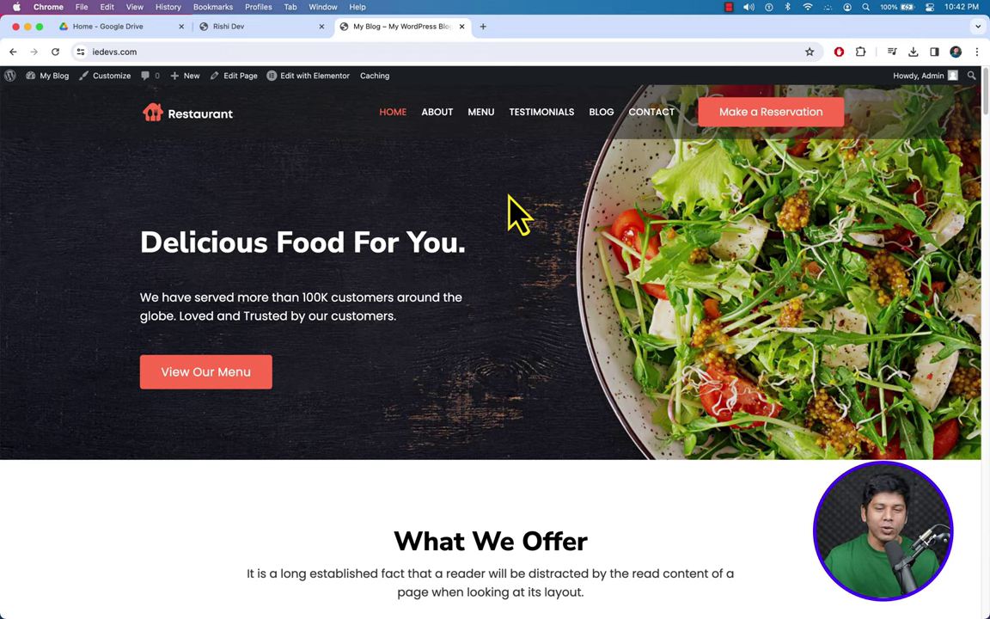
# Launch the Rishi theme Customizer from the admin bar, previewing the imported Restaurant home page
pyautogui.moveTo(39, 84)
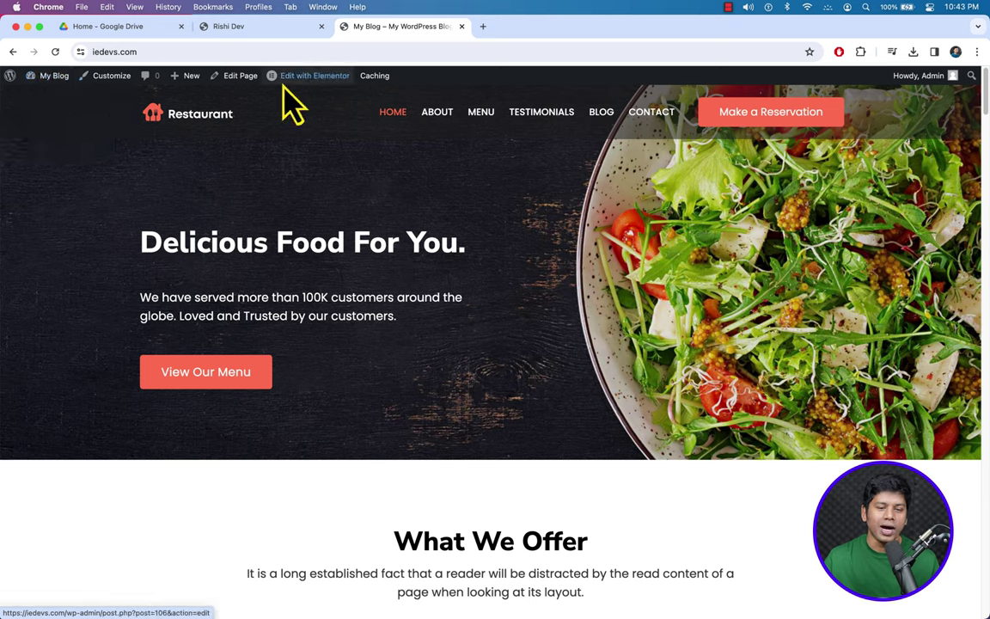
pyautogui.moveTo(374, 82)
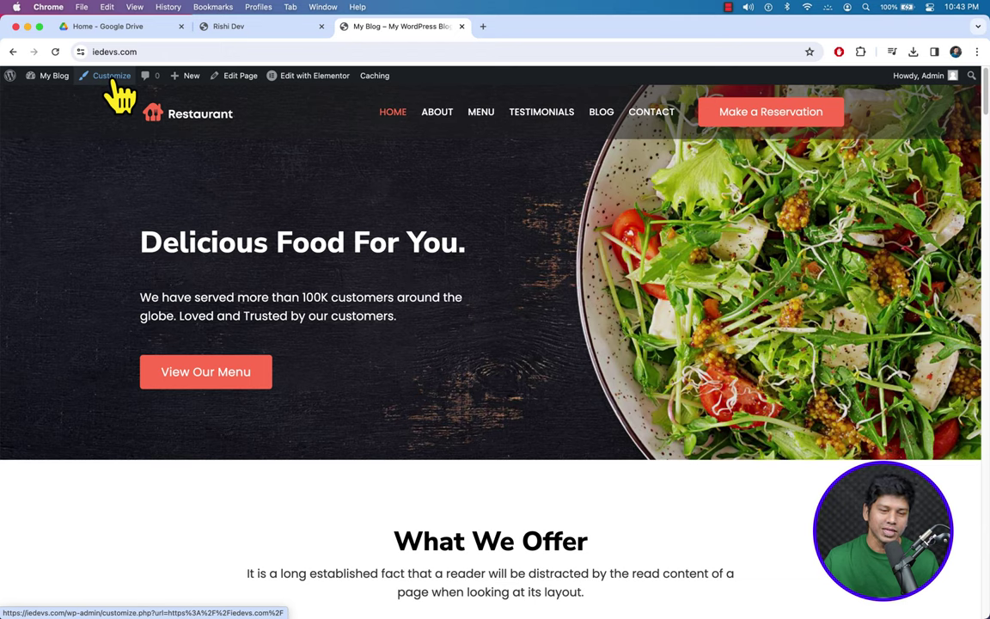
pyautogui.click(112, 77)
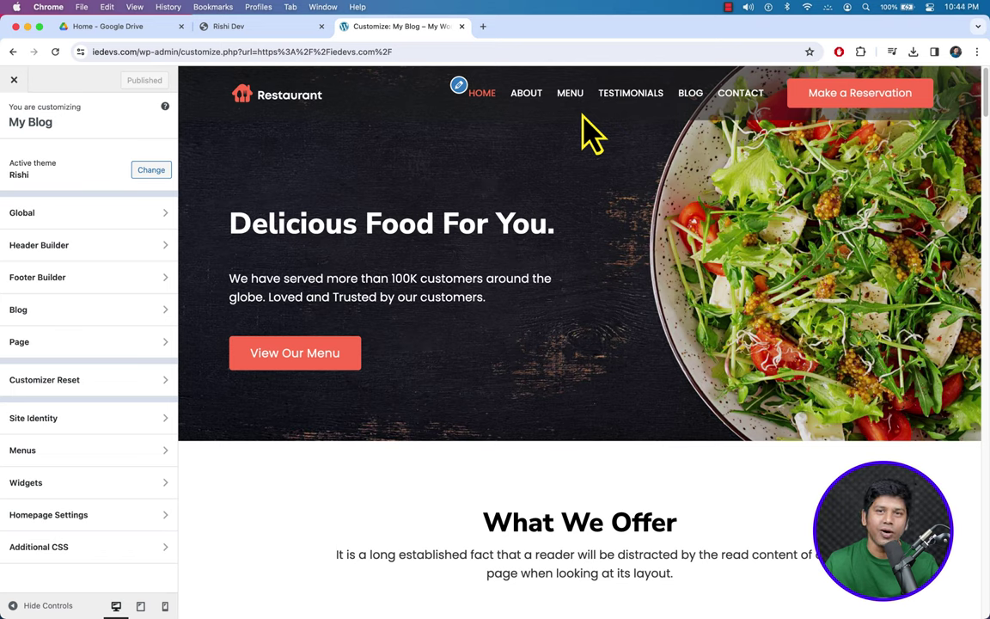
# In the Header Builder, reveal the Transparent Header settings enabled for Home Page, Contact, Testimonials, Menu, About and Home
pyautogui.click(52, 247)
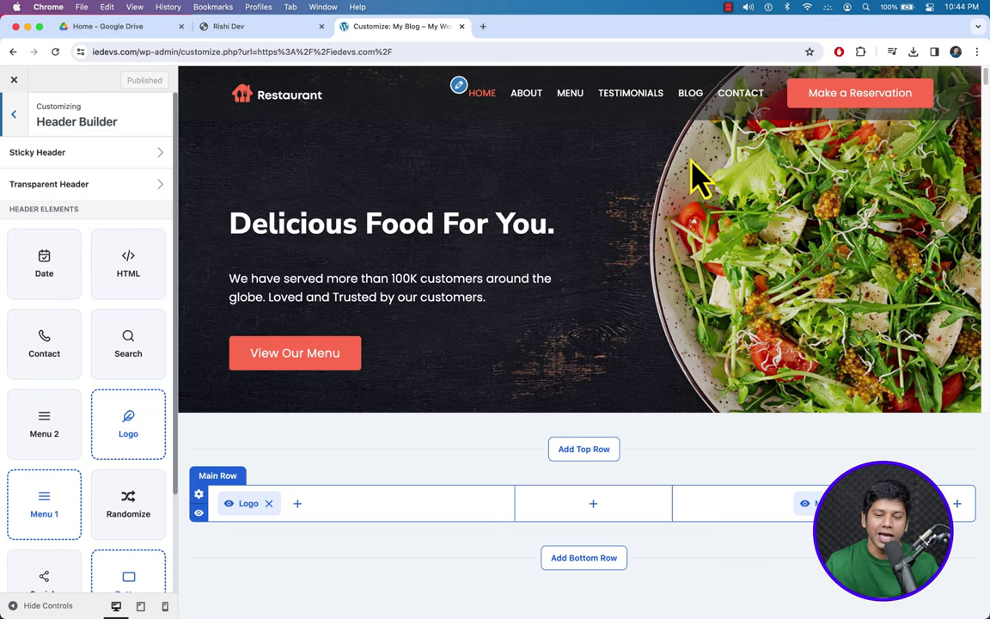
pyautogui.scroll(-1, 694, 183)
pyautogui.scroll(-5, 694, 182)
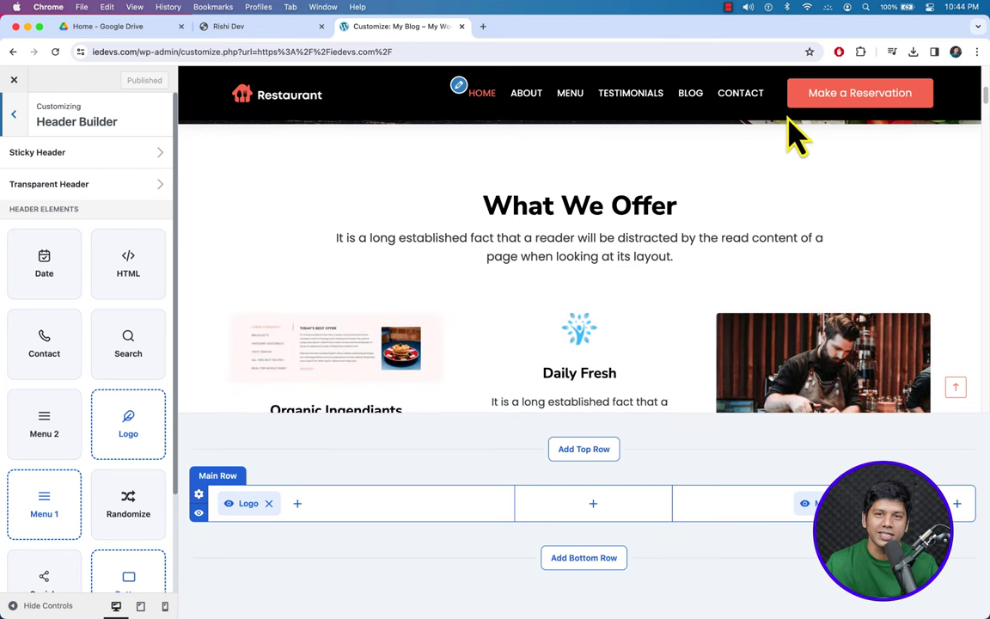
pyautogui.scroll(6, 791, 215)
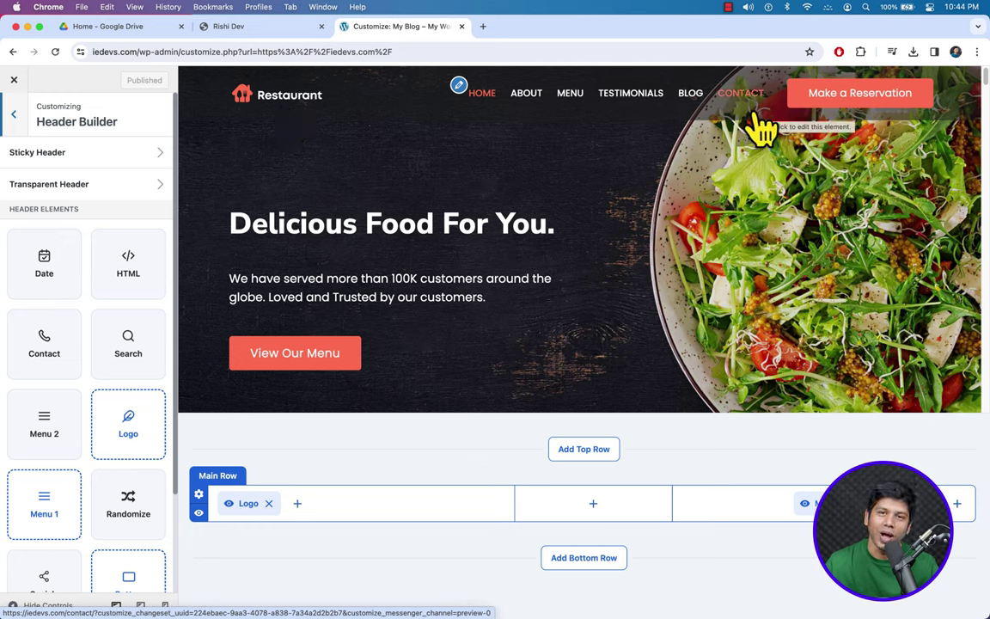
pyautogui.moveTo(36, 184); pyautogui.dragTo(87, 193)
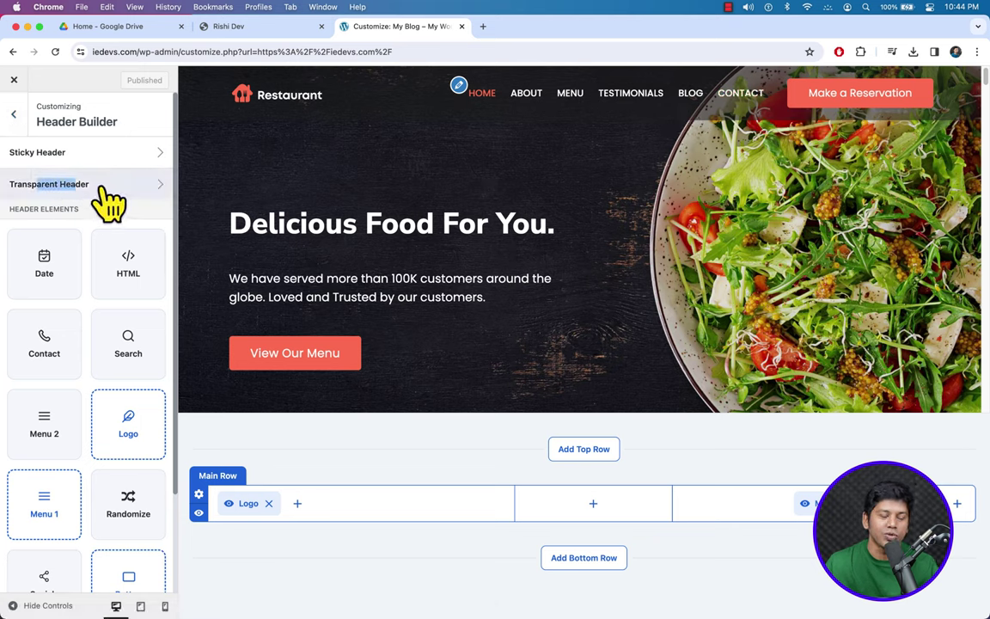
pyautogui.click(108, 203)
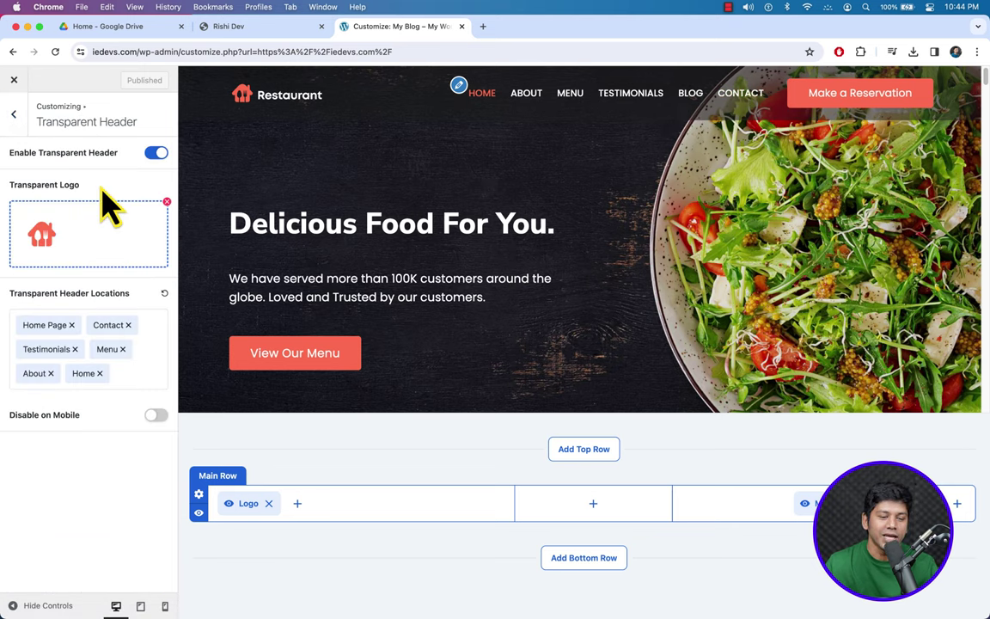
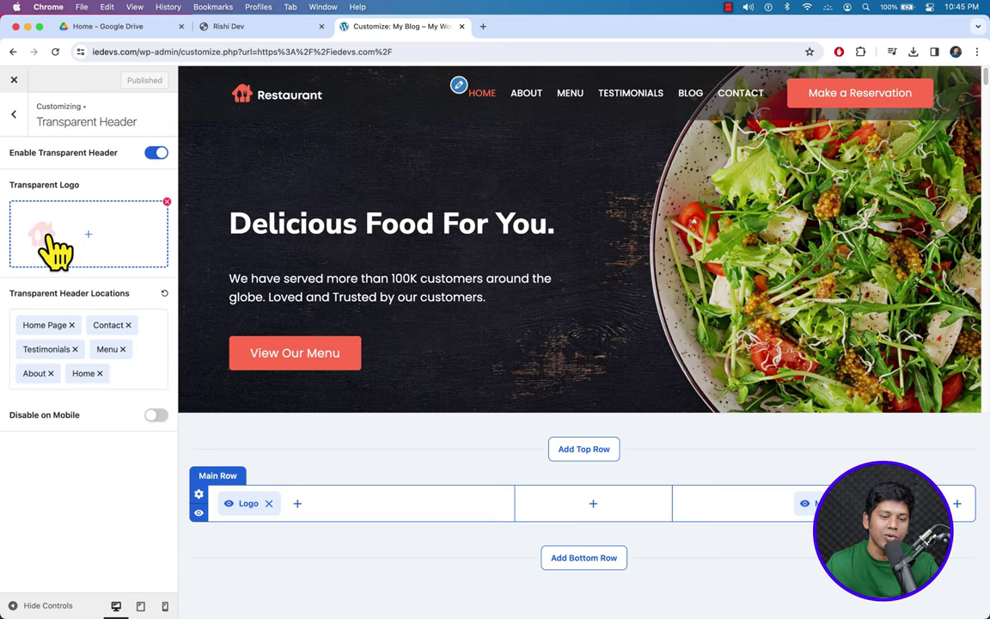
# Open the Transparent Logo picker and bring up the file browser at the Downloads folder
pyautogui.click(52, 249)
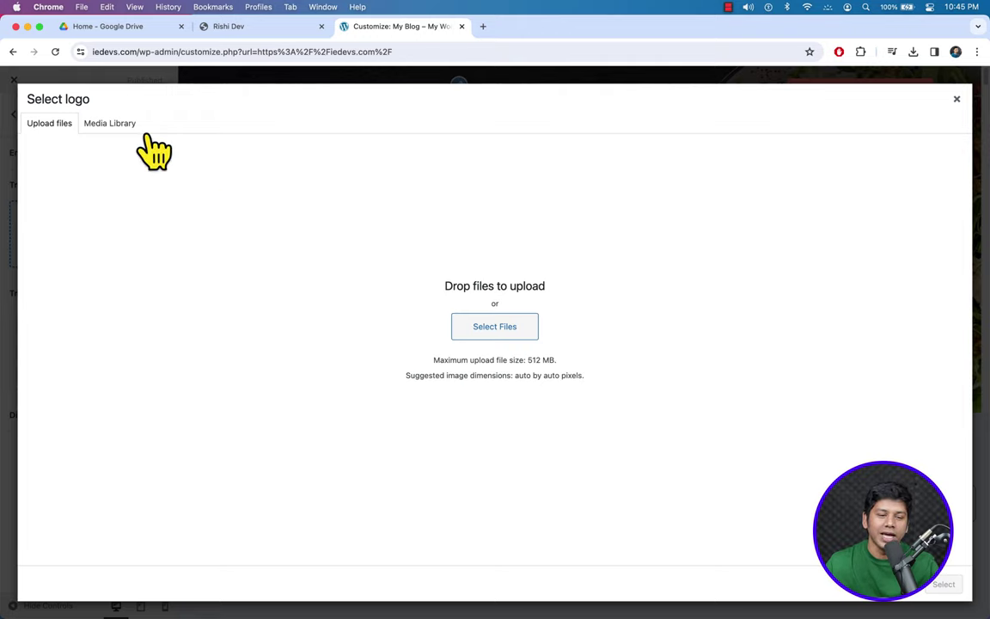
pyautogui.click(123, 128)
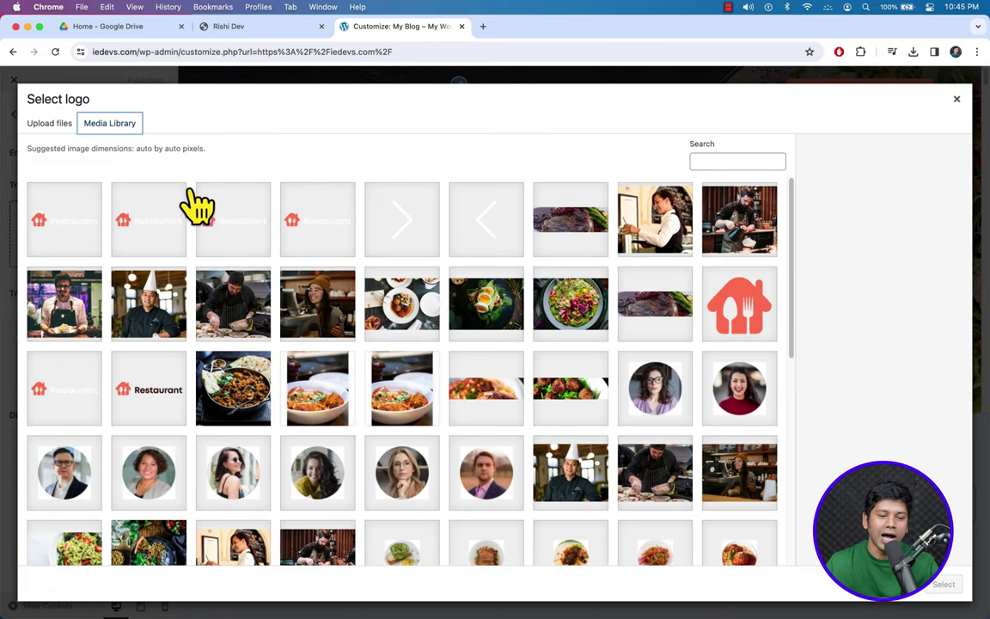
pyautogui.click(56, 129)
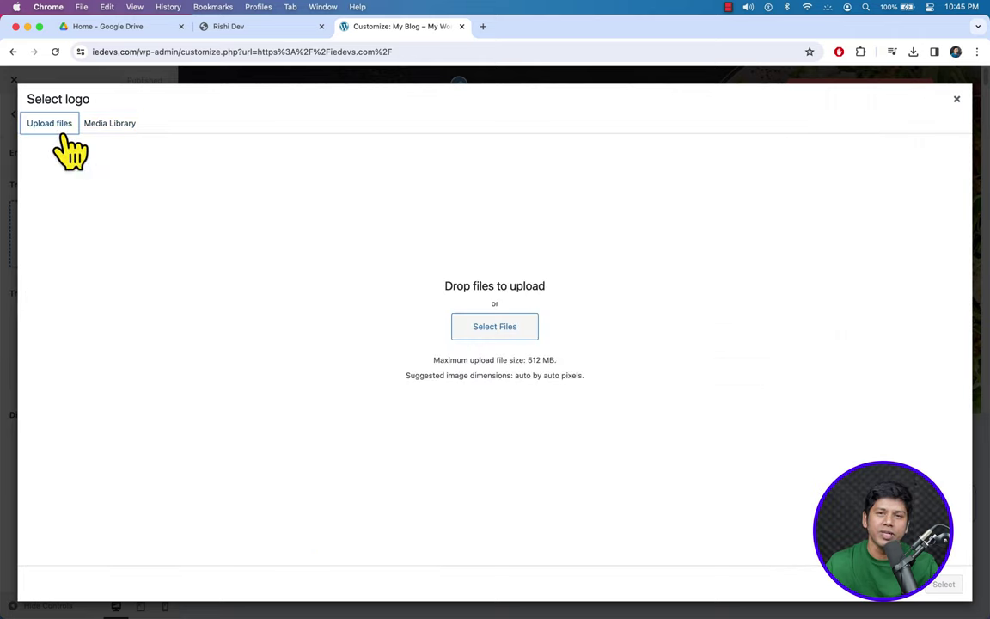
pyautogui.click(65, 167)
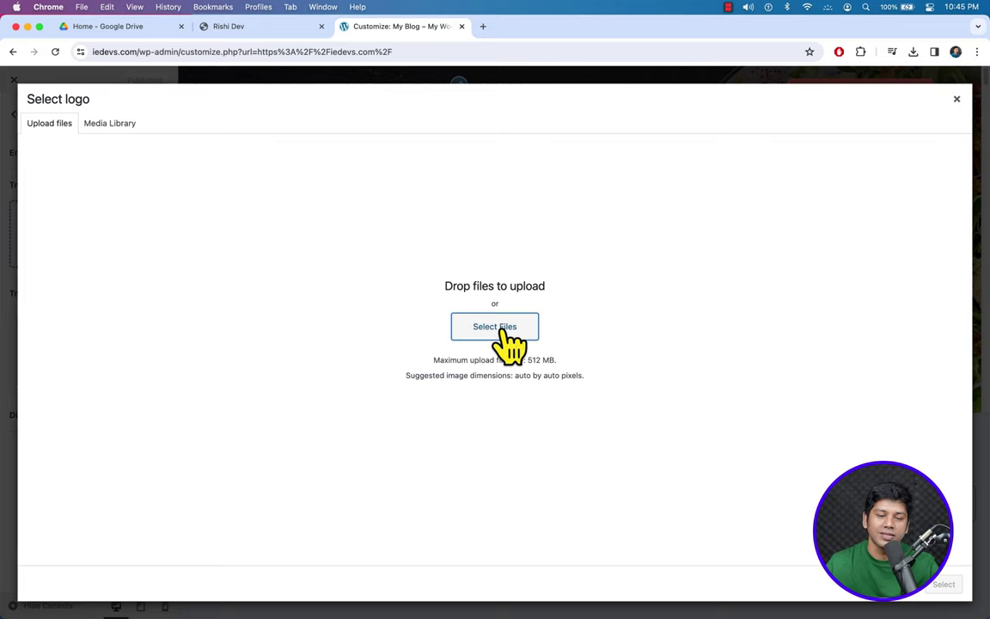
pyautogui.click(501, 333)
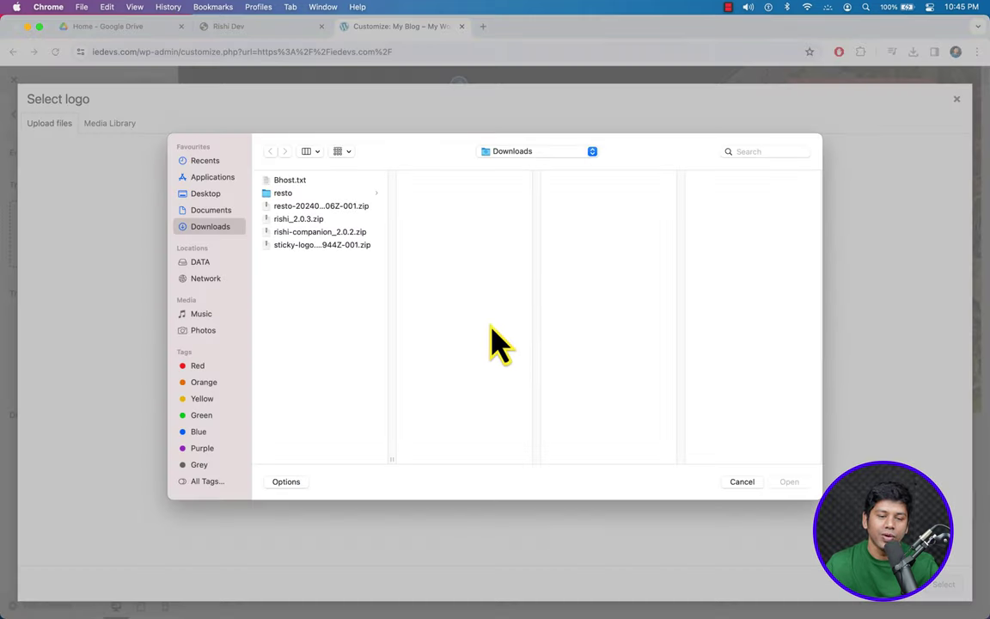
# Upload every image in the Downloads > resto folder to the media library
pyautogui.click(303, 194)
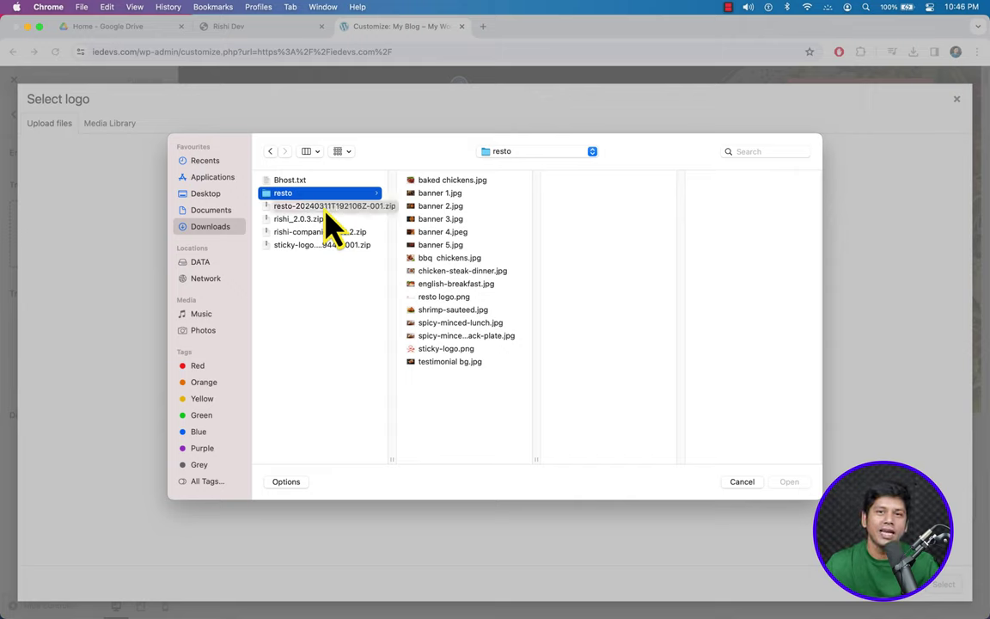
pyautogui.moveTo(455, 401); pyautogui.dragTo(458, 191)
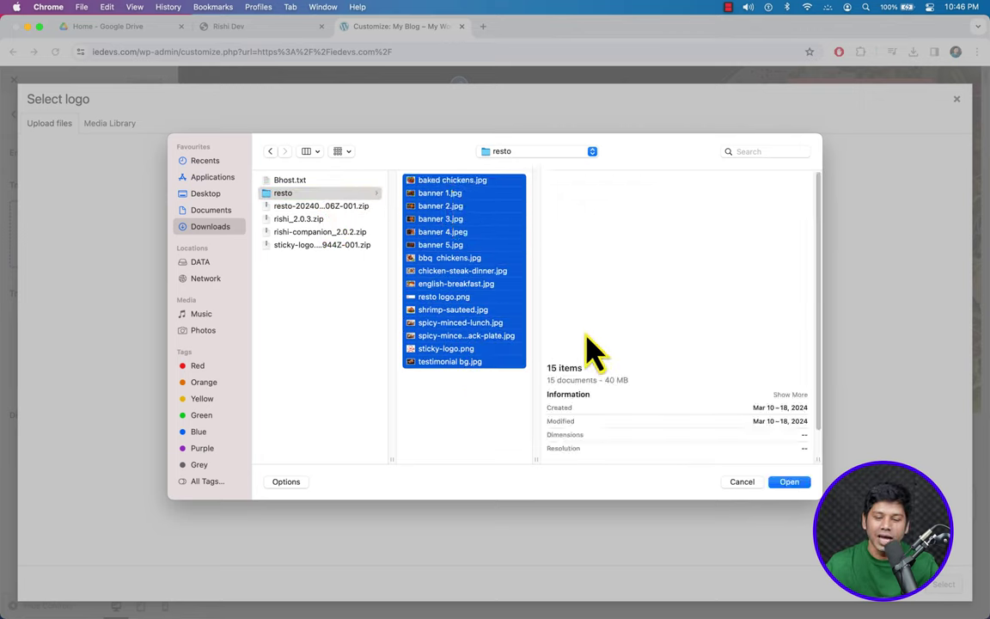
pyautogui.click(791, 484)
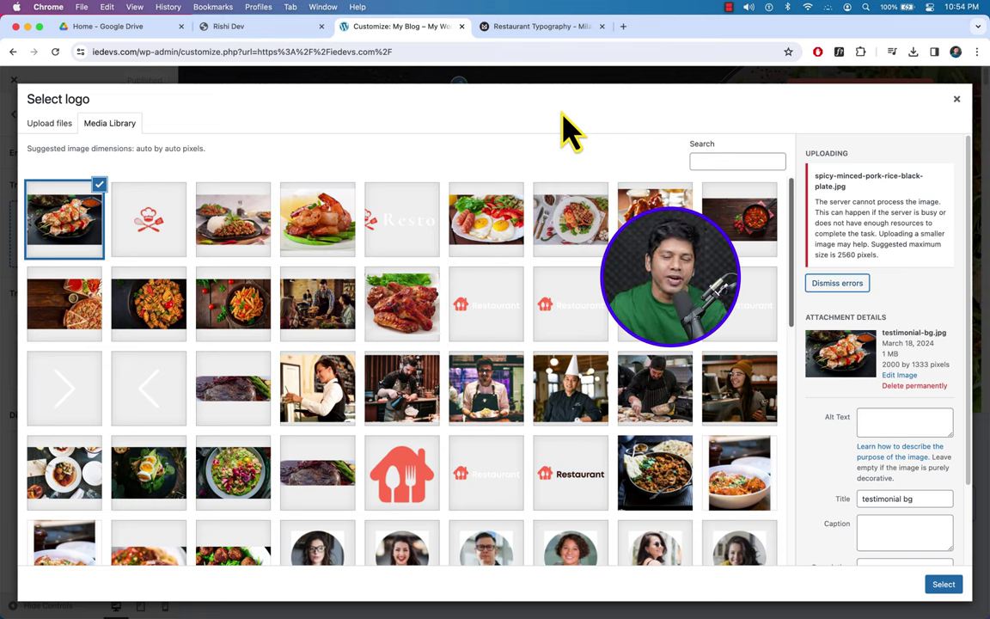
# Select the resto logo image in the Media Library as the transparent header logo
pyautogui.click(425, 241)
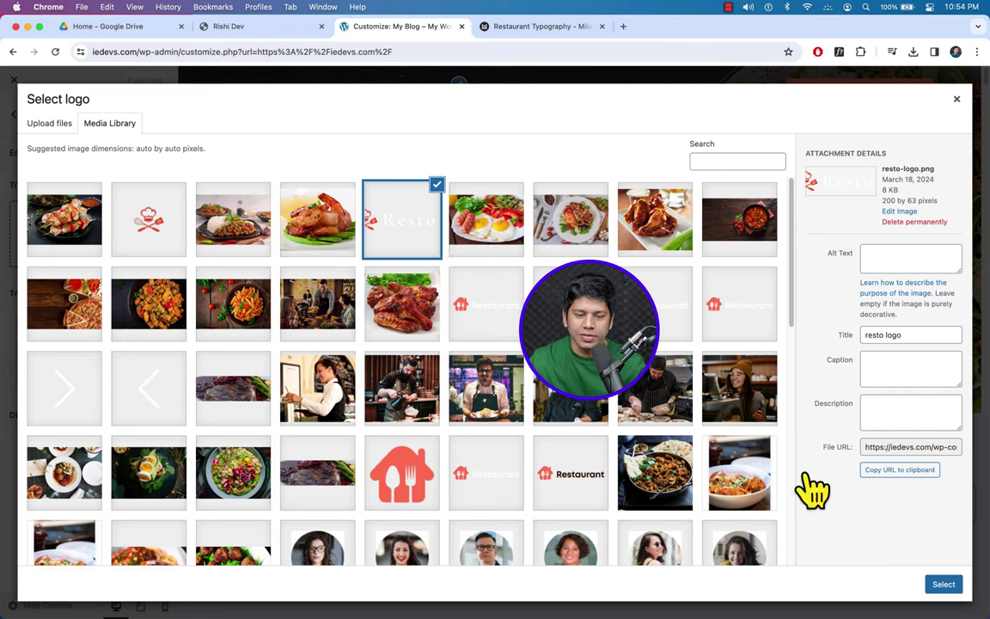
pyautogui.click(417, 239)
pyautogui.click(417, 239)
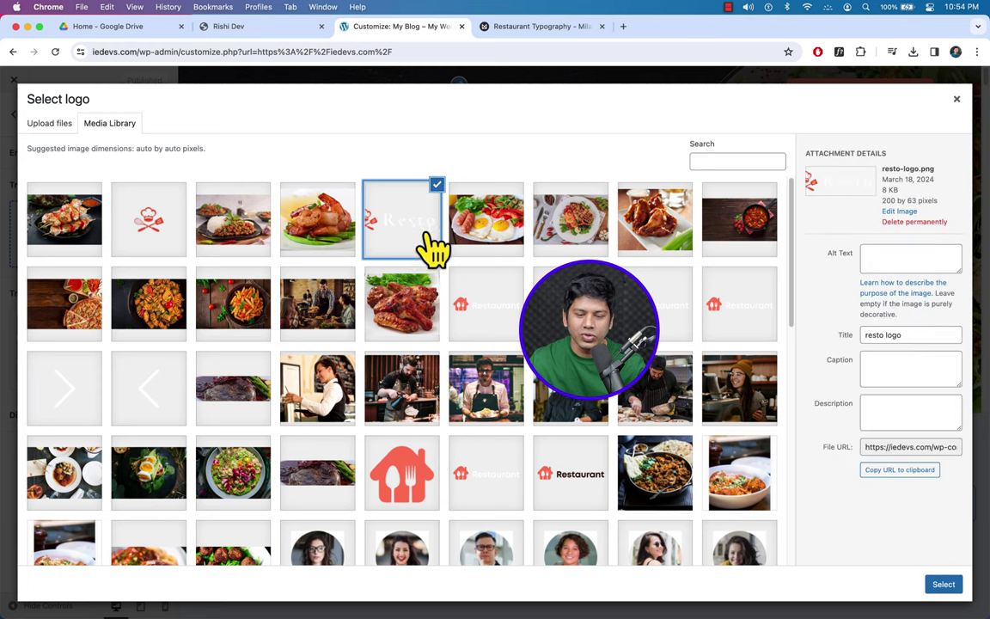
pyautogui.click(949, 586)
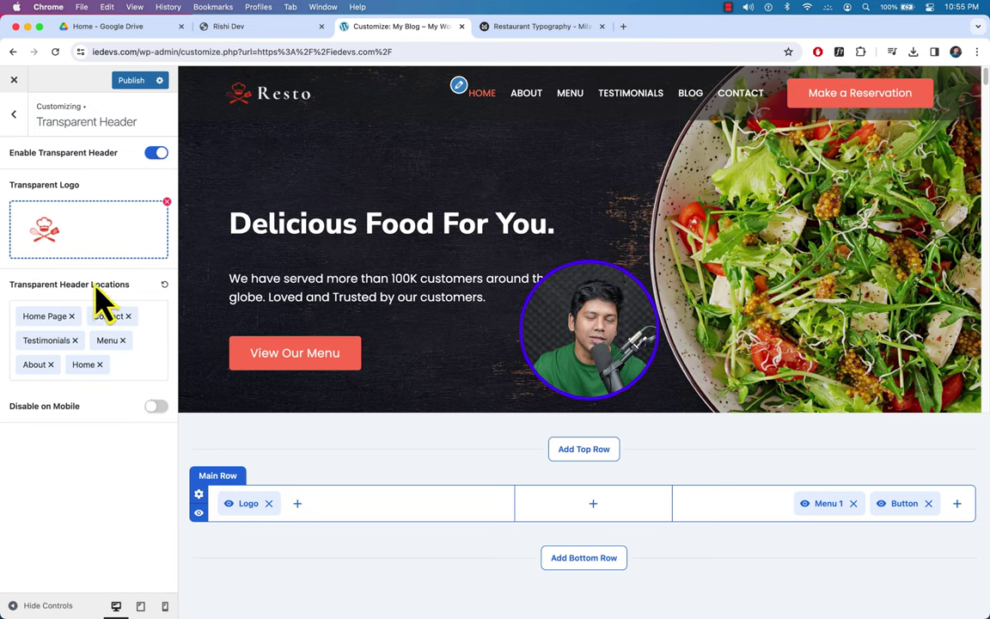
# Publish the new transparent logo and go back to the Header Builder panel
pyautogui.click(132, 81)
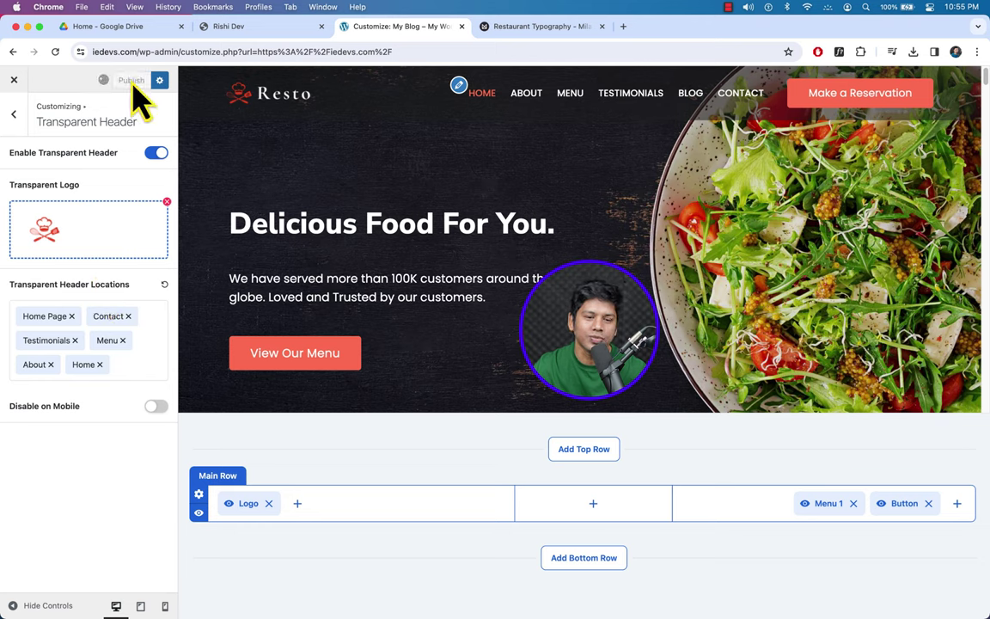
pyautogui.click(13, 114)
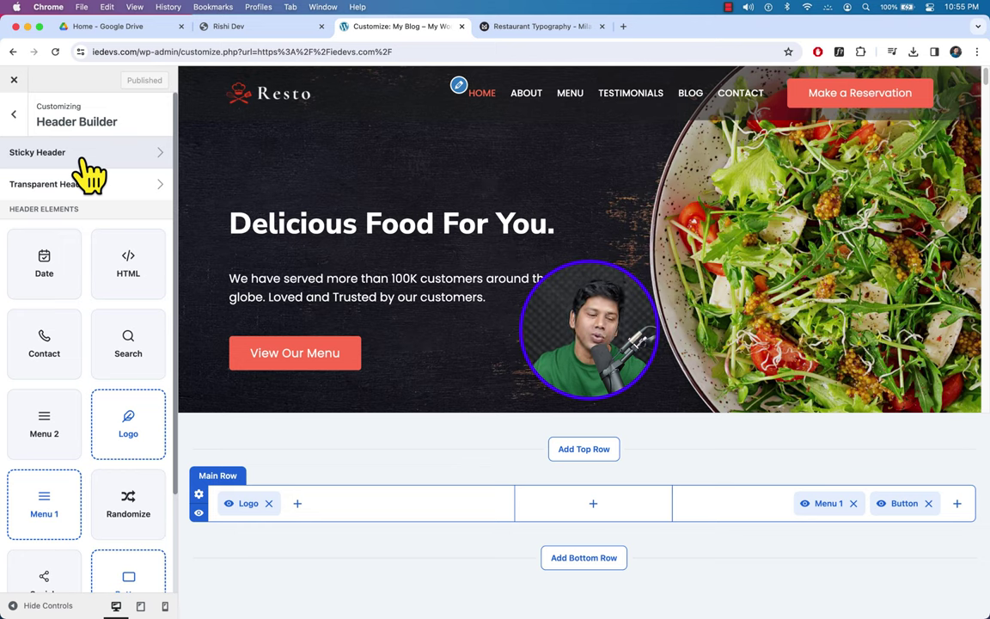
# In Sticky Header settings, set sticky-logo.png as the sticky logo
pyautogui.click(86, 172)
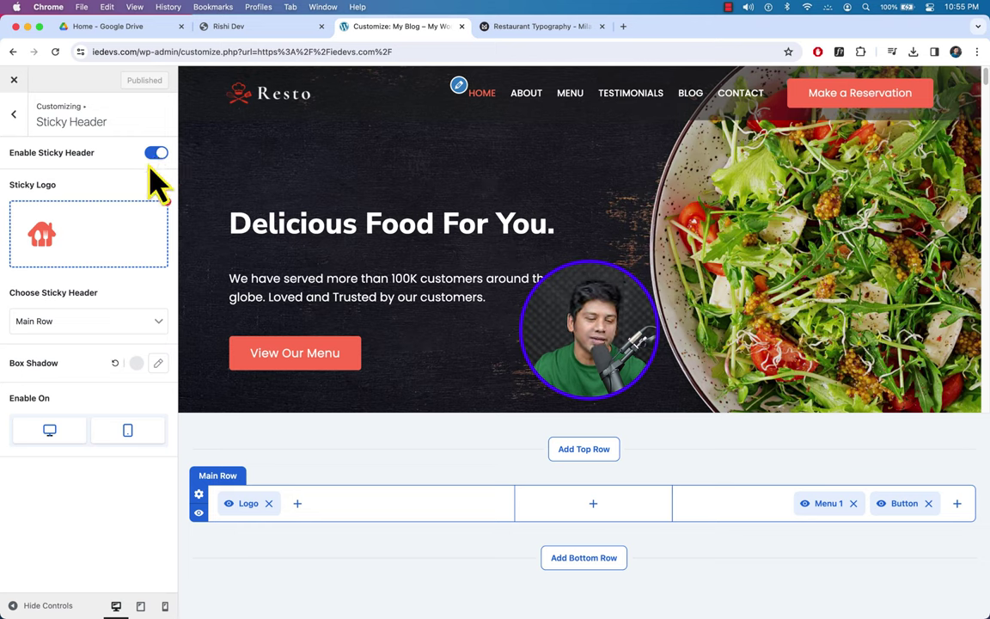
pyautogui.click(53, 253)
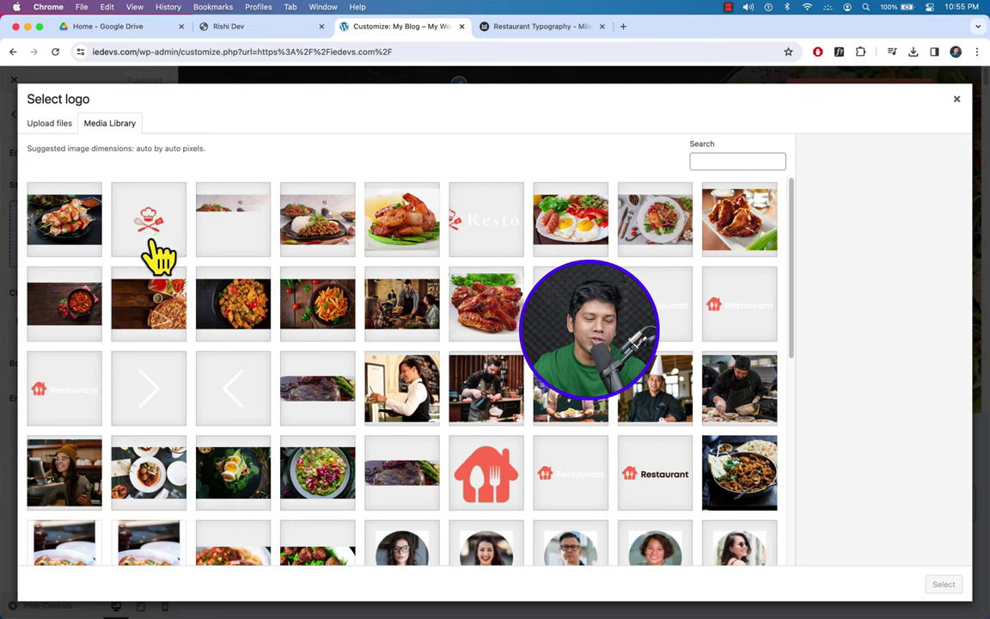
pyautogui.click(148, 233)
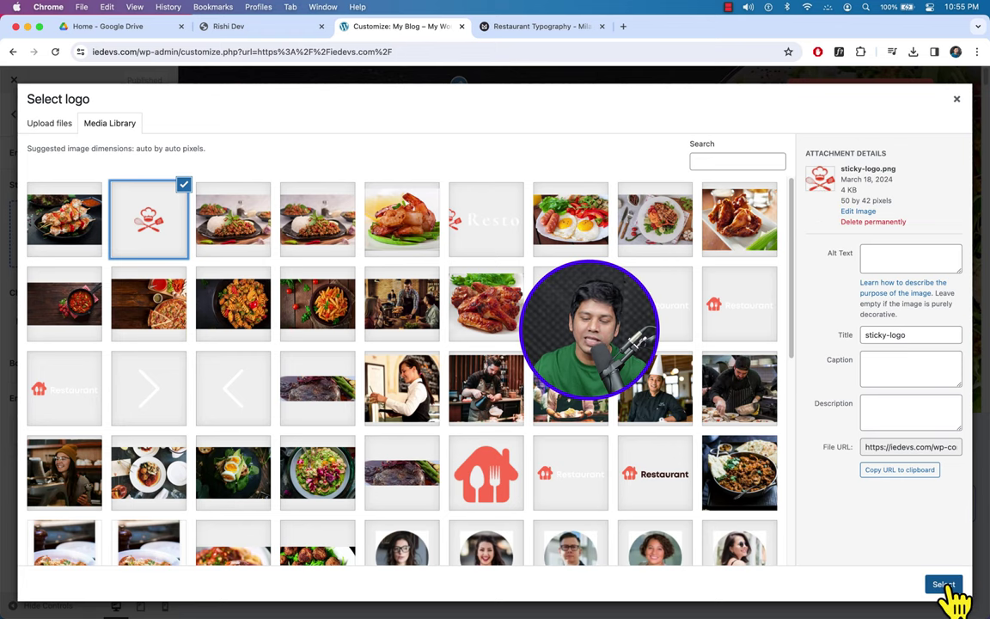
pyautogui.click(944, 584)
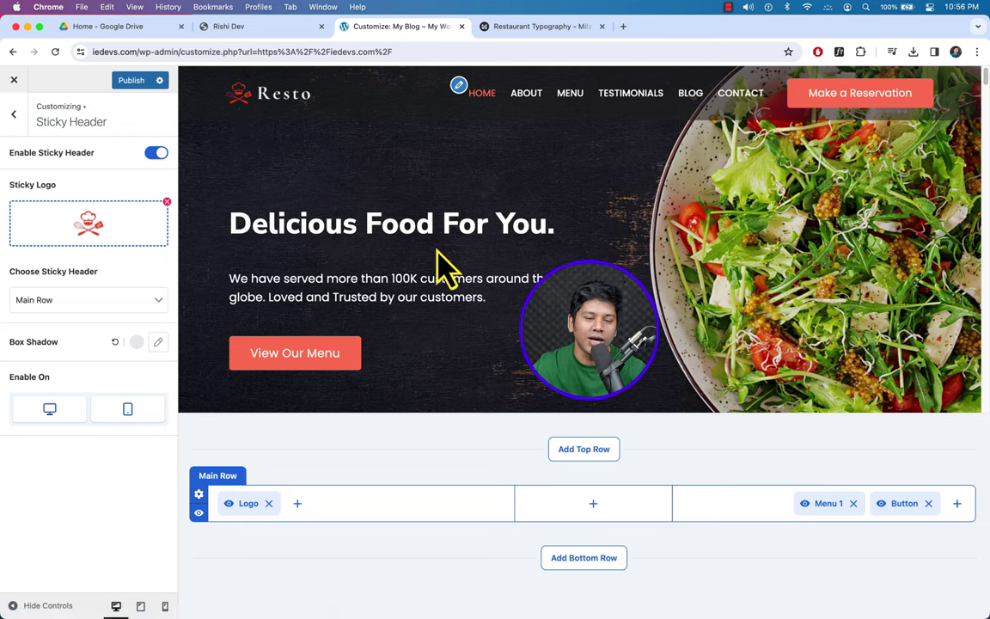
pyautogui.scroll(-5, 667, 278)
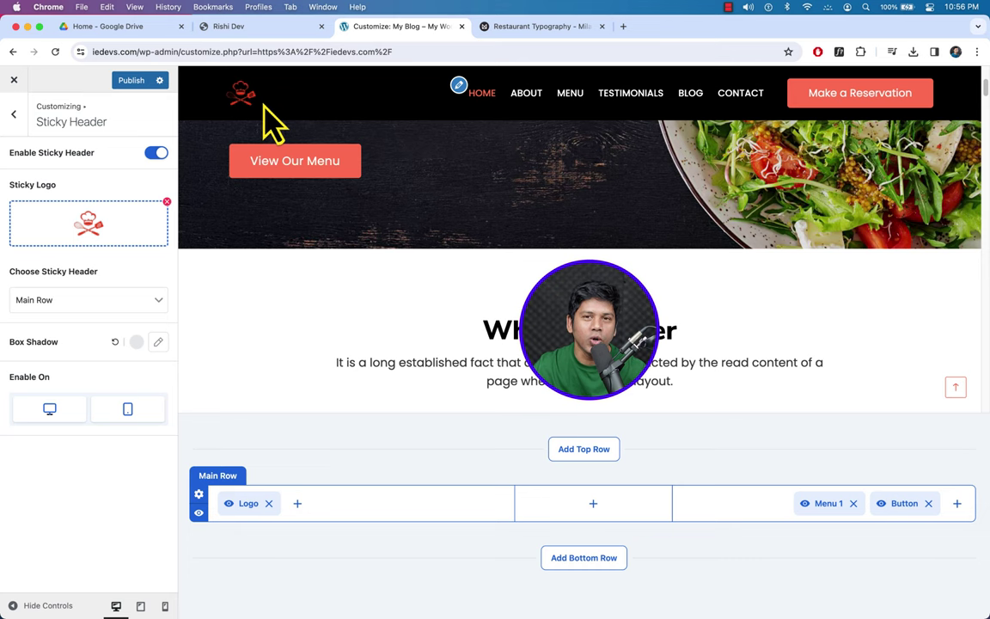
pyautogui.scroll(5, 482, 206)
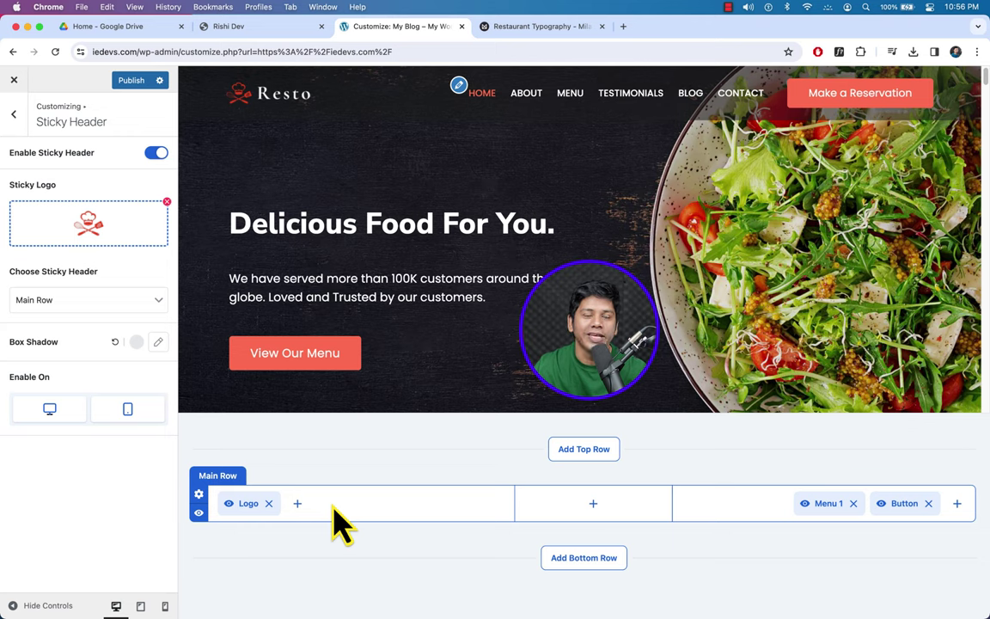
# Keep Main Row as the header row that stays sticky
pyautogui.click(79, 303)
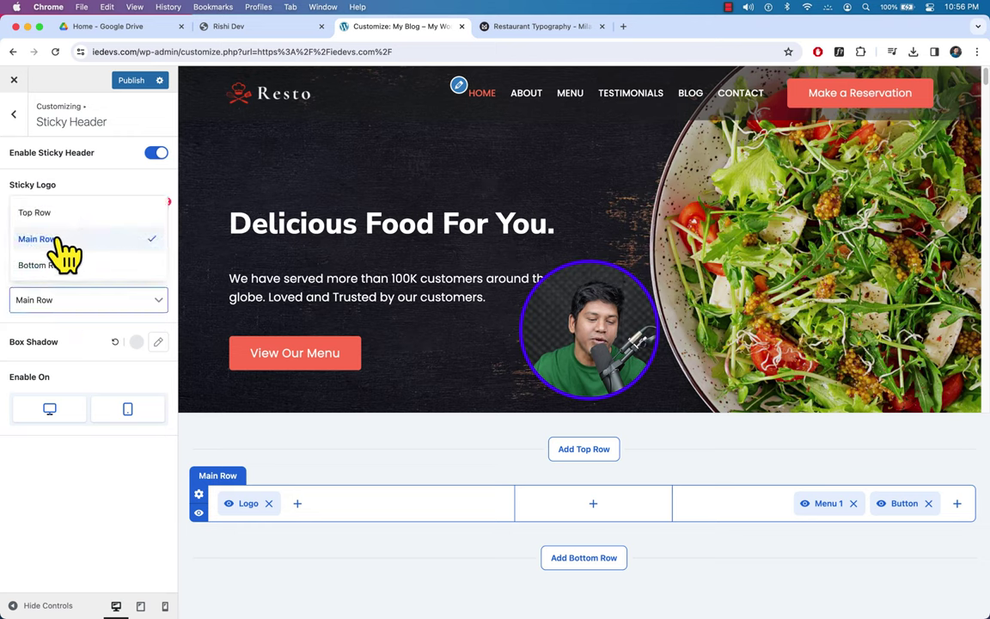
pyautogui.click(10, 248)
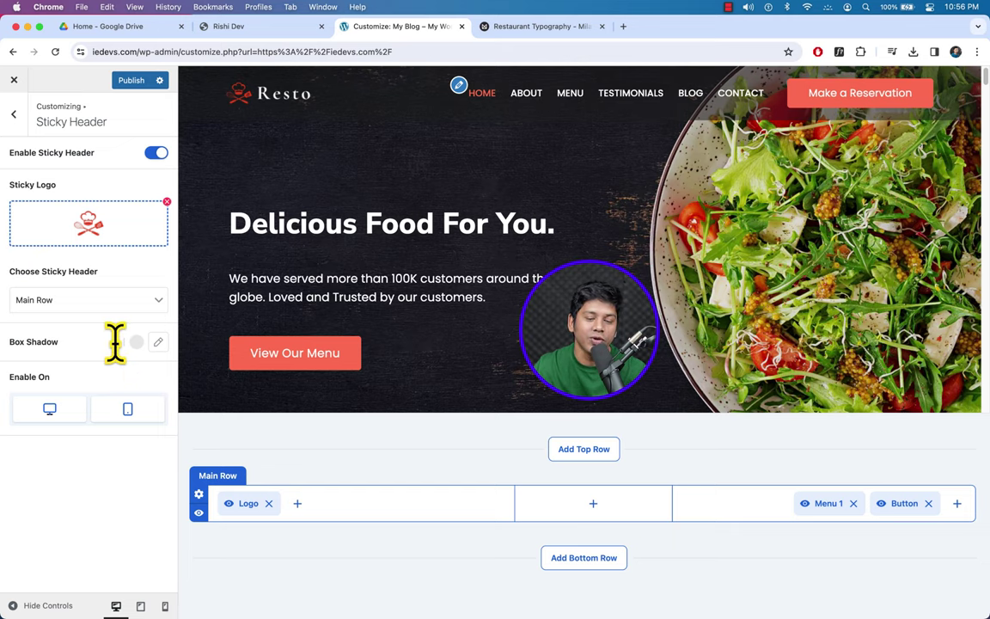
pyautogui.scroll(-5, 526, 221)
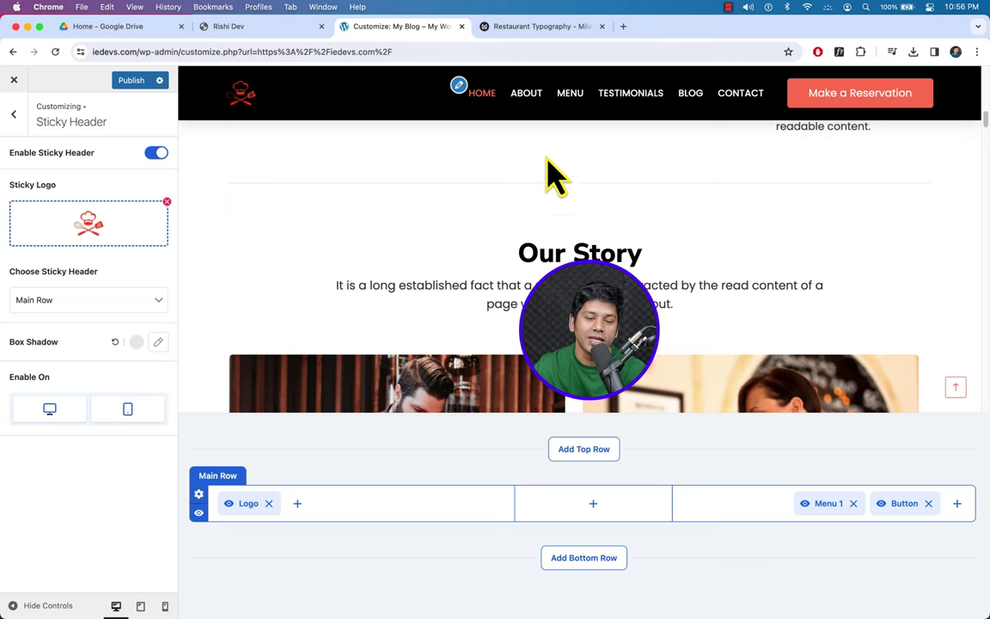
pyautogui.scroll(2, 417, 249)
pyautogui.scroll(10, 413, 262)
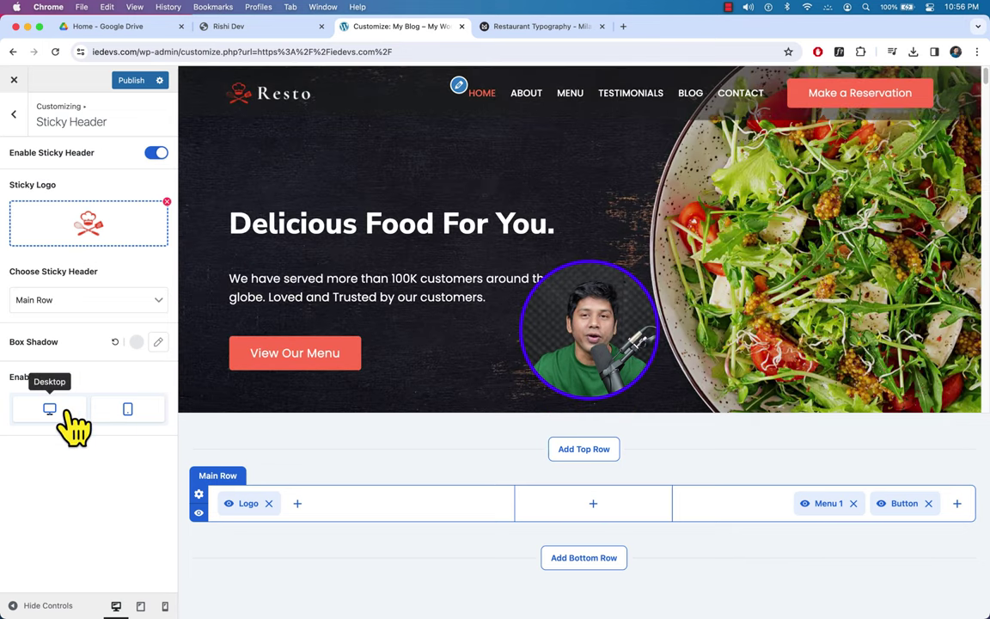
# Toggle the mobile sticky-header setting, publish, and return to the Header Builder
pyautogui.click(129, 410)
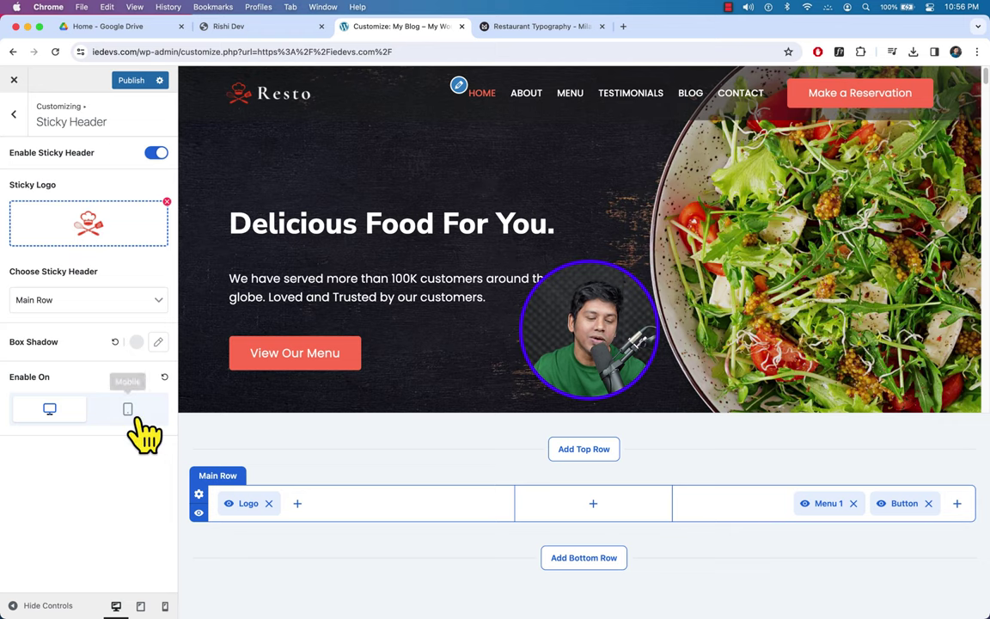
pyautogui.click(129, 411)
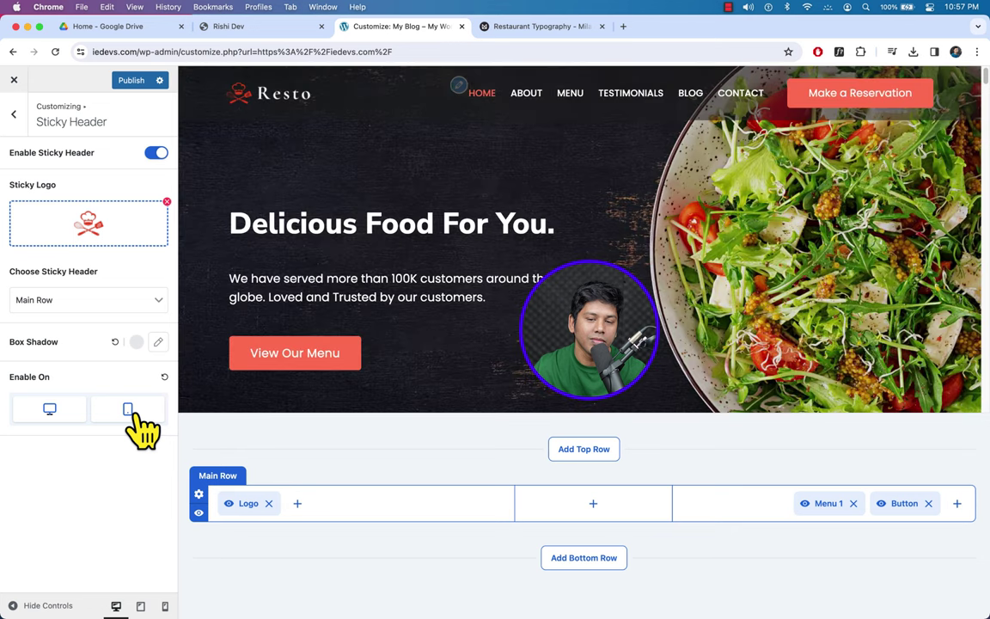
pyautogui.click(133, 84)
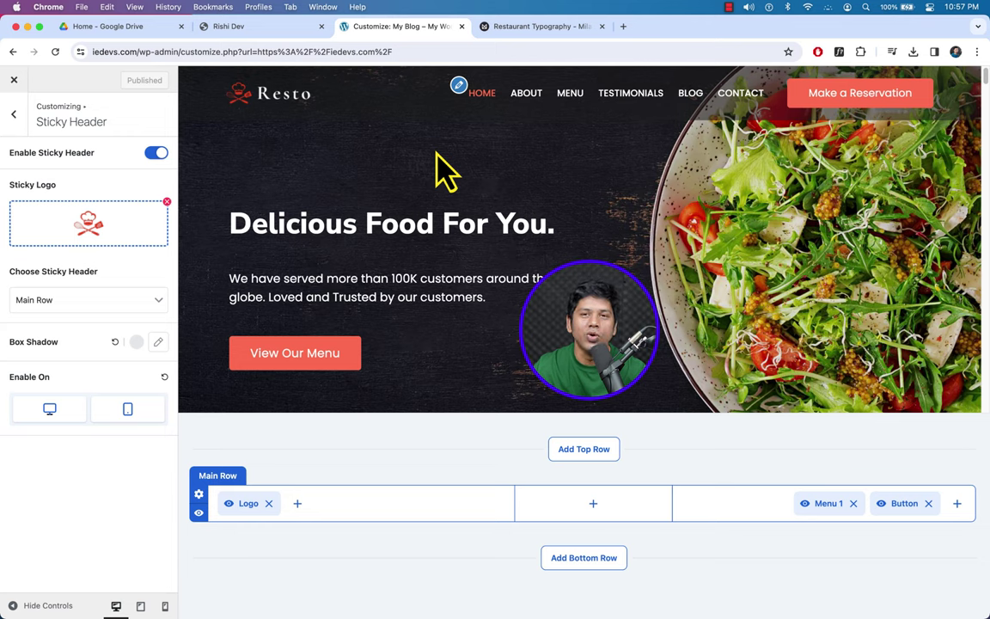
pyautogui.press('Escape')
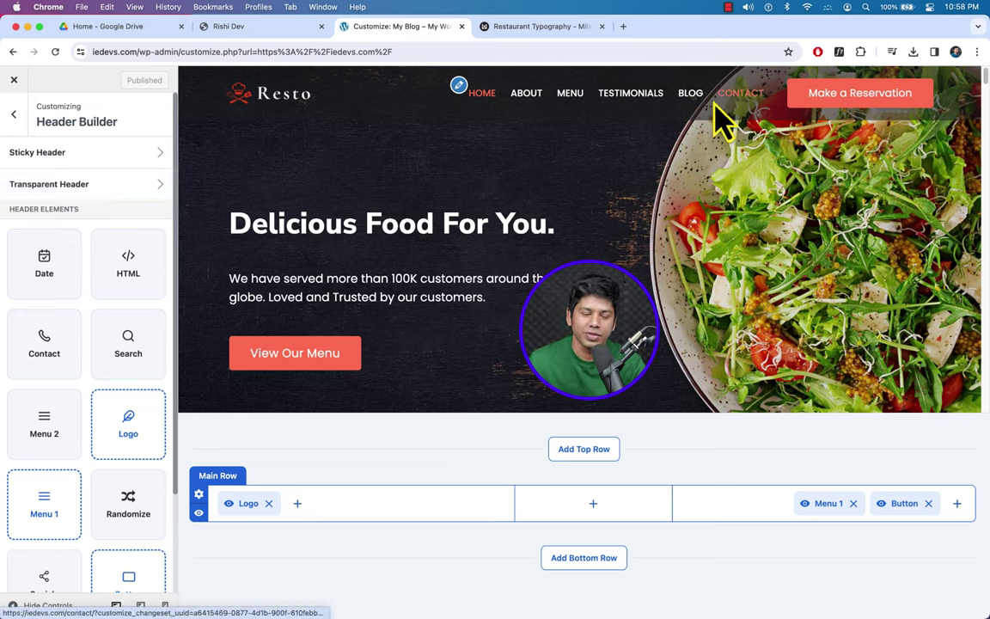
pyautogui.scroll(-5, 89, 283)
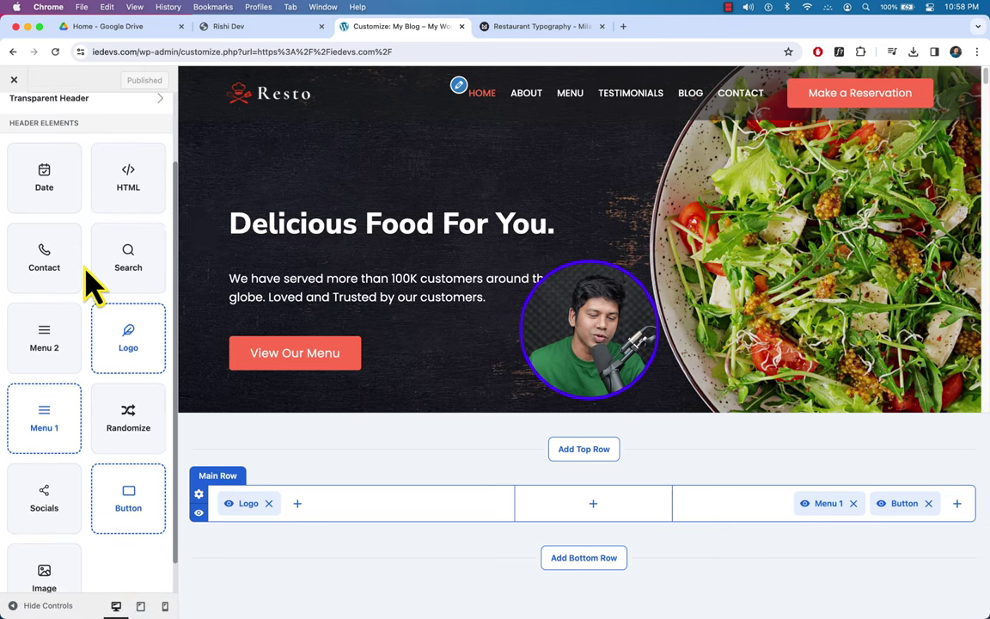
pyautogui.scroll(-1, 86, 344)
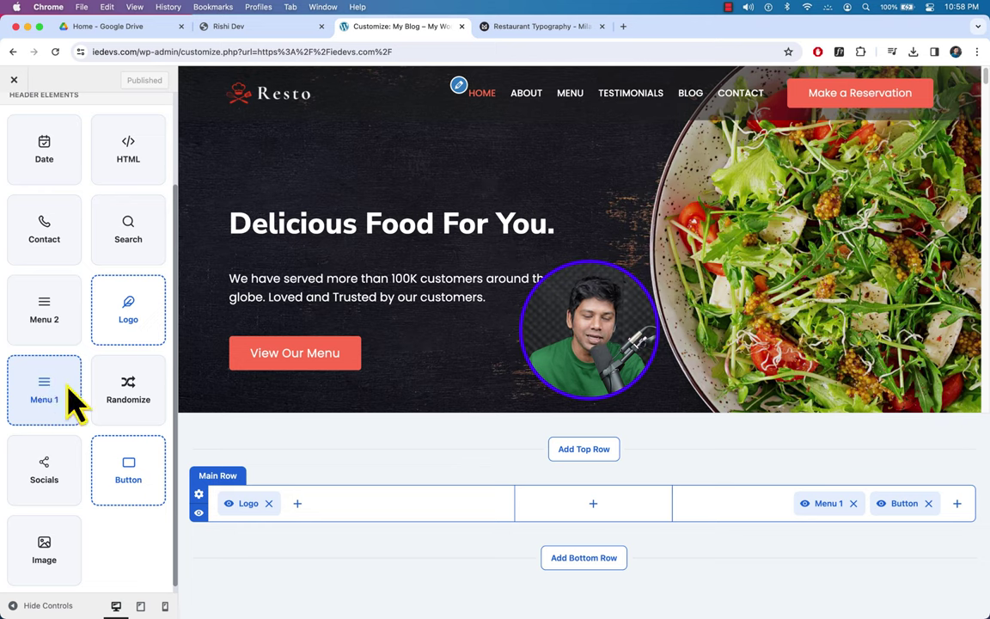
pyautogui.click(819, 514)
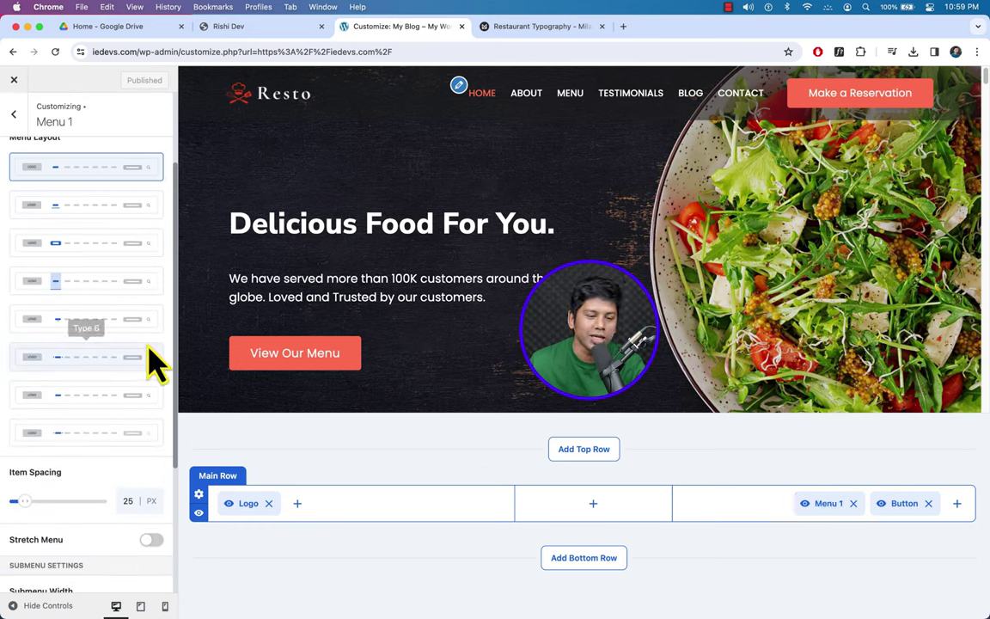
pyautogui.scroll(-4, 81, 287)
pyautogui.scroll(-2, 82, 296)
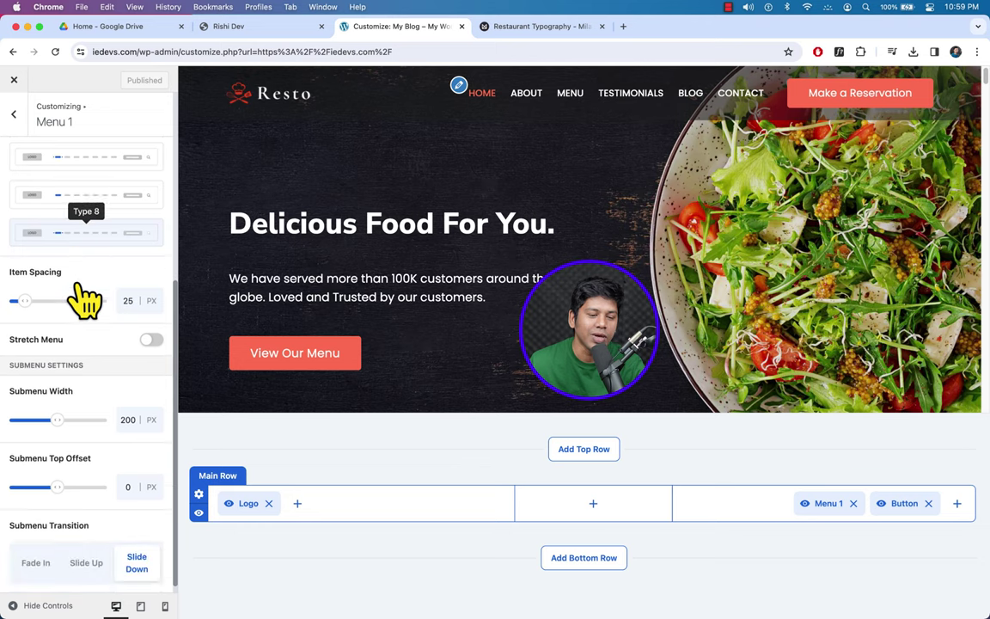
pyautogui.scroll(8, 82, 297)
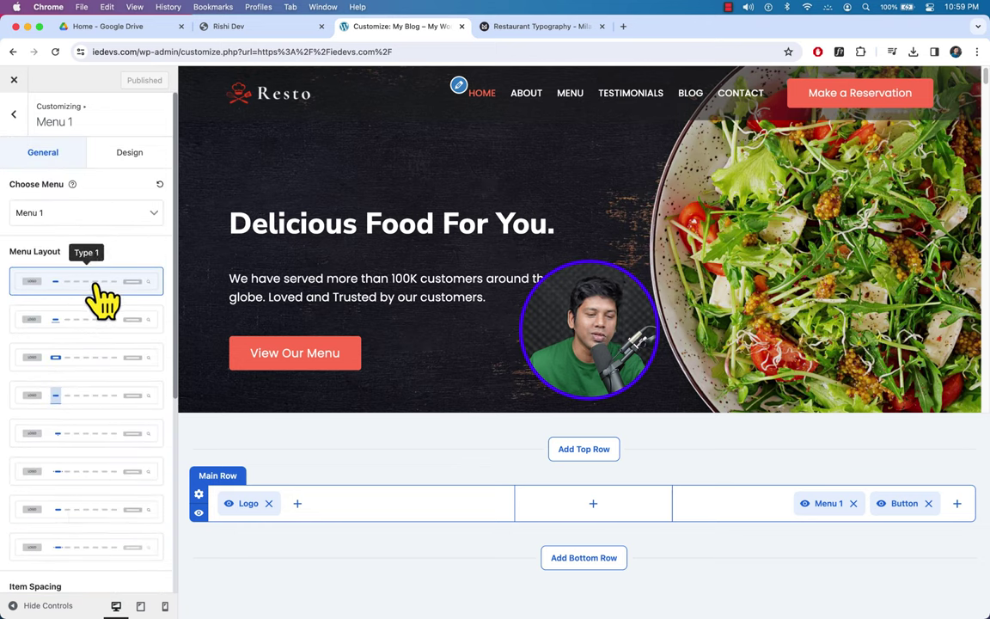
pyautogui.click(14, 115)
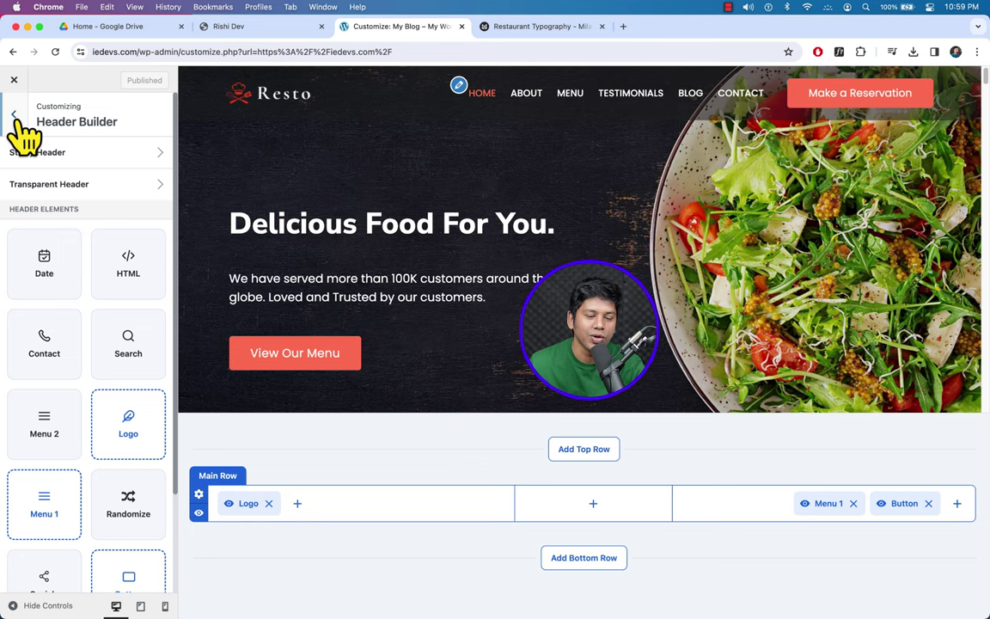
pyautogui.click(60, 516)
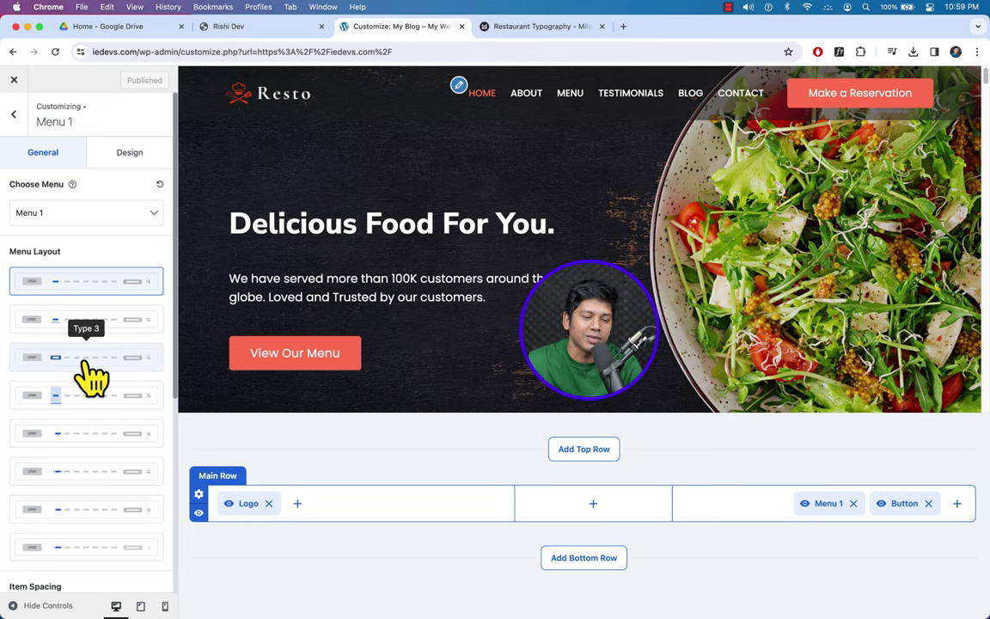
pyautogui.click(160, 227)
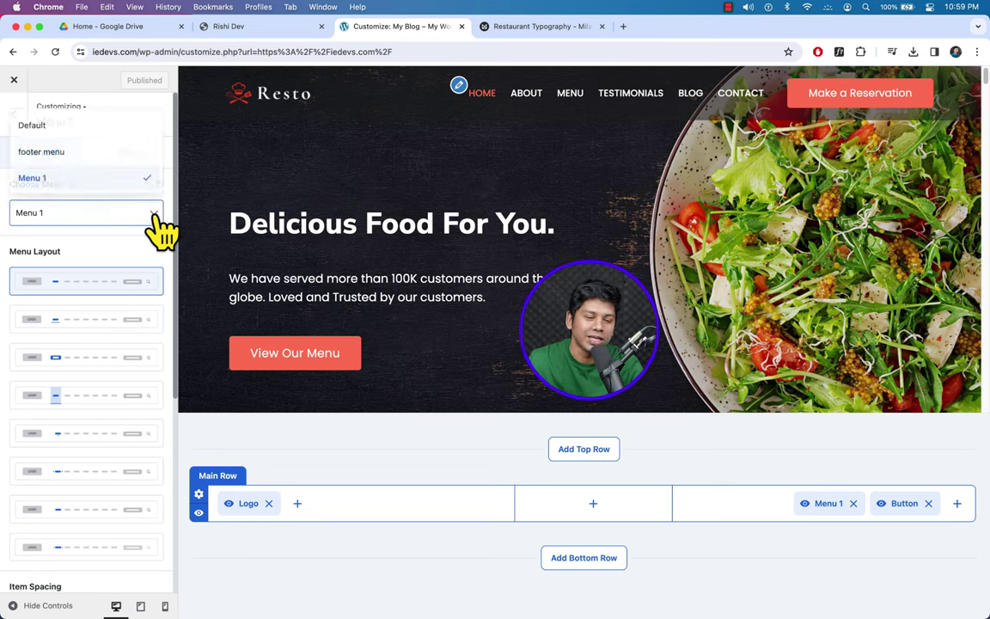
pyautogui.click(38, 182)
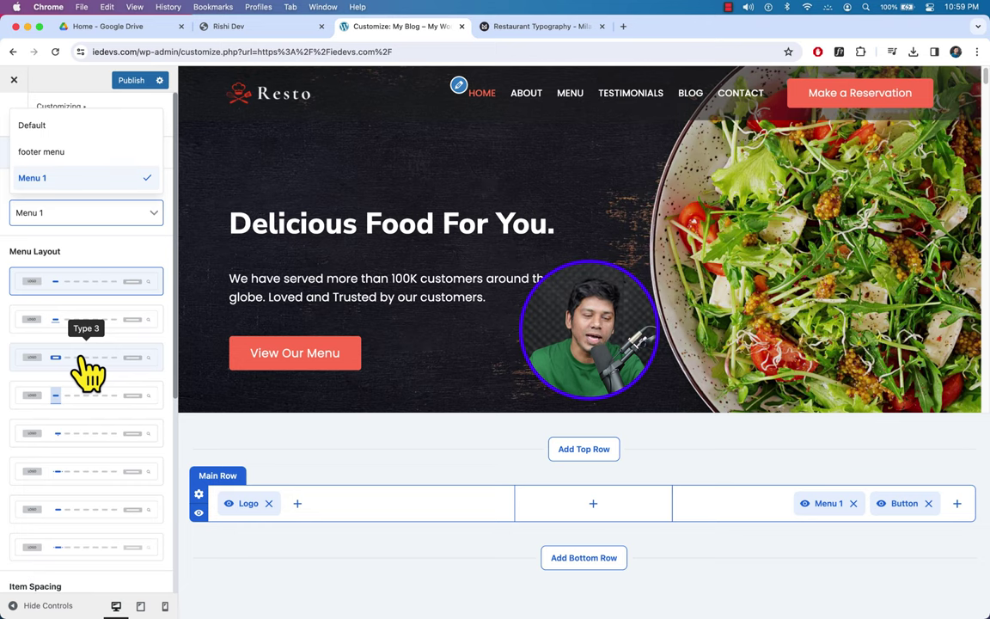
pyautogui.scroll(-5, 86, 370)
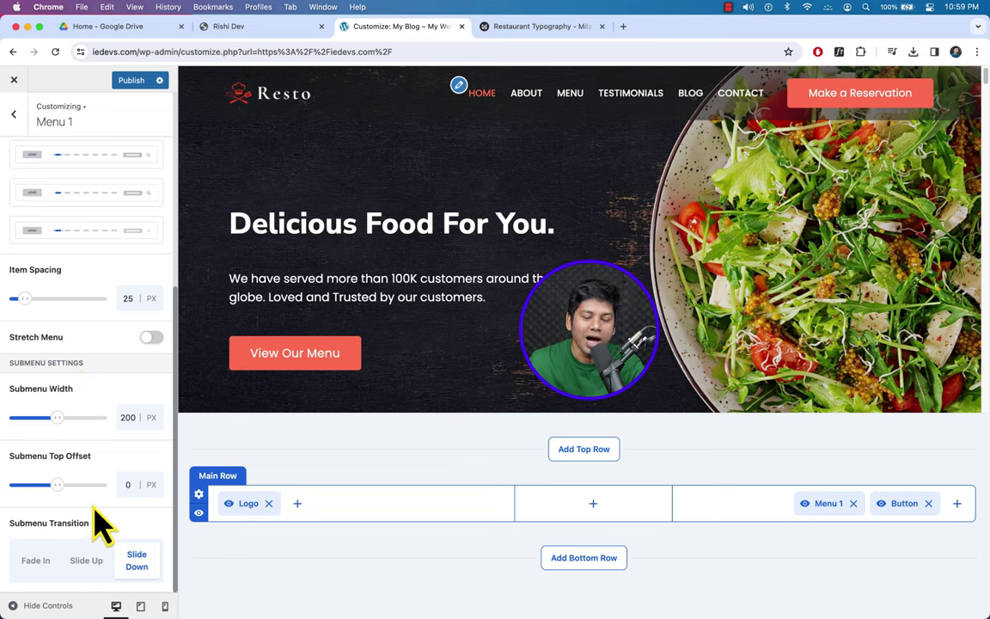
pyautogui.scroll(5, 84, 342)
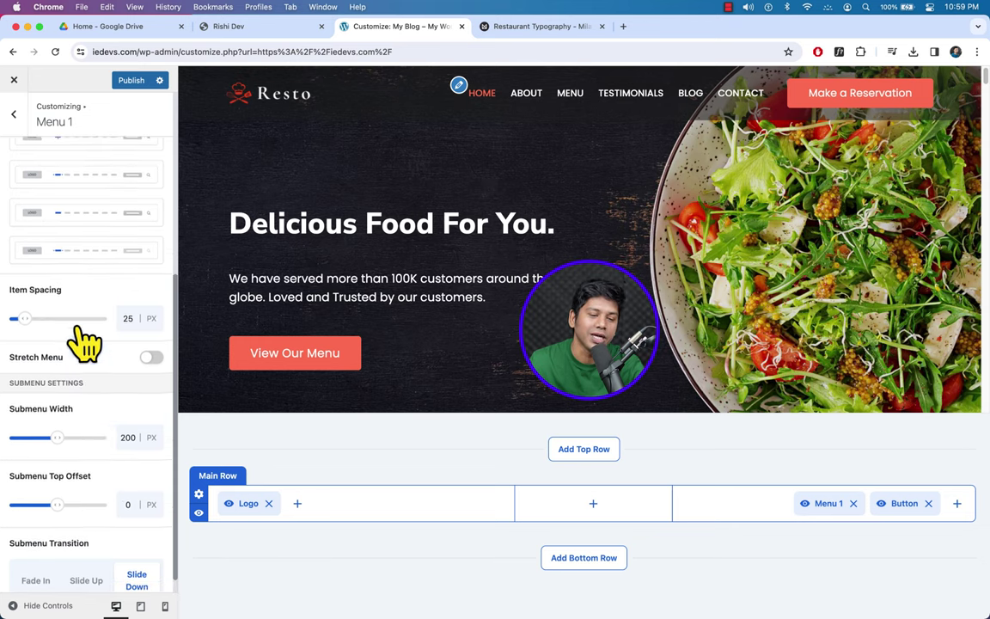
pyautogui.click(15, 115)
# Change the header Button's label to 'Call For Reservation' and close its settings
pyautogui.scroll(-5, 84, 283)
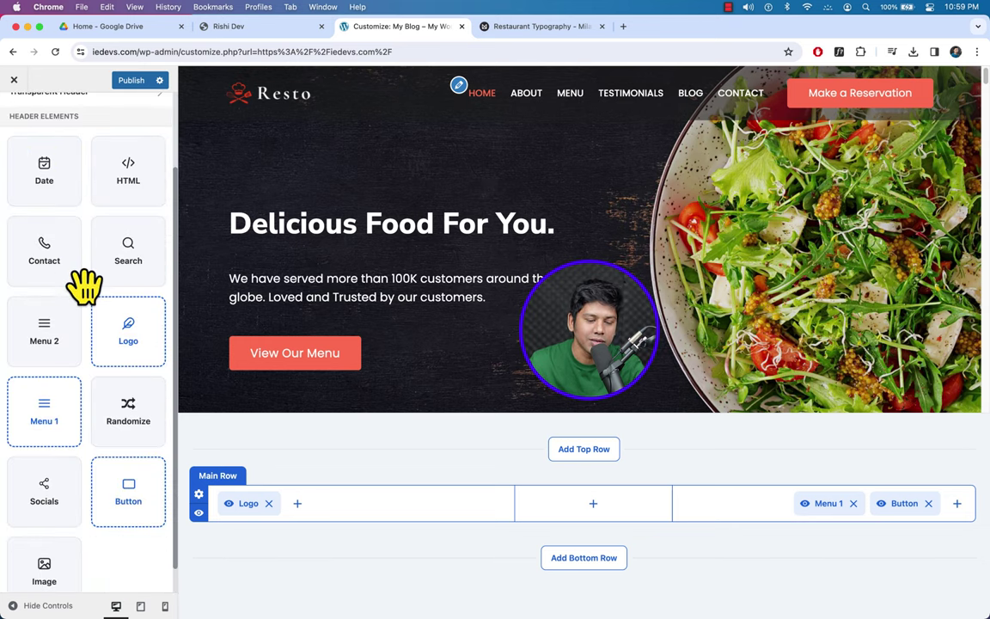
pyautogui.click(135, 484)
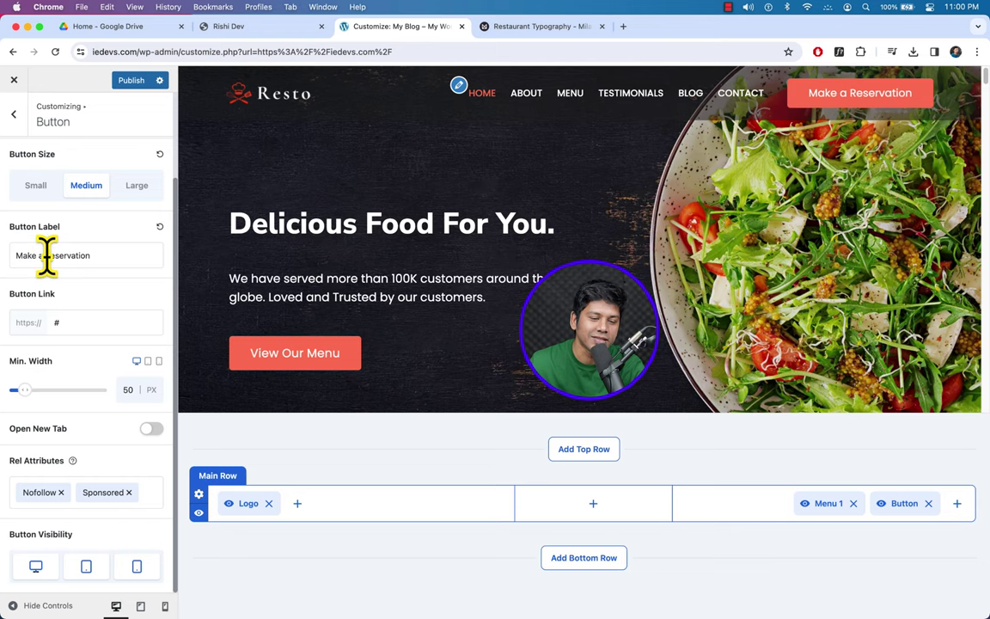
pyautogui.moveTo(47, 255); pyautogui.dragTo(4, 275)
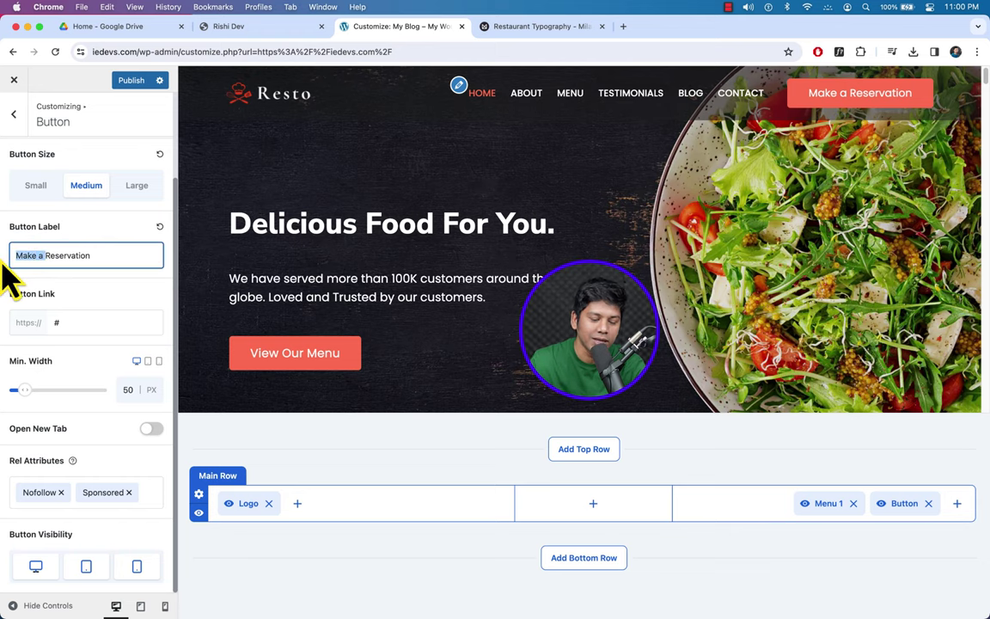
pyautogui.write('C')
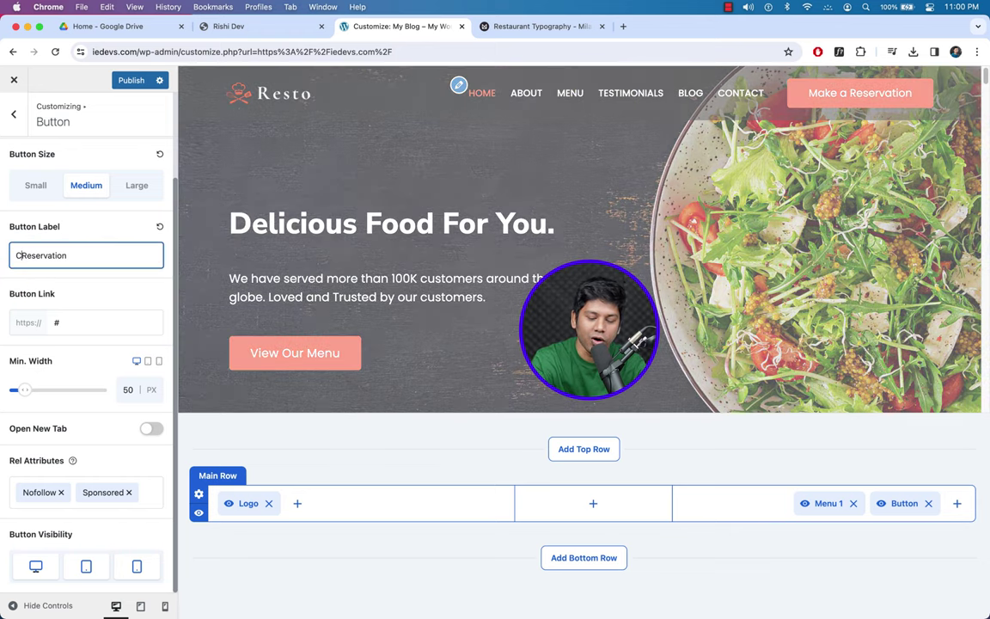
pyautogui.write('all For')
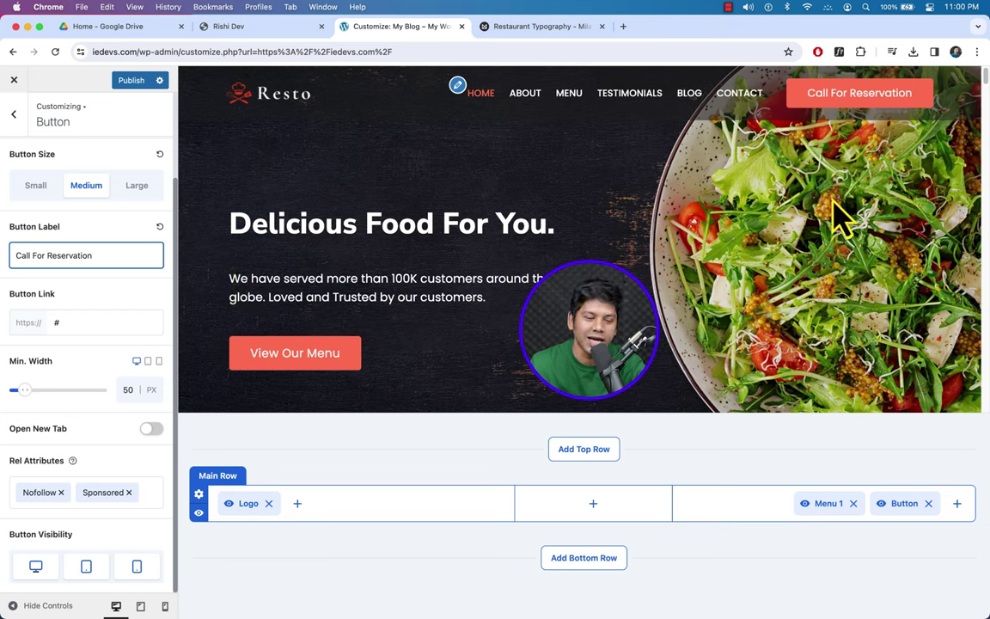
pyautogui.click(83, 323)
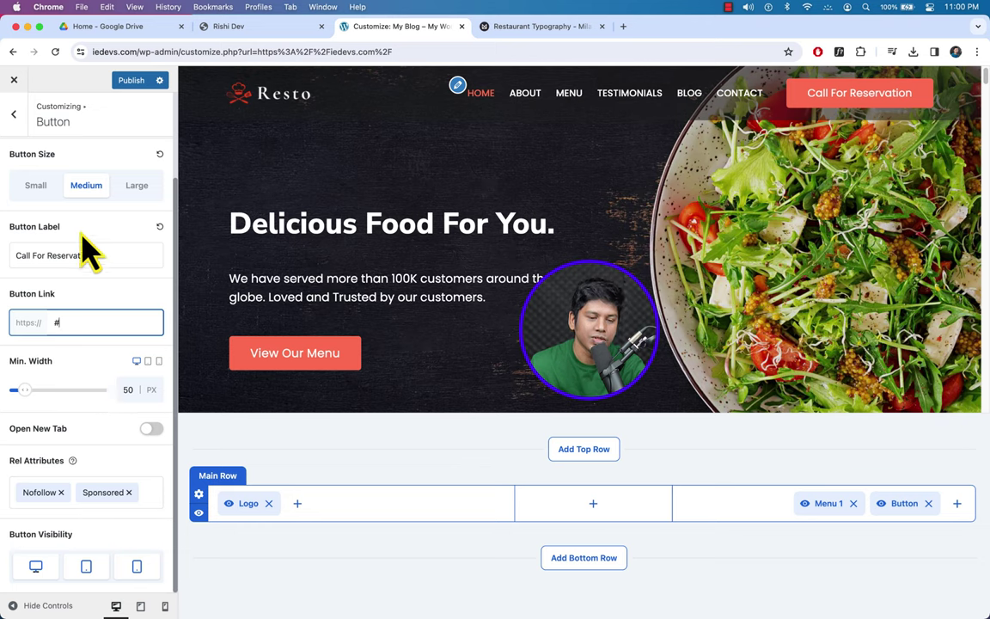
pyautogui.click(16, 116)
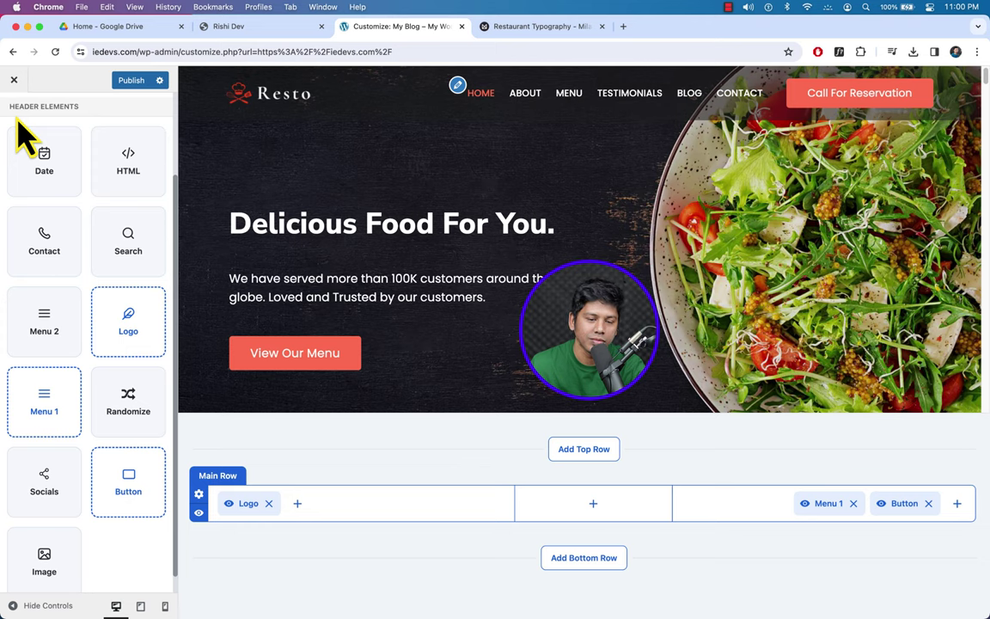
# Drag the Search element onto the Main Row's right end, after Menu 1 and Button
pyautogui.scroll(-1, 90, 325)
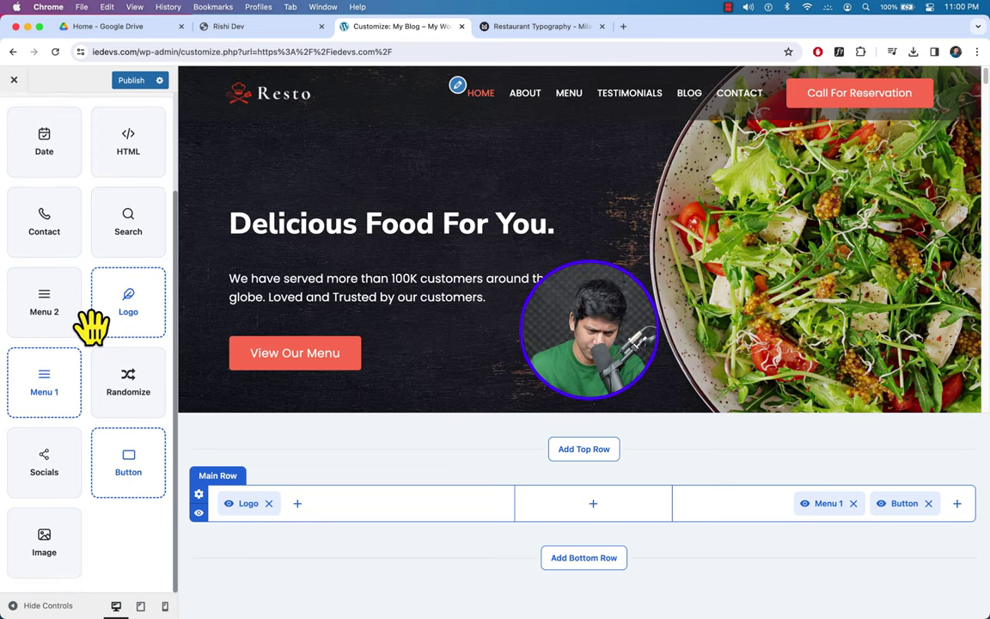
pyautogui.scroll(3, 90, 325)
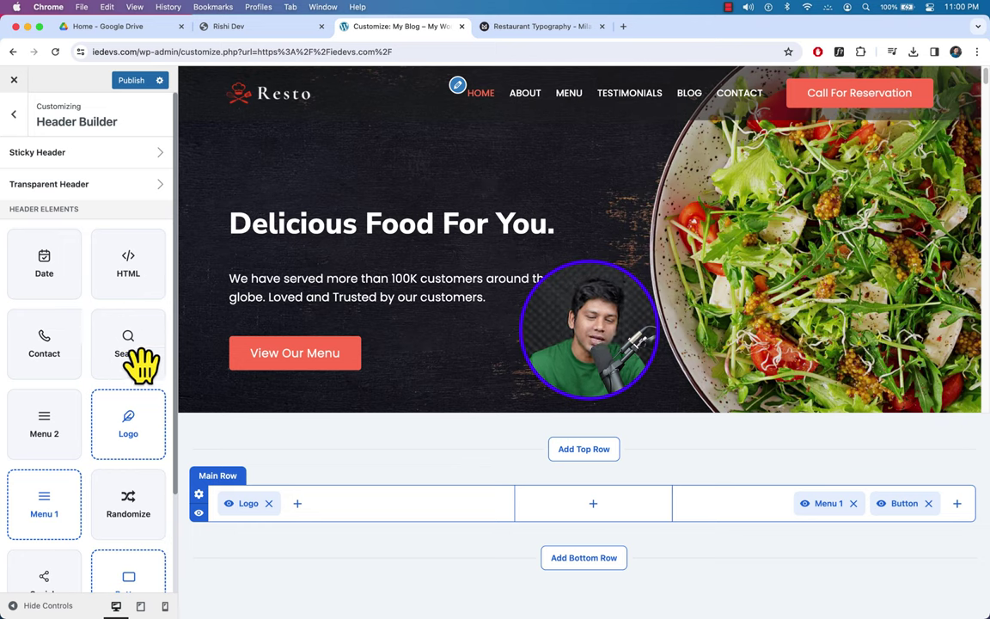
pyautogui.moveTo(139, 357); pyautogui.dragTo(957, 507)
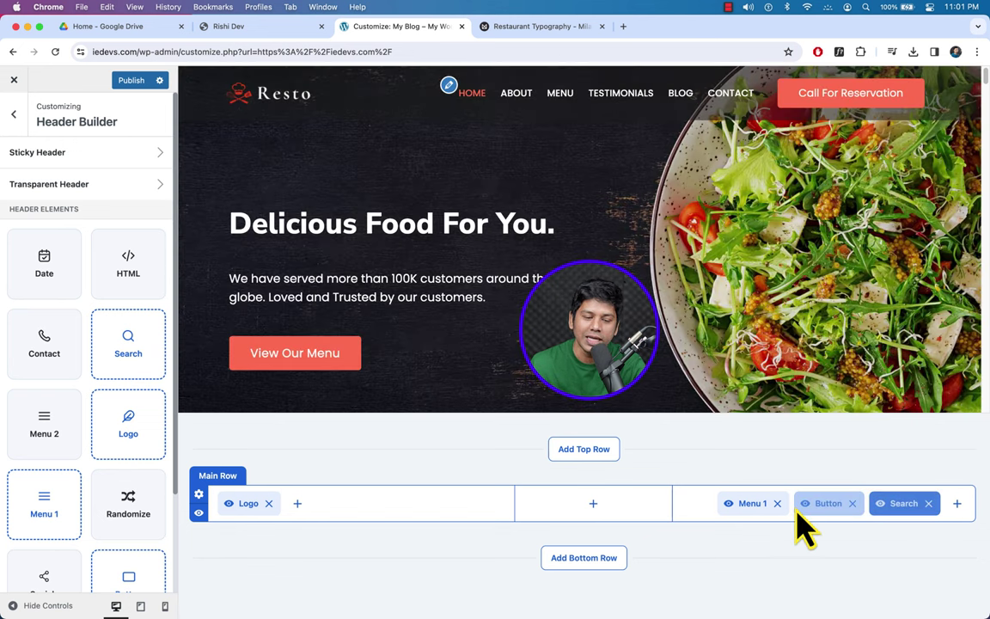
# Make the Search icon white (FFFFFF) for default, transparent and sticky states
pyautogui.click(121, 365)
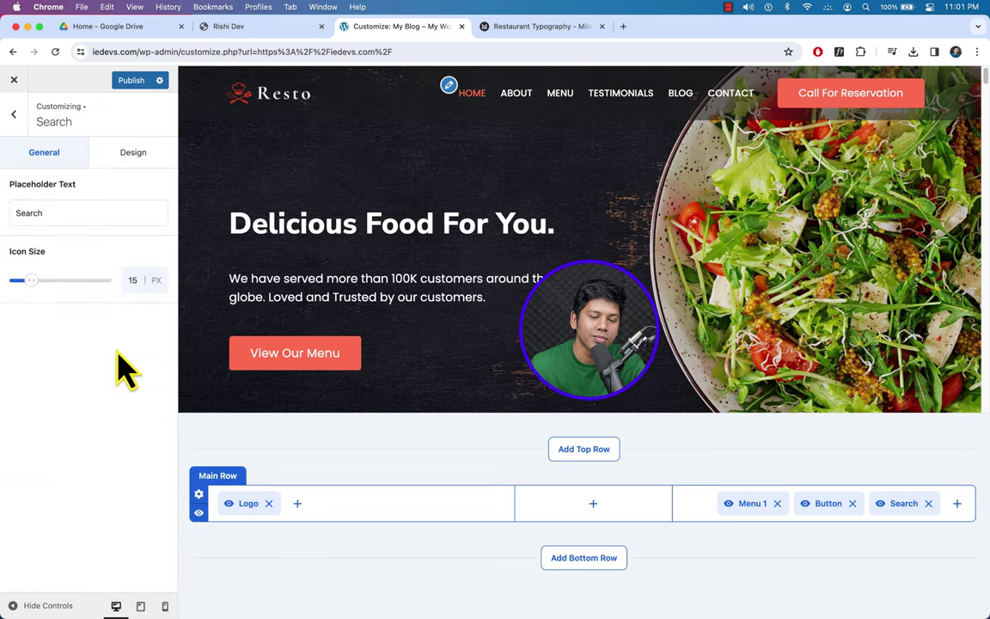
pyautogui.click(66, 213)
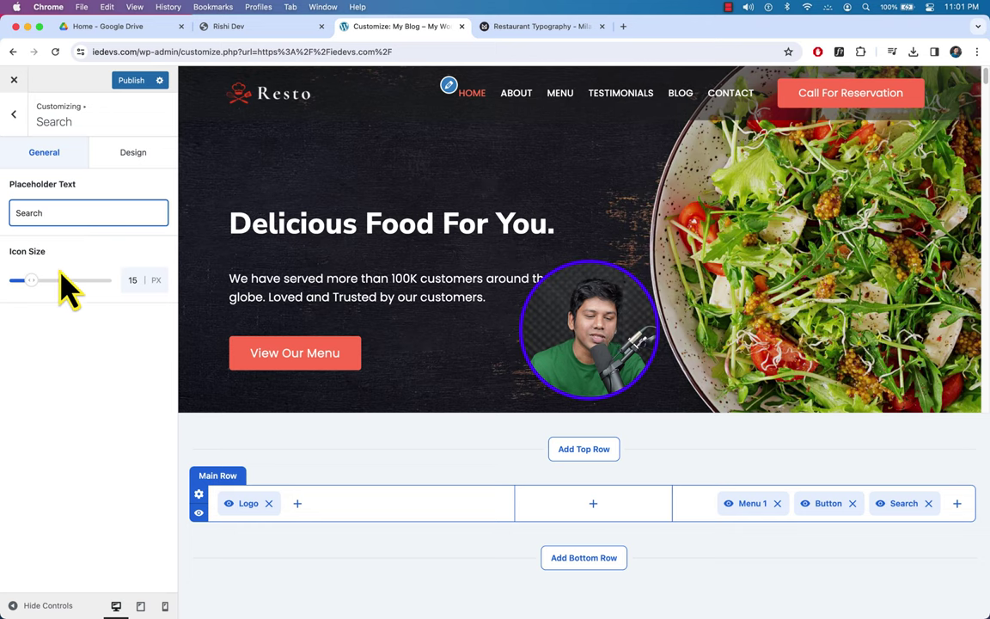
pyautogui.click(132, 155)
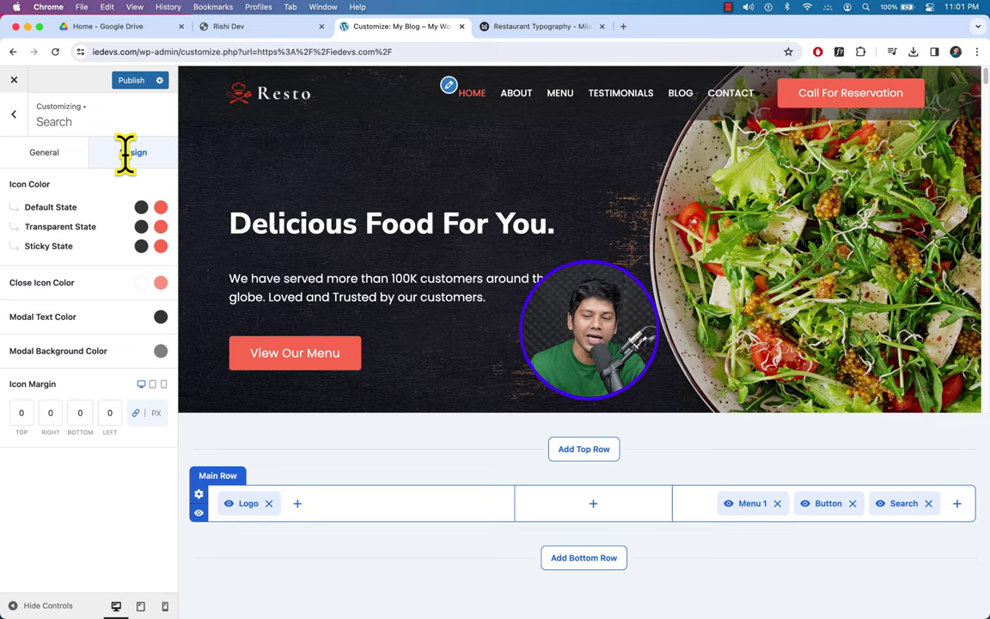
pyautogui.click(142, 208)
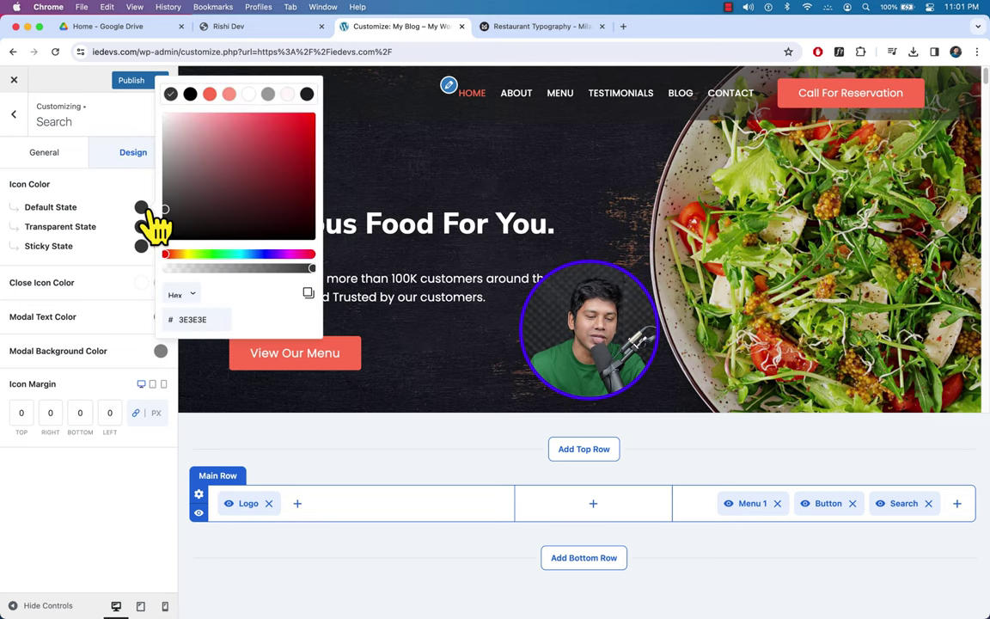
pyautogui.click(248, 95)
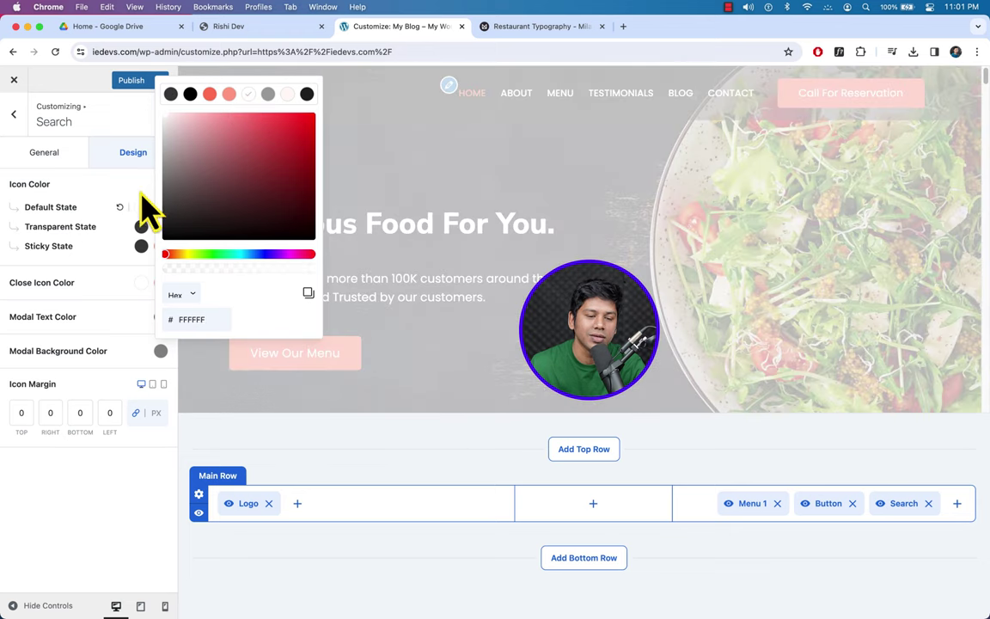
pyautogui.click(141, 227)
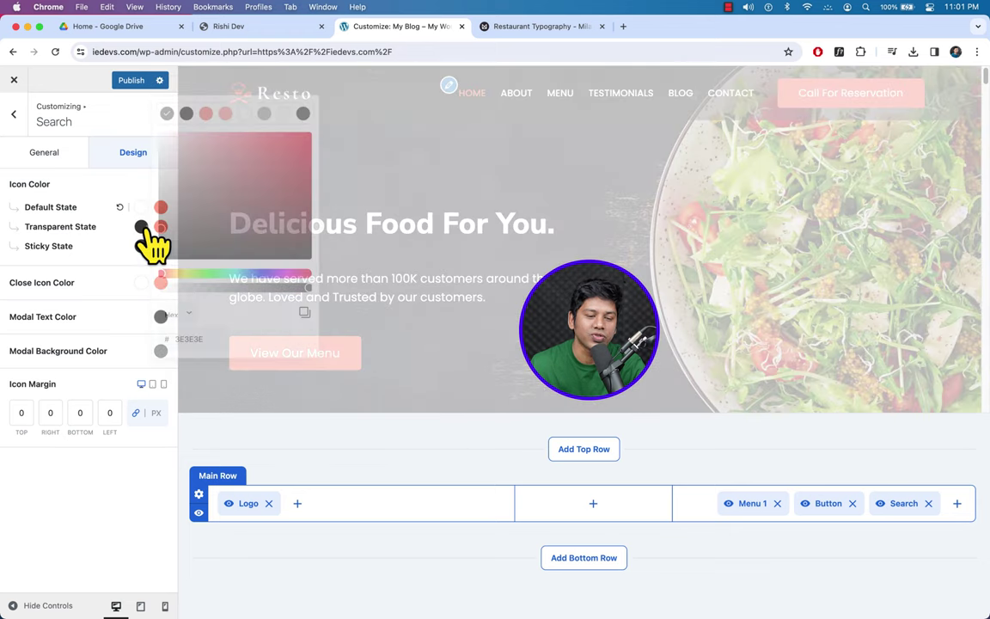
pyautogui.click(142, 229)
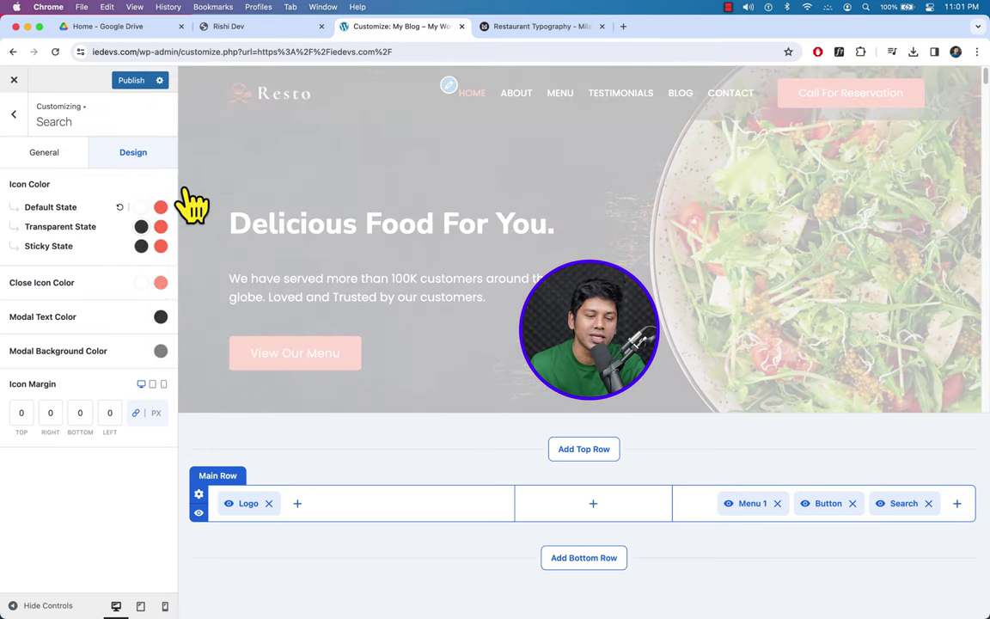
pyautogui.click(142, 227)
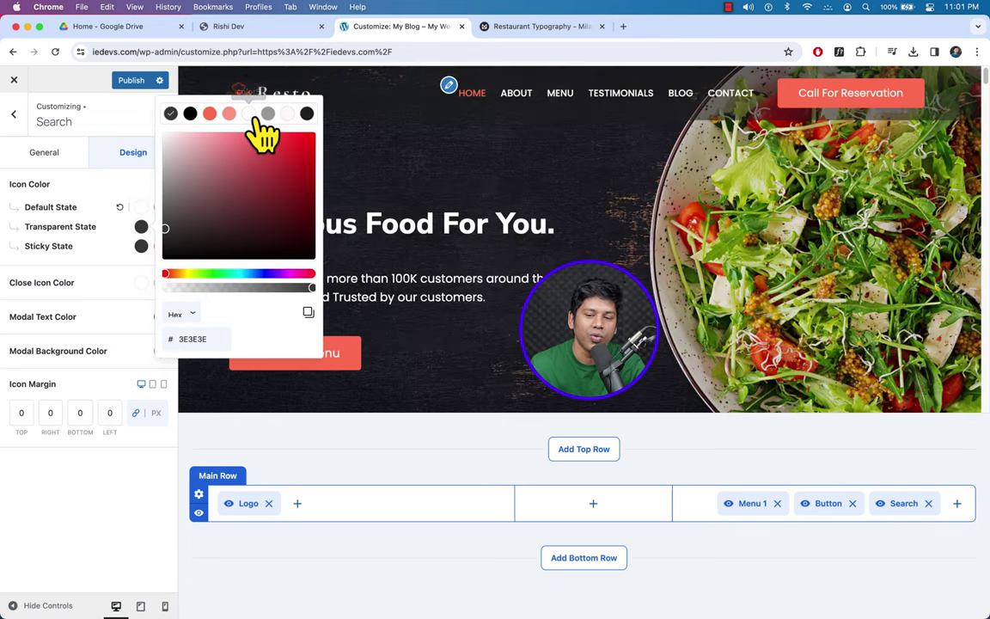
pyautogui.click(249, 115)
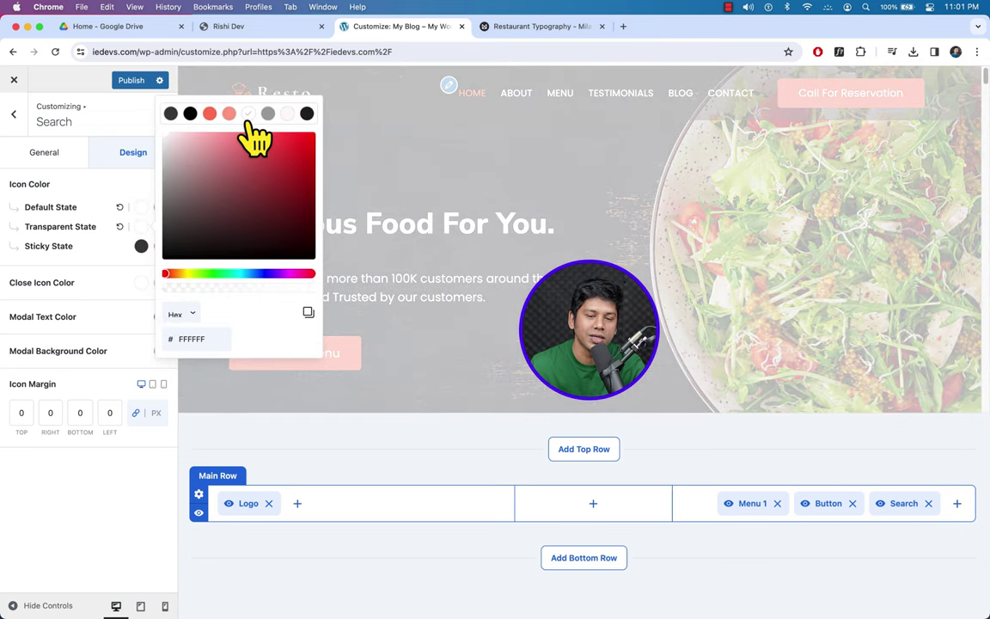
pyautogui.click(140, 246)
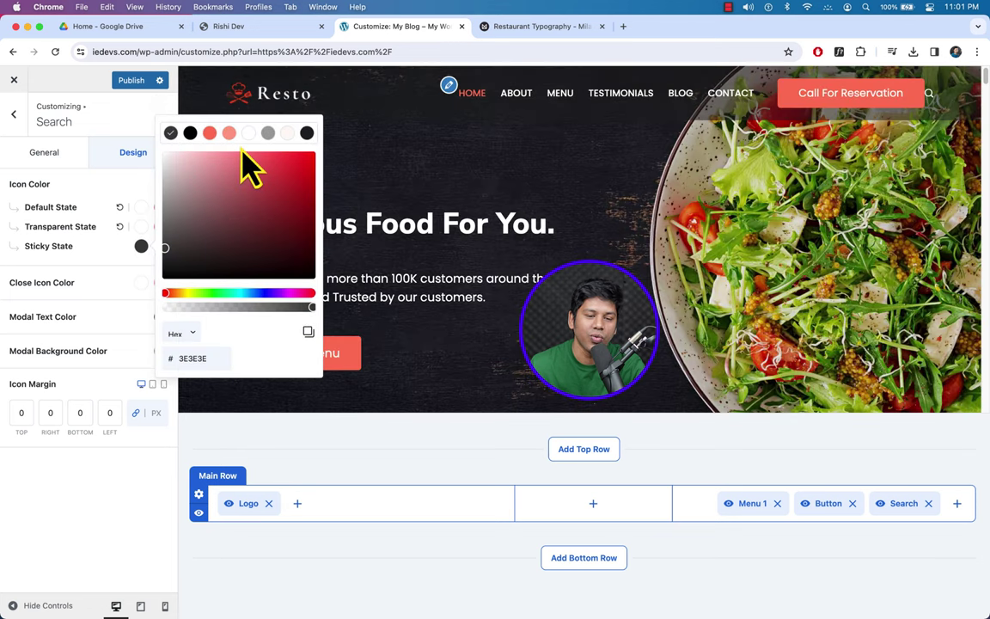
pyautogui.click(250, 135)
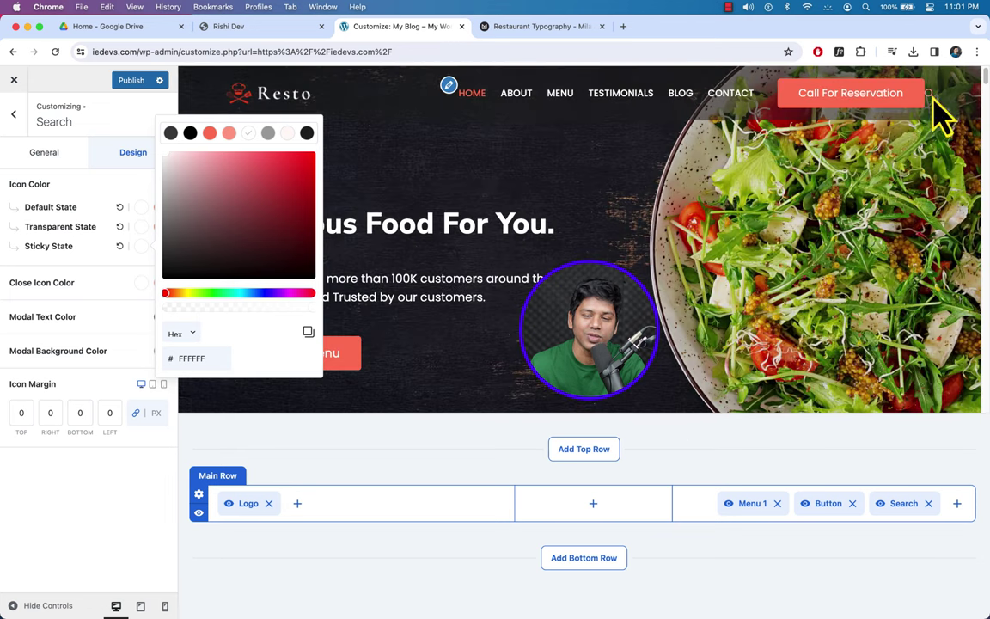
pyautogui.click(105, 297)
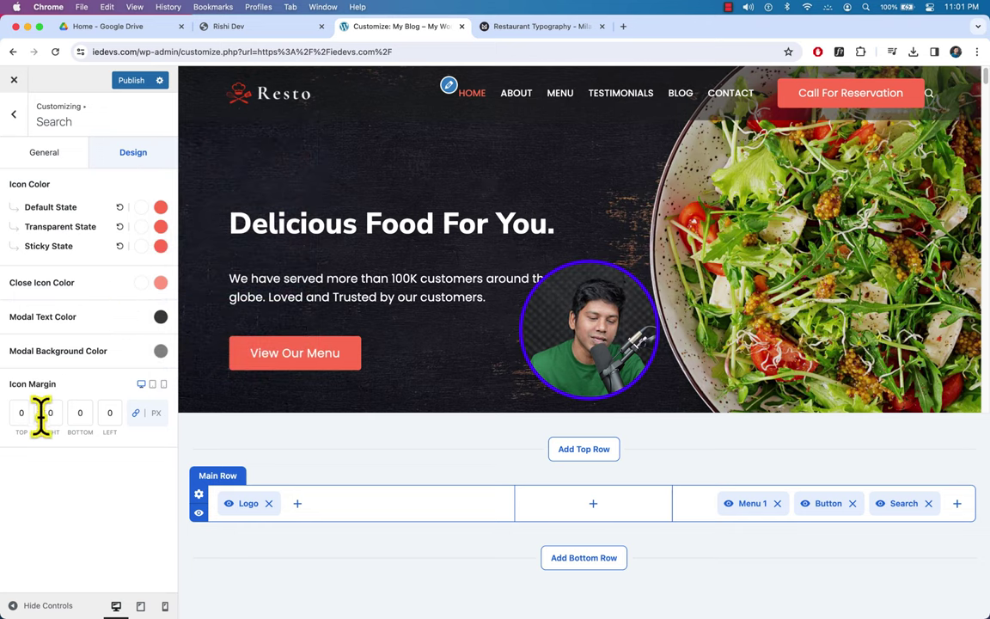
# Unlink the icon margin sides and give the Search icon a 40 px left margin
pyautogui.click(136, 413)
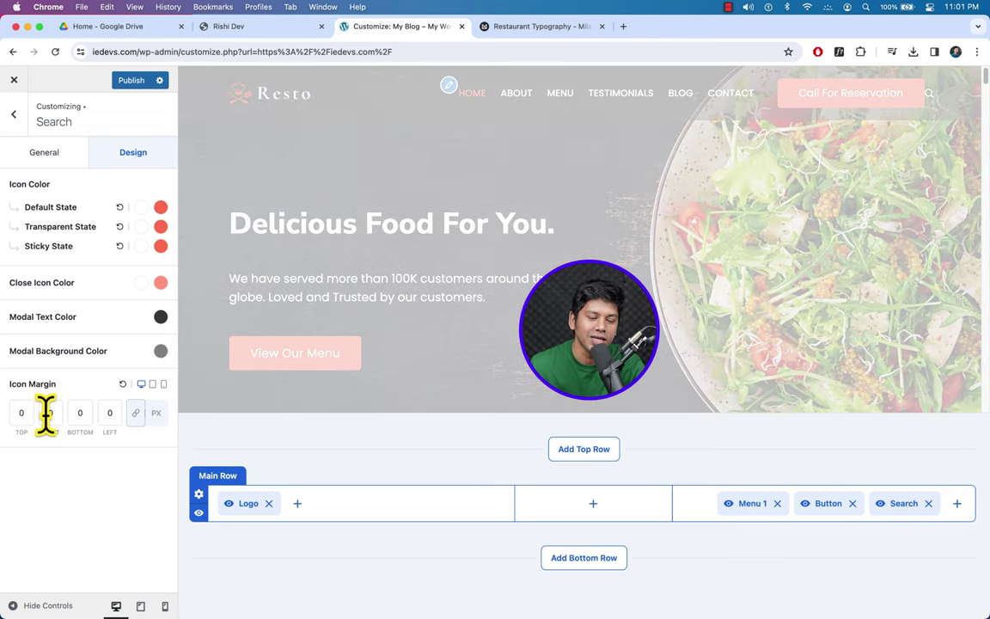
pyautogui.click(102, 413)
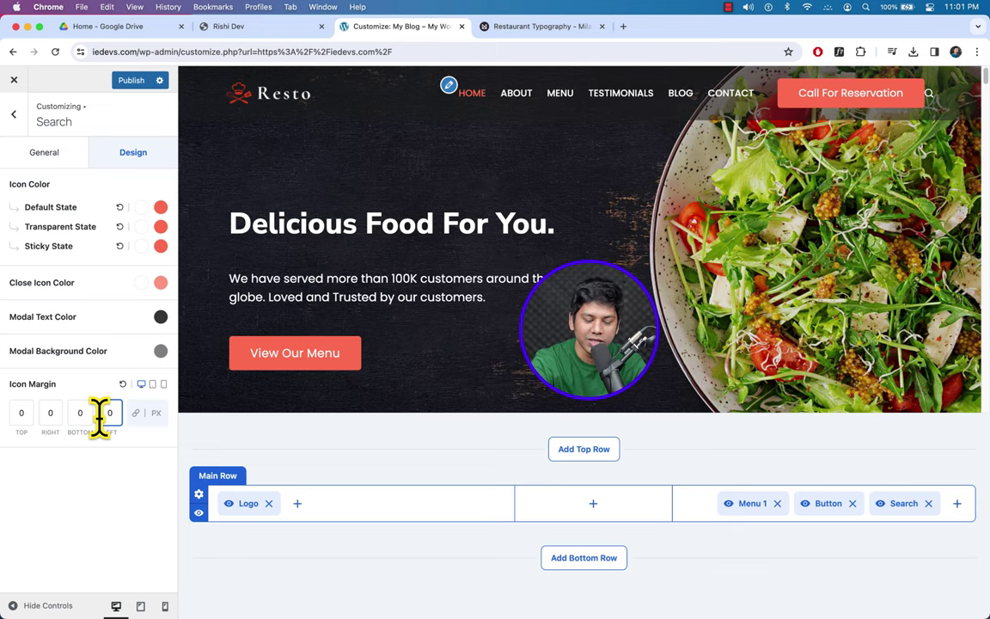
pyautogui.write('40')
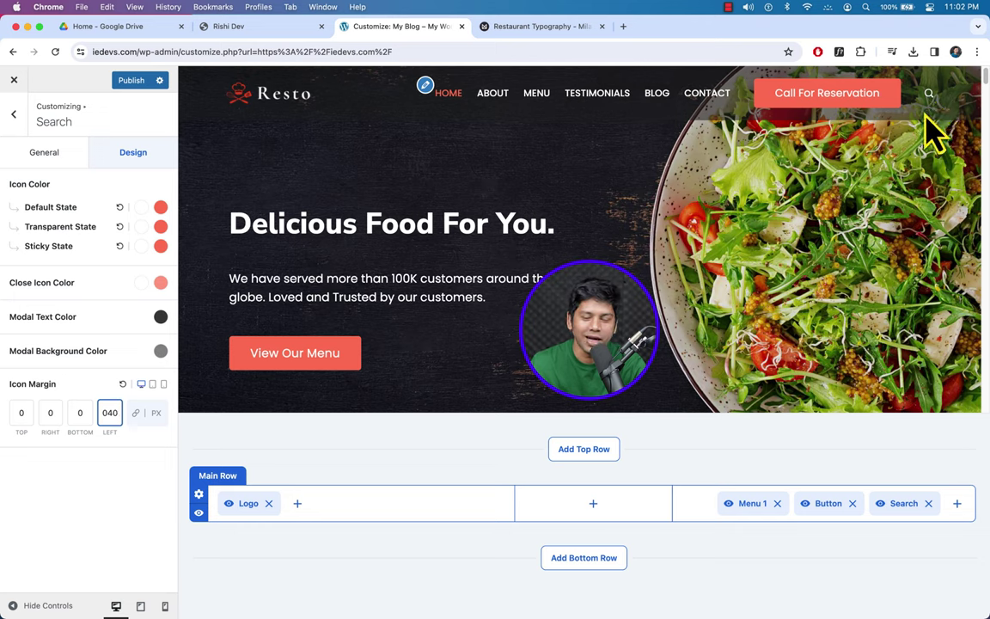
pyautogui.click(14, 114)
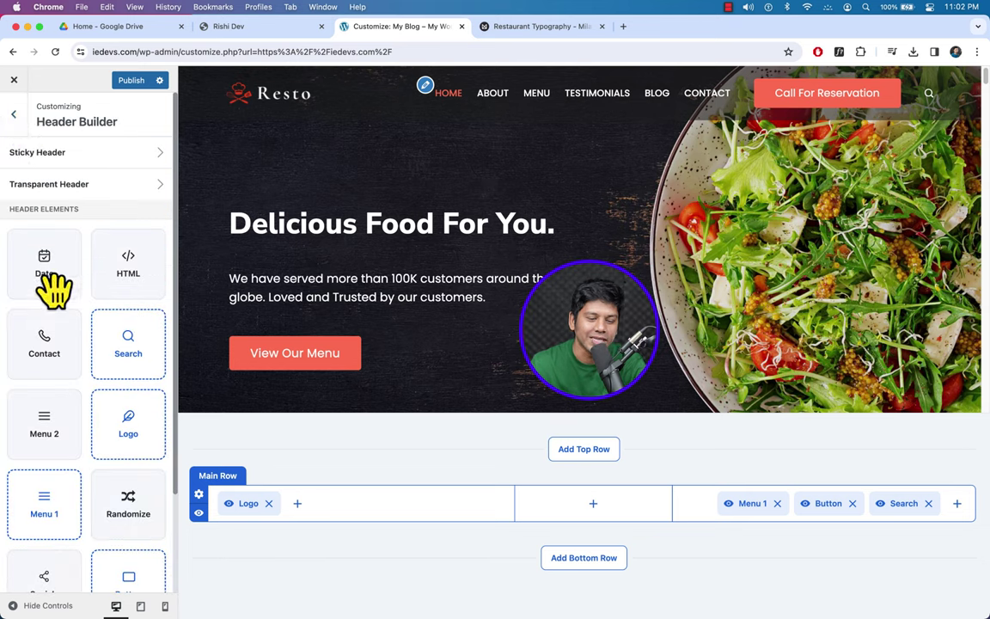
pyautogui.scroll(-3, 69, 421)
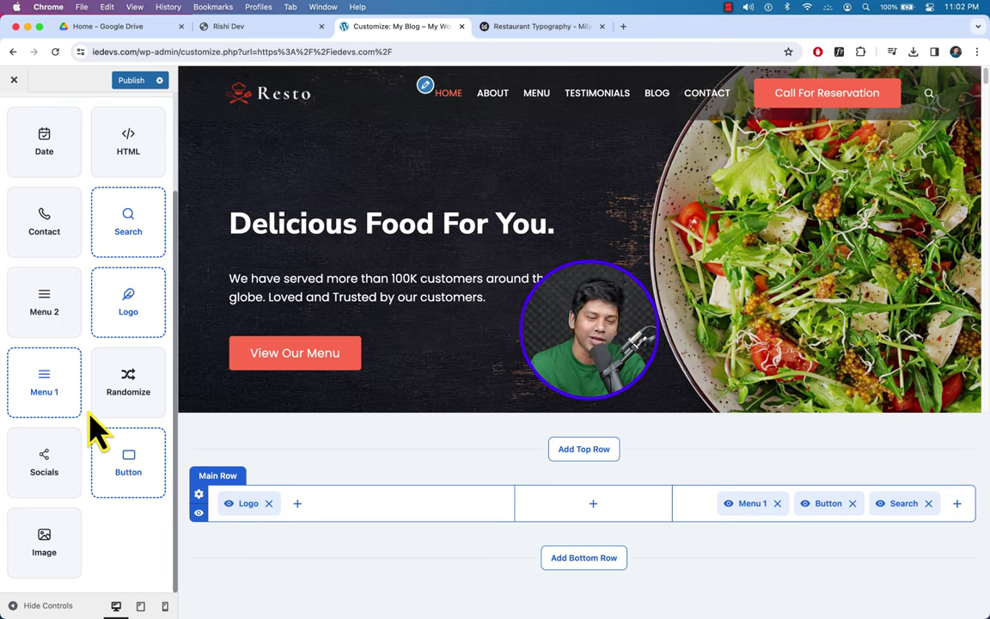
pyautogui.scroll(3, 95, 425)
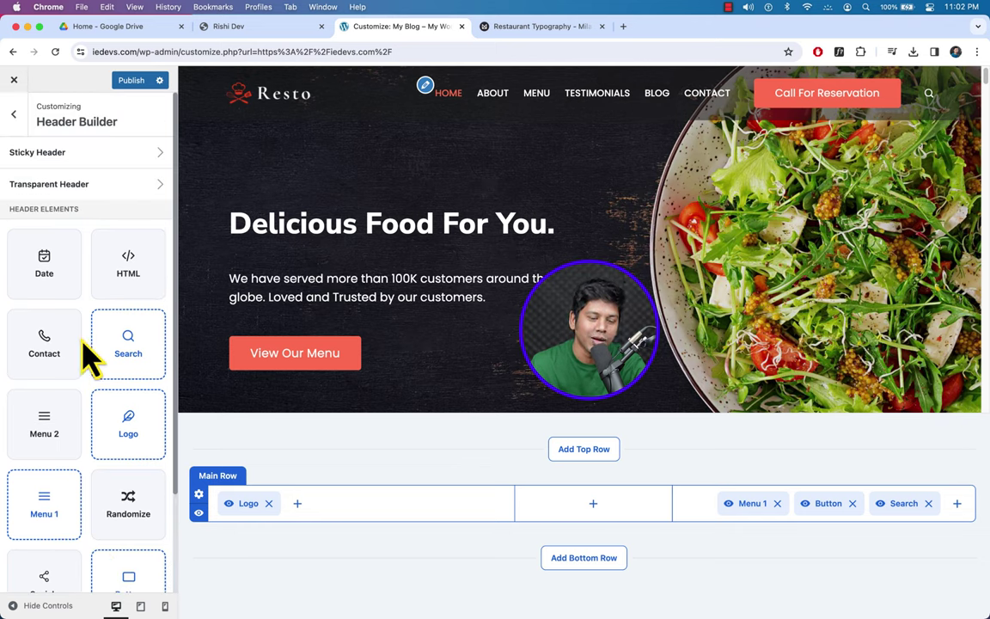
# Set the header search icon size to 24 px and check that its search overlay opens and closes
pyautogui.click(134, 352)
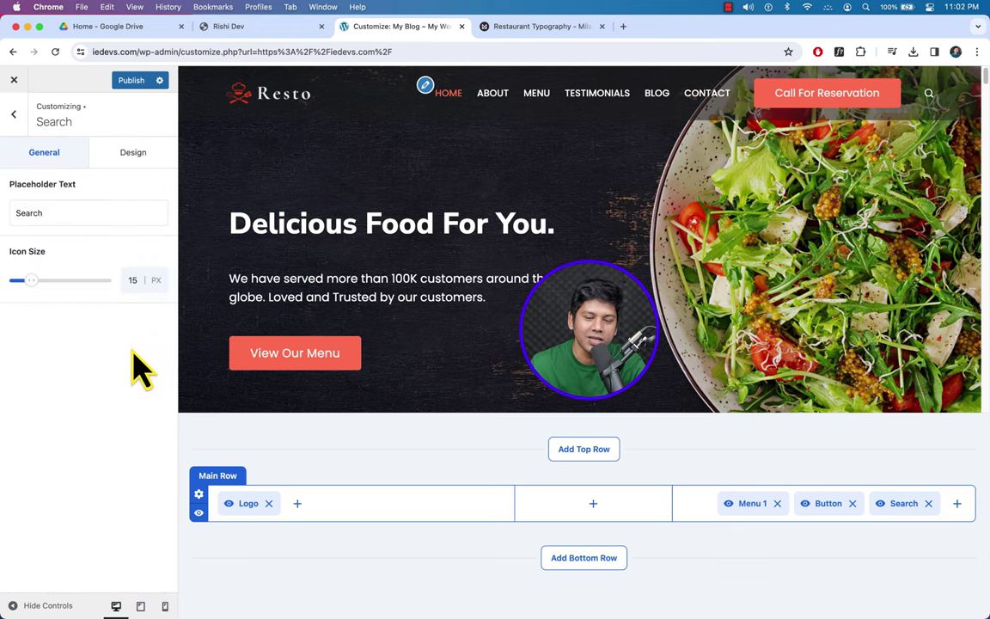
pyautogui.moveTo(33, 281); pyautogui.dragTo(53, 281)
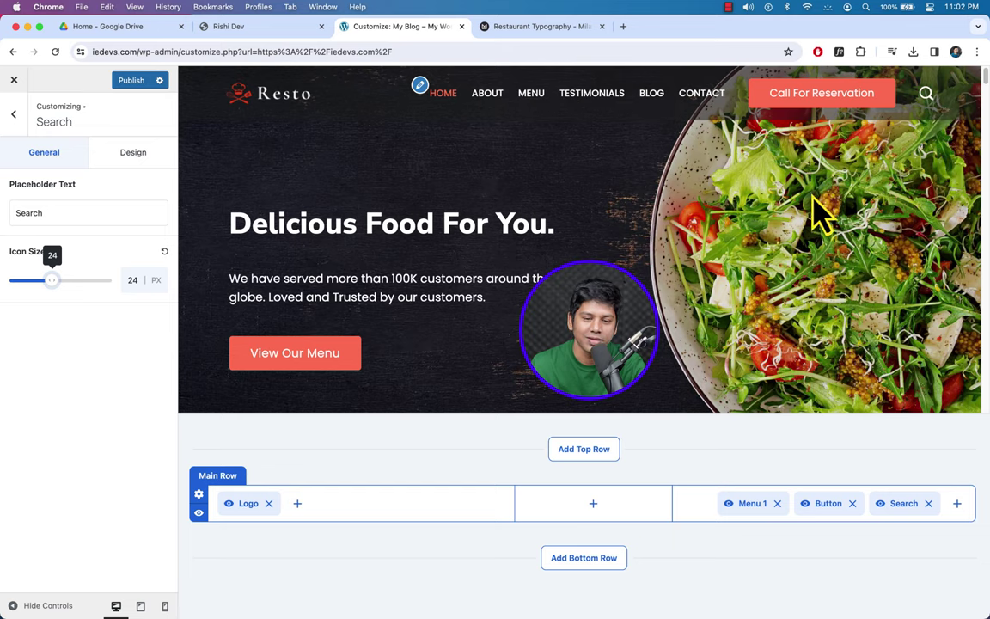
pyautogui.scroll(-5, 813, 206)
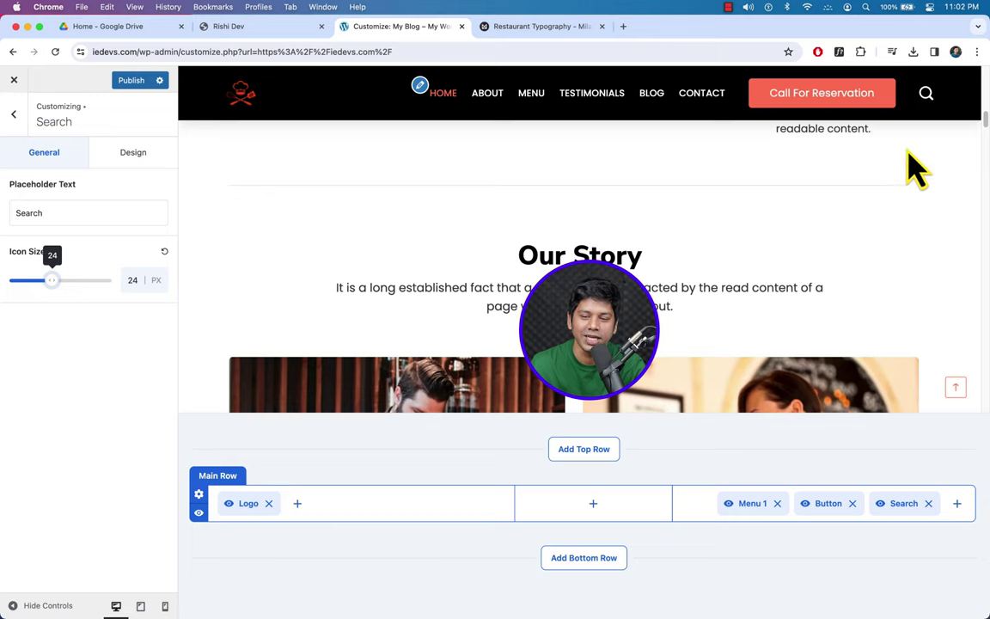
pyautogui.click(927, 95)
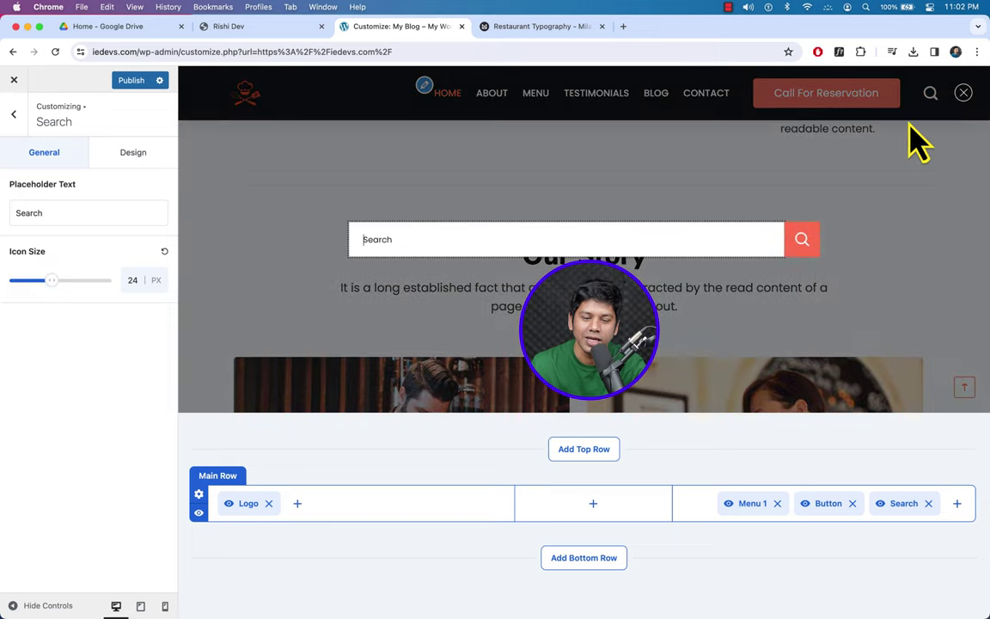
pyautogui.click(641, 209)
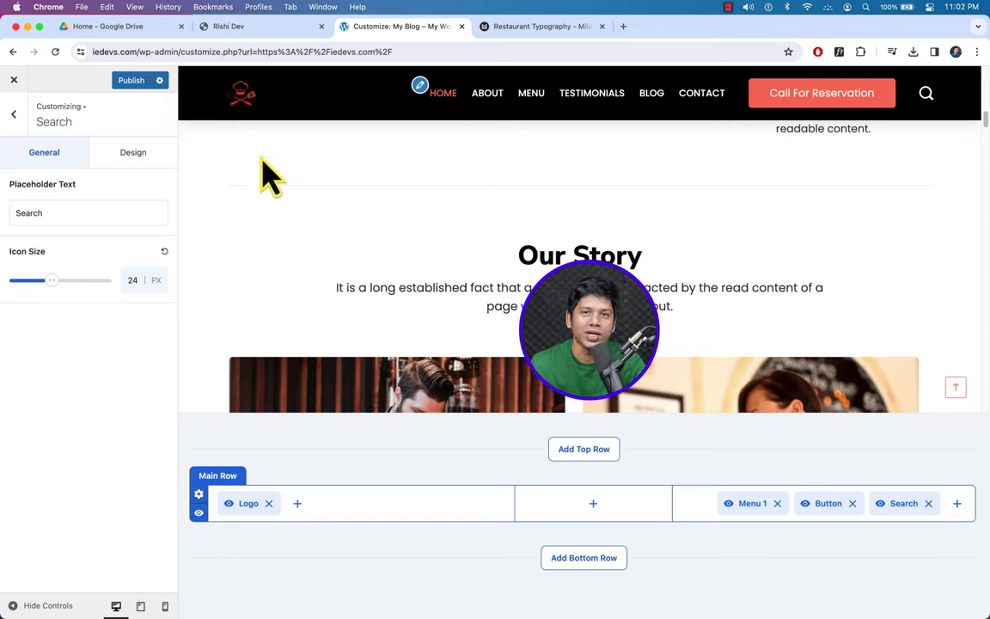
# Publish the header changes and close the Customizer to view the live Resto homepage
pyautogui.click(137, 82)
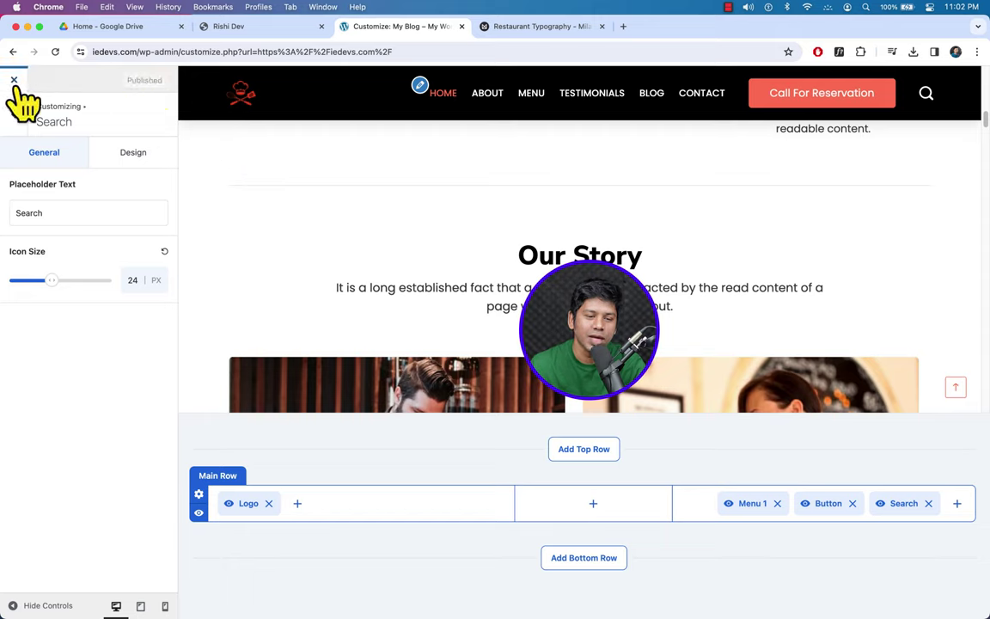
pyautogui.click(15, 112)
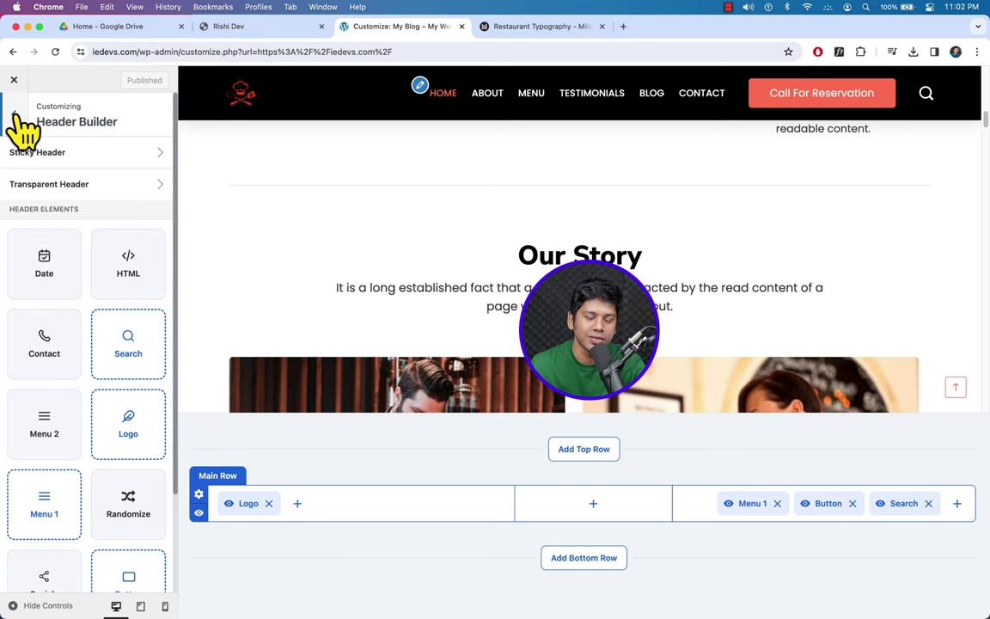
pyautogui.click(15, 119)
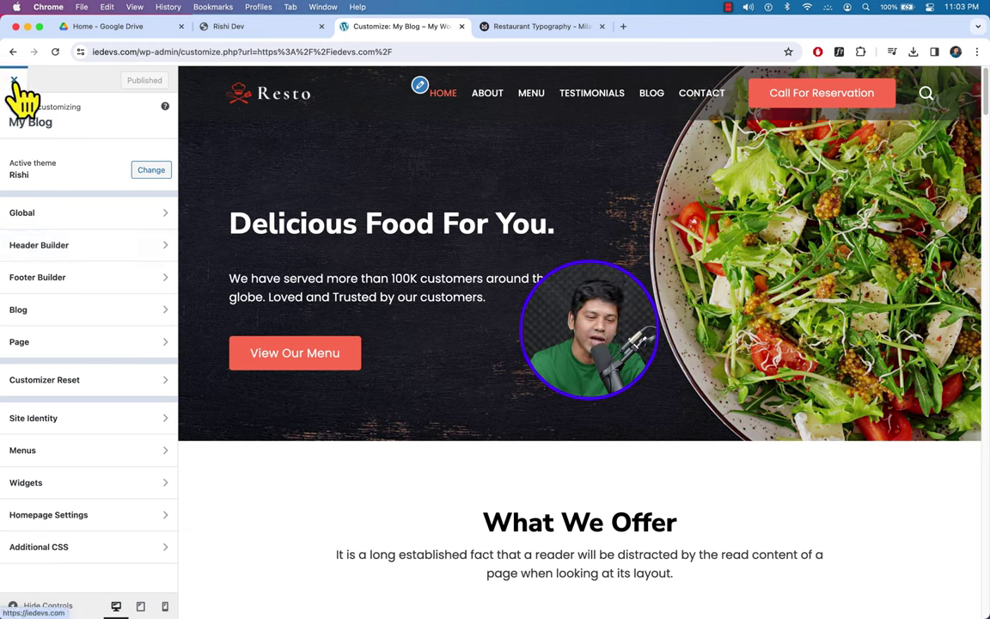
pyautogui.click(14, 80)
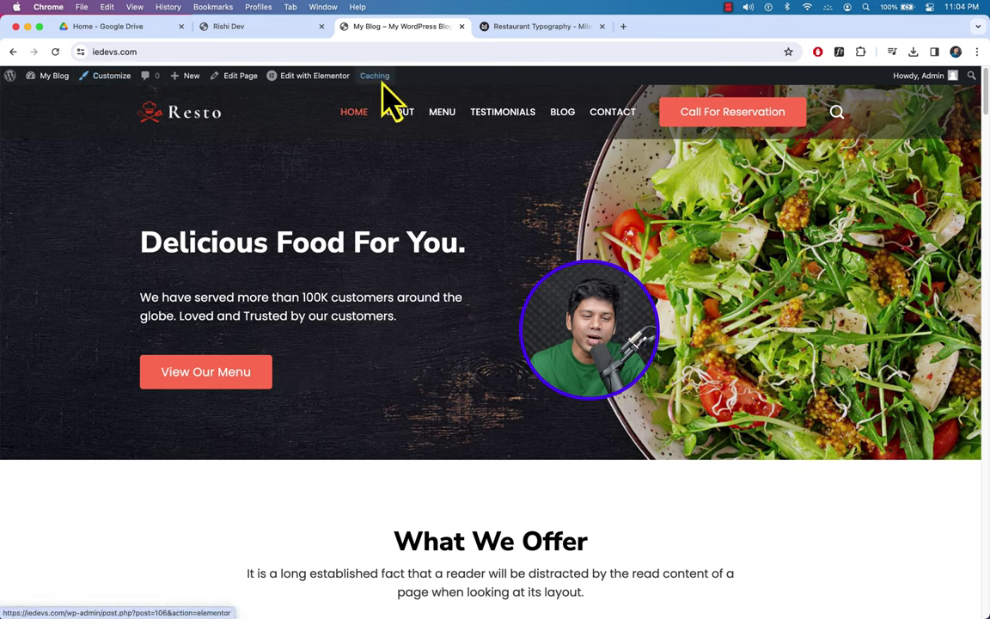
# Open the Resto Home page in Elementor and dismiss the AI feature announcement
pyautogui.moveTo(349, 94)
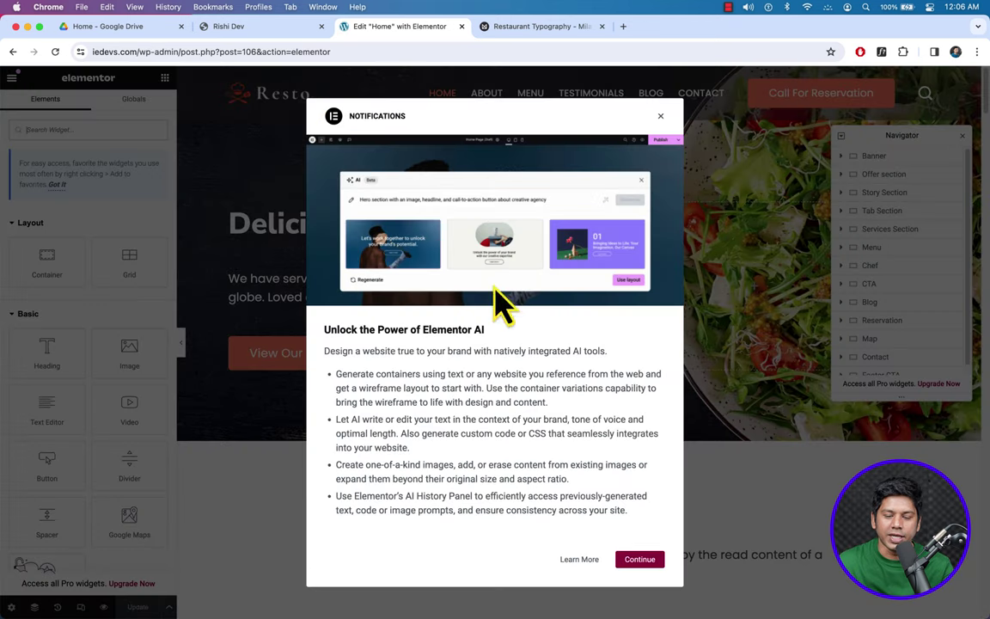
pyautogui.click(639, 561)
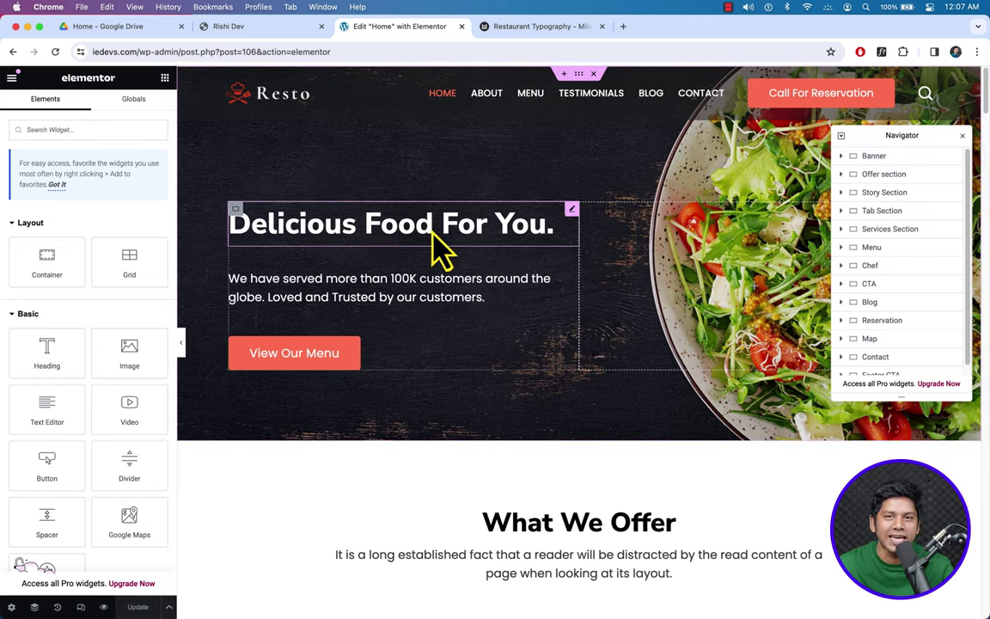
# Rewrite the hero heading, dropping 'For You.', to read 'Best Delicious Food In The City'
pyautogui.click(460, 224)
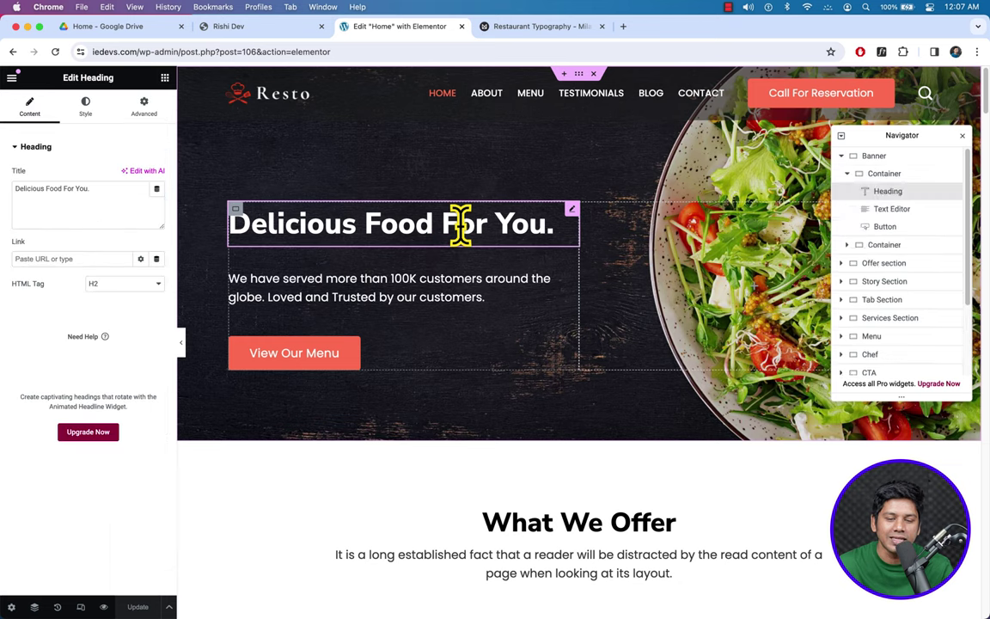
pyautogui.click(565, 232)
pyautogui.press('BackSpace')
pyautogui.press('BackSpace')
pyautogui.press('BackSpace')
pyautogui.press('BackSpace')
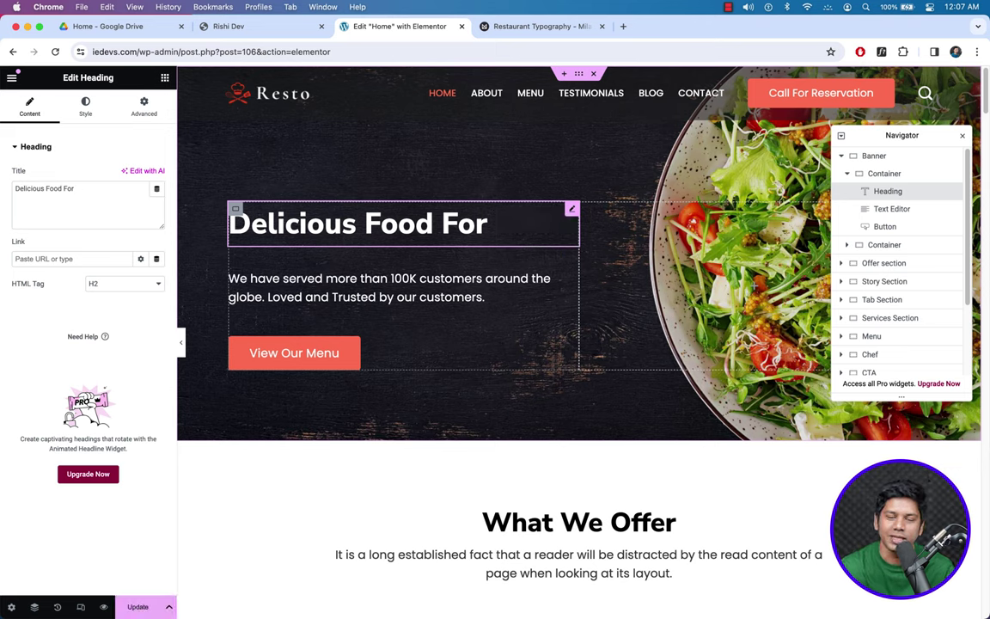
pyautogui.press('BackSpace')
pyautogui.press('BackSpace')
pyautogui.press('BackSpace')
pyautogui.press('BackSpace')
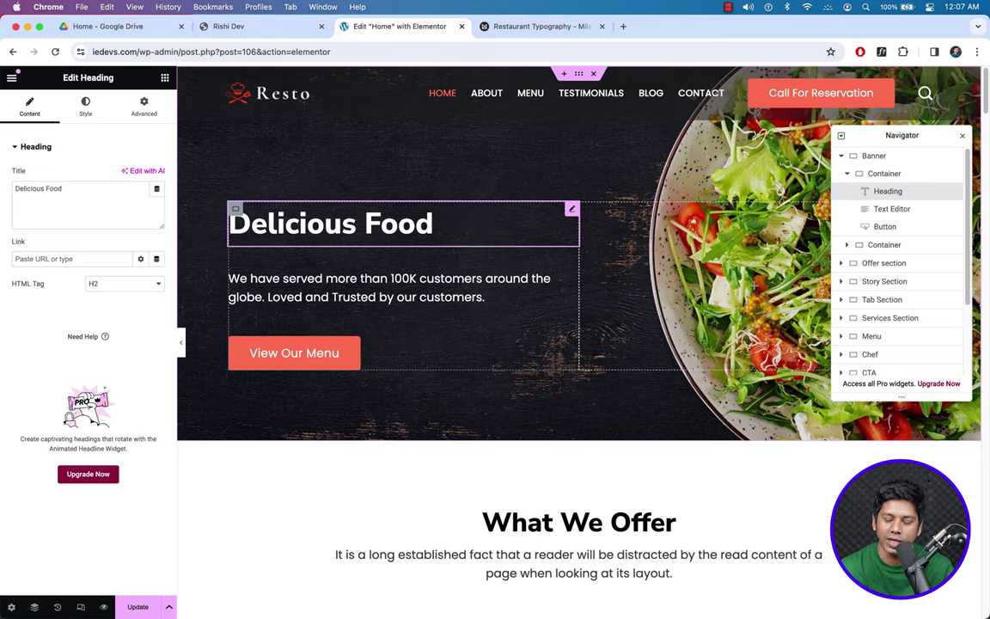
pyautogui.press('Left')
pyautogui.press('Left')
pyautogui.press('Left')
pyautogui.press('Left')
pyautogui.press('Left')
pyautogui.press('Left')
pyautogui.press('Left')
pyautogui.press('Left')
pyautogui.press('Left')
pyautogui.press('Left')
pyautogui.press('Left')
pyautogui.press('Left')
pyautogui.press('Left')
pyautogui.press('Left')
pyautogui.press('Left')
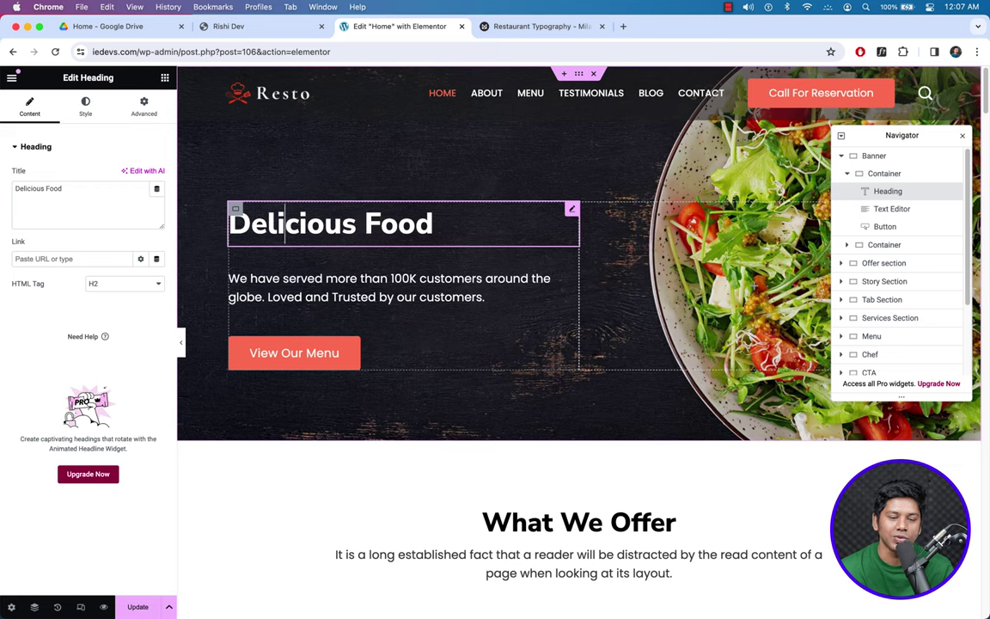
pyautogui.write('Best')
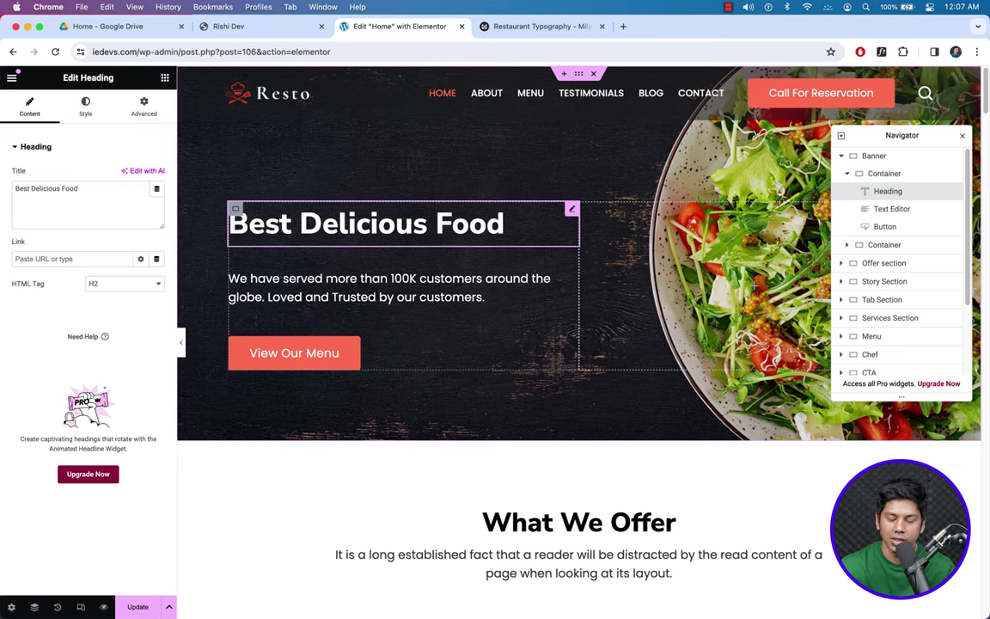
pyautogui.press('Right')
pyautogui.press('Right')
pyautogui.press('Right')
pyautogui.press('Right')
pyautogui.press('Right')
pyautogui.press('Right')
pyautogui.press('Right')
pyautogui.press('Right')
pyautogui.press('Right')
pyautogui.press('Right')
pyautogui.press('Right')
pyautogui.press('Right')
pyautogui.press('Right')
pyautogui.press('Right')
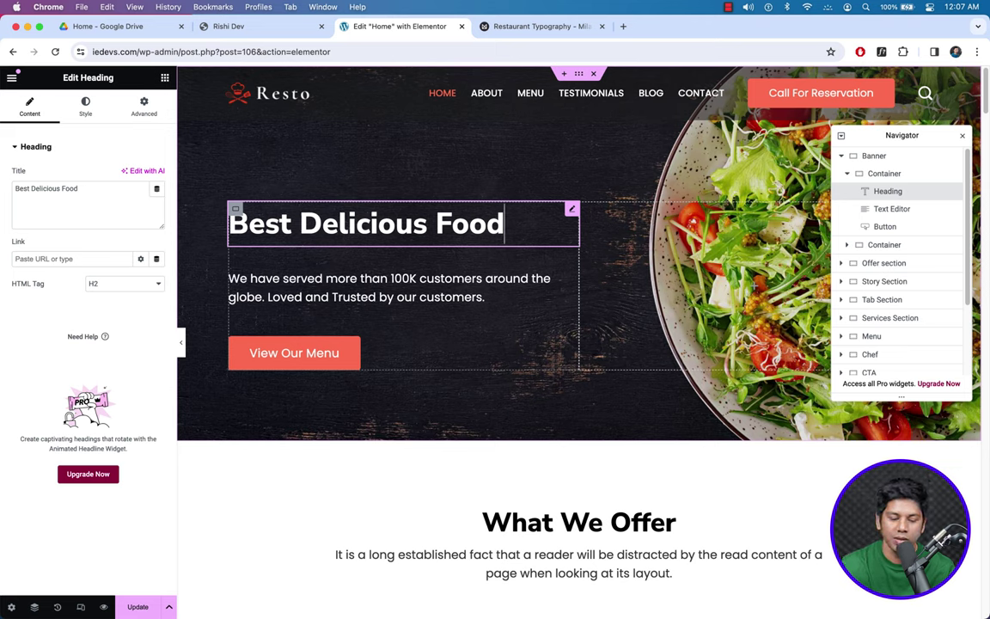
pyautogui.write('In ')
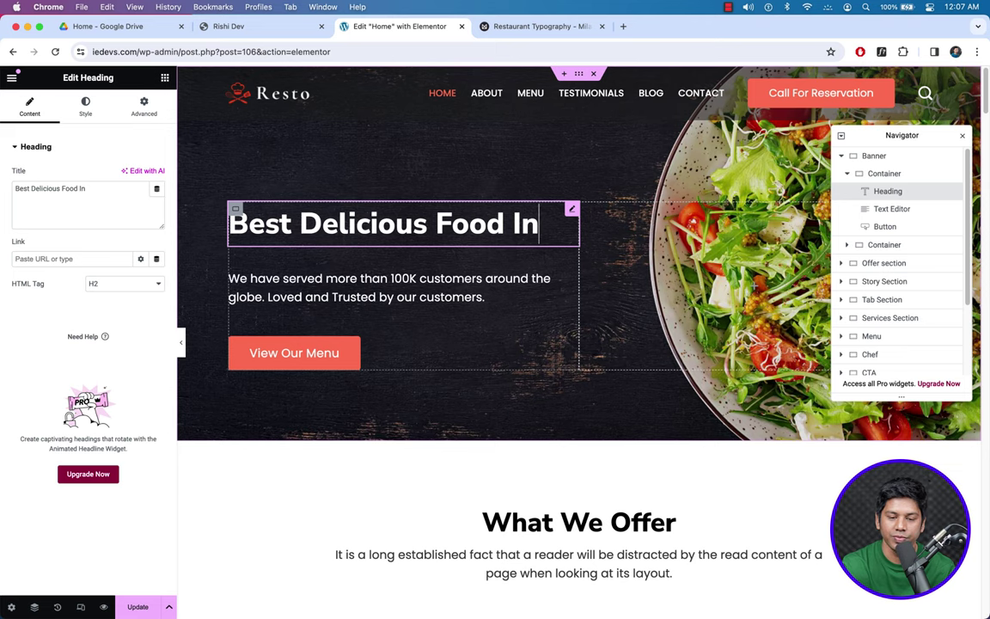
pyautogui.write('Th')
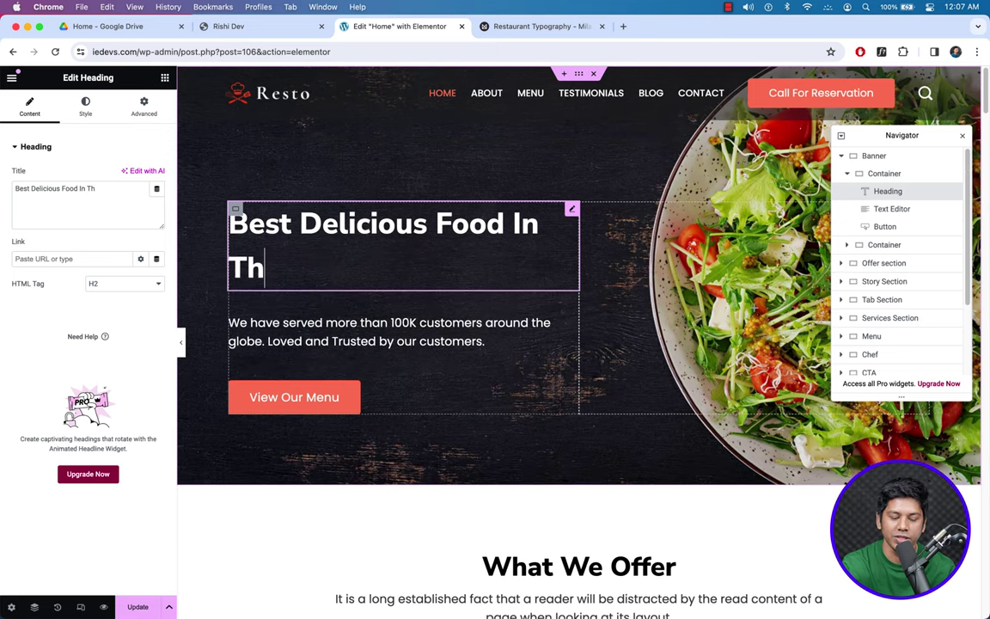
pyautogui.write('e C')
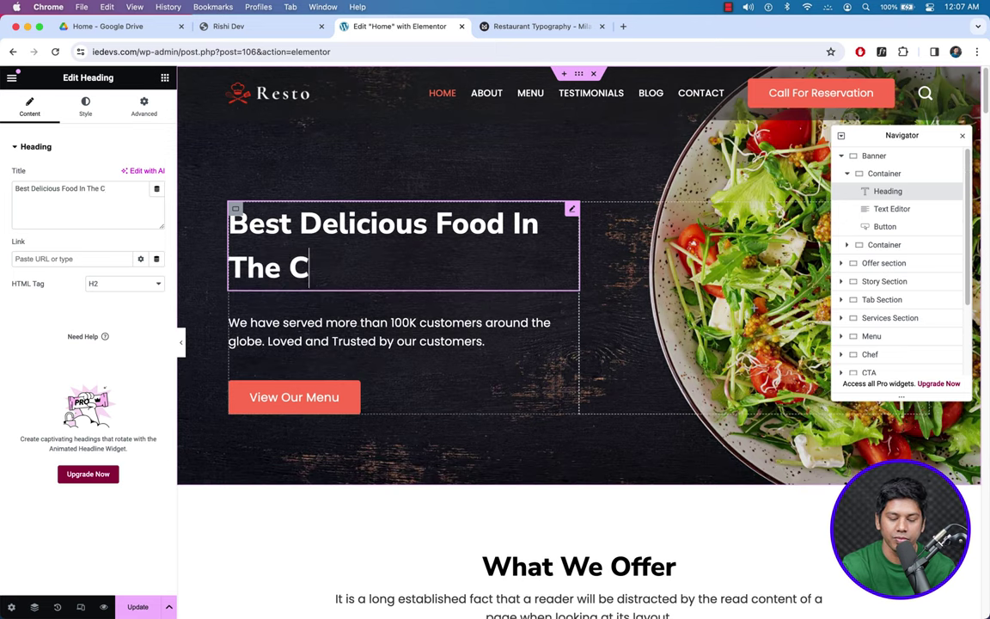
pyautogui.write('IT')
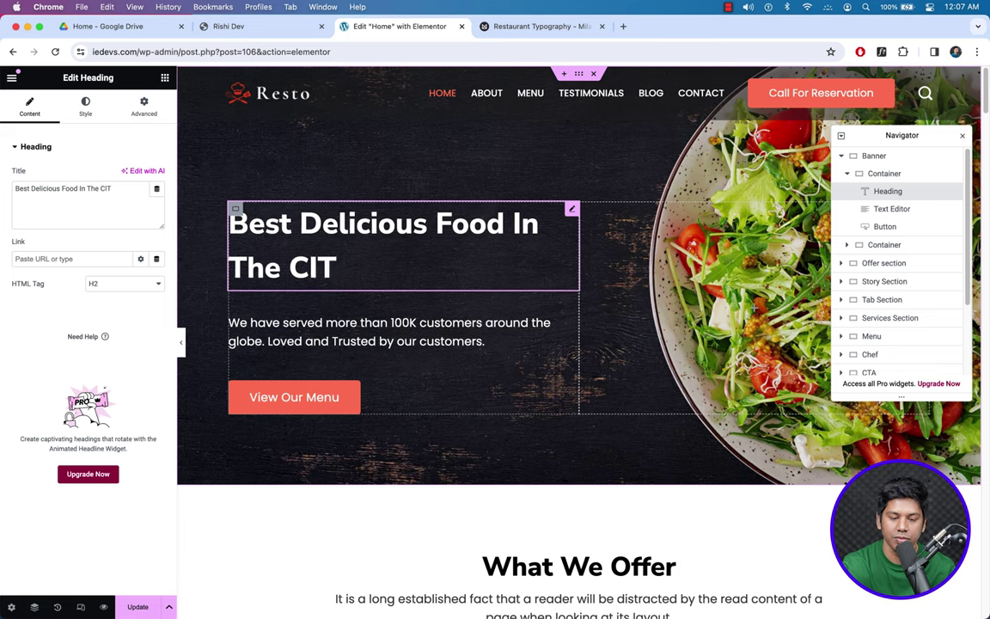
pyautogui.press('BackSpace')
pyautogui.press('BackSpace')
pyautogui.write('ity')
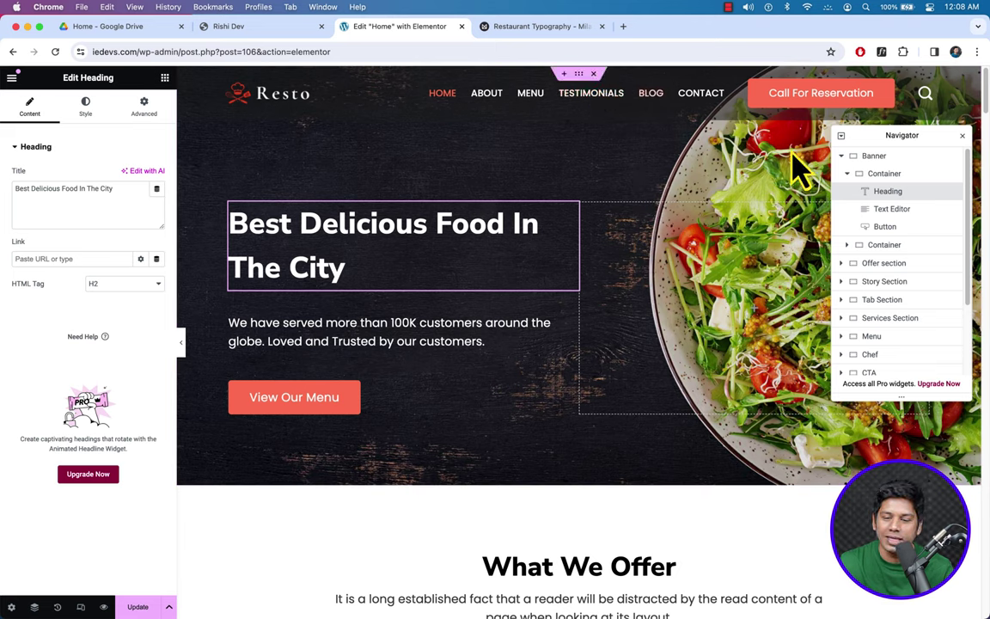
# Select the Banner section and open its Style background image (bg.jpg) in the media library
pyautogui.click(894, 158)
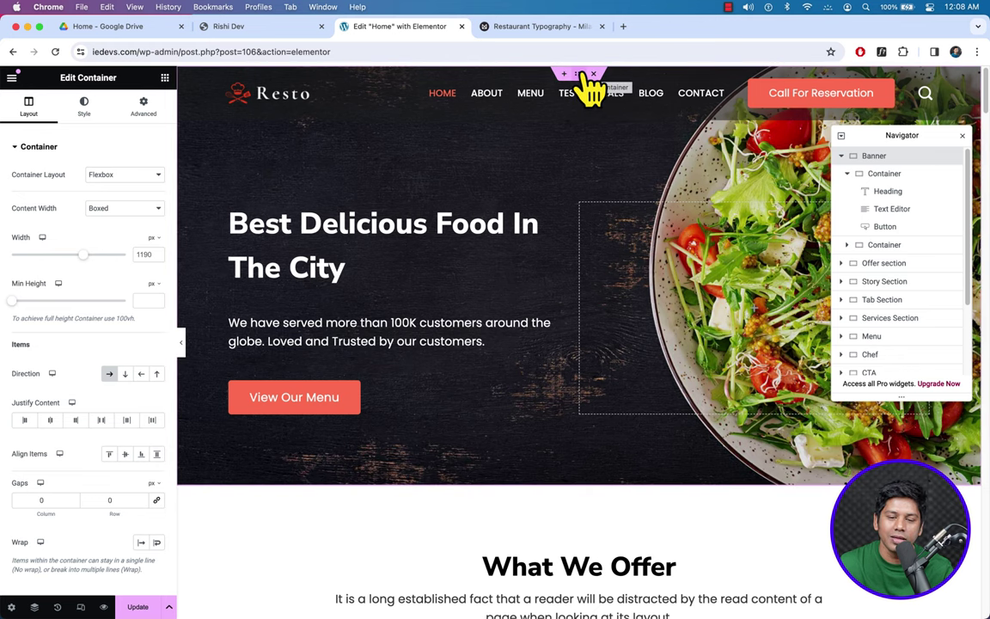
pyautogui.click(93, 112)
pyautogui.moveTo(94, 310)
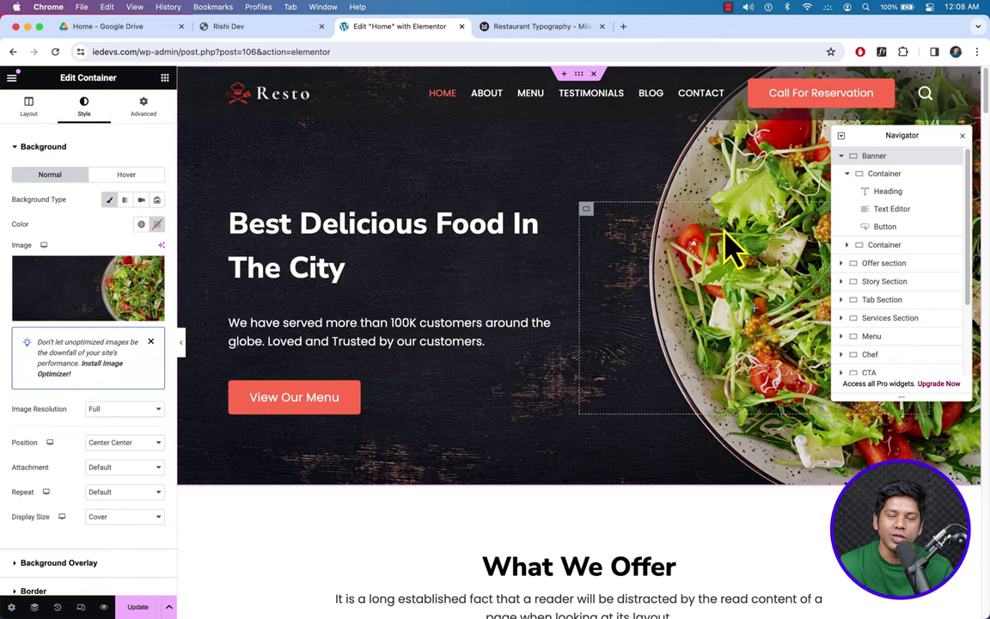
pyautogui.moveTo(129, 315)
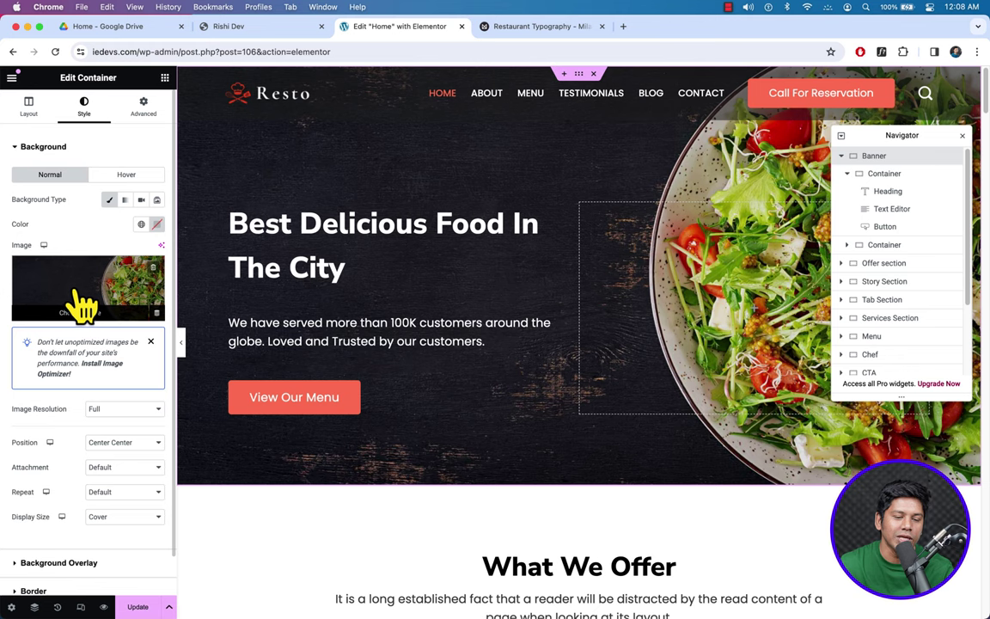
pyautogui.click(76, 293)
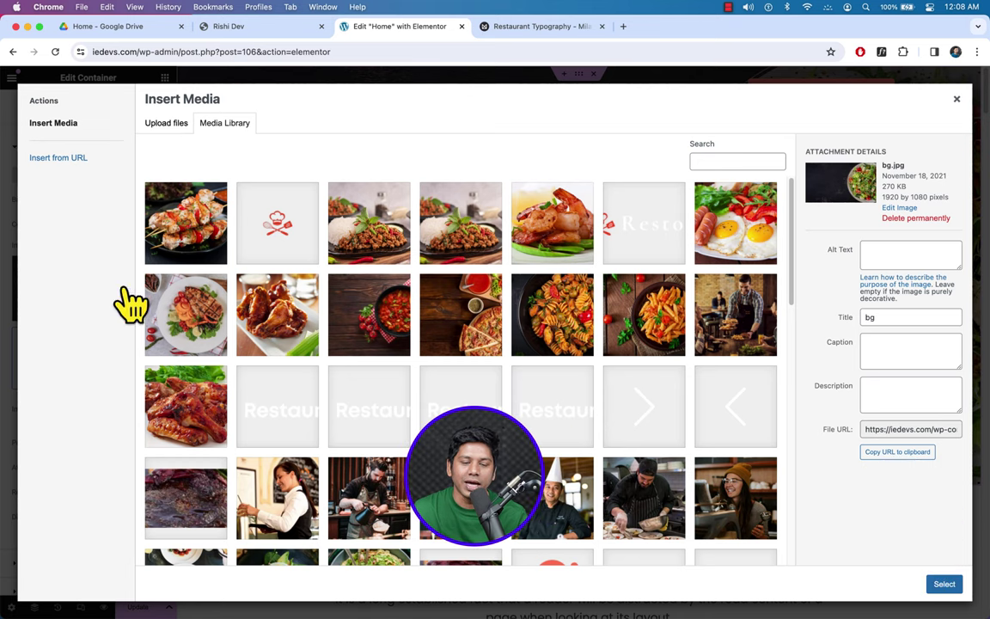
# Set the Banner background to the pasta in tomato sauce photo, banner-5-scaled.jpg
pyautogui.click(376, 328)
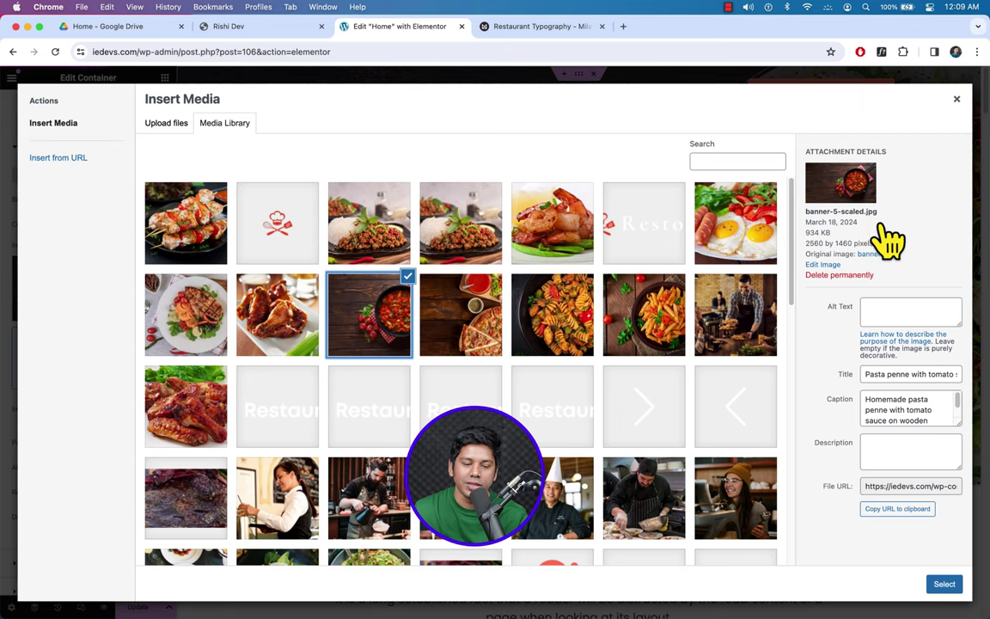
pyautogui.click(945, 584)
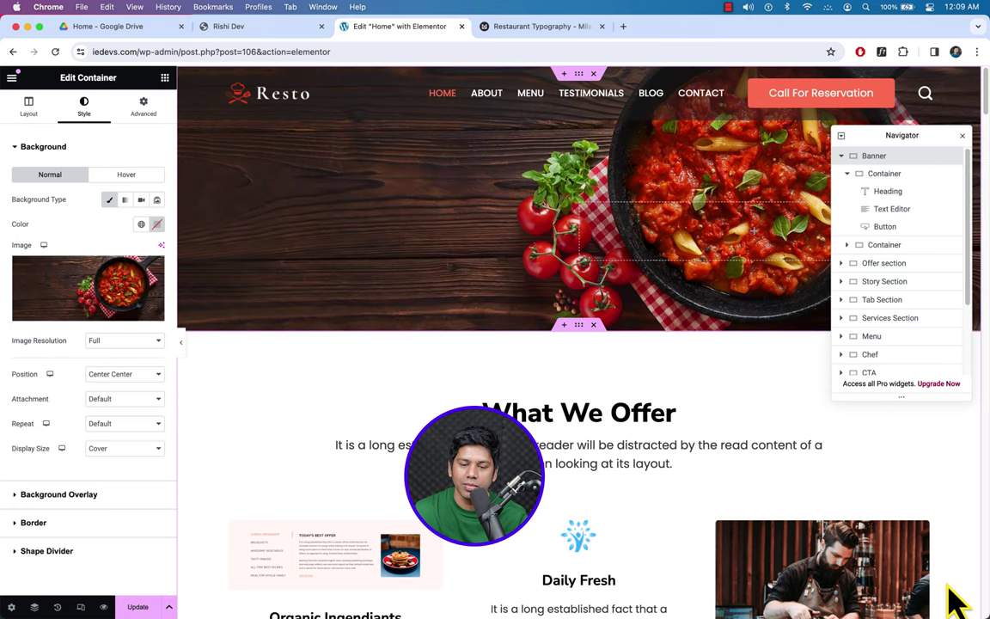
pyautogui.scroll(-3, 695, 327)
pyautogui.scroll(3, 695, 292)
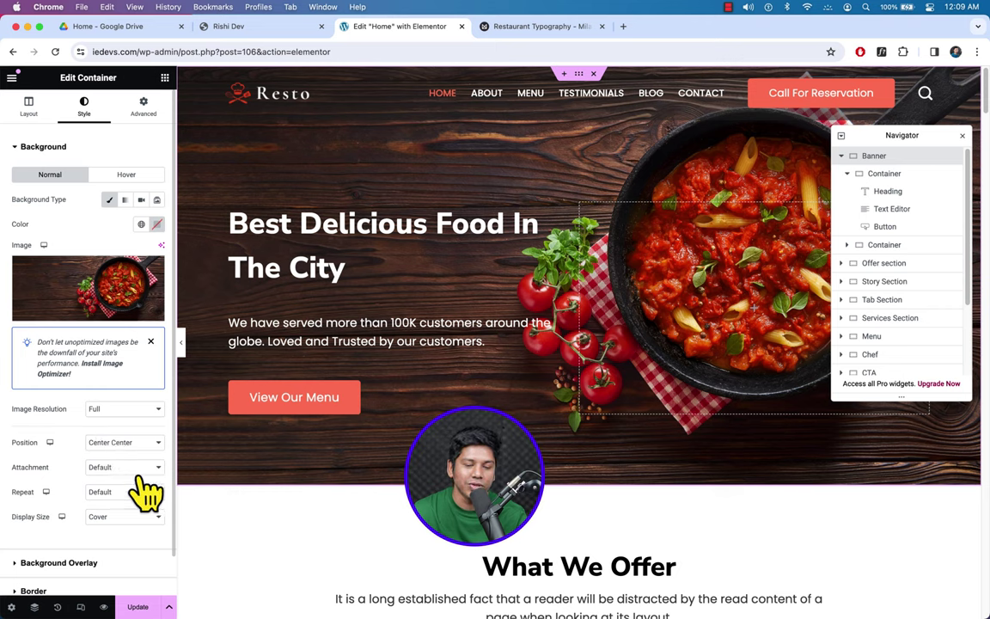
pyautogui.scroll(-1, 93, 447)
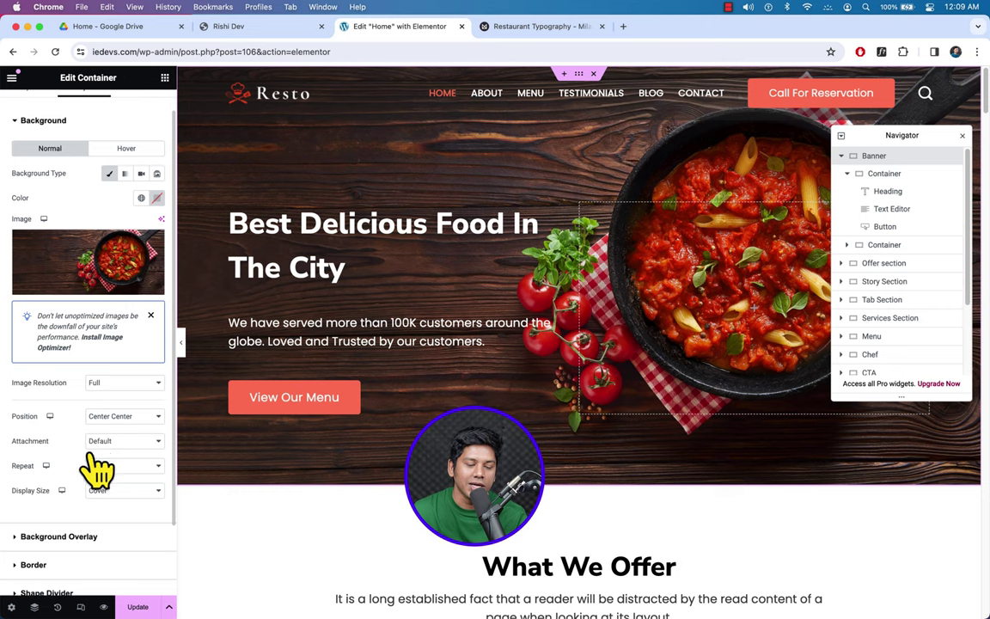
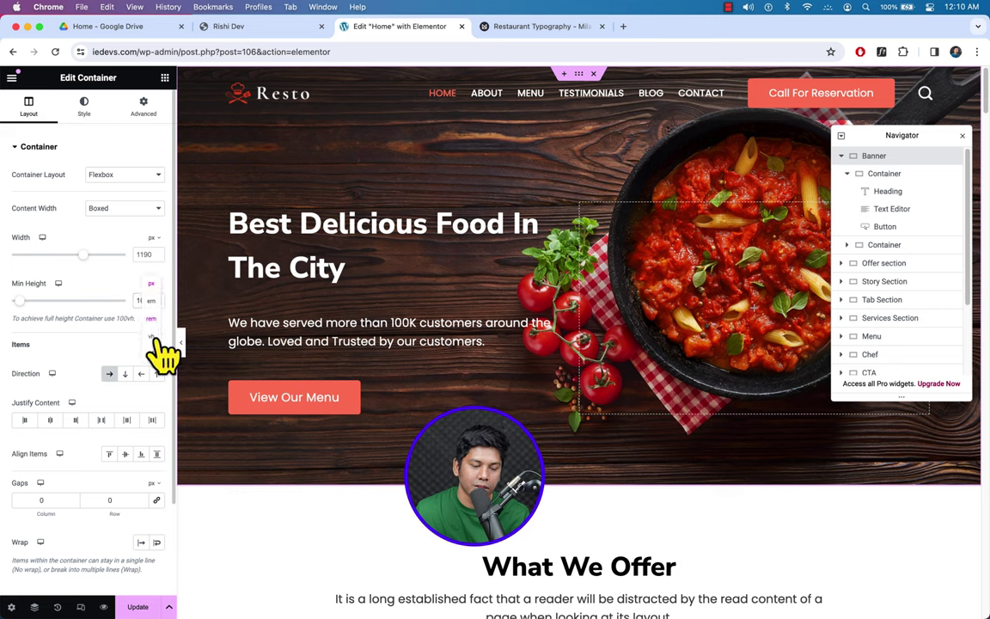
# Switch the banner's minimum height unit to vh and add a Classic background overlay
pyautogui.click(153, 337)
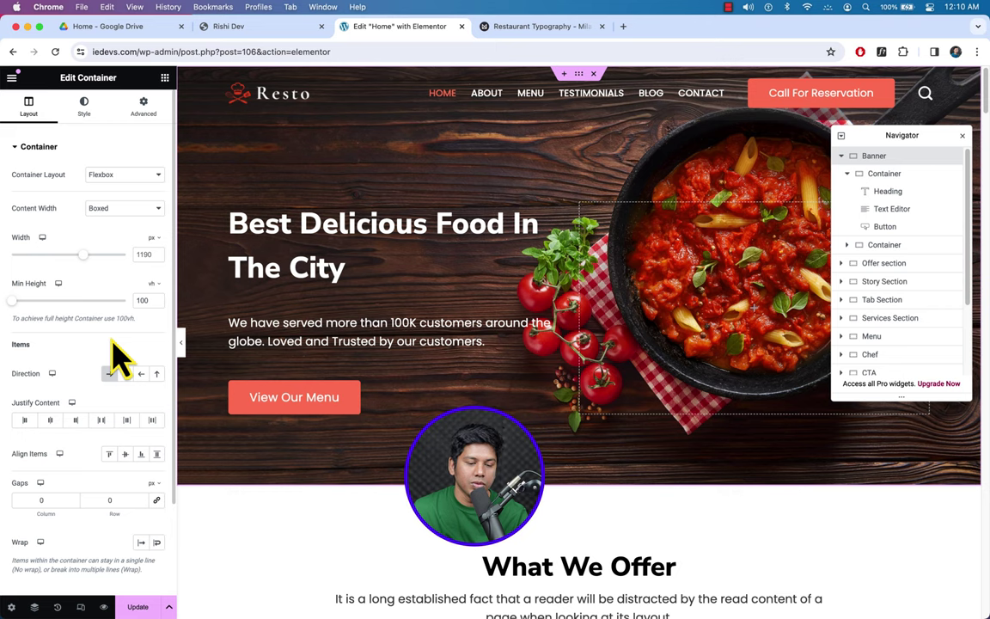
pyautogui.click(86, 110)
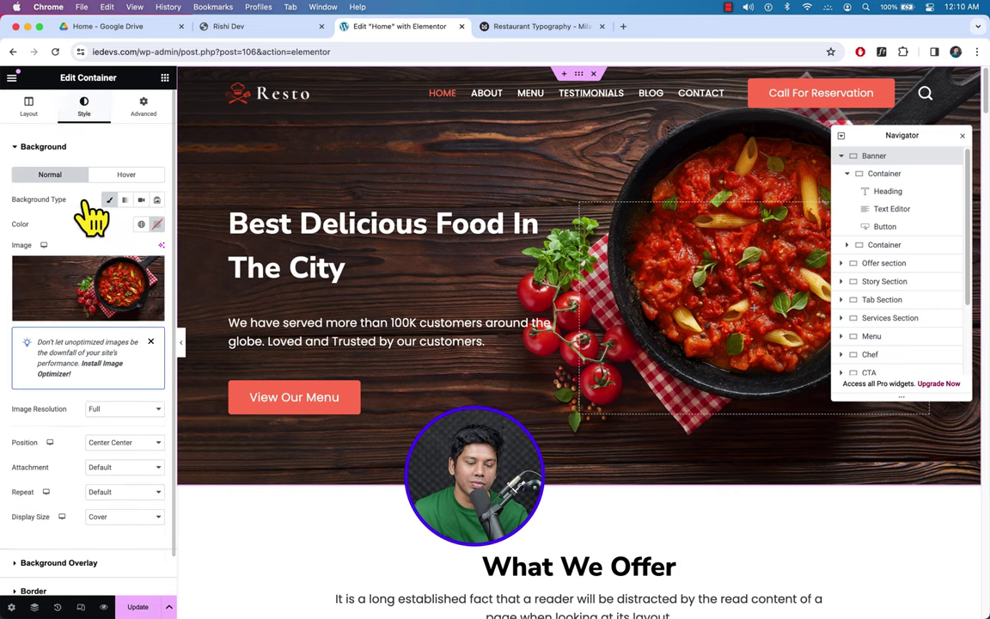
pyautogui.scroll(-3, 78, 412)
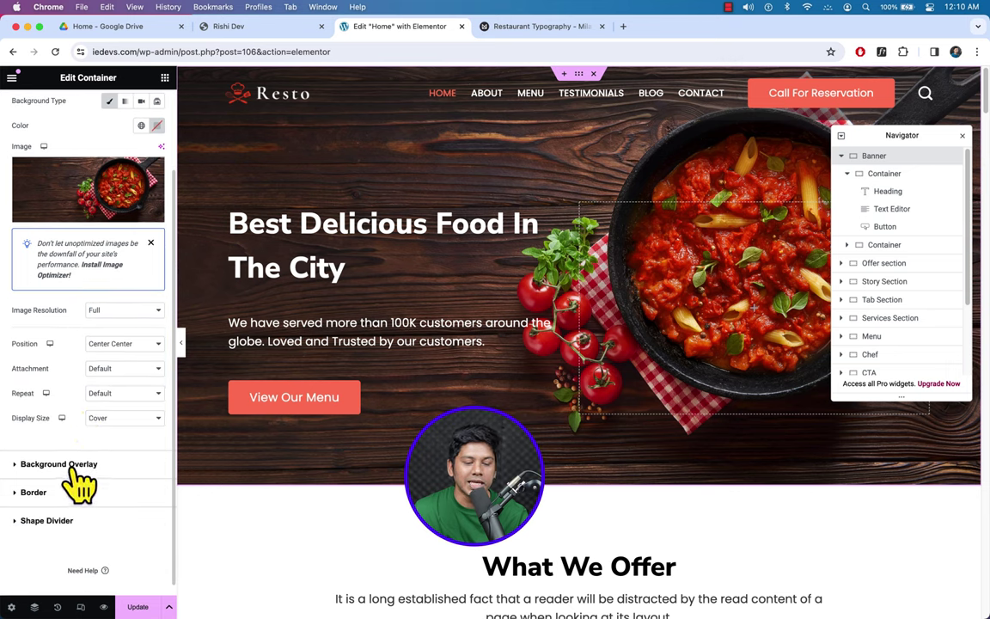
pyautogui.click(74, 466)
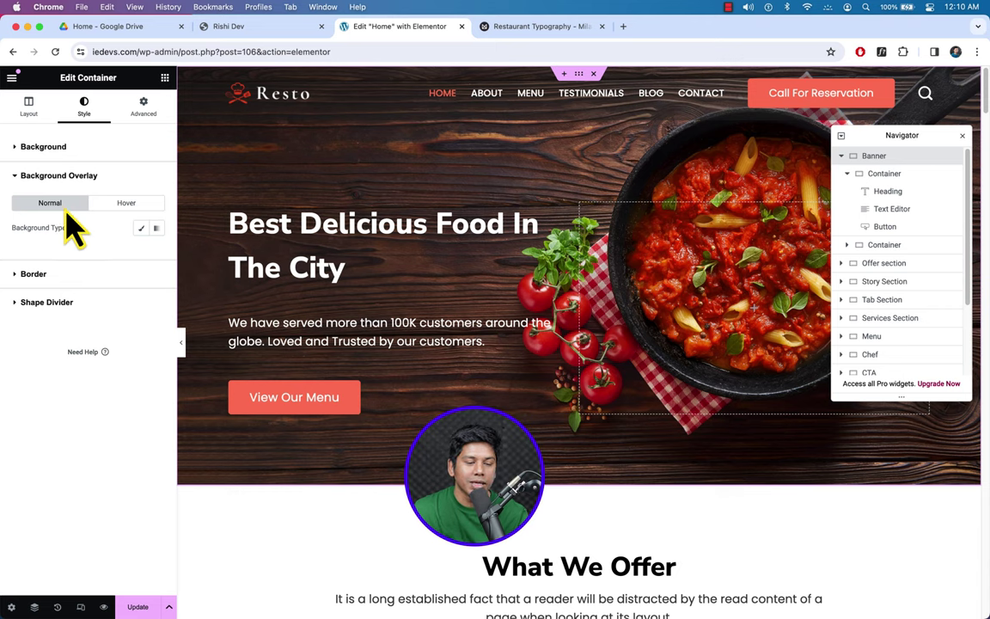
pyautogui.click(142, 229)
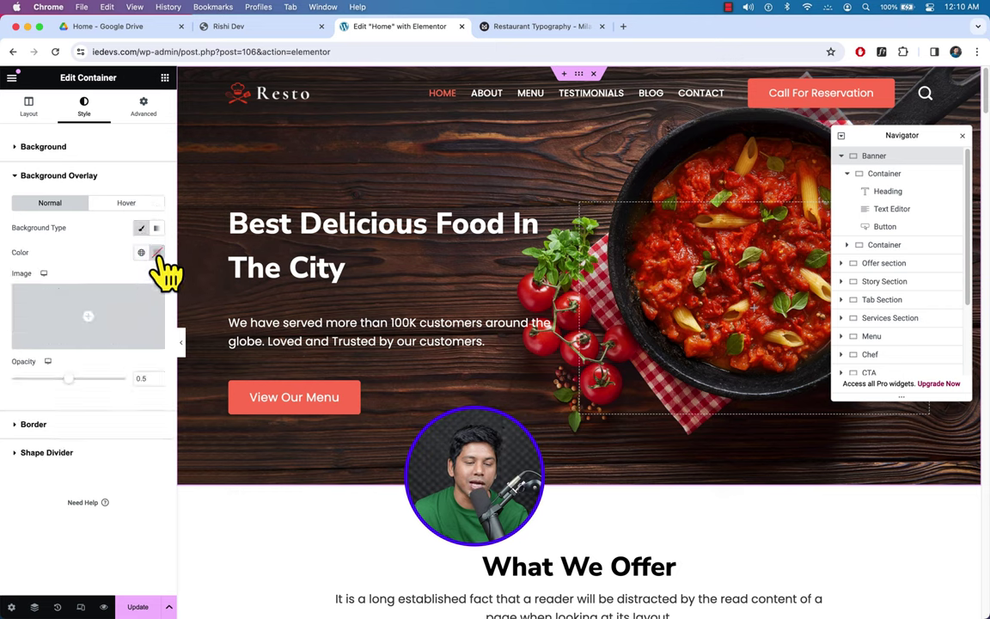
# Make the overlay black (#000) at 0.61 opacity and save the page
pyautogui.click(157, 255)
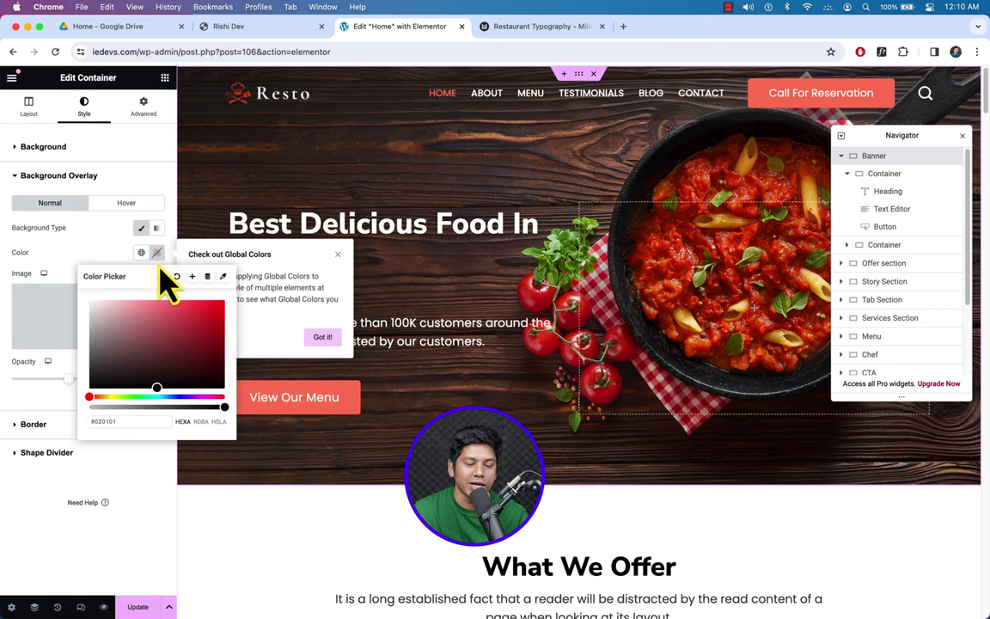
pyautogui.click(142, 420)
pyautogui.press('BackSpace')
pyautogui.press('BackSpace')
pyautogui.press('BackSpace')
pyautogui.press('BackSpace')
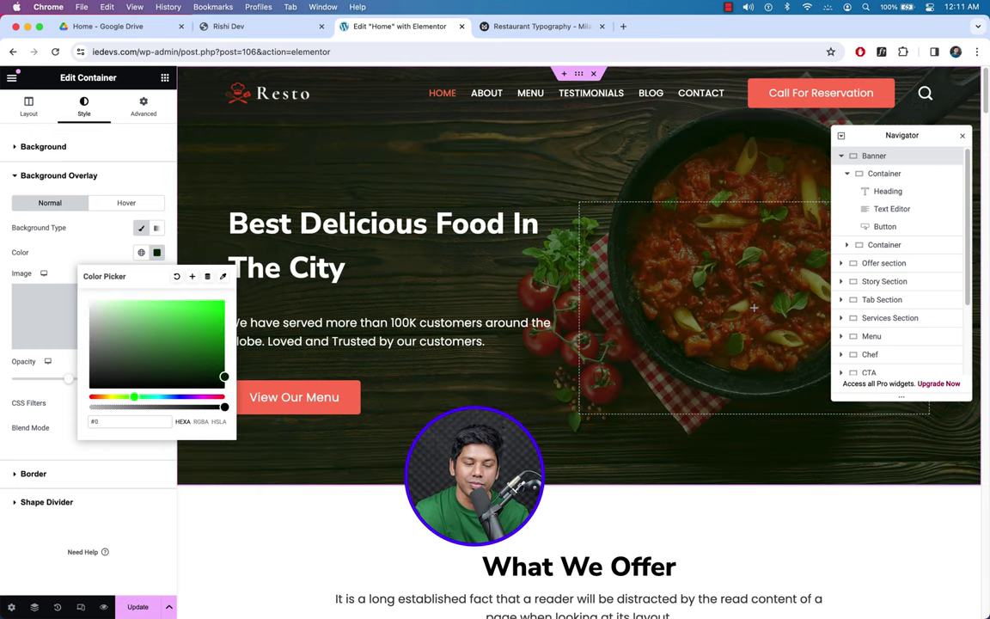
pyautogui.write('00')
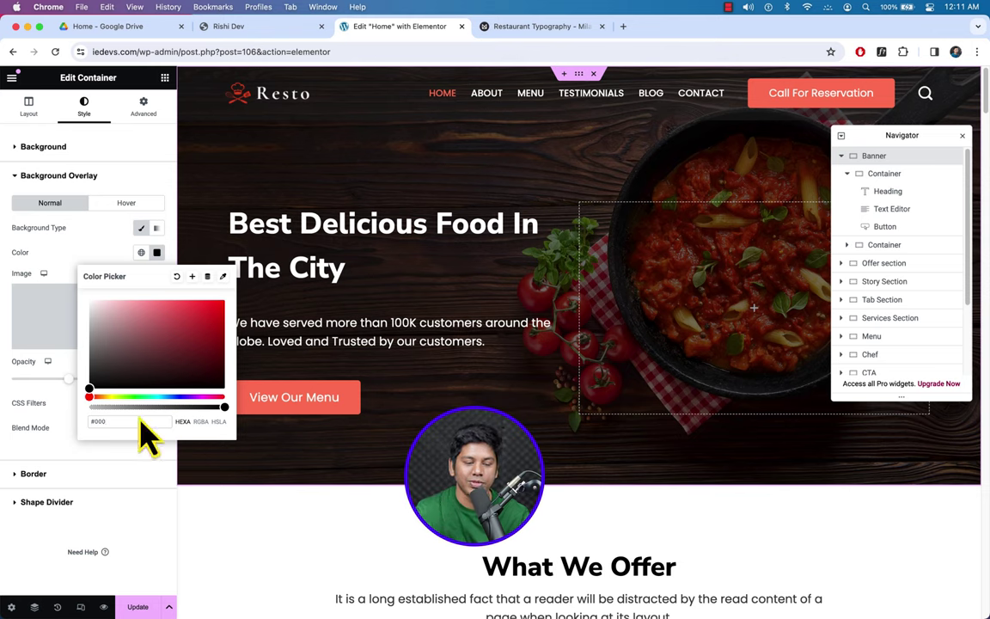
pyautogui.click(56, 398)
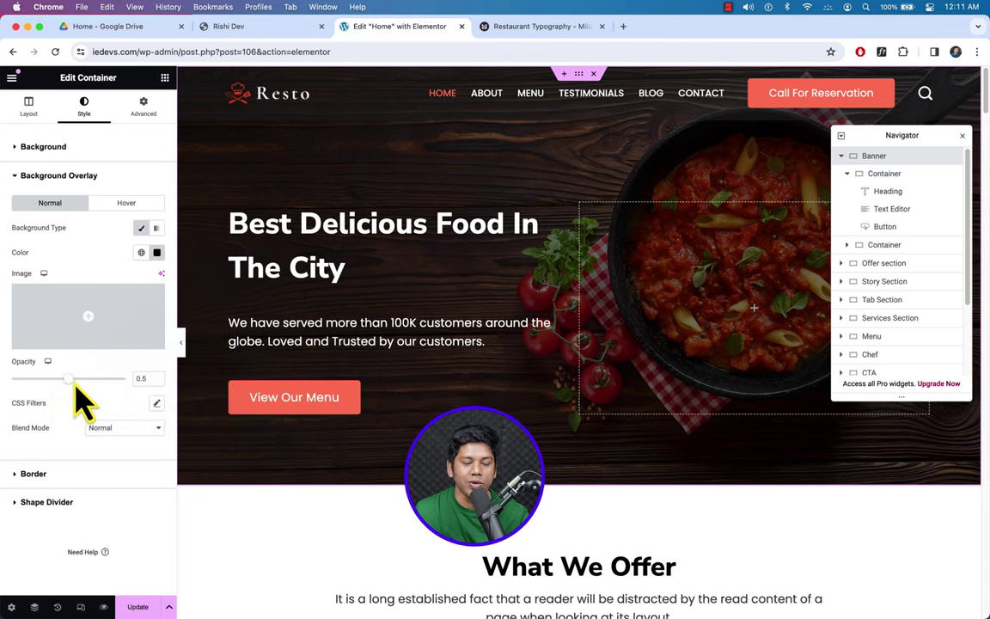
pyautogui.moveTo(67, 379); pyautogui.dragTo(83, 396)
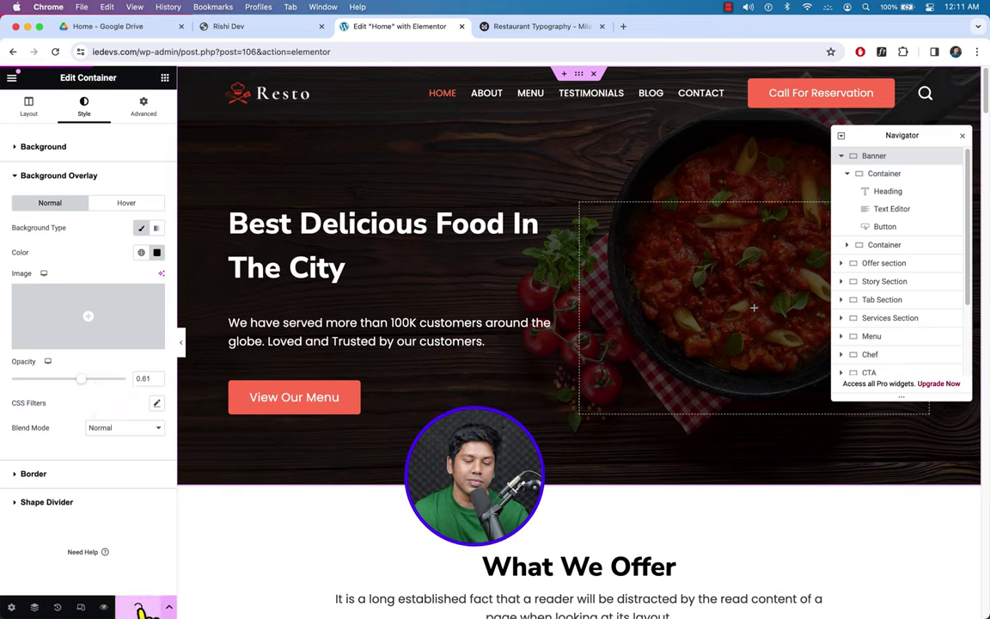
pyautogui.click(143, 608)
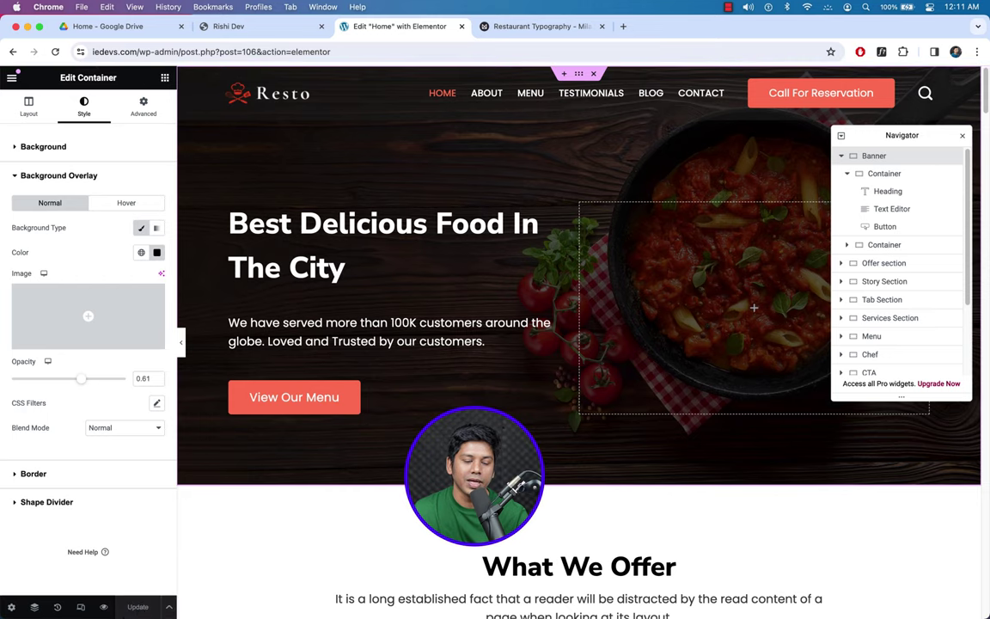
# Preview the darkened banner in a new tab, reload it, then return to the editor
pyautogui.click(104, 608)
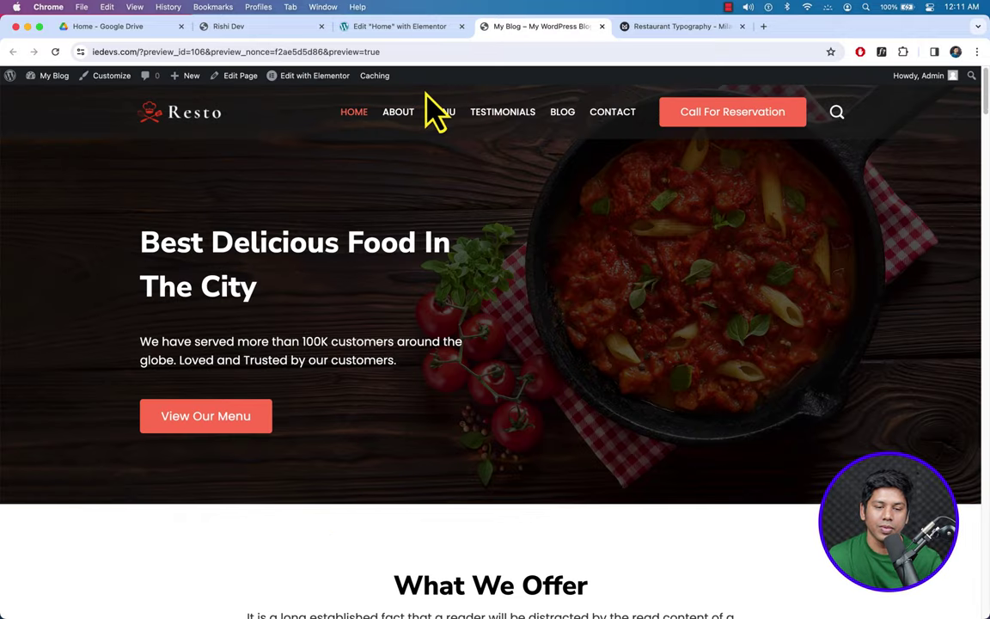
pyautogui.click(55, 52)
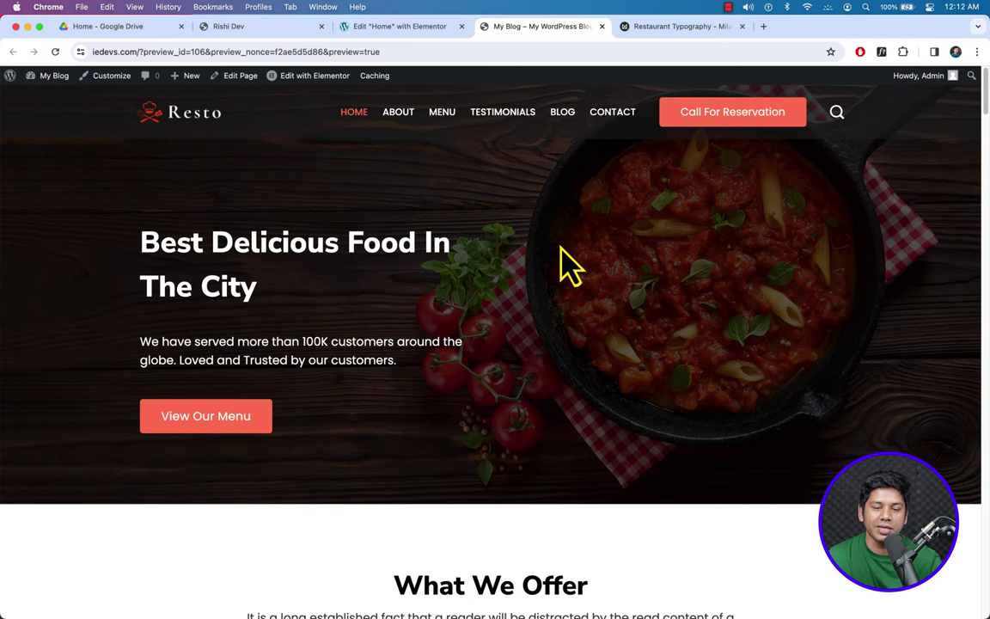
pyautogui.click(384, 27)
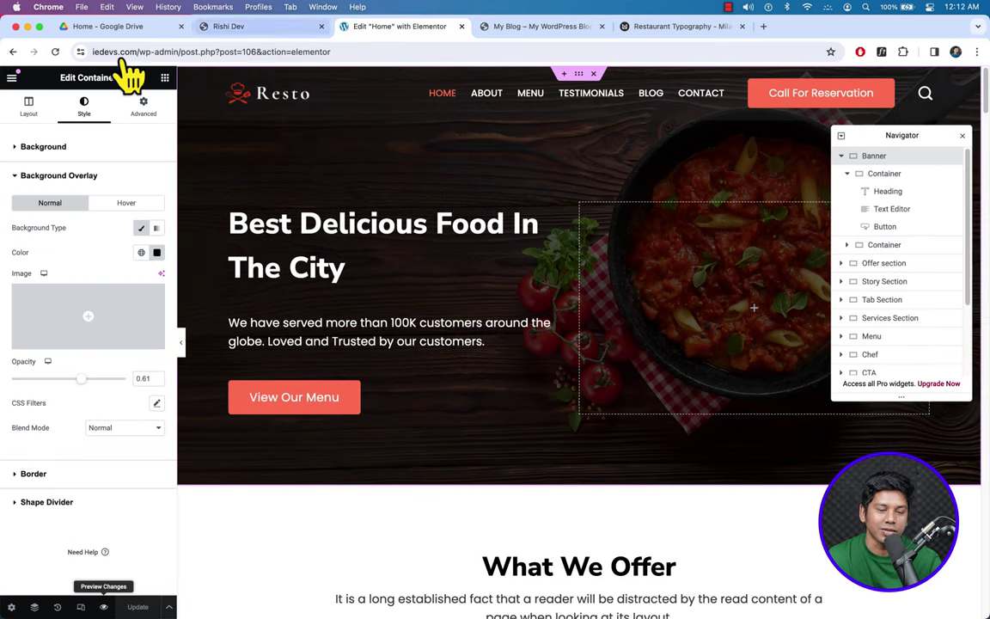
# Set the banner container's minimum height to 100 vh and check it in the preview tab
pyautogui.click(34, 110)
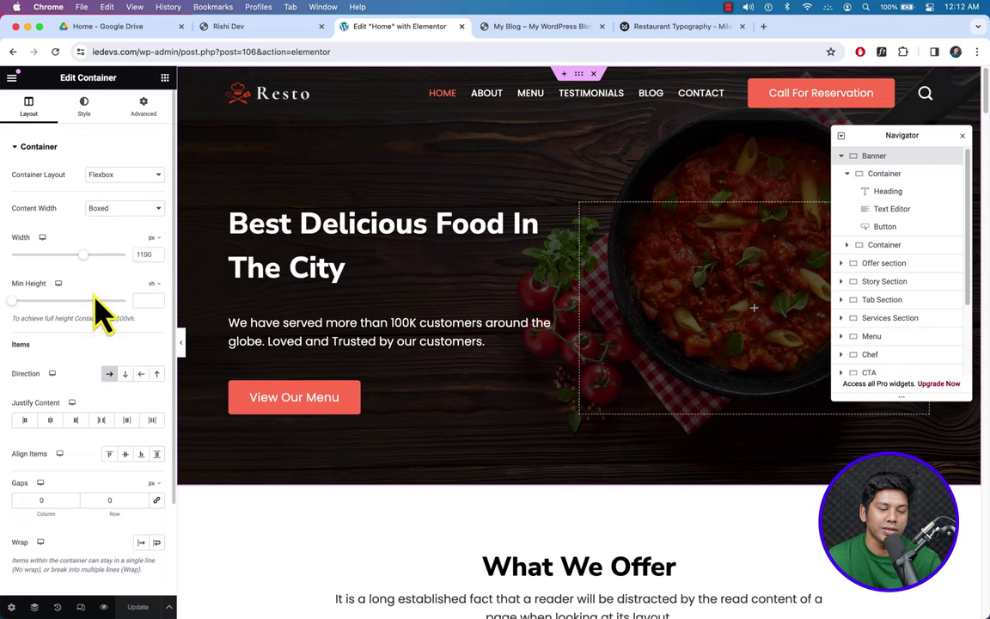
pyautogui.click(143, 300)
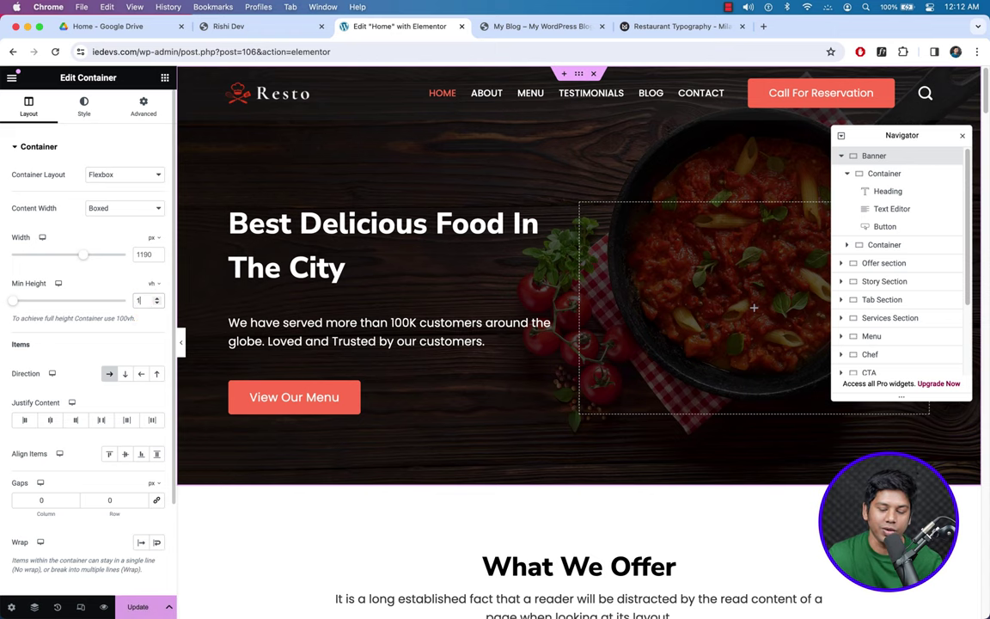
pyautogui.write('100')
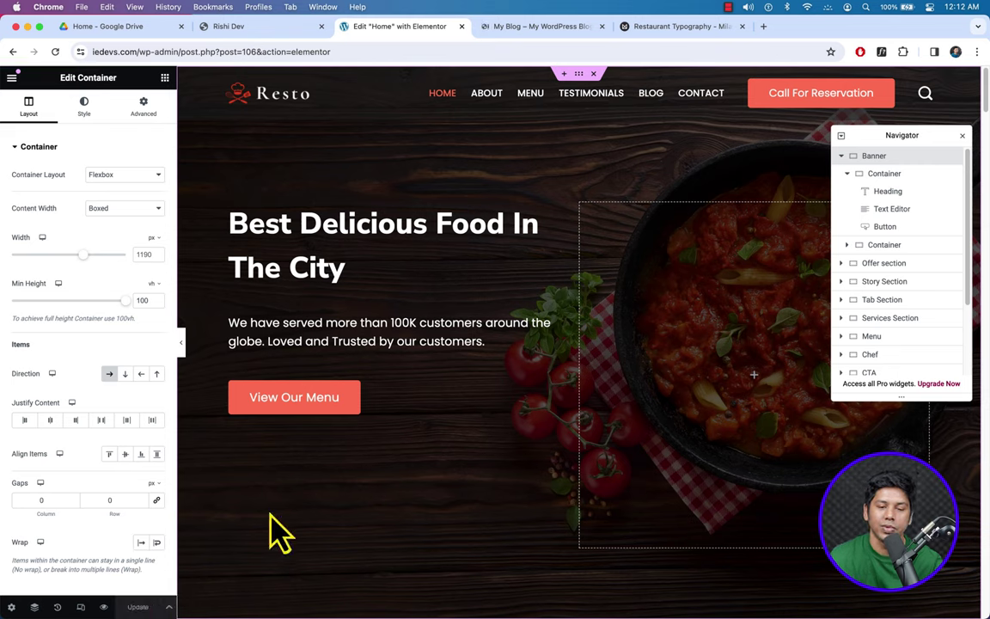
pyautogui.click(519, 27)
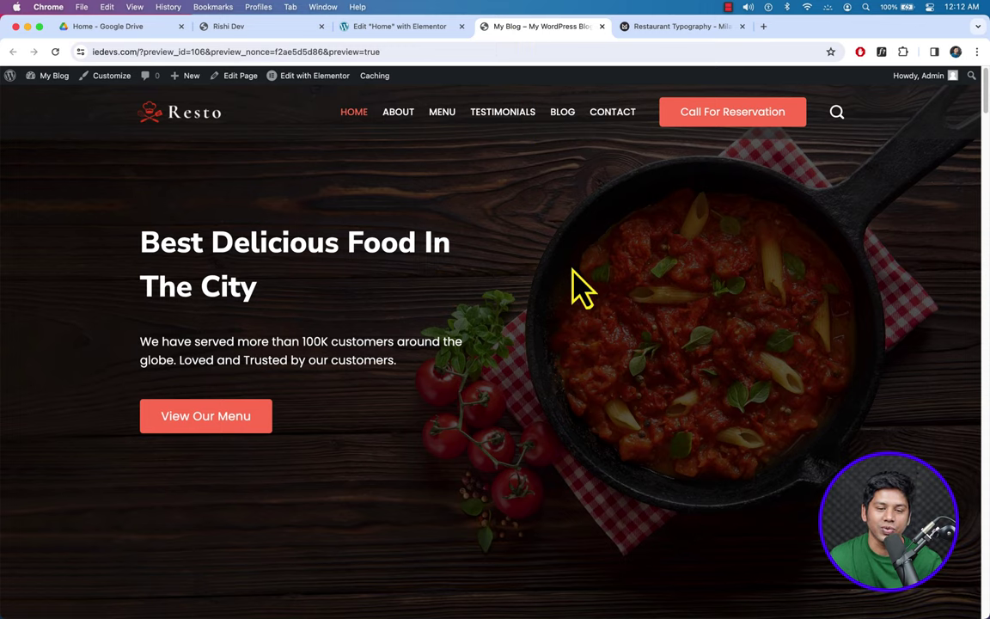
# Scroll the reference restaurant site to its Our Special Dishes section with three dish cards
pyautogui.scroll(-5, 572, 275)
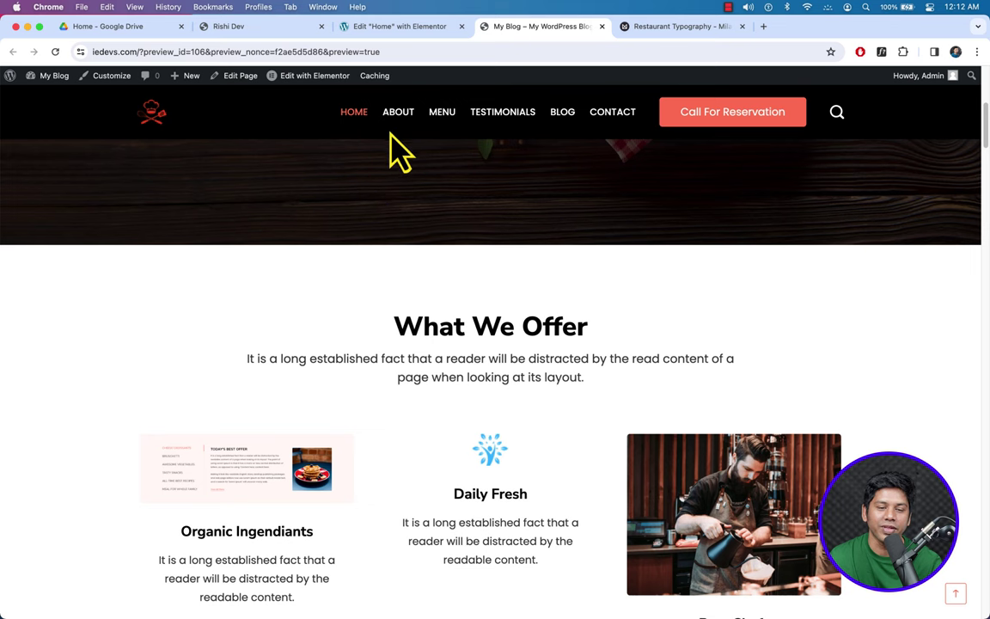
pyautogui.scroll(5, 686, 196)
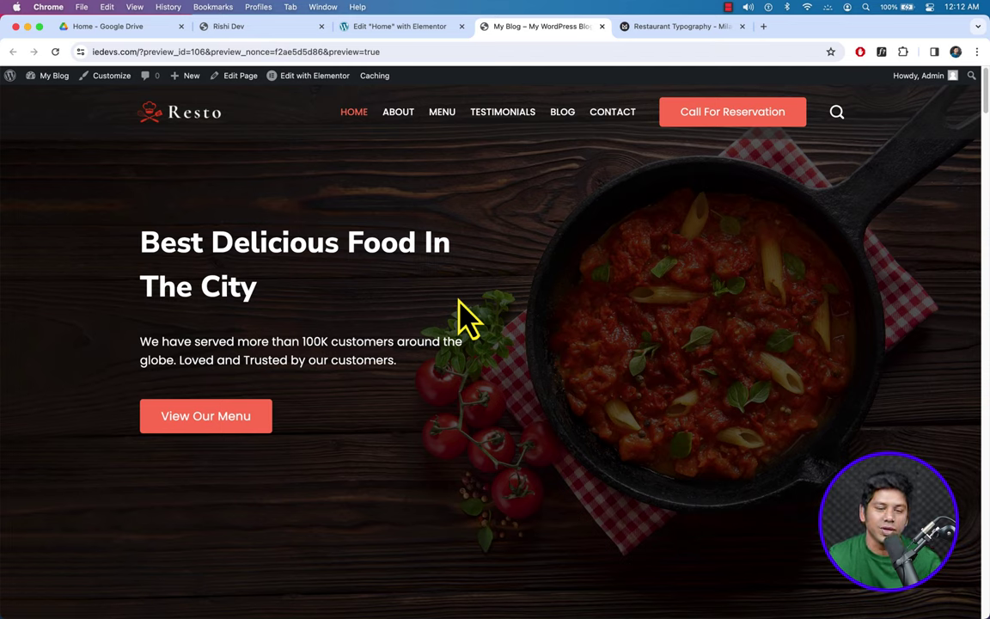
pyautogui.click(401, 41)
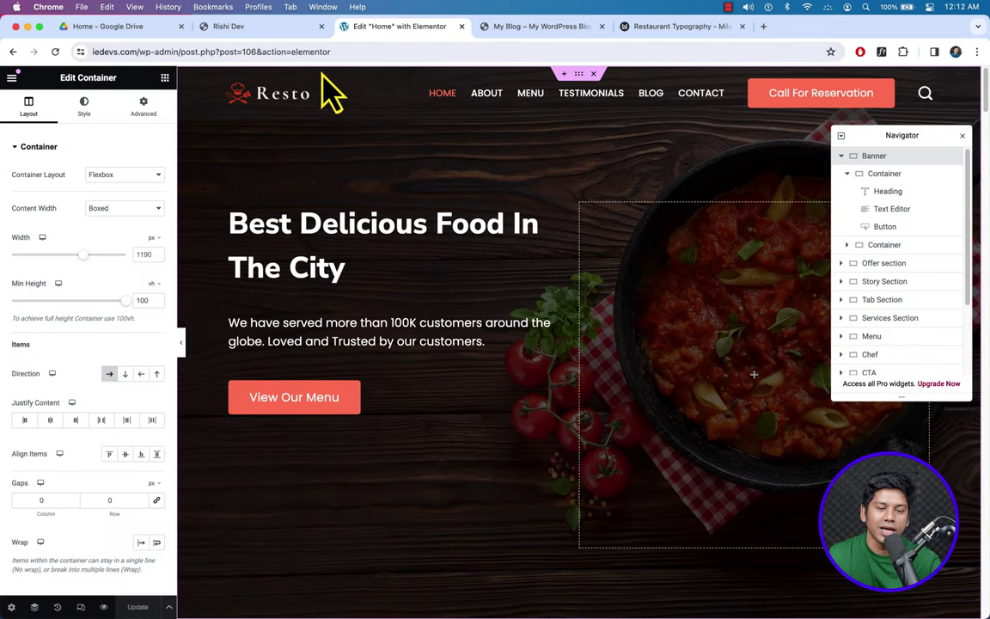
pyautogui.click(261, 30)
pyautogui.scroll(-10, 320, 258)
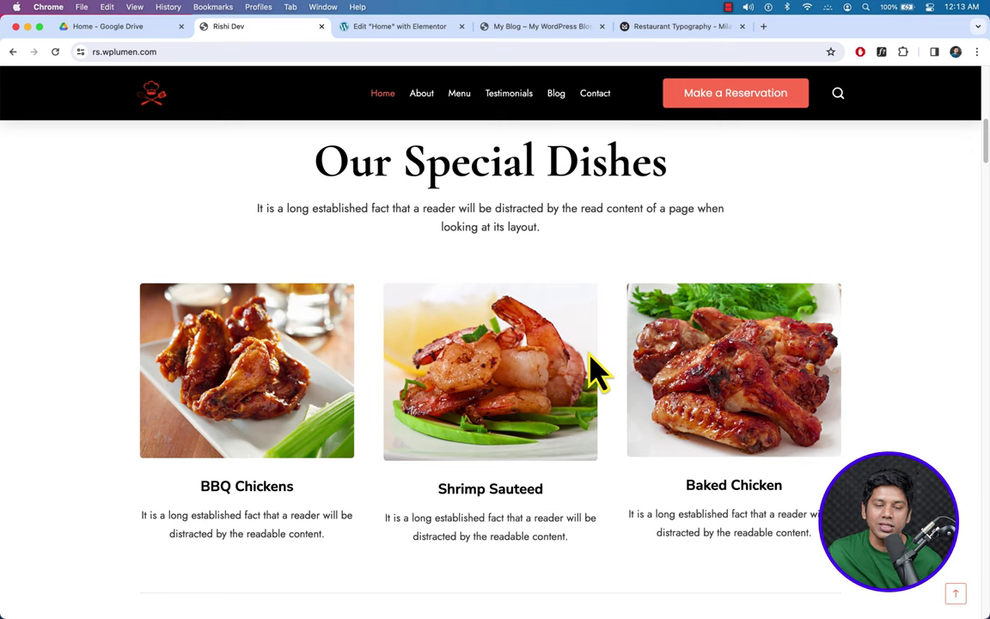
# Replace the 'What We Offer' heading title with 'Our Special Dishes'
pyautogui.click(410, 31)
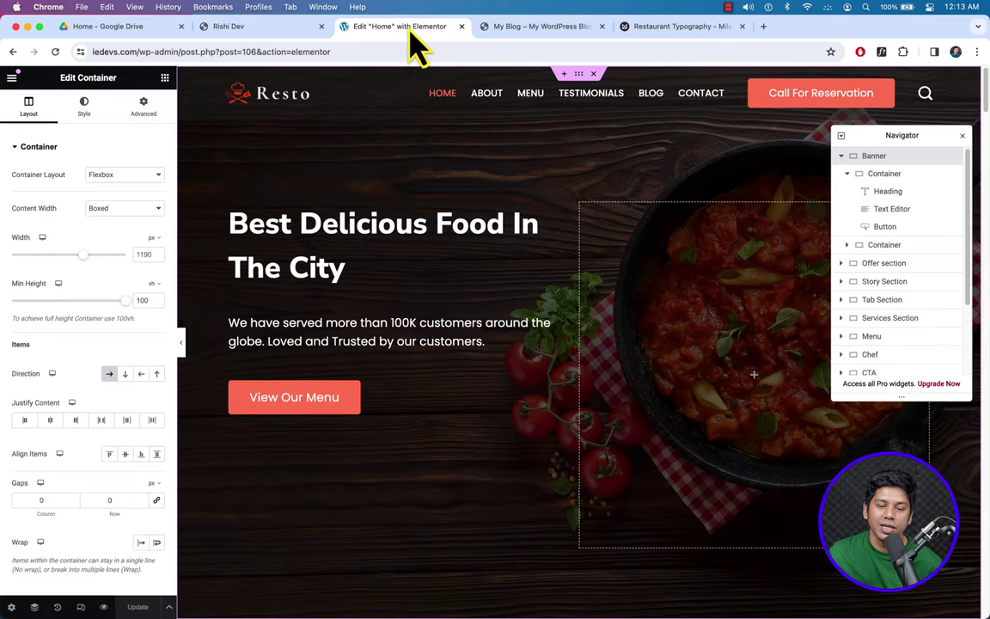
pyautogui.scroll(-5, 462, 318)
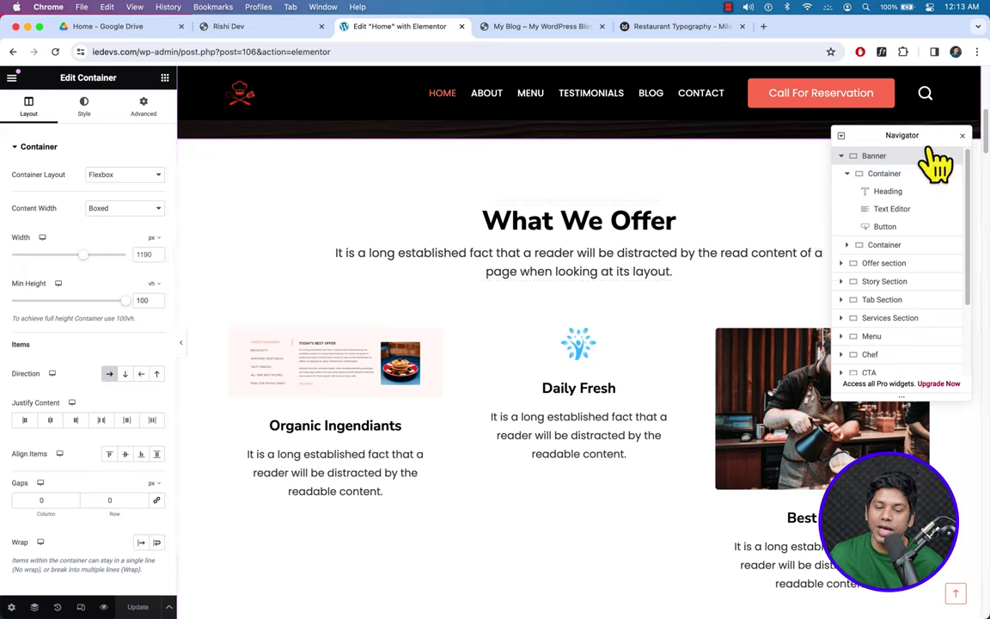
pyautogui.click(841, 157)
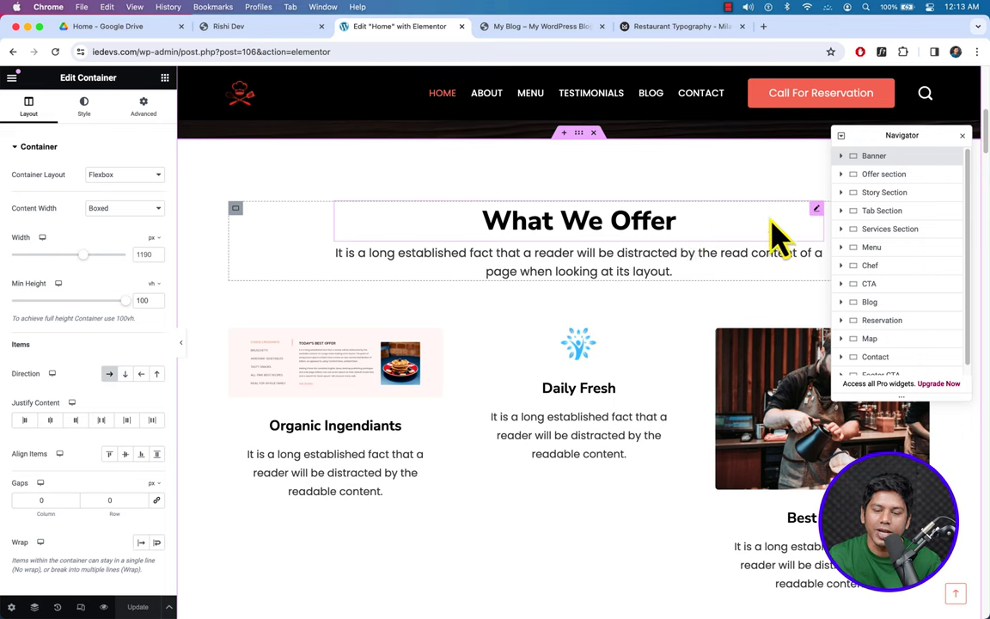
pyautogui.click(817, 209)
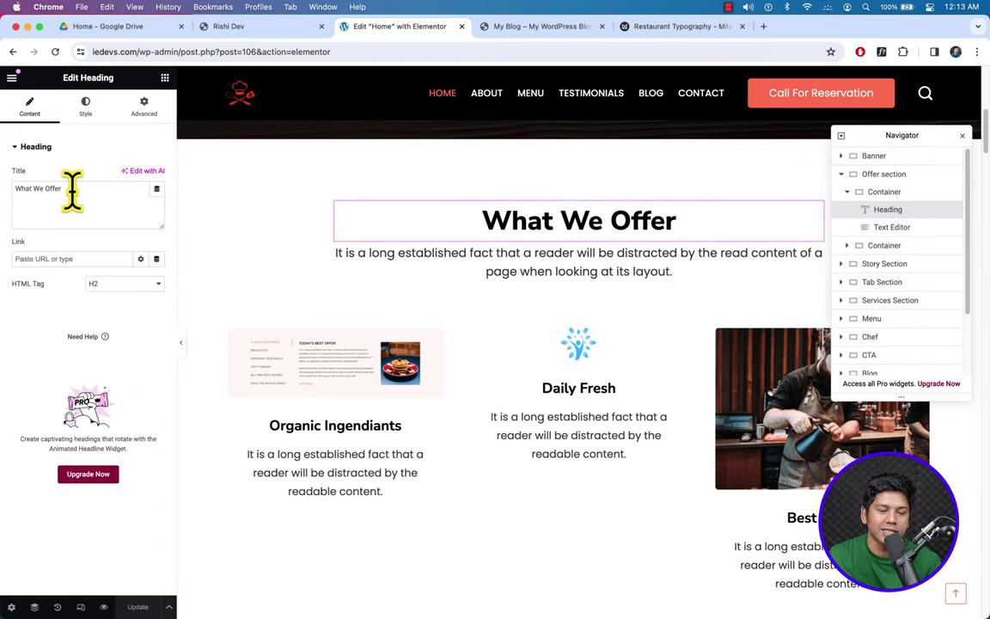
pyautogui.tripleClick(13, 187)
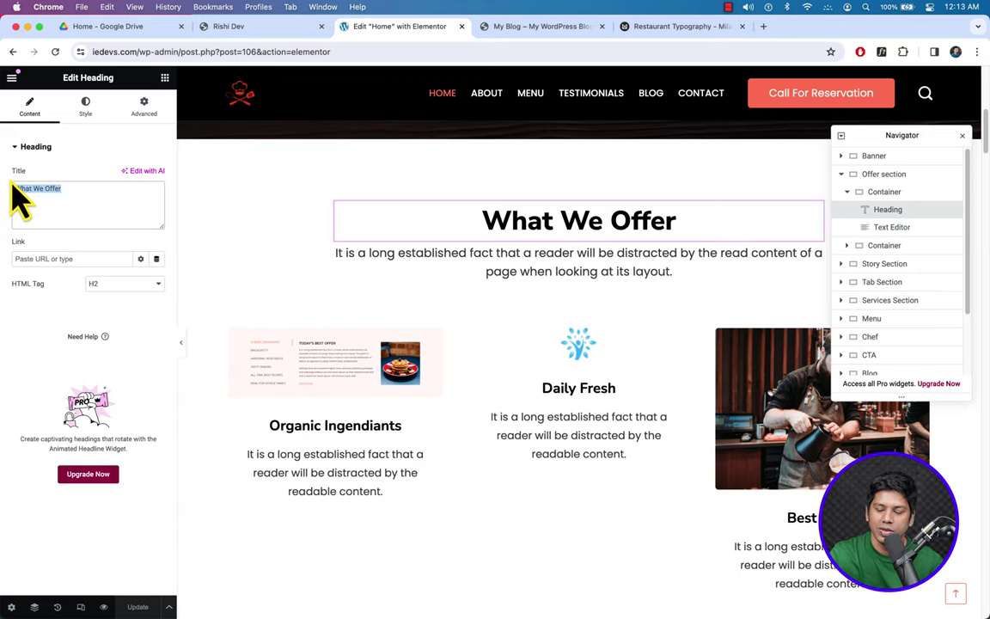
pyautogui.press('BackSpace')
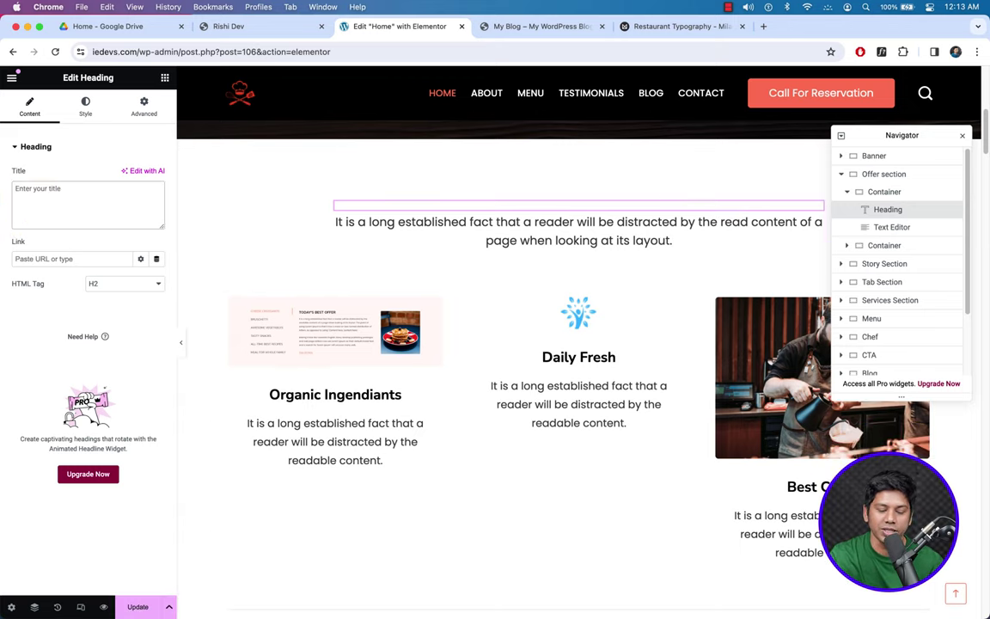
pyautogui.write('Our Special Dishes')
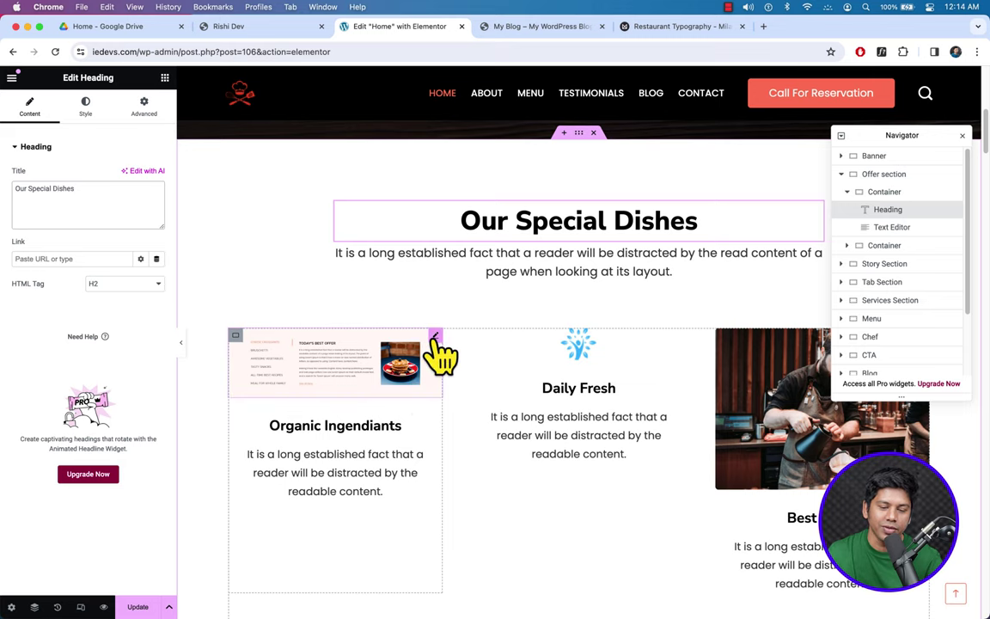
# Set the first card's image to bbq-chickens.jpg from the Media Library
pyautogui.click(435, 338)
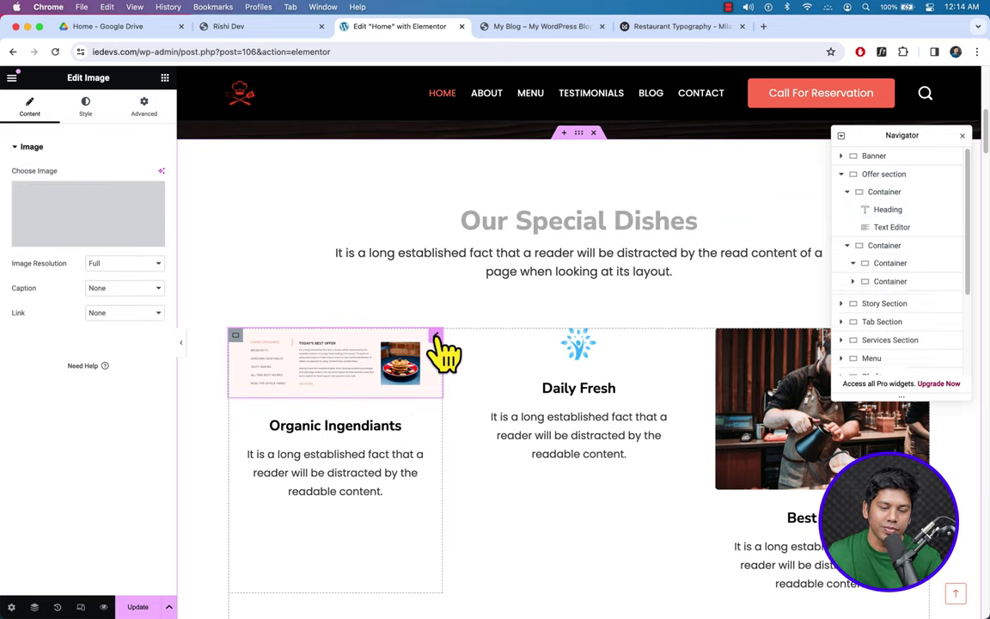
pyautogui.click(102, 228)
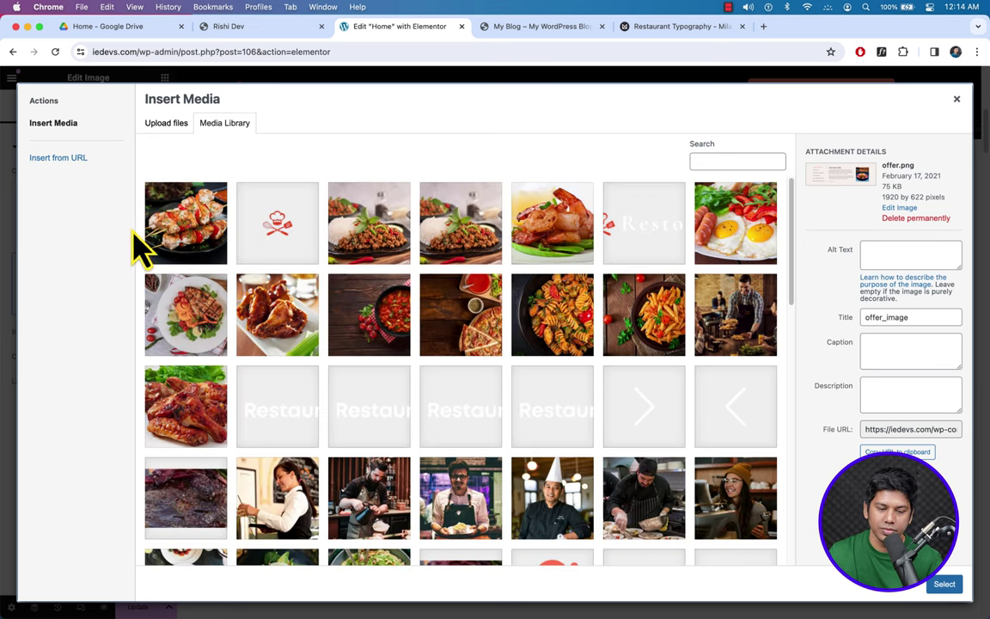
pyautogui.click(292, 325)
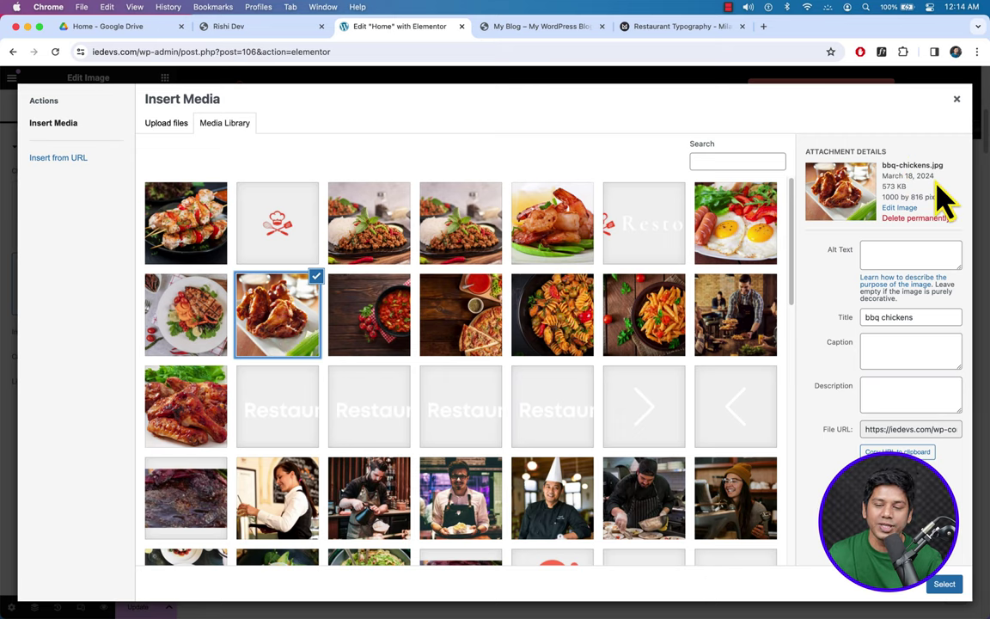
pyautogui.click(945, 586)
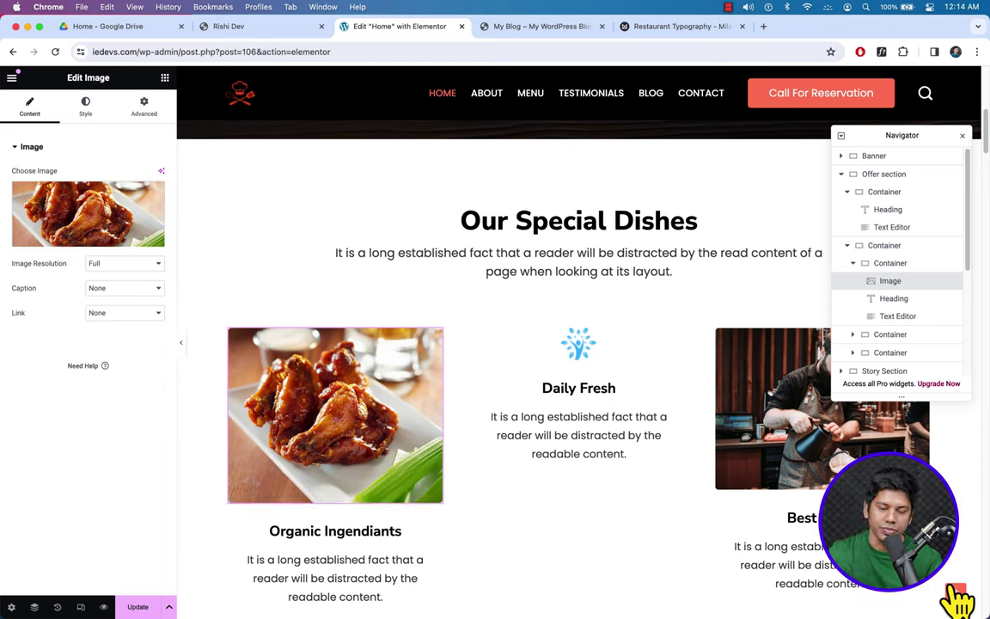
pyautogui.scroll(-2, 511, 466)
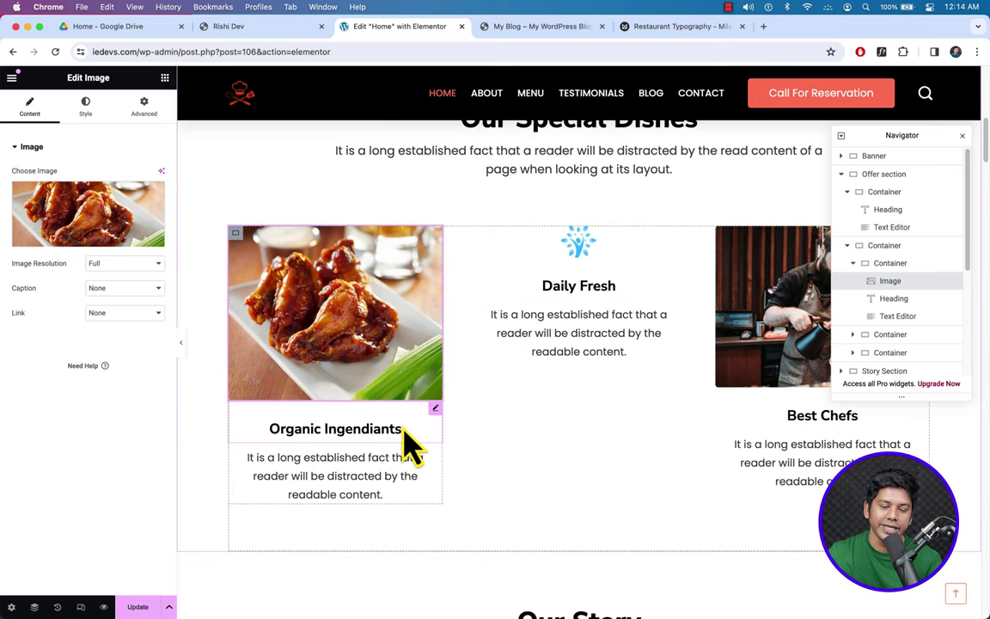
# Retitle the first card's 'Organic Ingendiants' heading to 'BBQ Chickens', undoing an accidental move
pyautogui.click(435, 410)
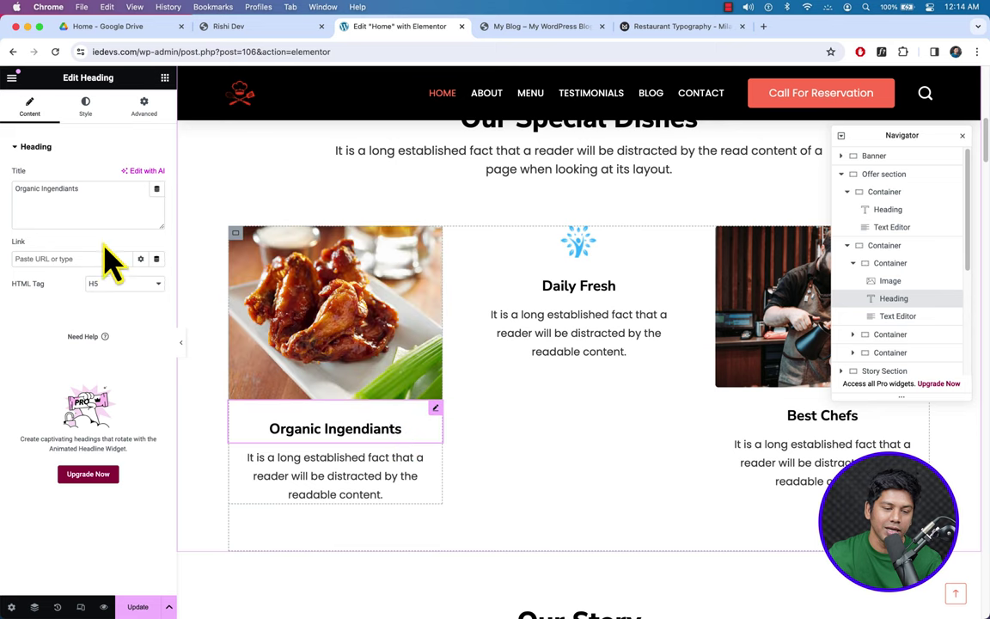
pyautogui.click(323, 425)
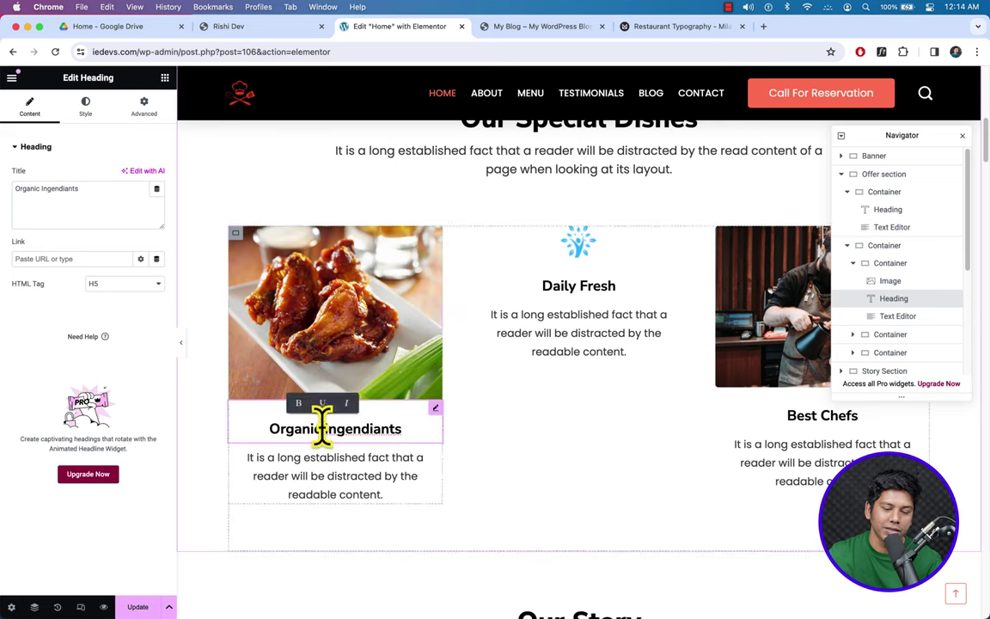
pyautogui.moveTo(322, 425); pyautogui.dragTo(404, 432)
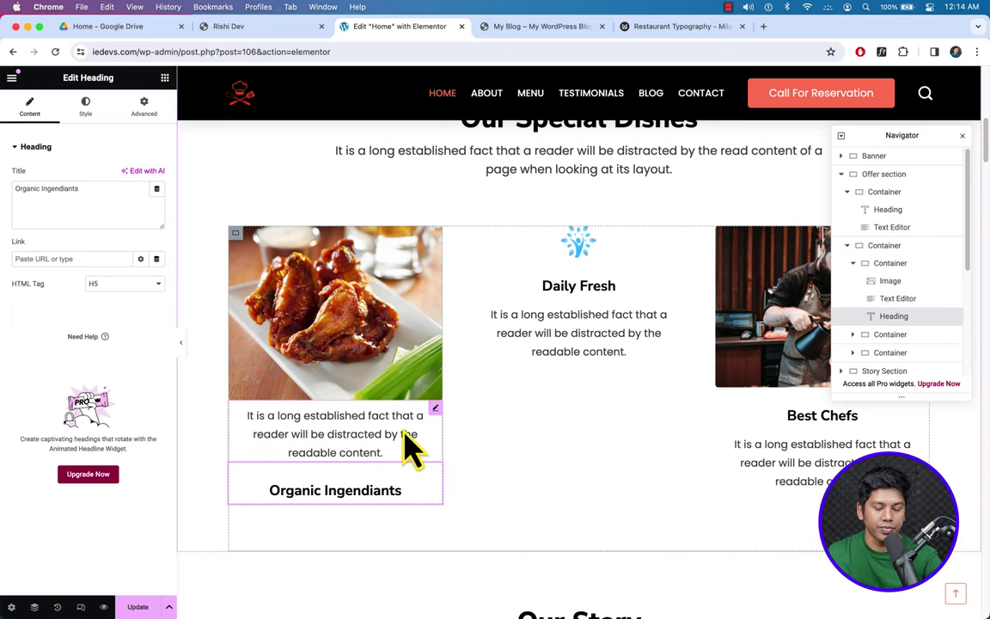
pyautogui.press('super+z')
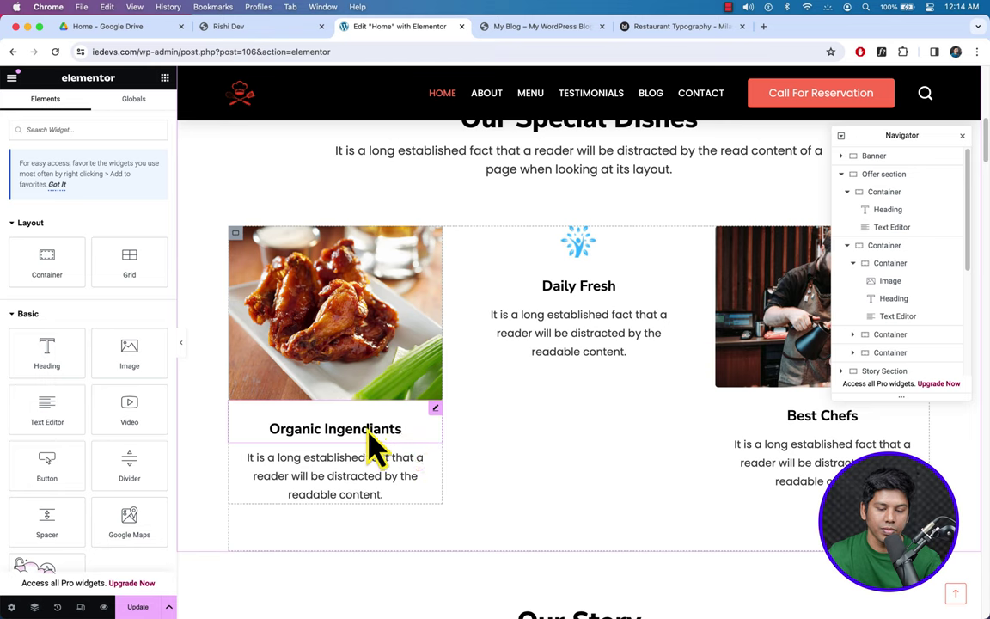
pyautogui.click(361, 424)
pyautogui.press('BackSpace')
pyautogui.press('BackSpace')
pyautogui.press('BackSpace')
pyautogui.press('BackSpace')
pyautogui.press('BackSpace')
pyautogui.press('BackSpace')
pyautogui.press('BackSpace')
pyautogui.press('BackSpace')
pyautogui.press('BackSpace')
pyautogui.press('BackSpace')
pyautogui.press('BackSpace')
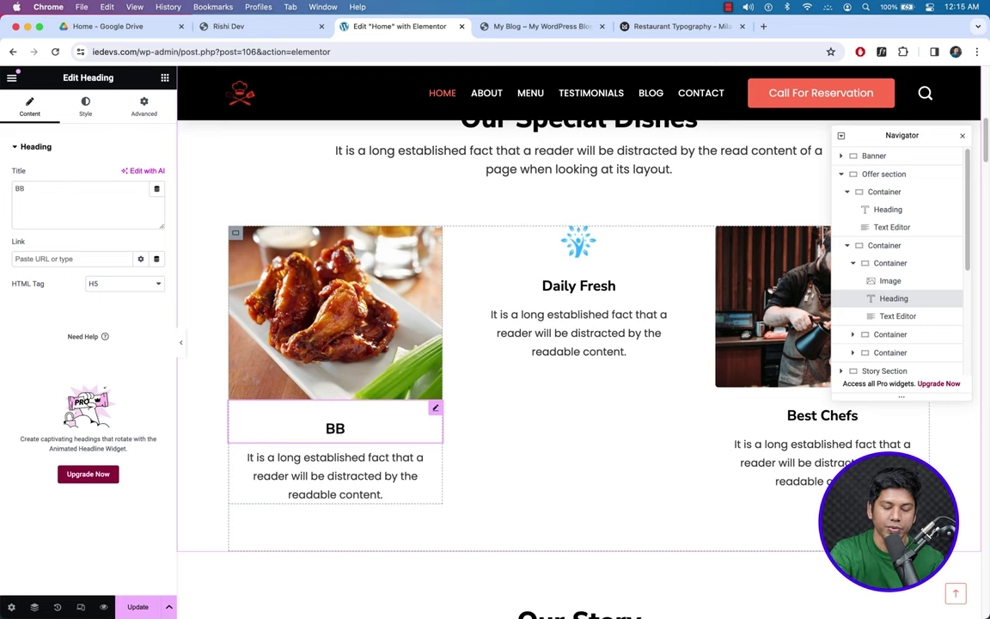
pyautogui.write('BBQ Ch')
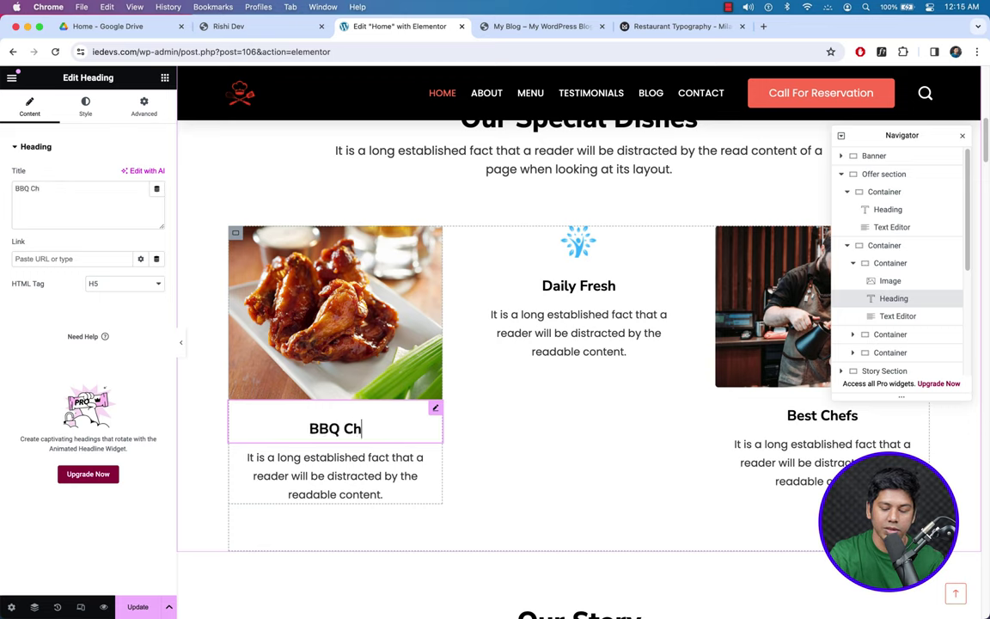
pyautogui.write('ickens')
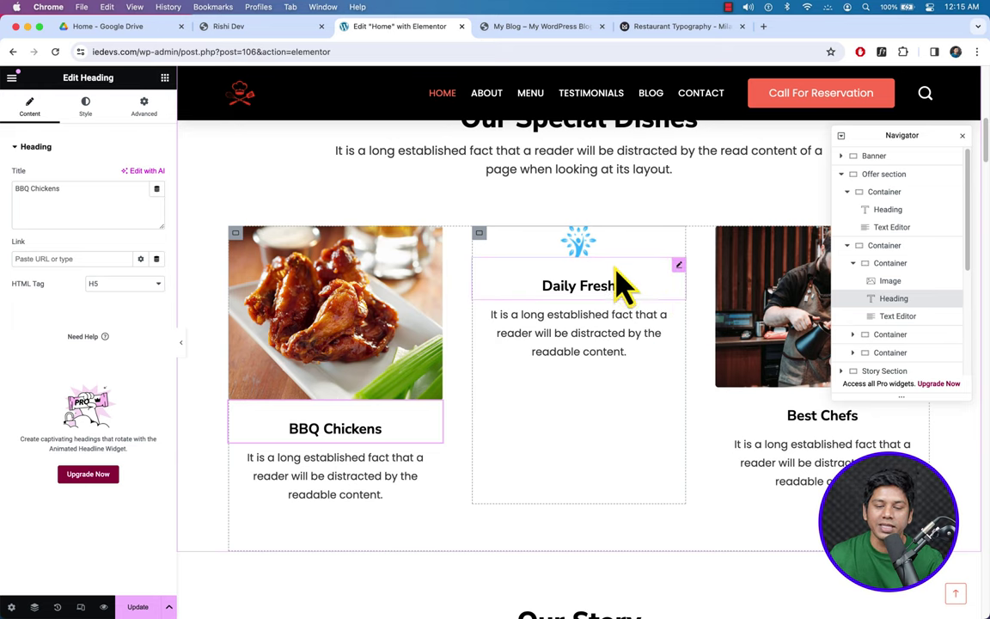
# Replace the middle card's icon with the shrimp photo from the Media Library
pyautogui.click(963, 135)
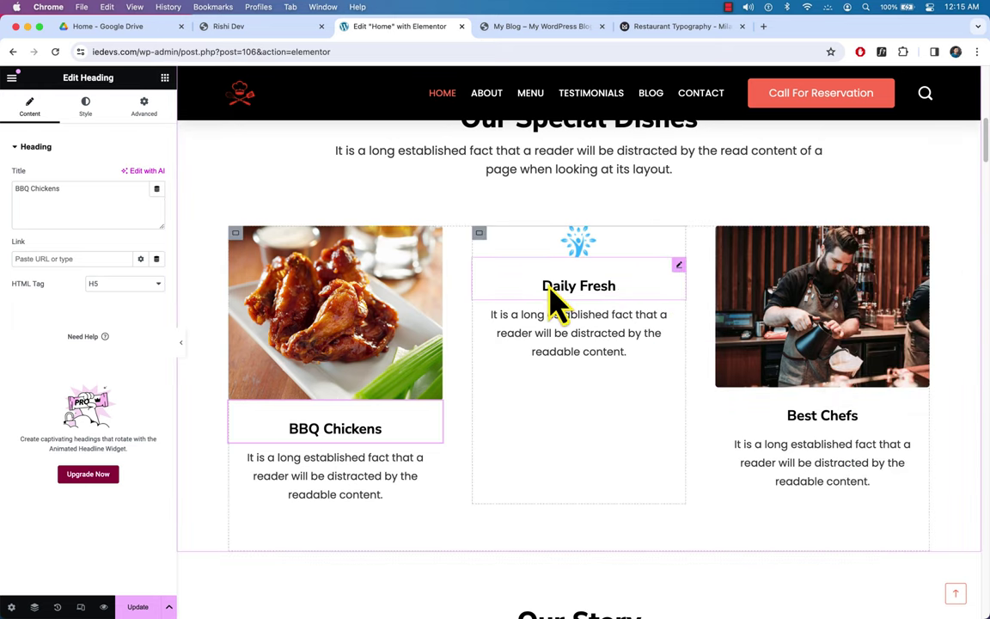
pyautogui.click(579, 241)
pyautogui.click(95, 239)
pyautogui.click(553, 221)
pyautogui.click(944, 584)
# Rename the middle card's 'Daily Fresh' heading to 'Shrimp sauteed'
pyautogui.click(602, 429)
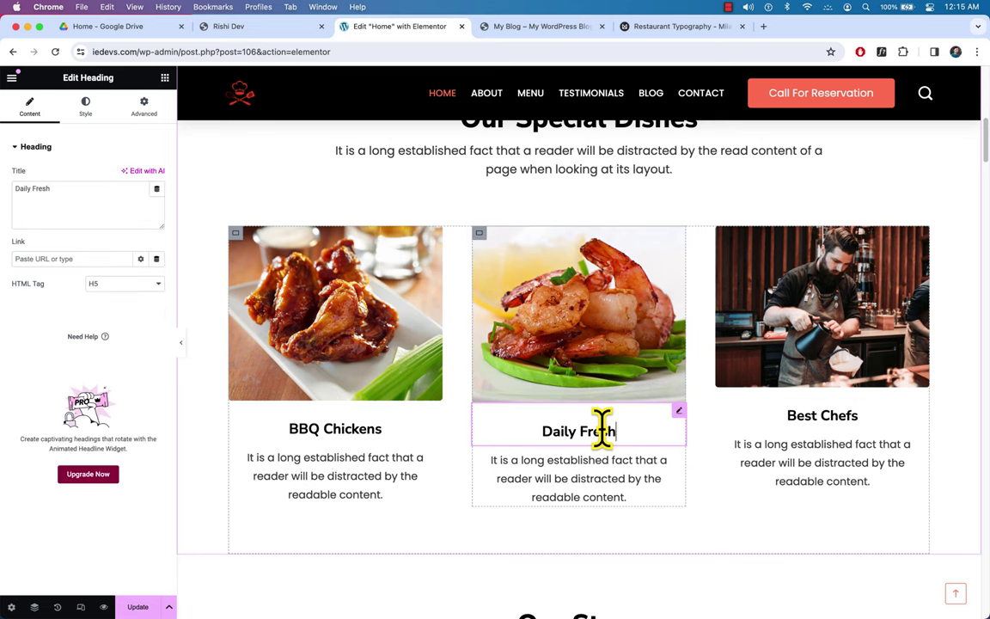
pyautogui.press('super+a')
pyautogui.write('Shrimp sauteed')
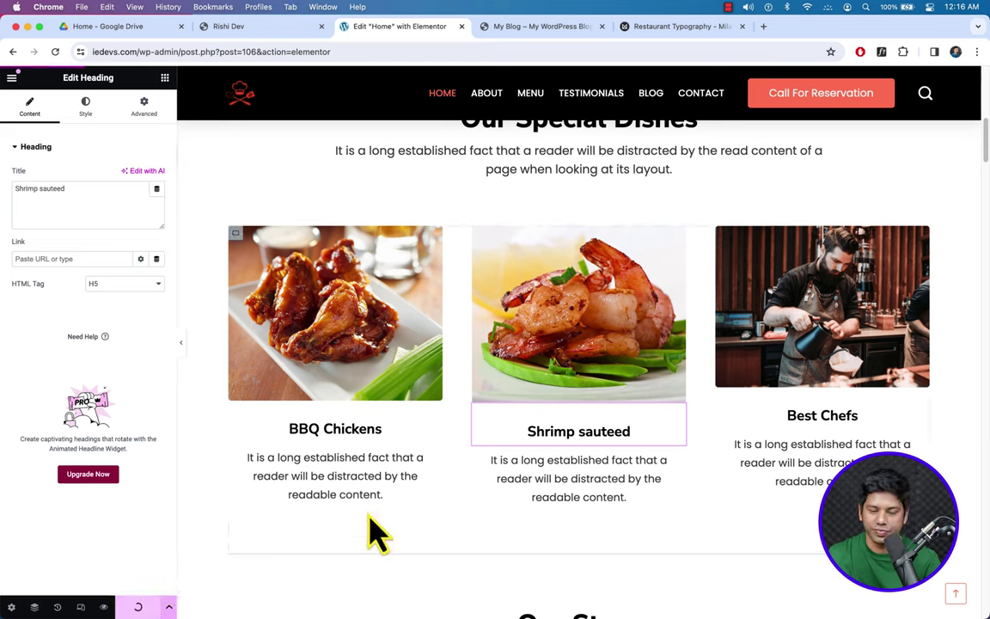
pyautogui.scroll(-5, 422, 487)
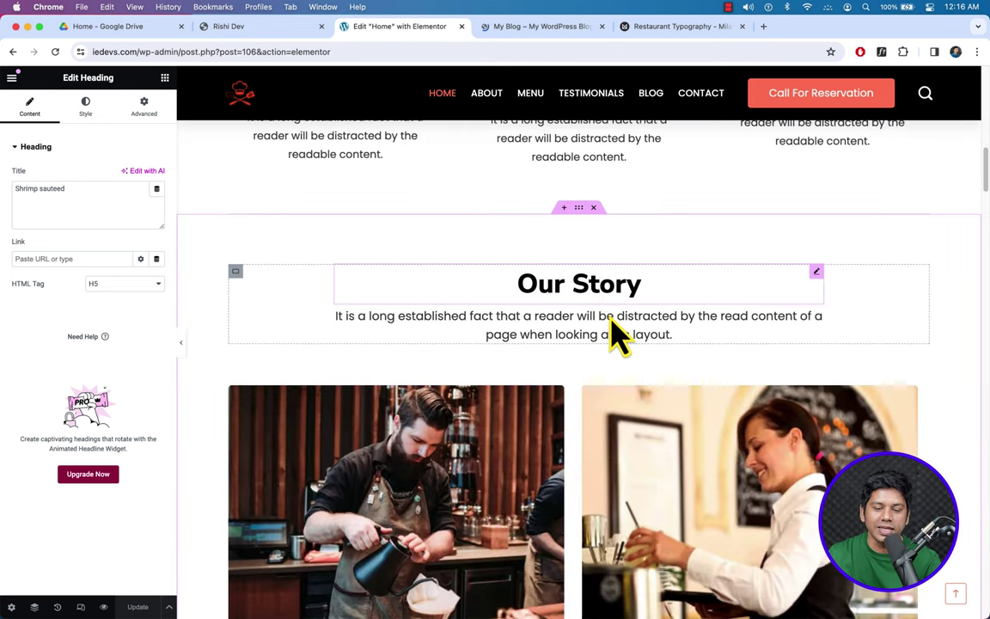
pyautogui.scroll(-8, 471, 468)
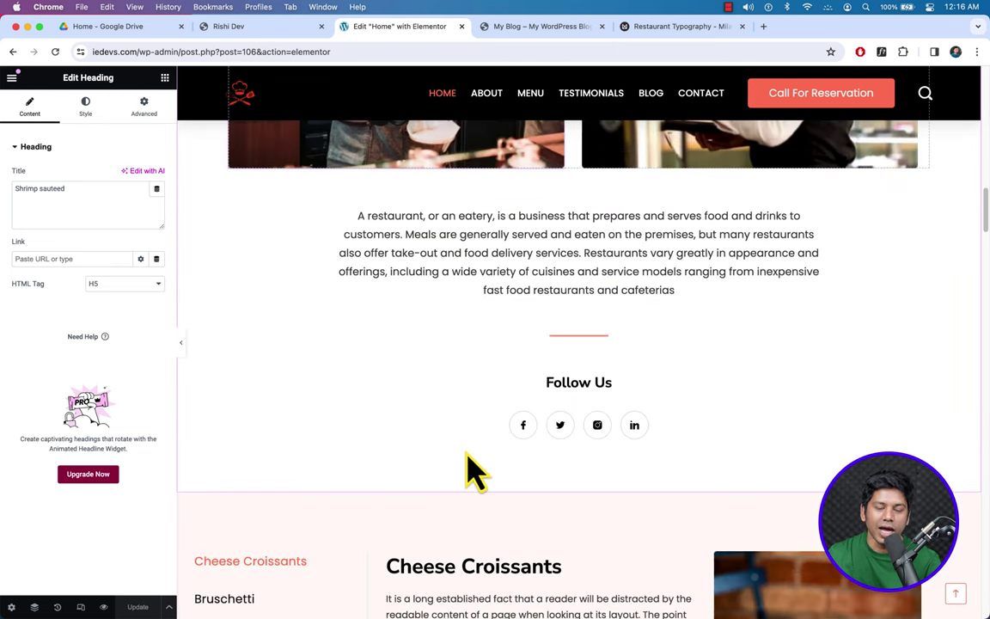
pyautogui.scroll(-20, 471, 468)
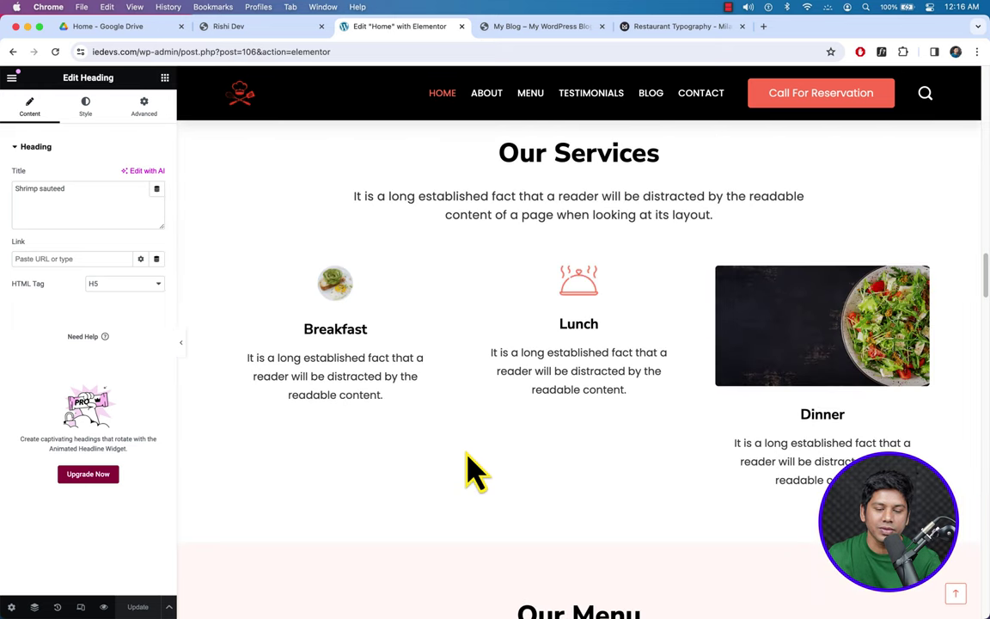
pyautogui.scroll(-20, 471, 469)
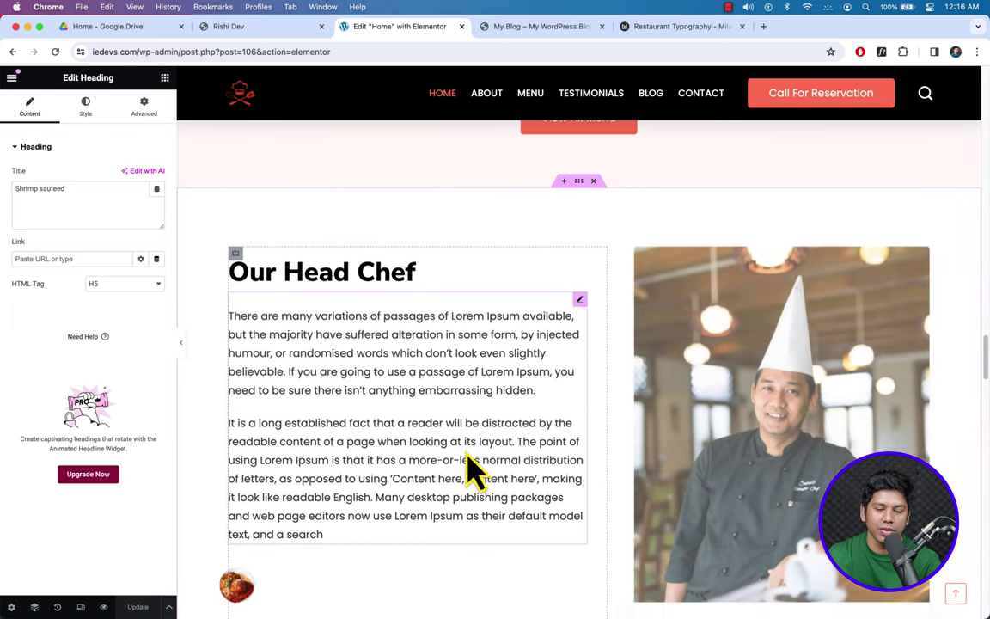
pyautogui.scroll(-7, 473, 469)
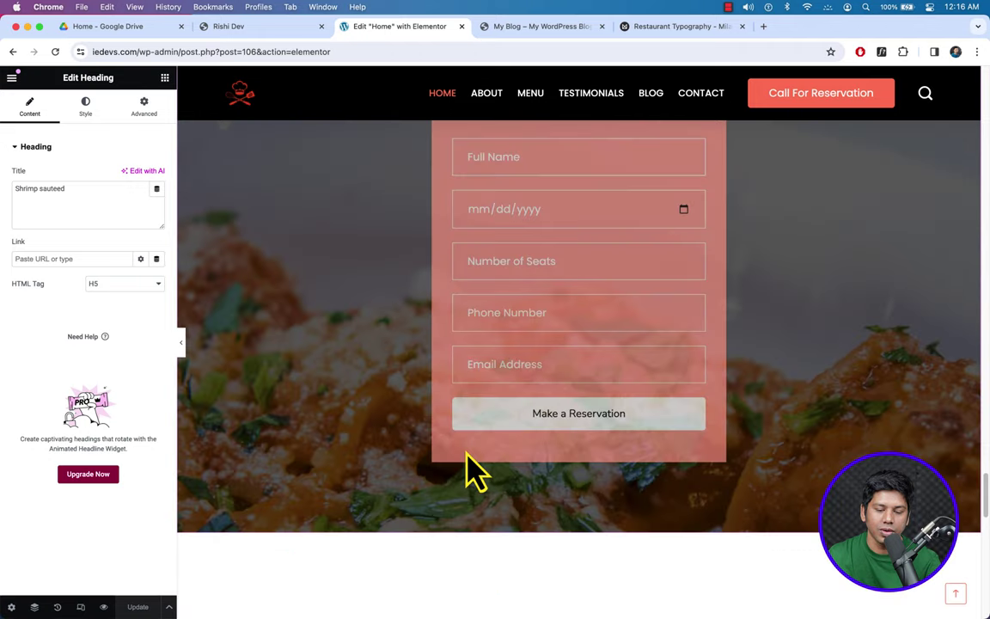
pyautogui.scroll(-7, 465, 451)
pyautogui.scroll(-10, 464, 450)
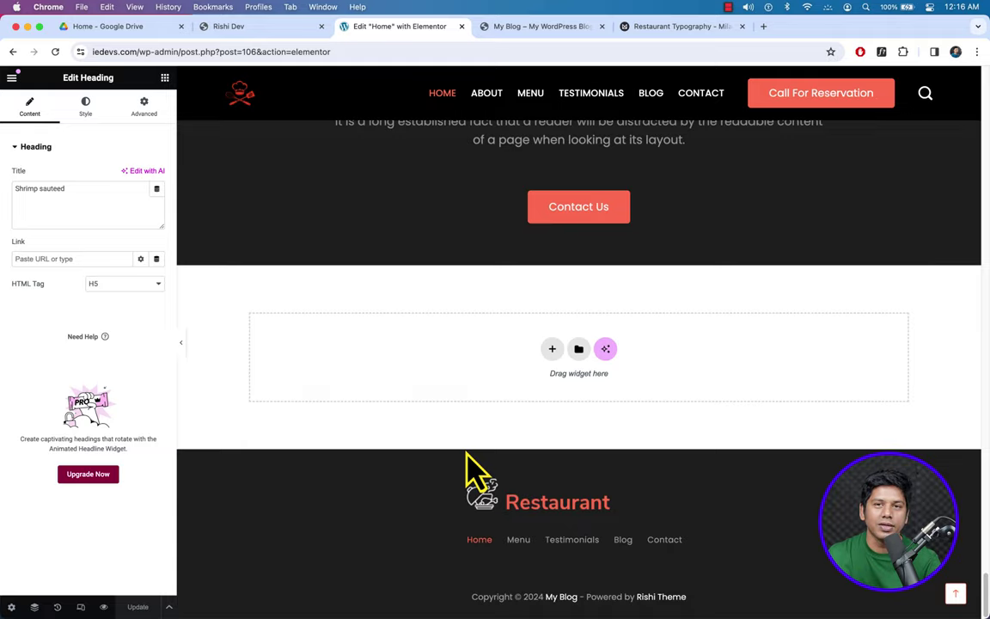
pyautogui.scroll(20, 464, 464)
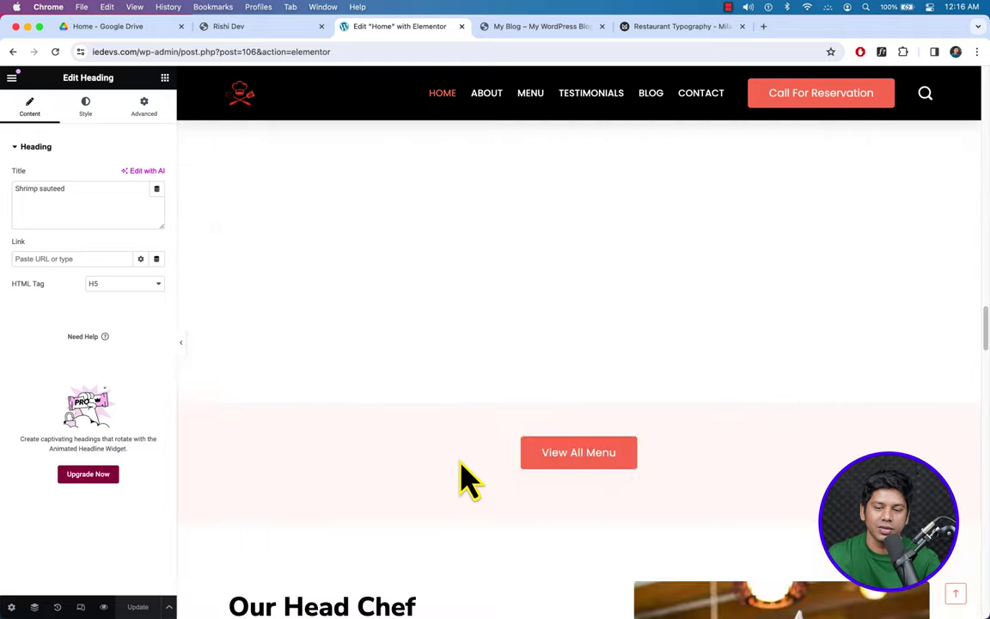
pyautogui.scroll(20, 464, 478)
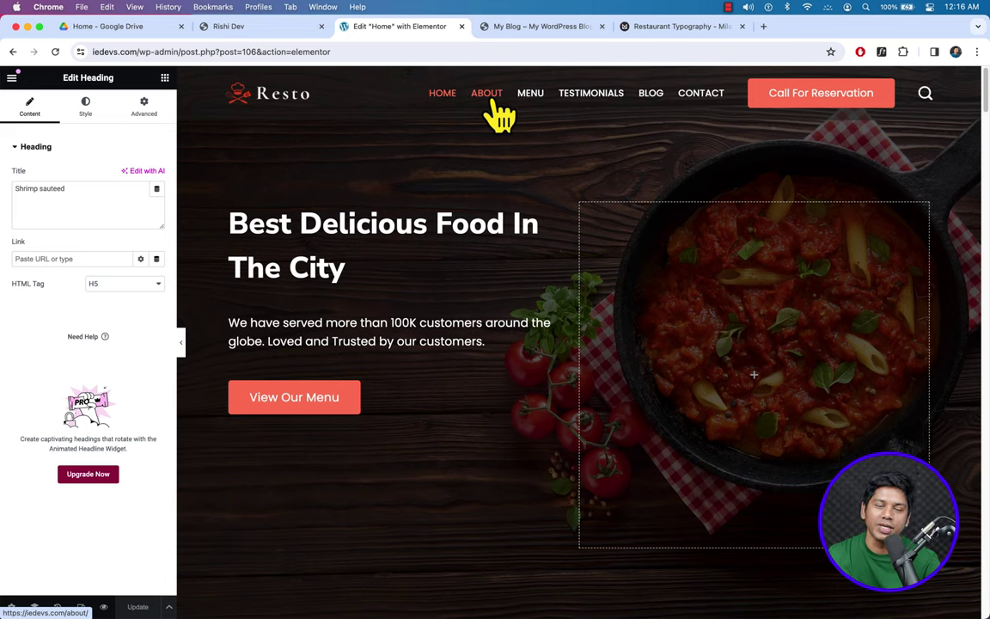
# Exit Elementor to This Post, confirm leaving, and open the live homepage in a new tab
pyautogui.click(13, 79)
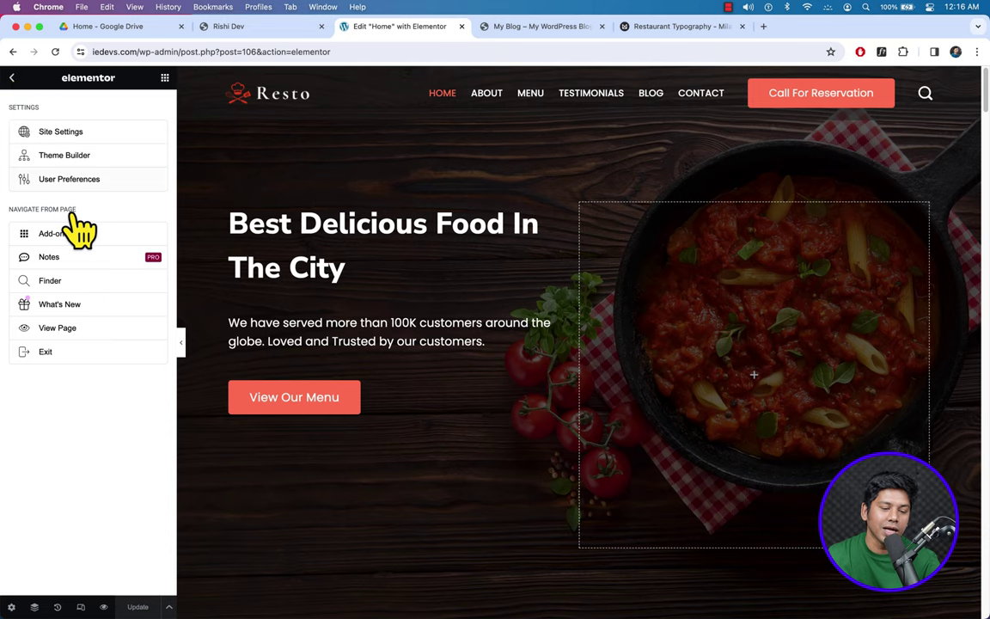
pyautogui.click(57, 355)
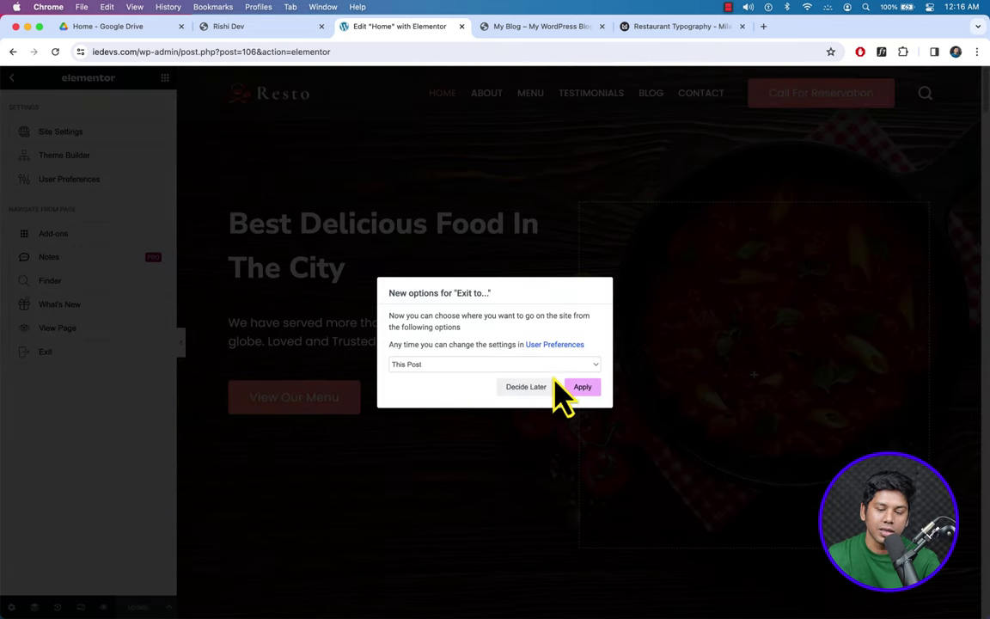
pyautogui.click(559, 367)
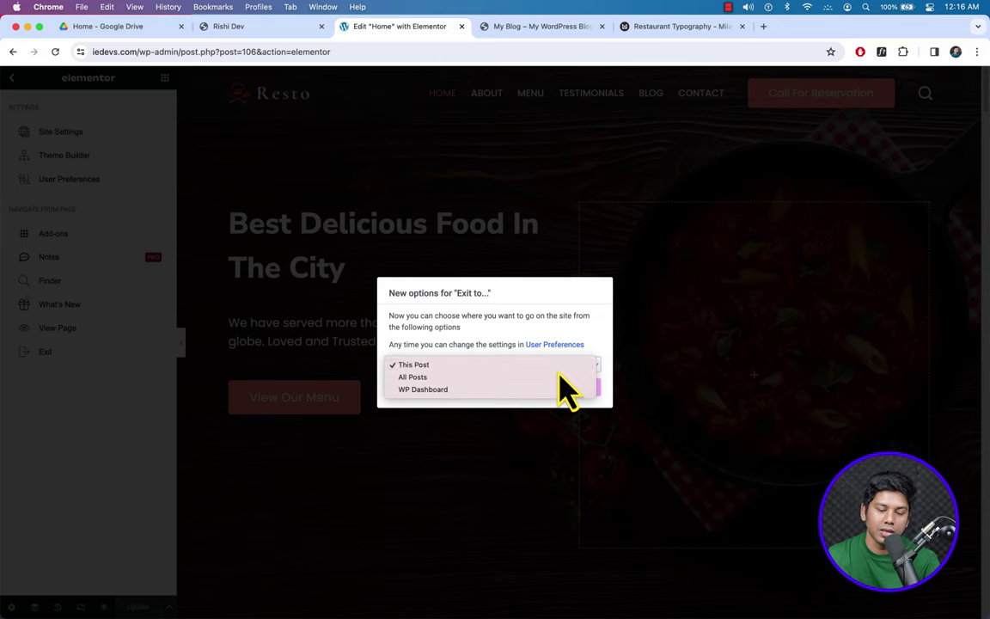
pyautogui.click(560, 379)
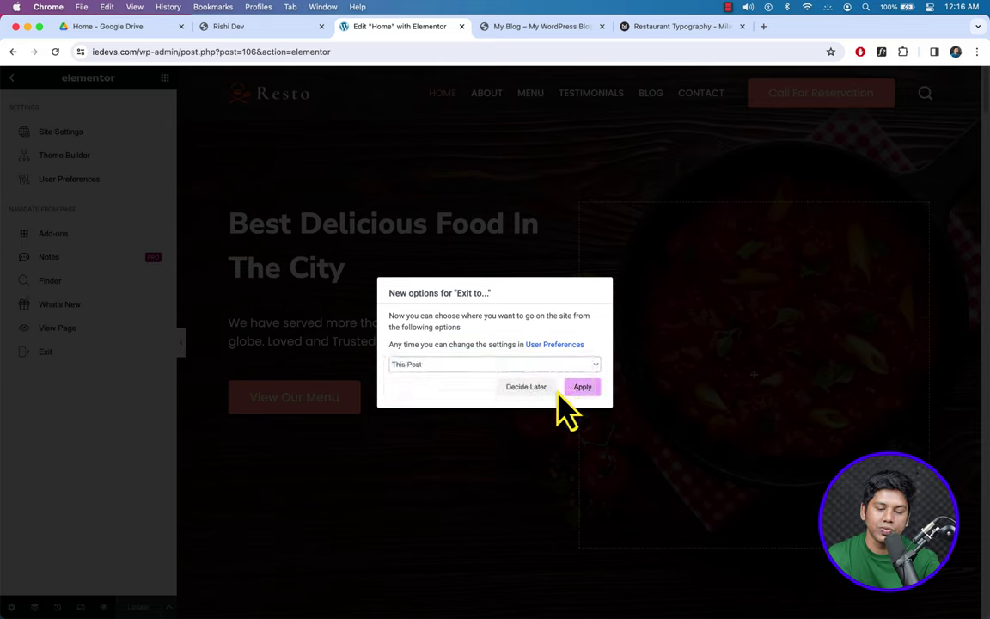
pyautogui.click(583, 389)
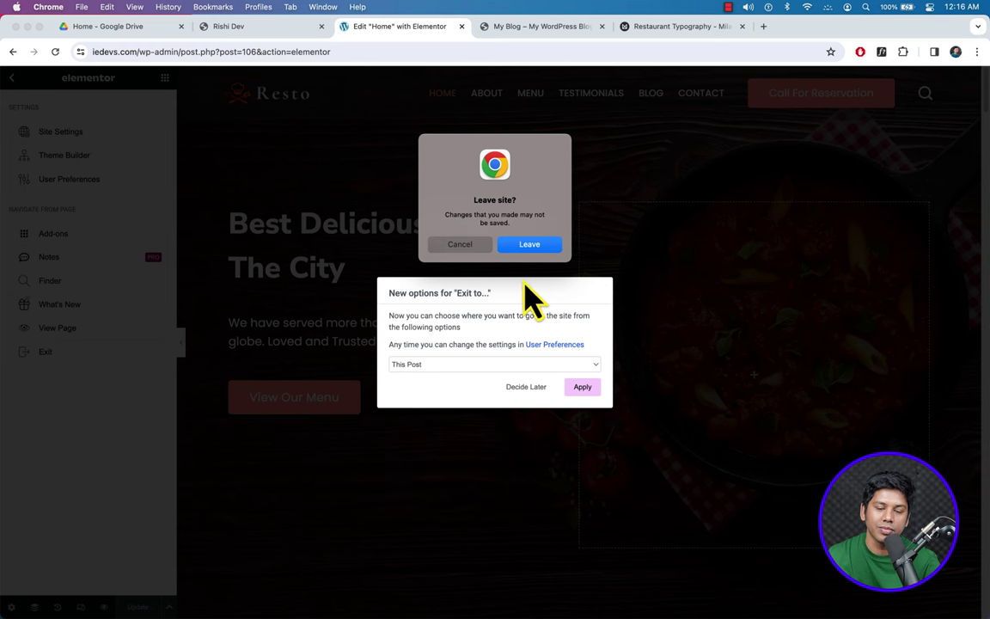
pyautogui.click(528, 246)
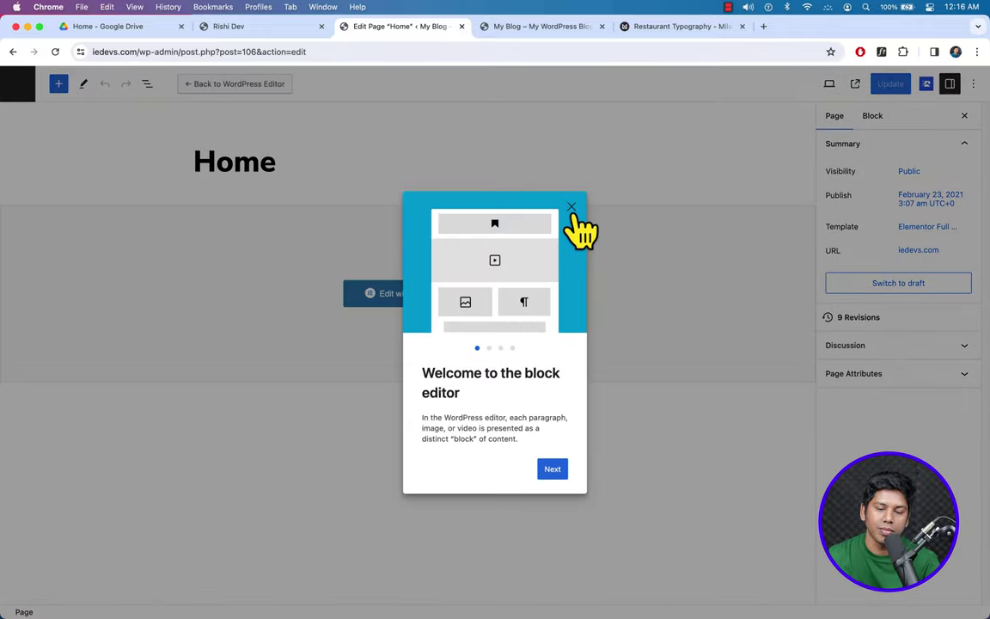
pyautogui.click(571, 208)
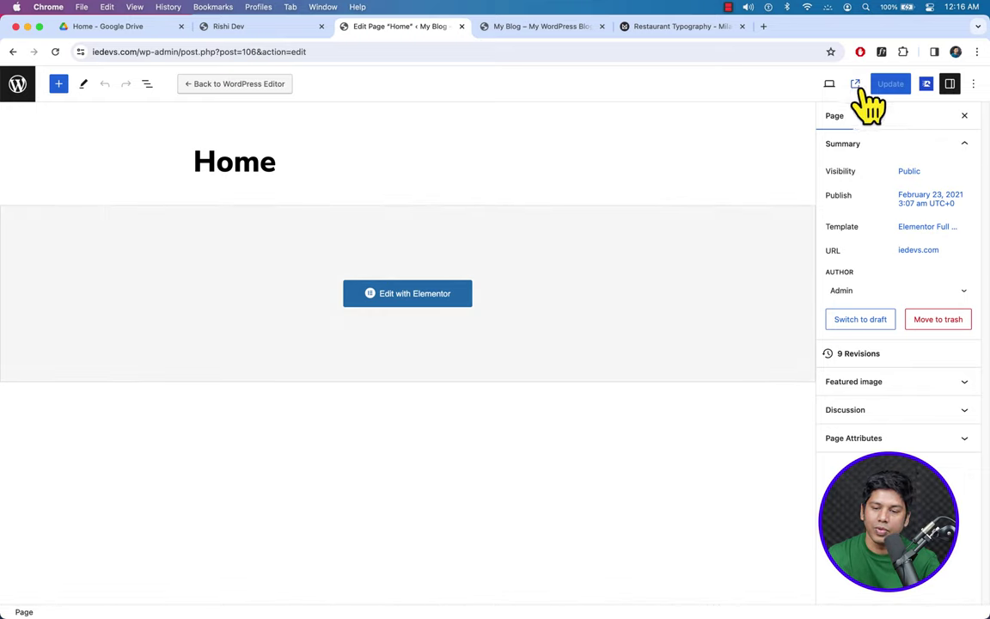
pyautogui.click(857, 86)
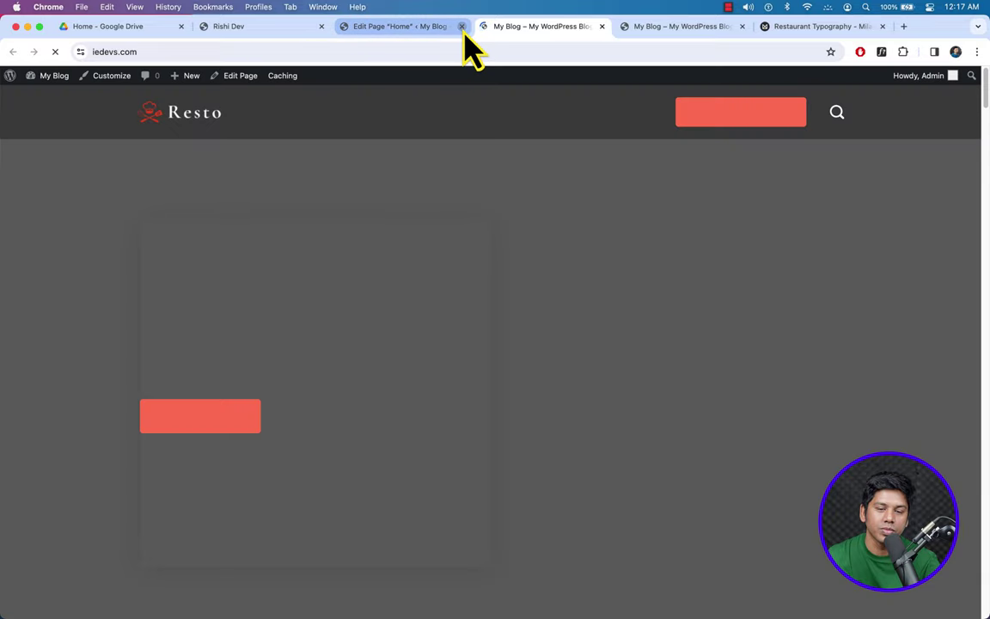
# Close the Edit Page tab and review the live banner, Special Dishes cards and services
pyautogui.click(461, 27)
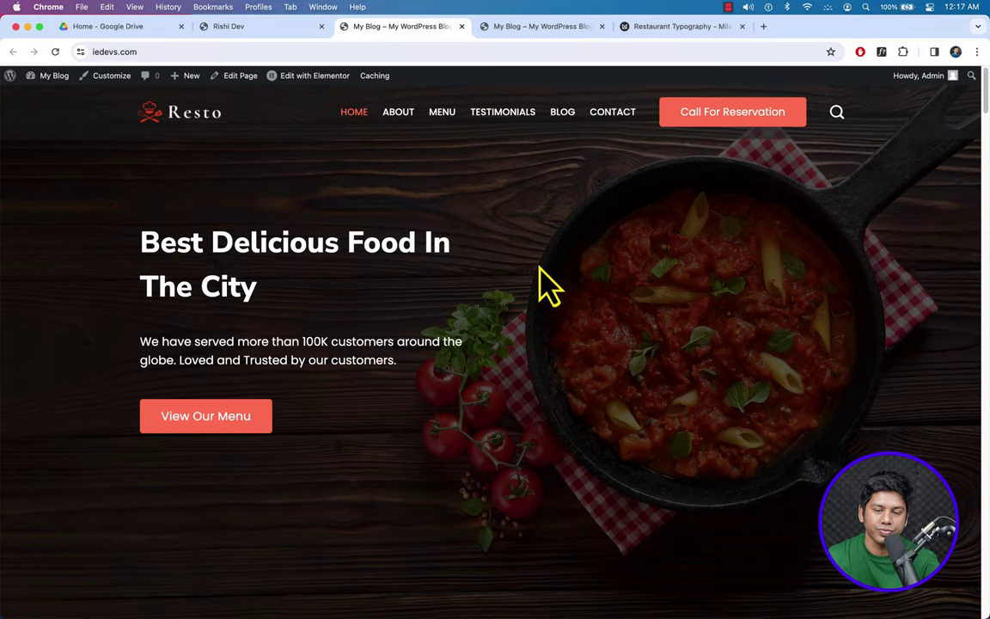
pyautogui.scroll(-10, 544, 284)
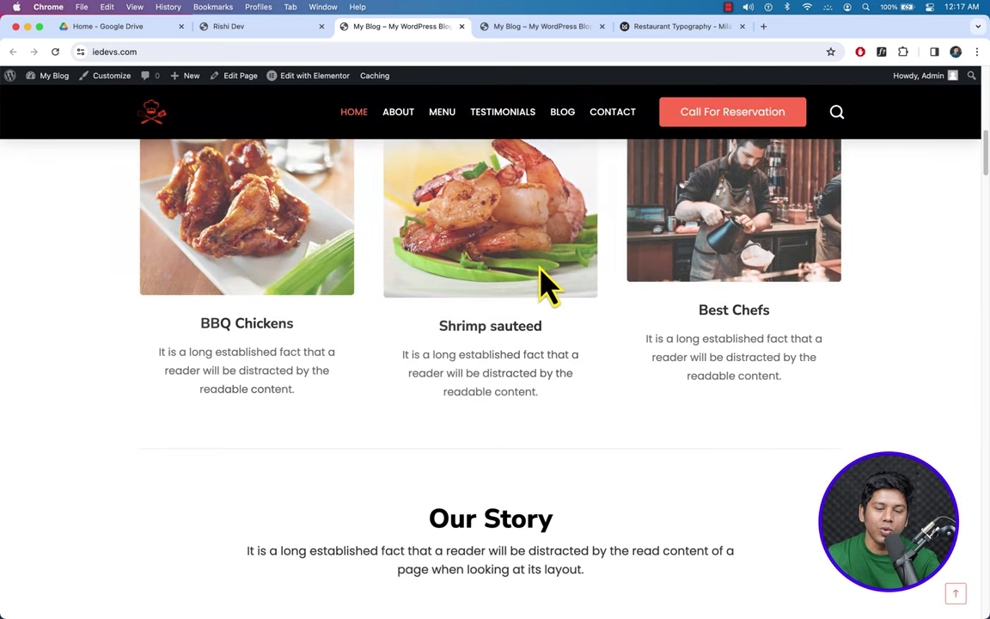
pyautogui.scroll(10, 544, 283)
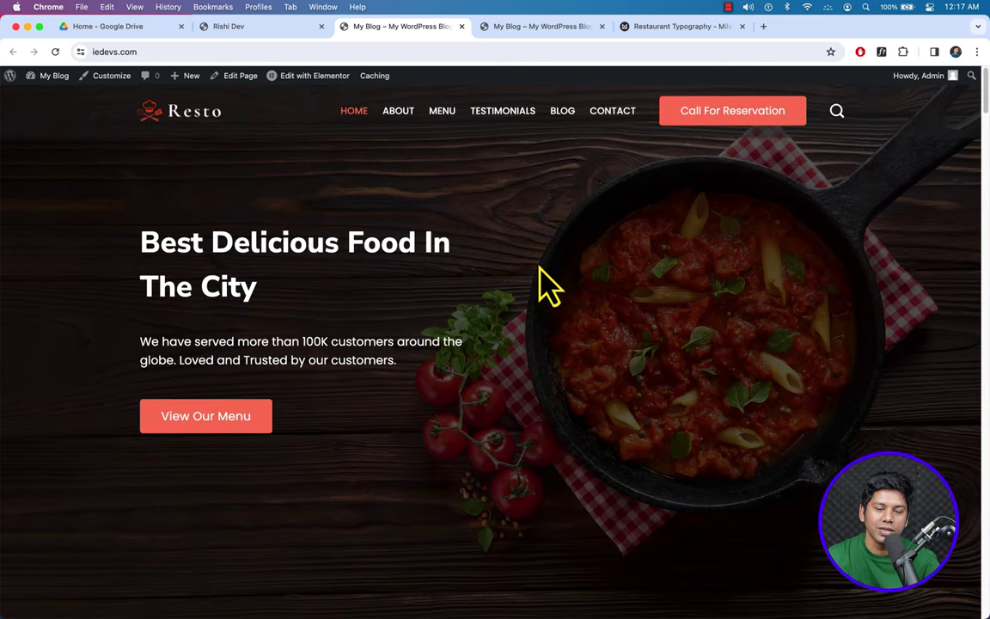
pyautogui.scroll(-5, 520, 275)
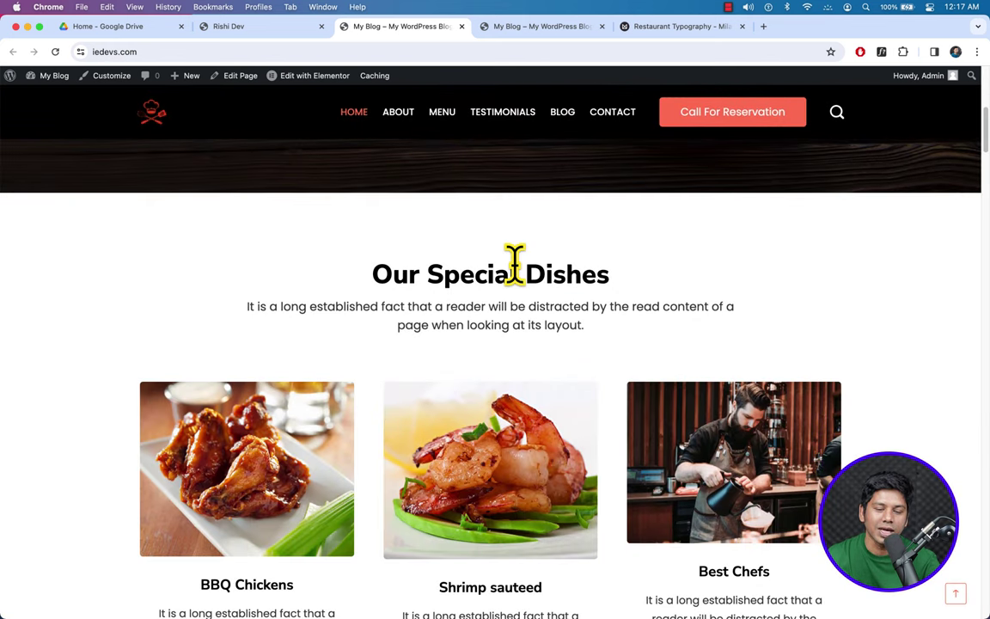
pyautogui.scroll(-7, 524, 325)
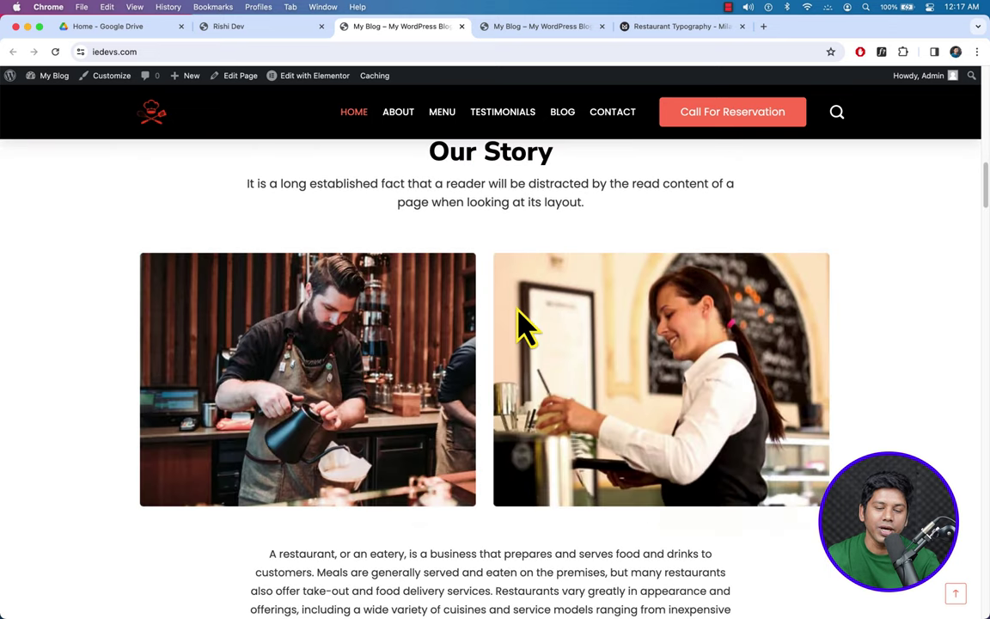
pyautogui.scroll(-5, 520, 314)
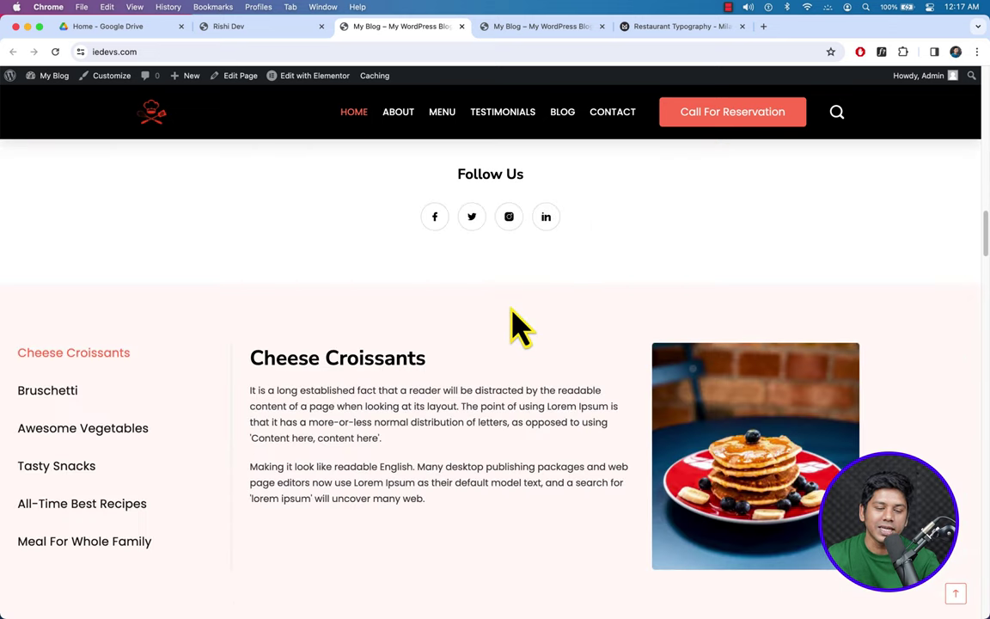
pyautogui.scroll(-10, 513, 325)
pyautogui.scroll(-5, 514, 325)
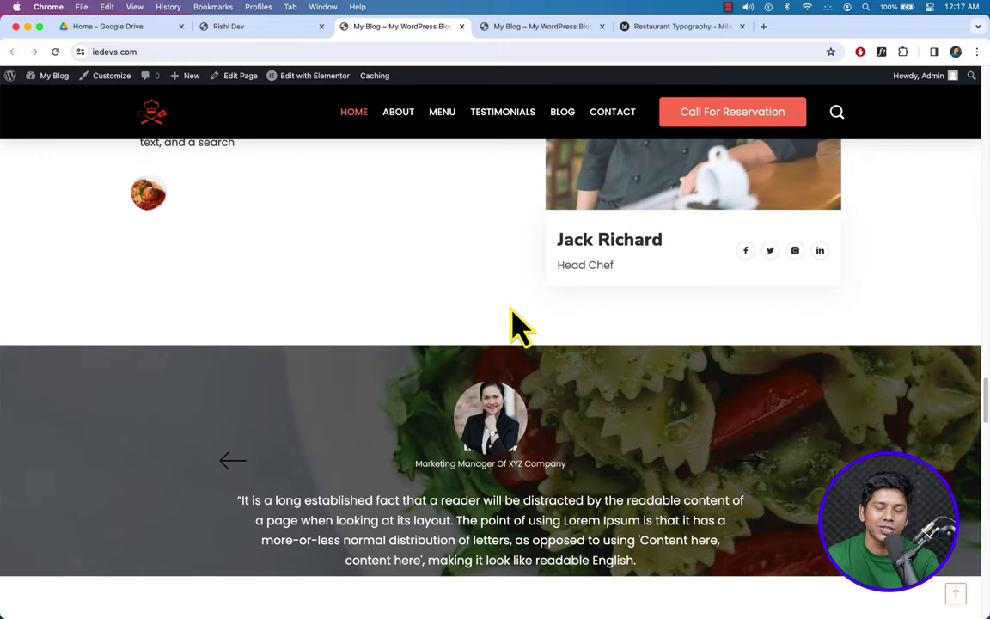
pyautogui.scroll(4, 510, 325)
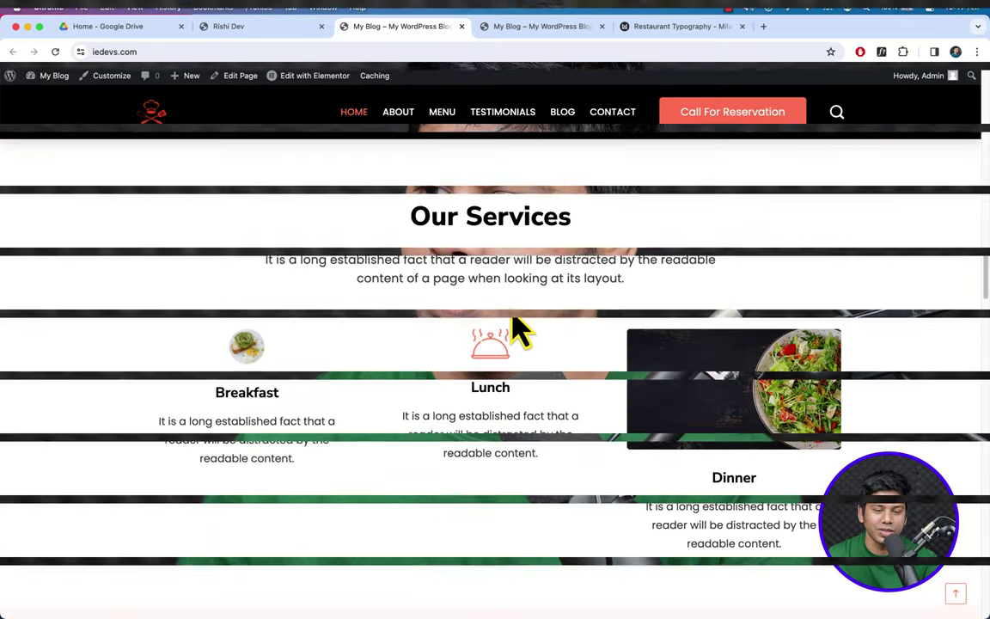